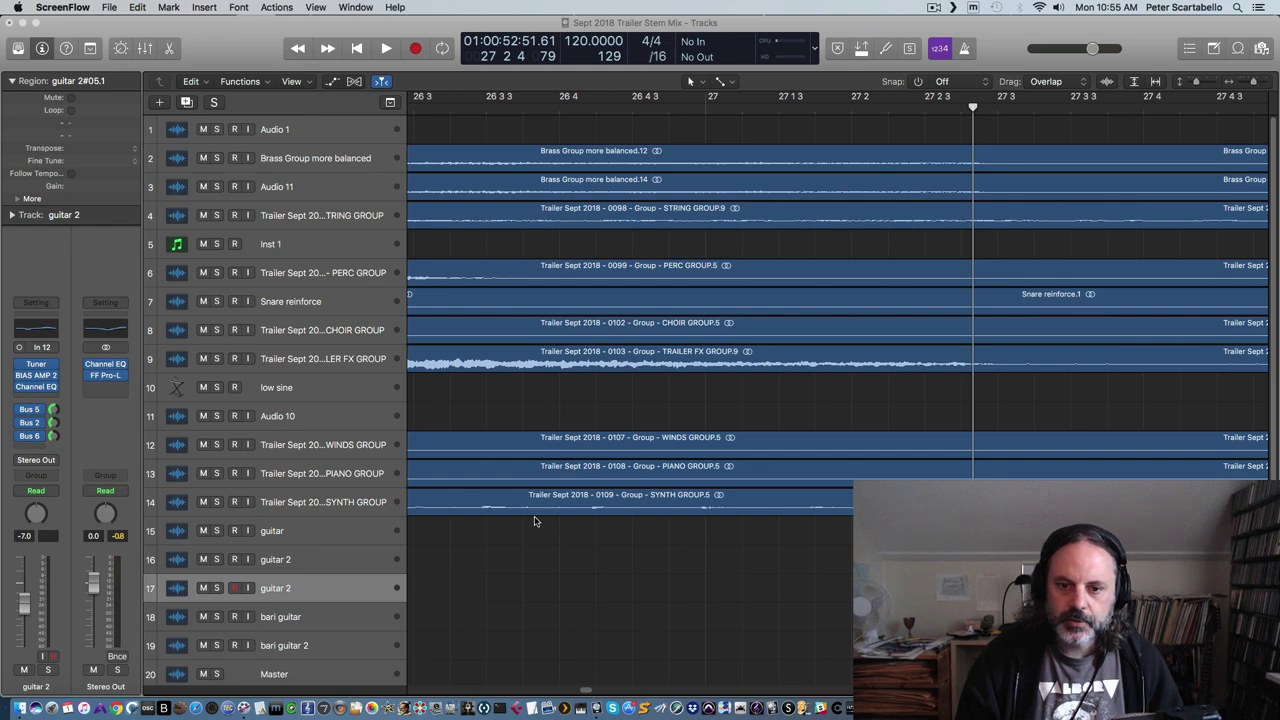
# Place the playhead in bar 3 near the project's start and play the full trailer mix
pyautogui.scroll(-1, 548, 524)
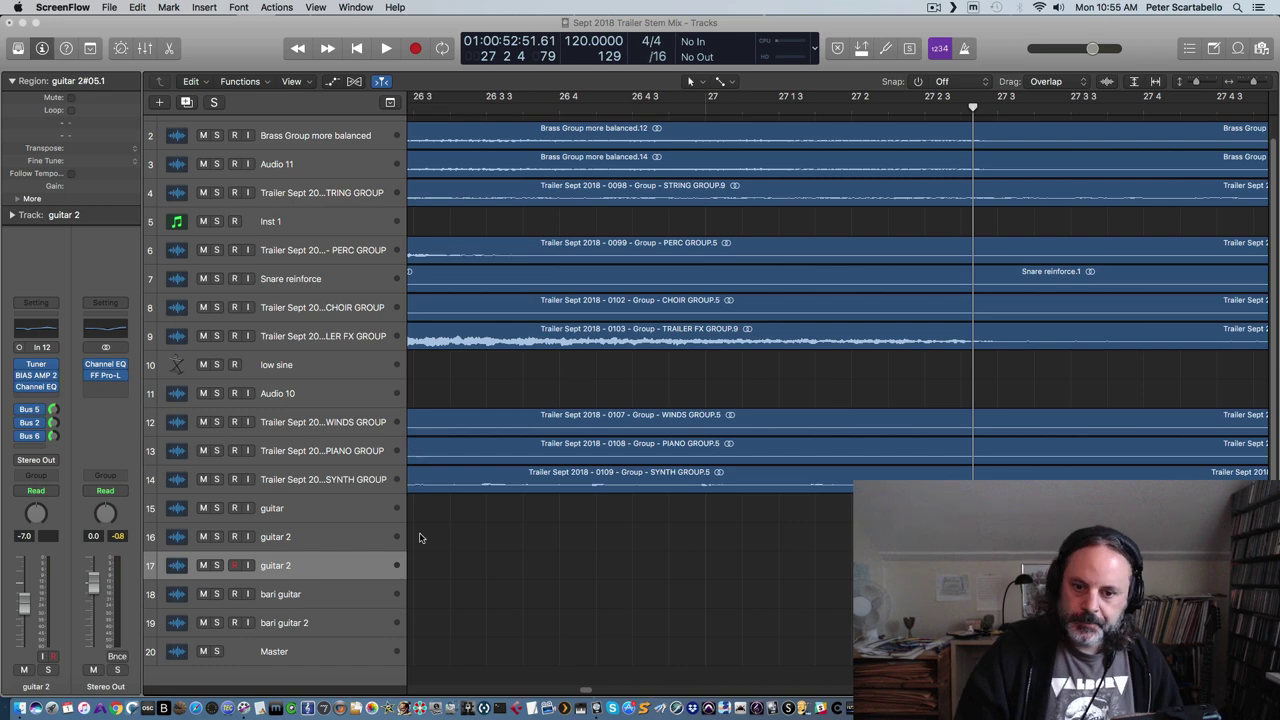
pyautogui.scroll(1, 505, 506)
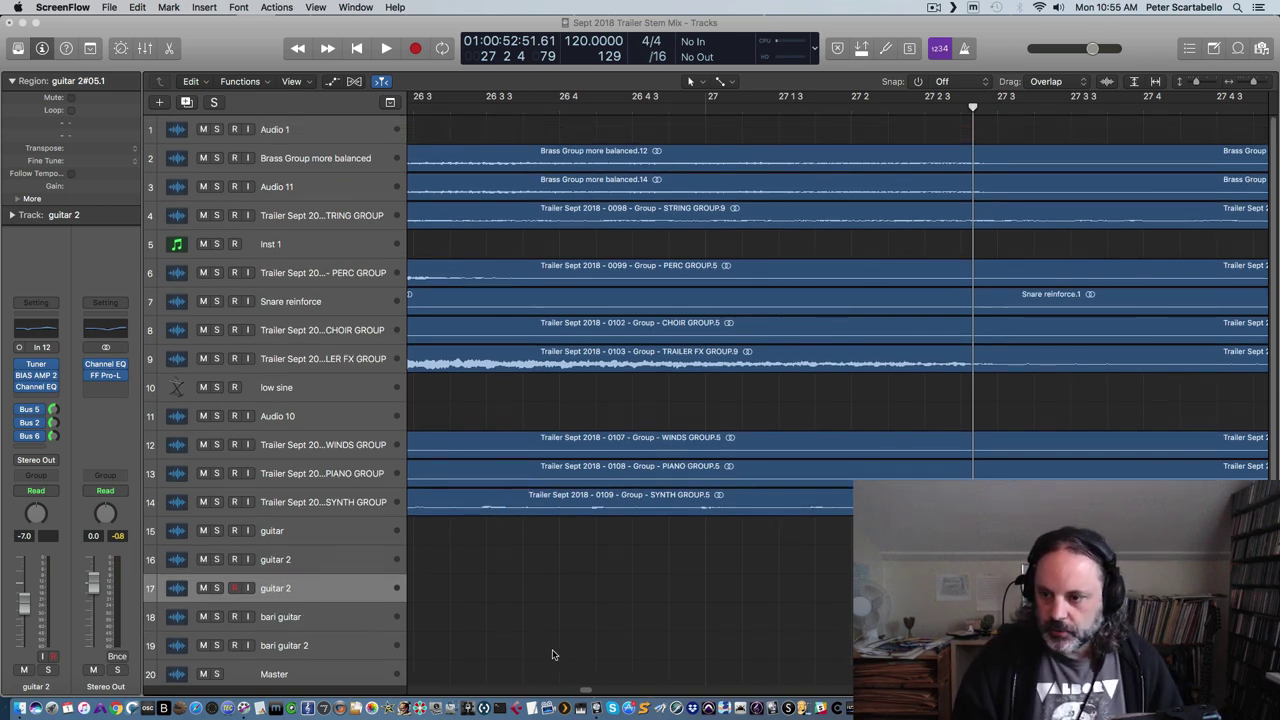
pyautogui.moveTo(588, 691); pyautogui.dragTo(432, 706)
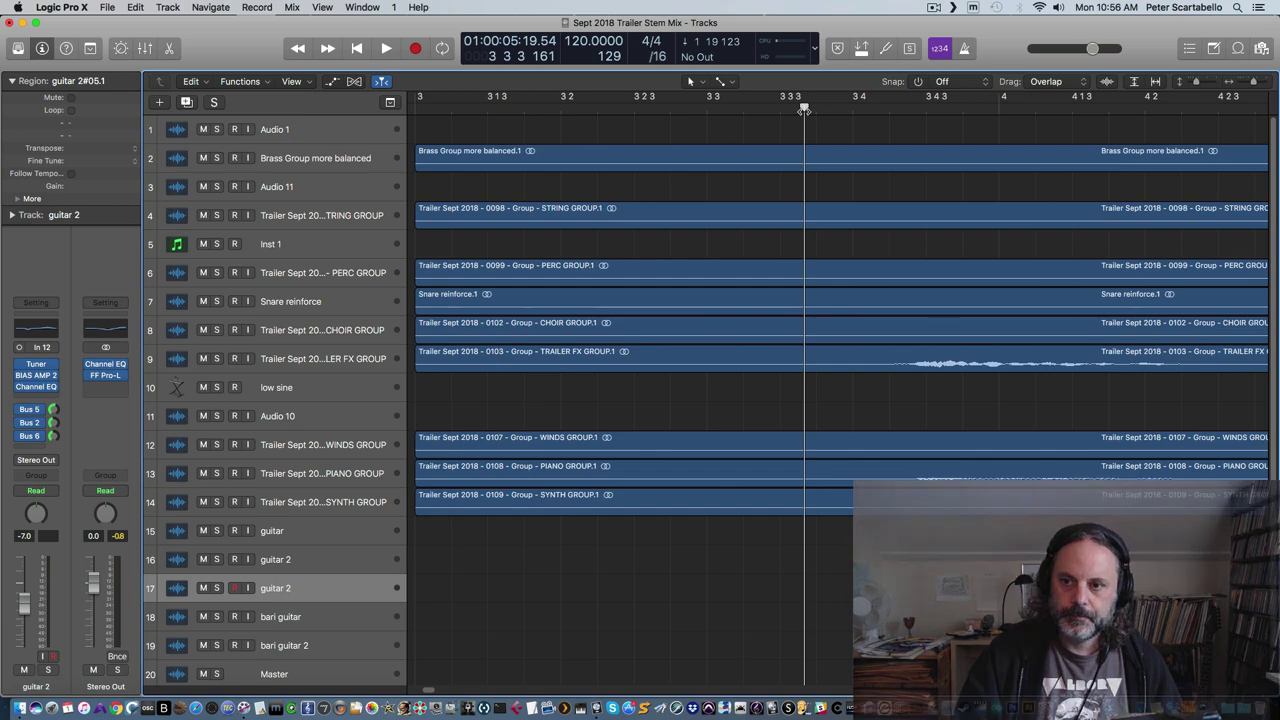
pyautogui.press('space')
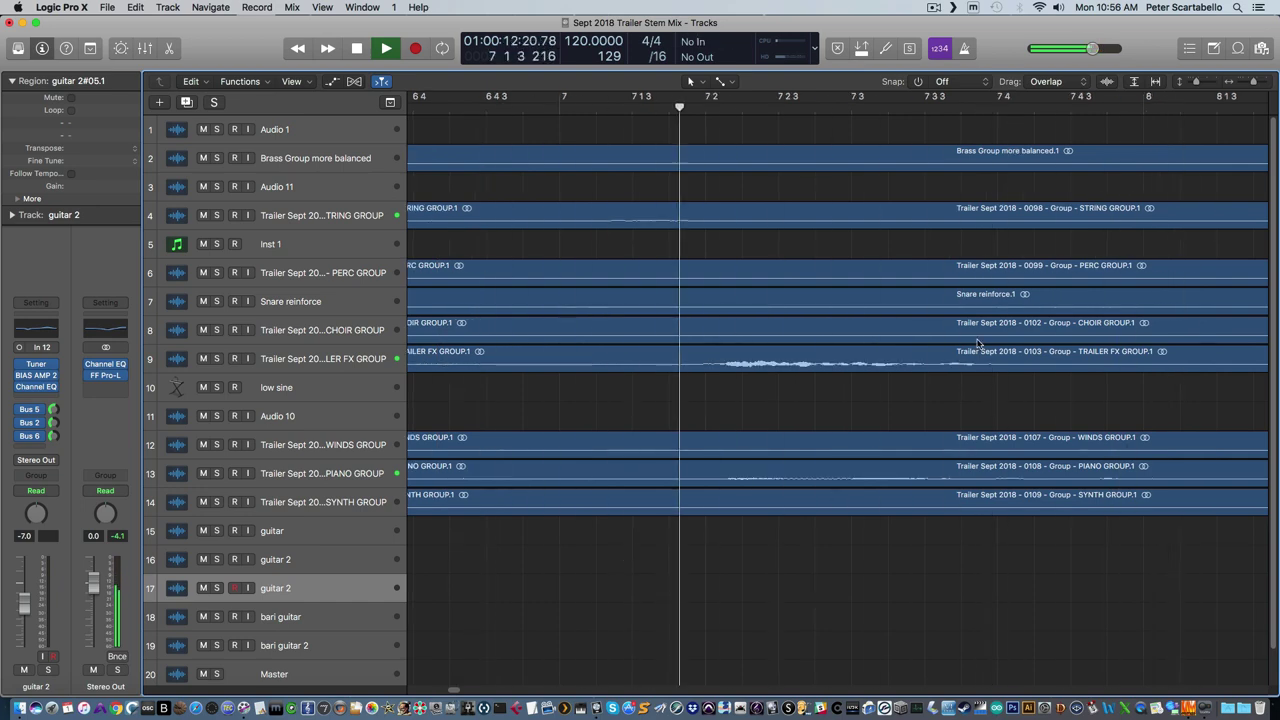
# Enlarge the track rows enough to show their volume and pan controls, and look over the stems during playback
pyautogui.moveTo(1196, 82); pyautogui.dragTo(1200, 82)
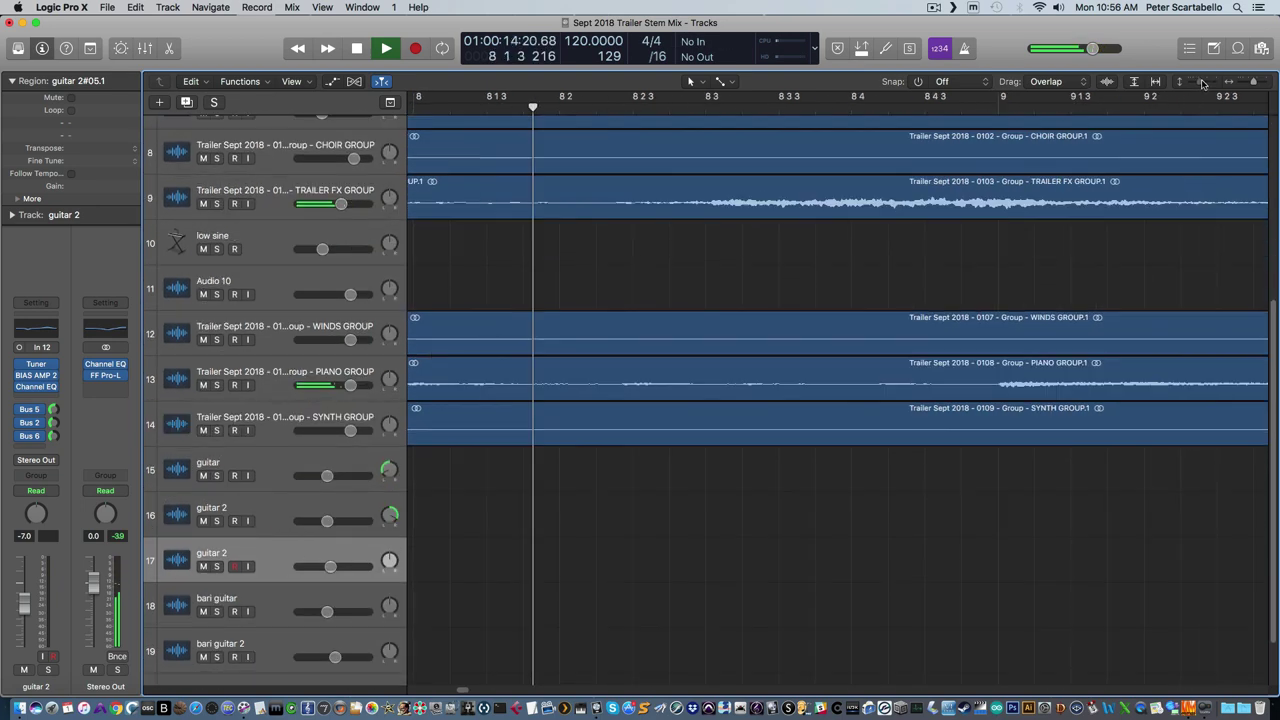
pyautogui.scroll(5, 926, 531)
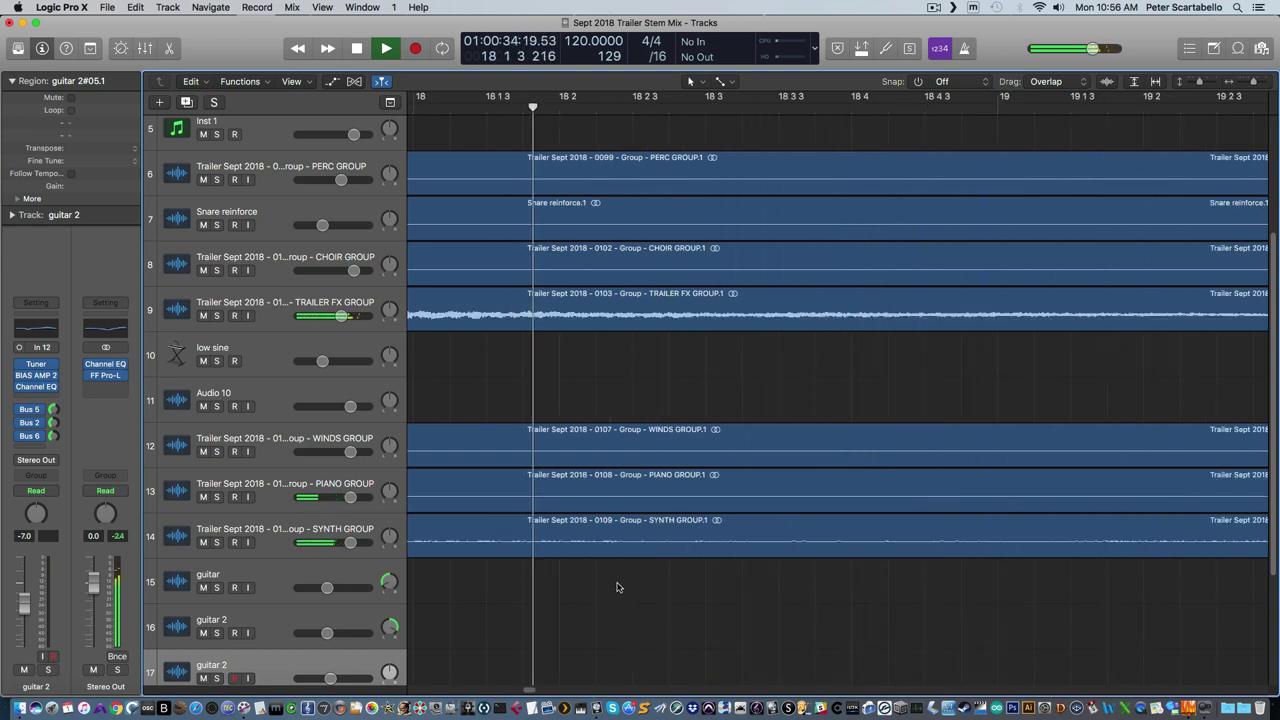
pyautogui.scroll(-5, 617, 587)
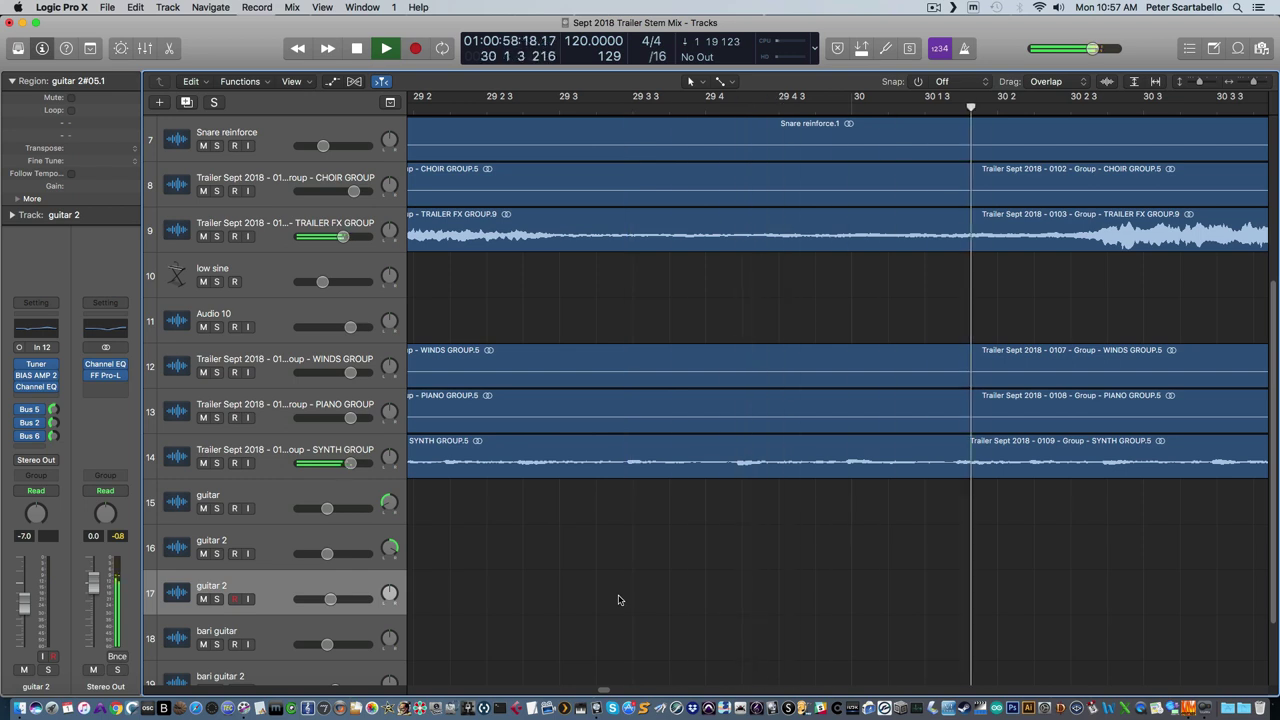
pyautogui.scroll(1, 618, 600)
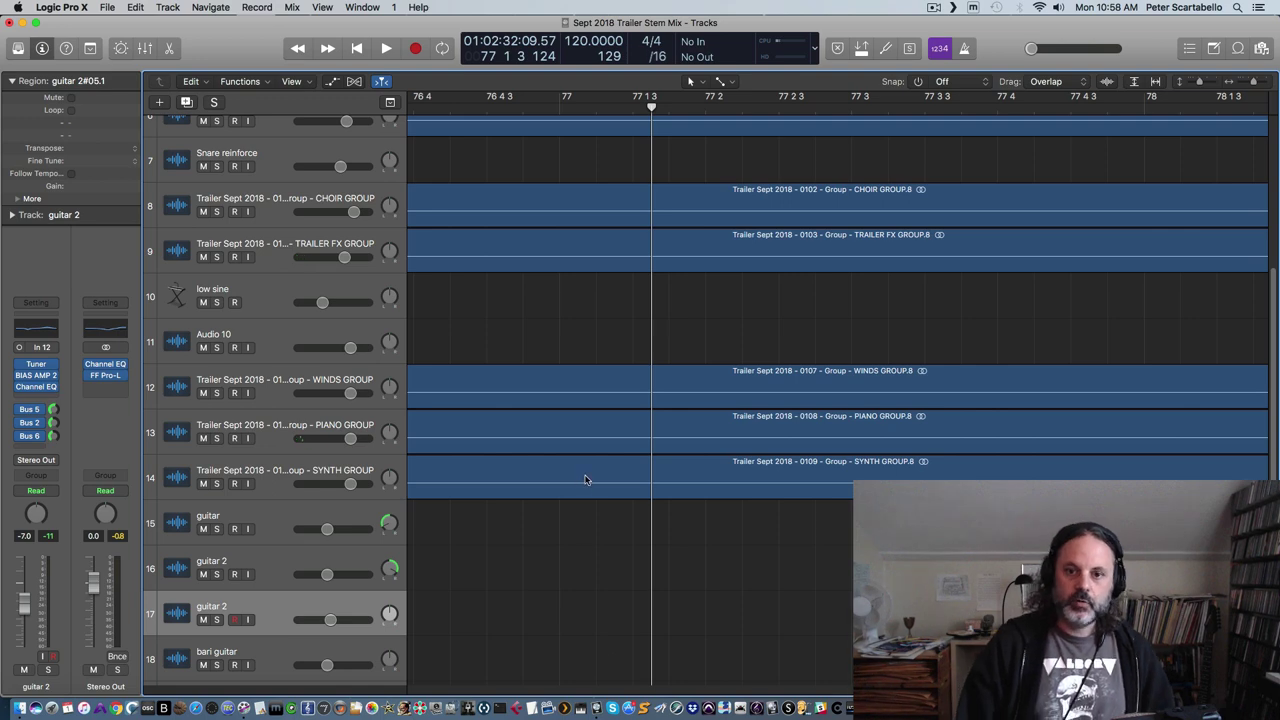
# Return to the project's start and examine the complete track list, from Audio 1 down to Master
pyautogui.scroll(5, 585, 479)
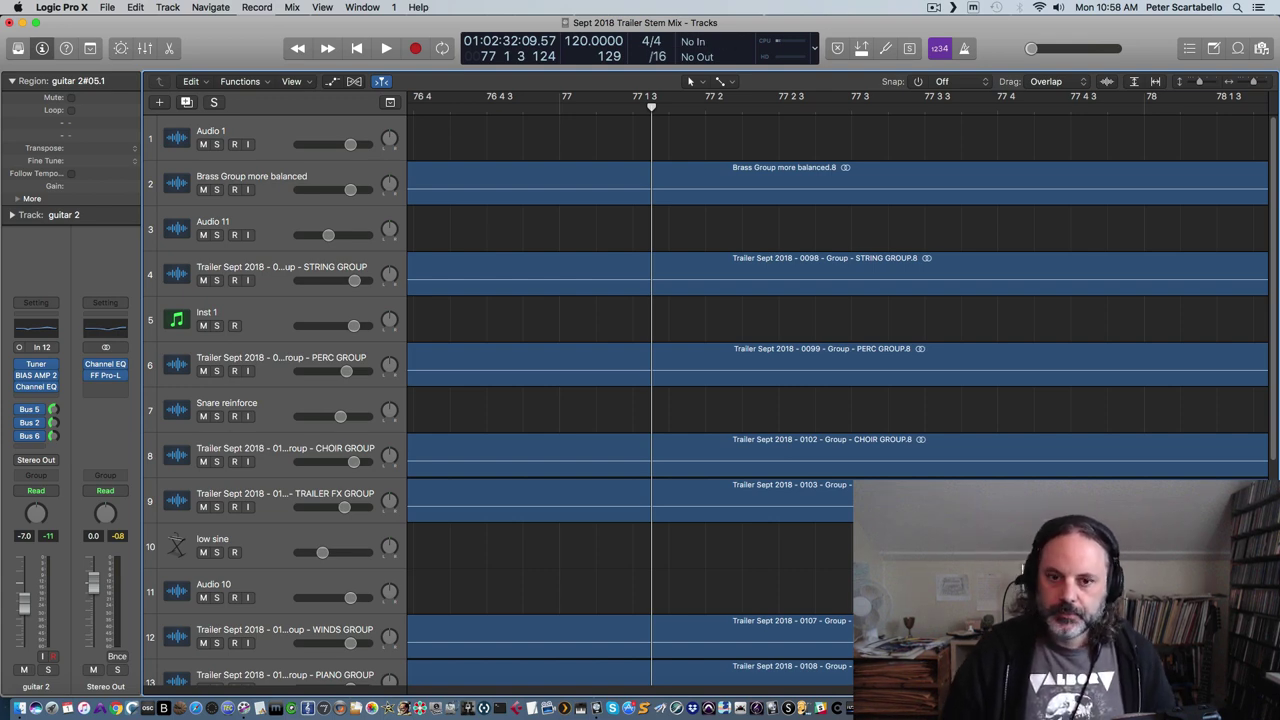
pyautogui.moveTo(918, 688); pyautogui.dragTo(429, 670)
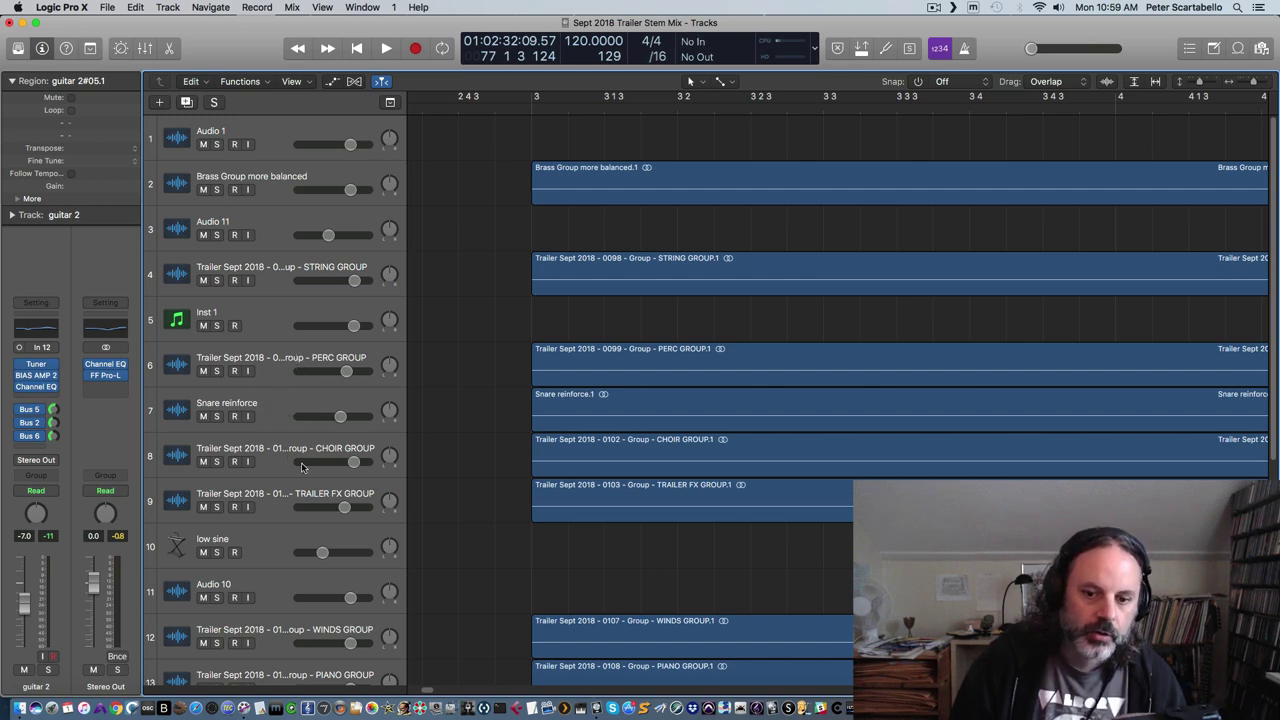
pyautogui.scroll(-1, 285, 493)
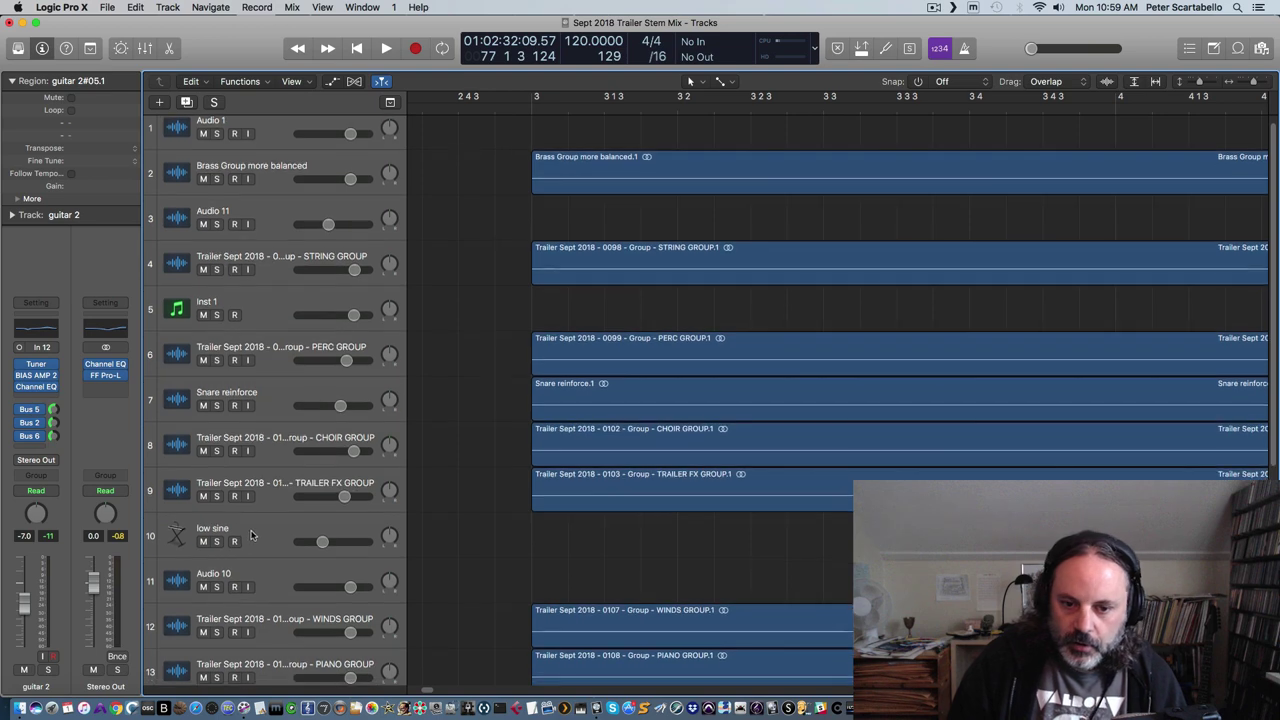
pyautogui.scroll(-5, 253, 535)
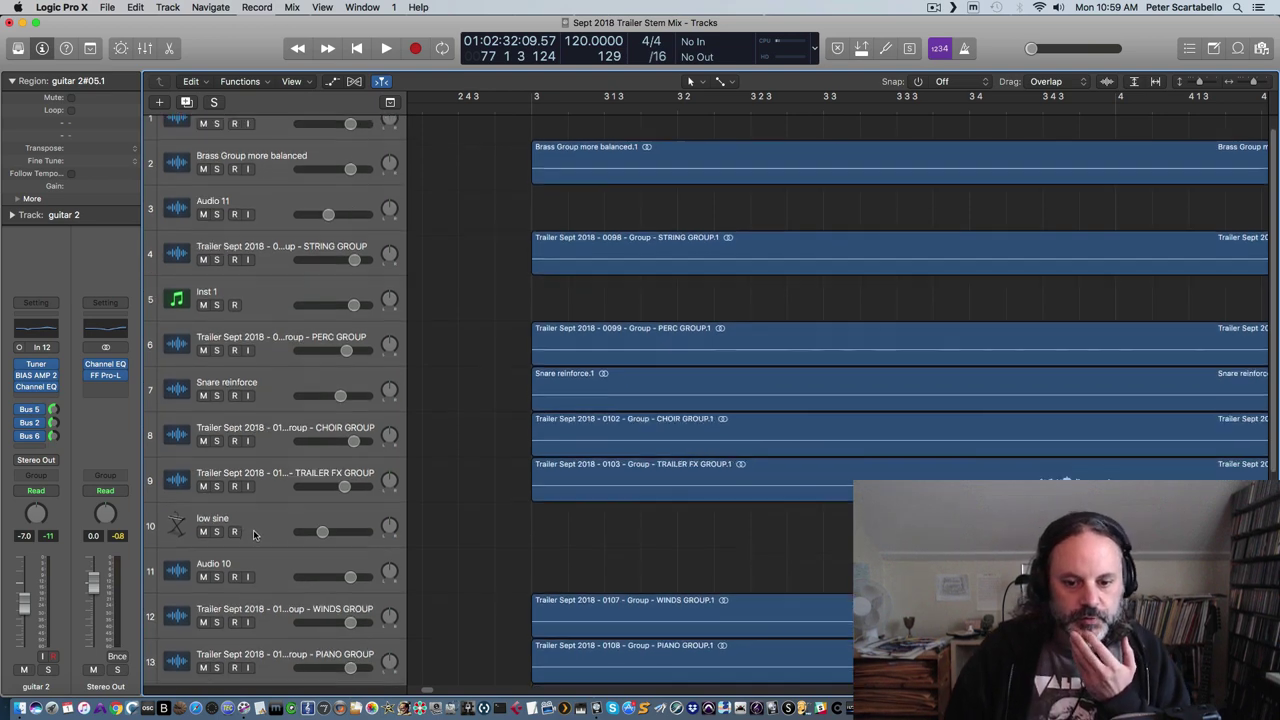
pyautogui.scroll(-3, 255, 537)
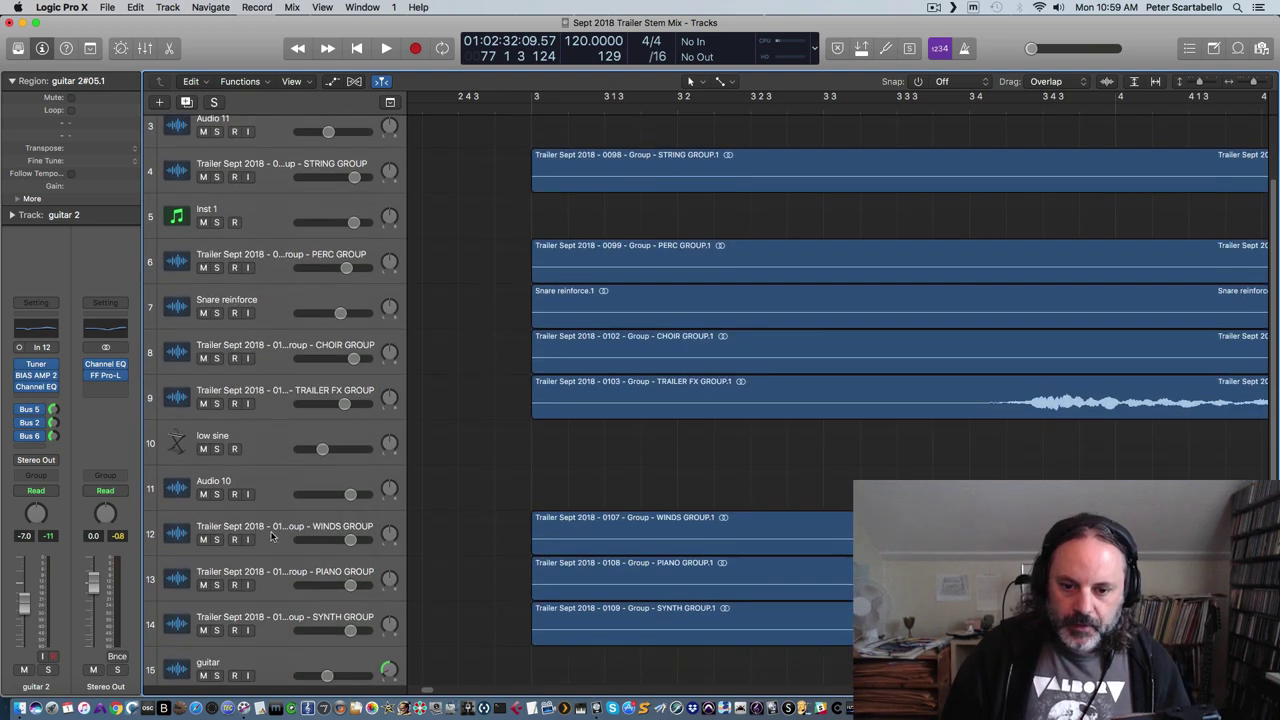
pyautogui.scroll(-2, 283, 572)
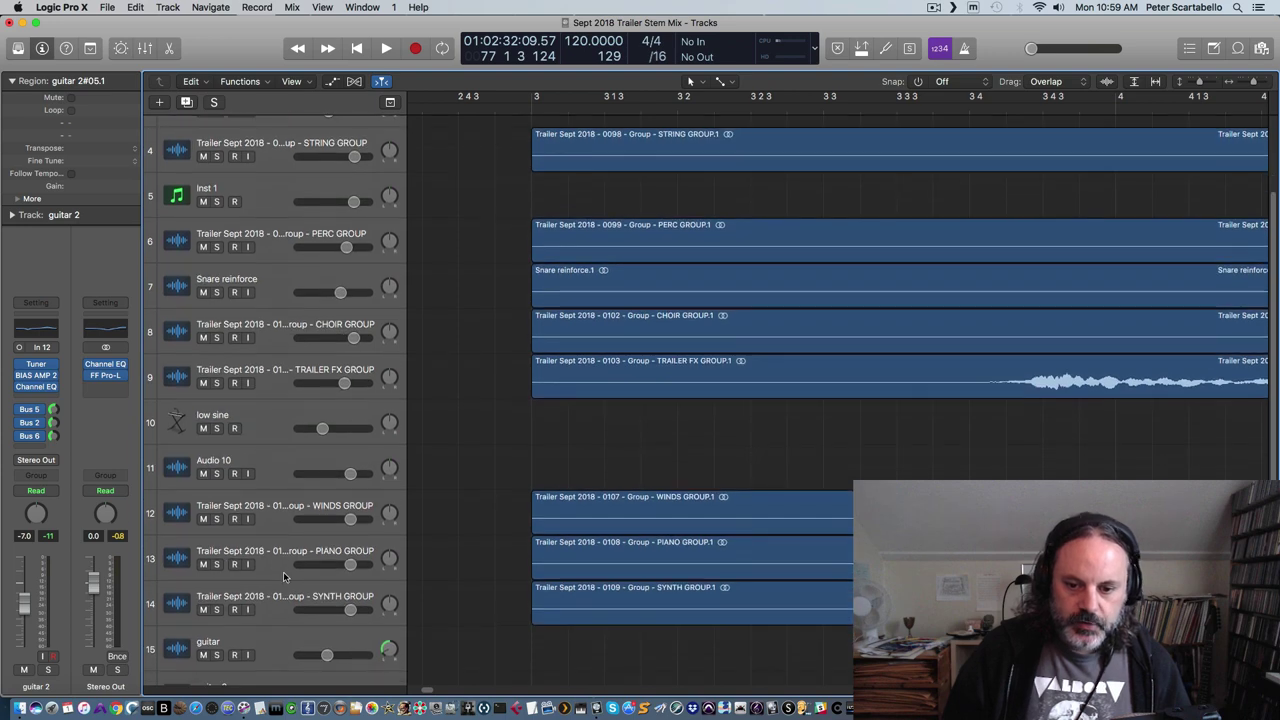
pyautogui.scroll(-8, 290, 594)
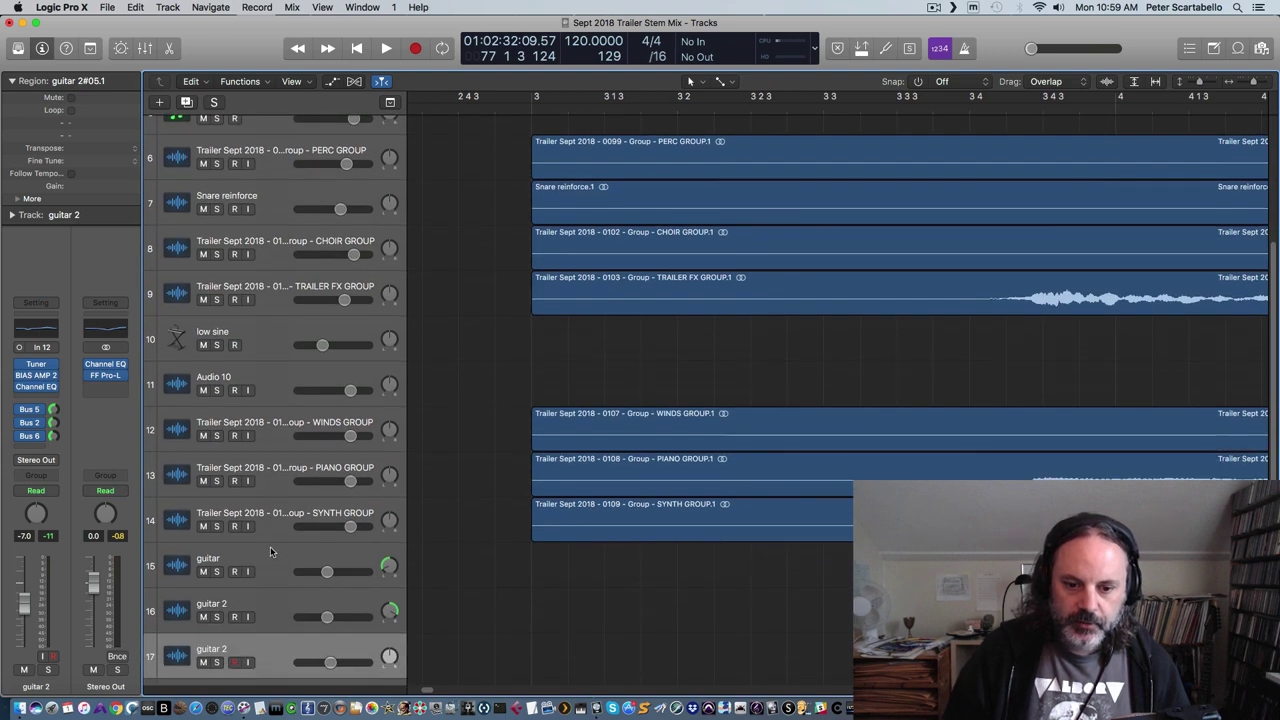
pyautogui.scroll(-14, 271, 551)
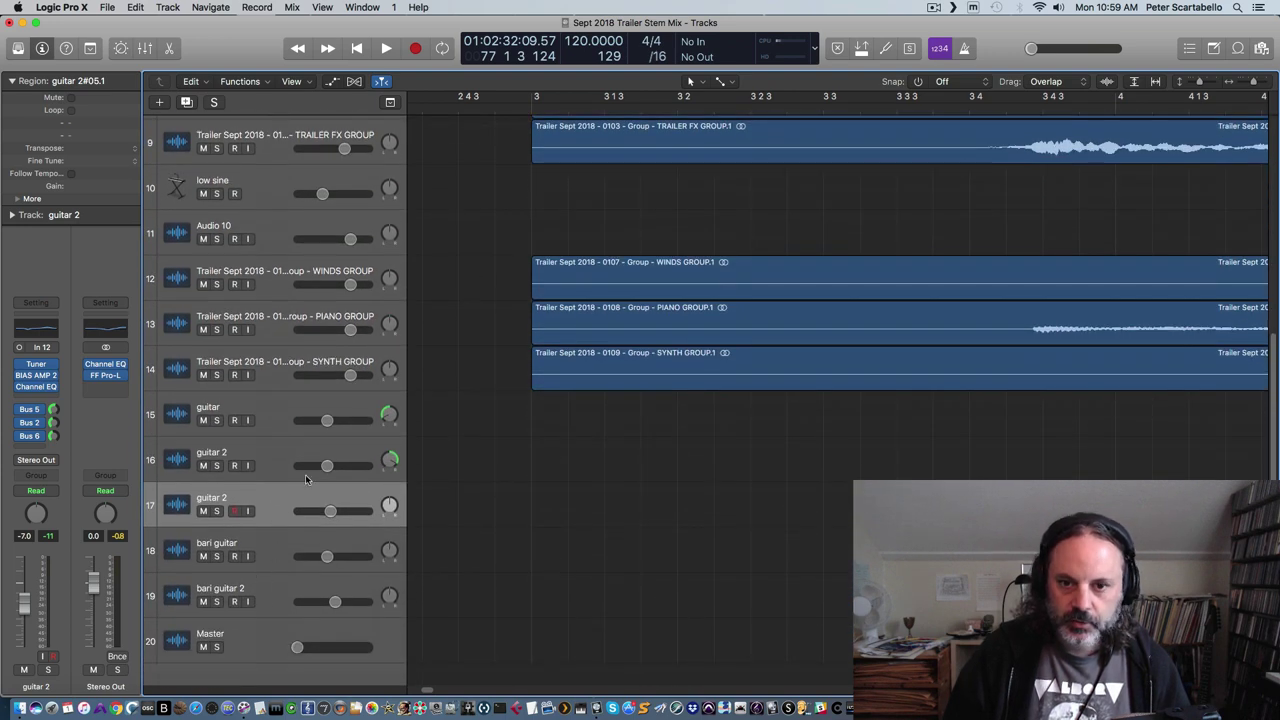
pyautogui.scroll(20, 306, 480)
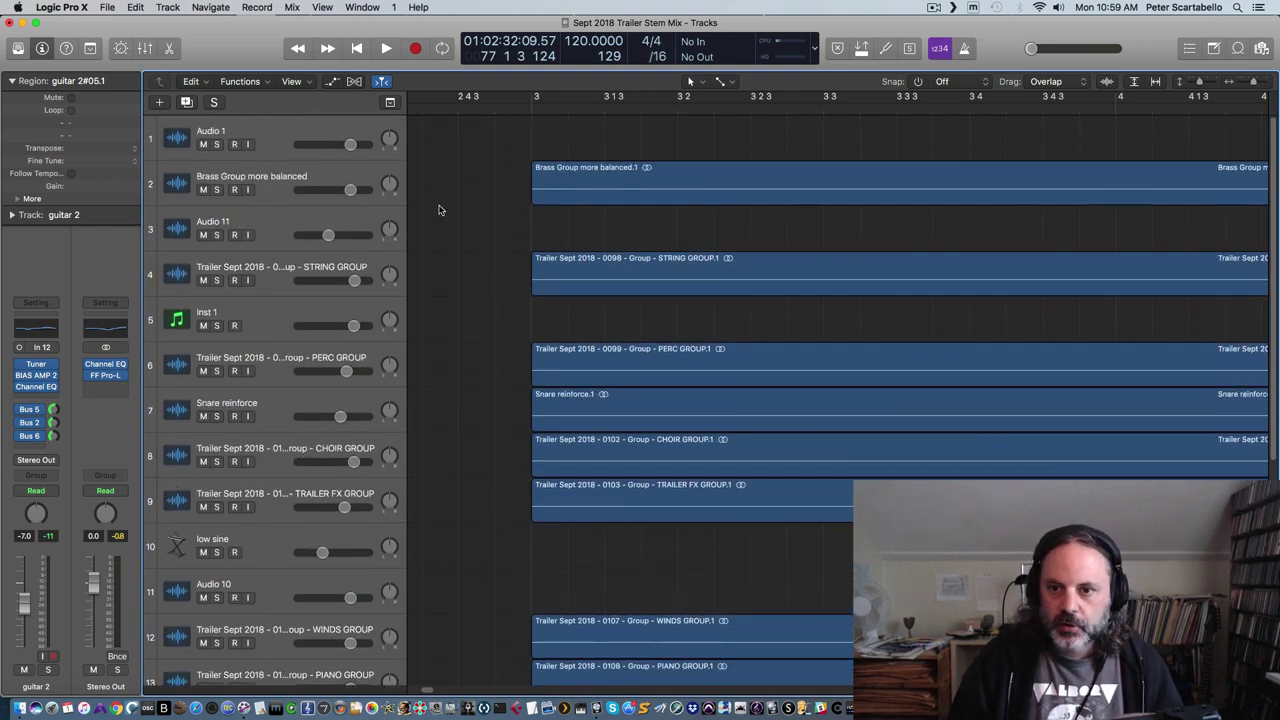
# Select the Brass Group more balanced track and place the playhead just before its brass entry in bar 24
pyautogui.click(278, 174)
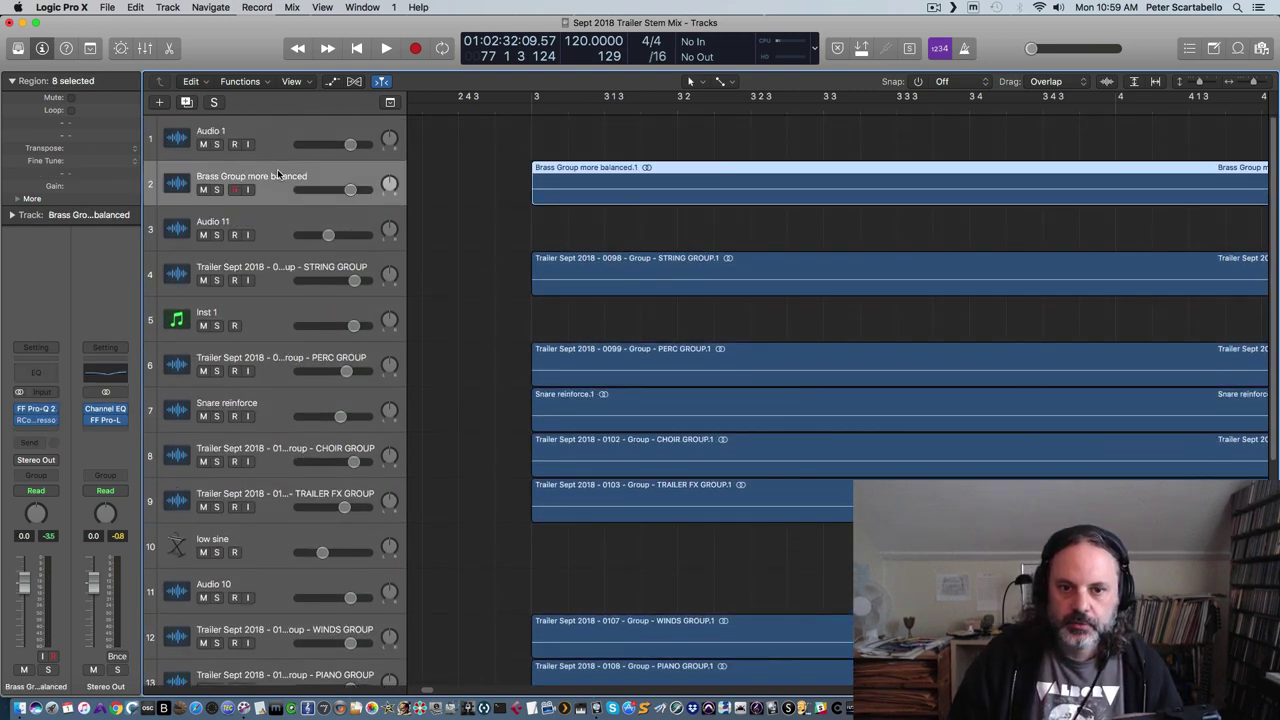
pyautogui.hscroll(10, 424, 690)
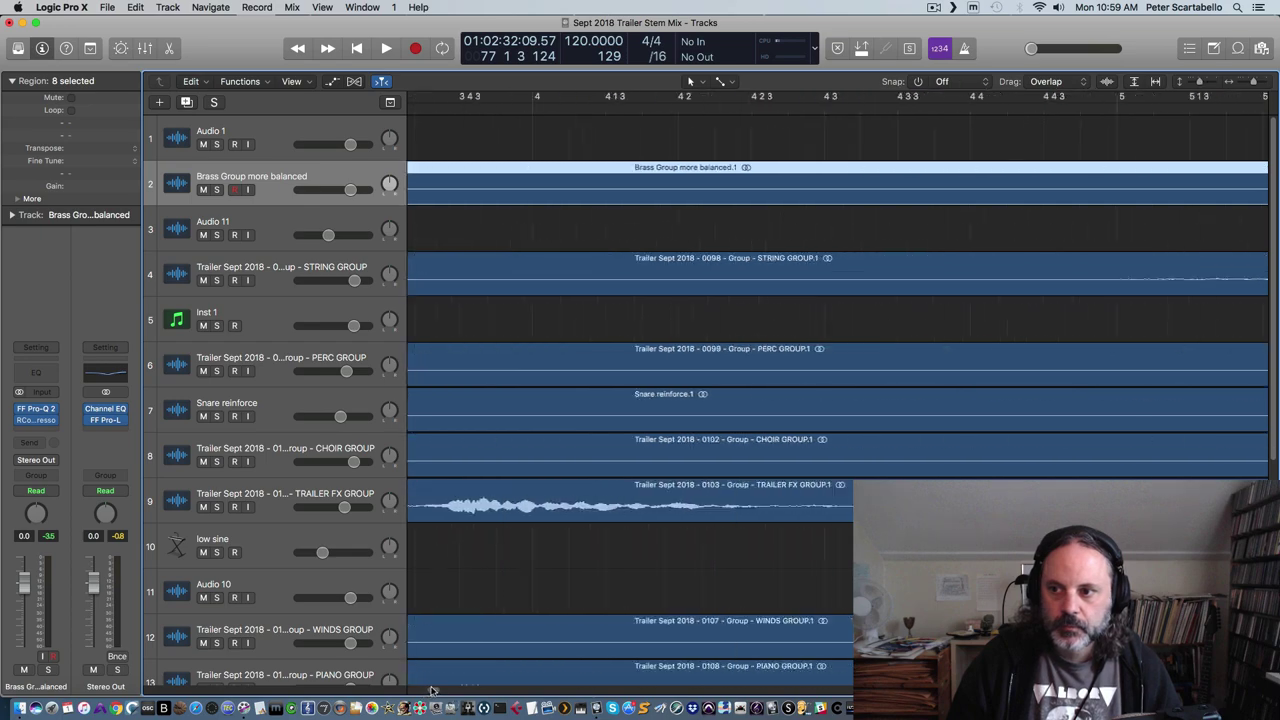
pyautogui.hscroll(8, 470, 680)
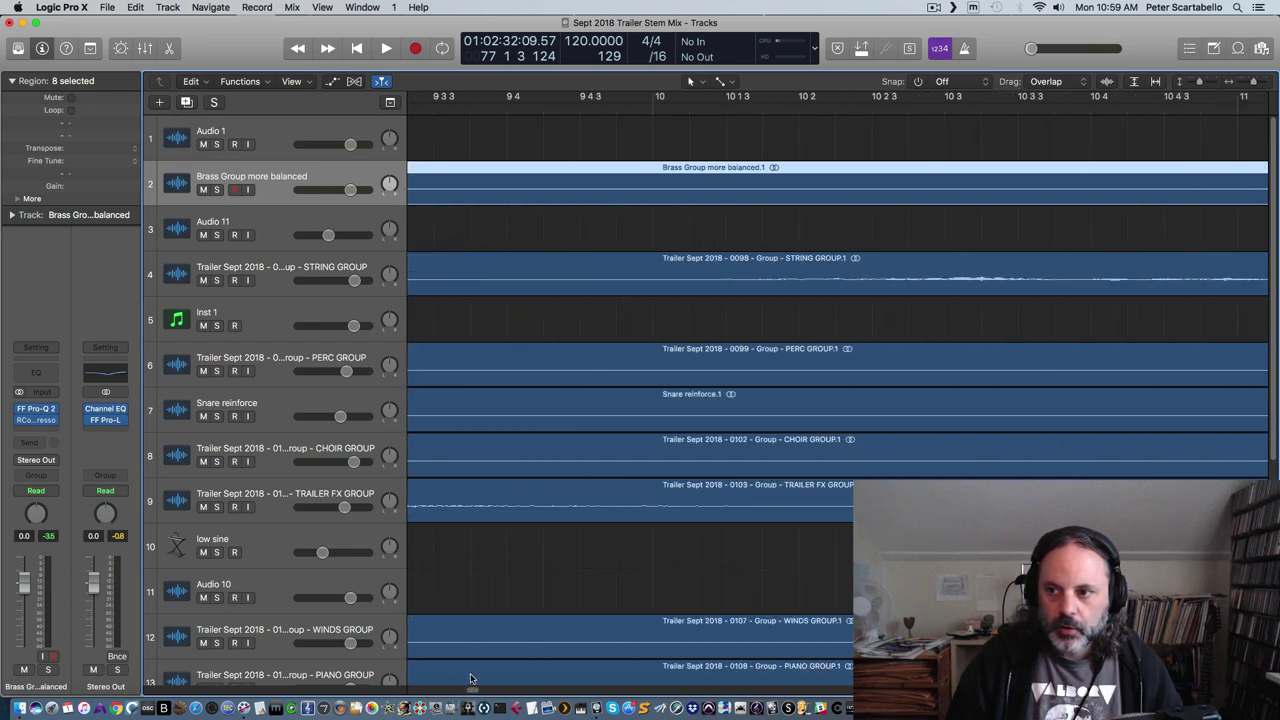
pyautogui.hscroll(8, 498, 673)
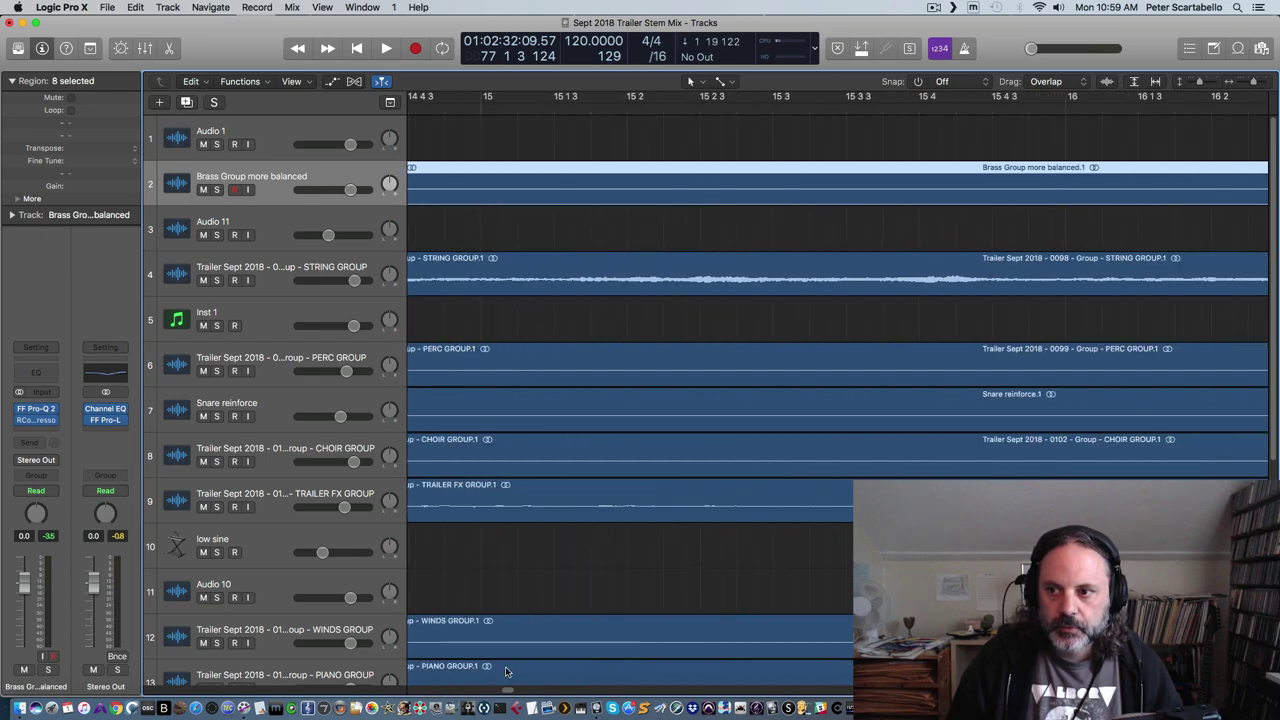
pyautogui.hscroll(10, 548, 665)
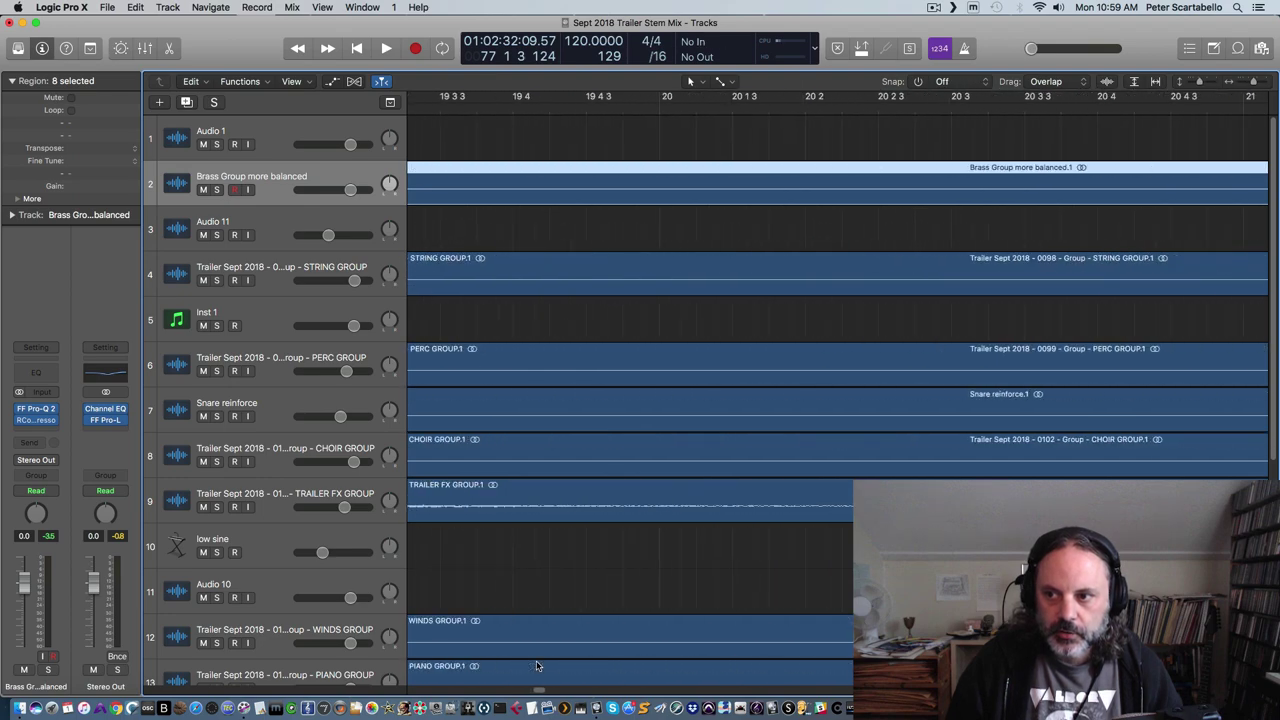
pyautogui.hscroll(2, 567, 663)
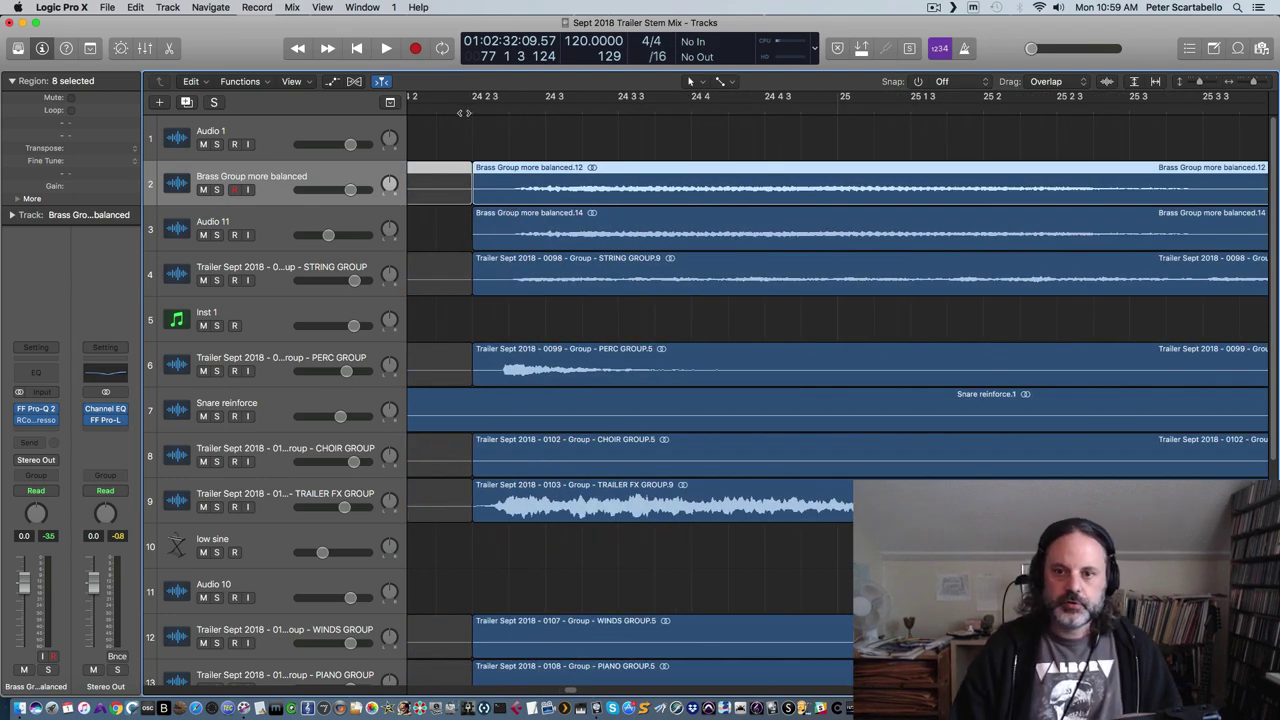
pyautogui.click(461, 110)
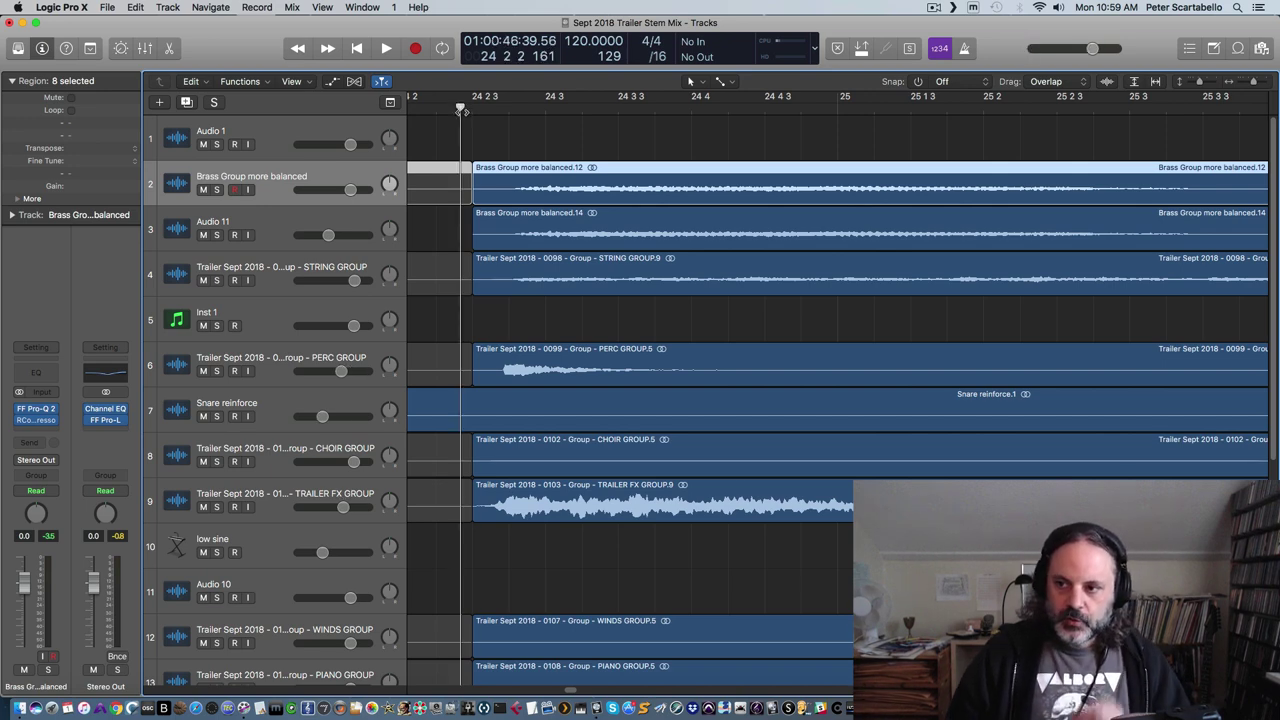
# Solo the Brass Group more balanced track and listen to its brass passage up to bar 27
pyautogui.click(216, 190)
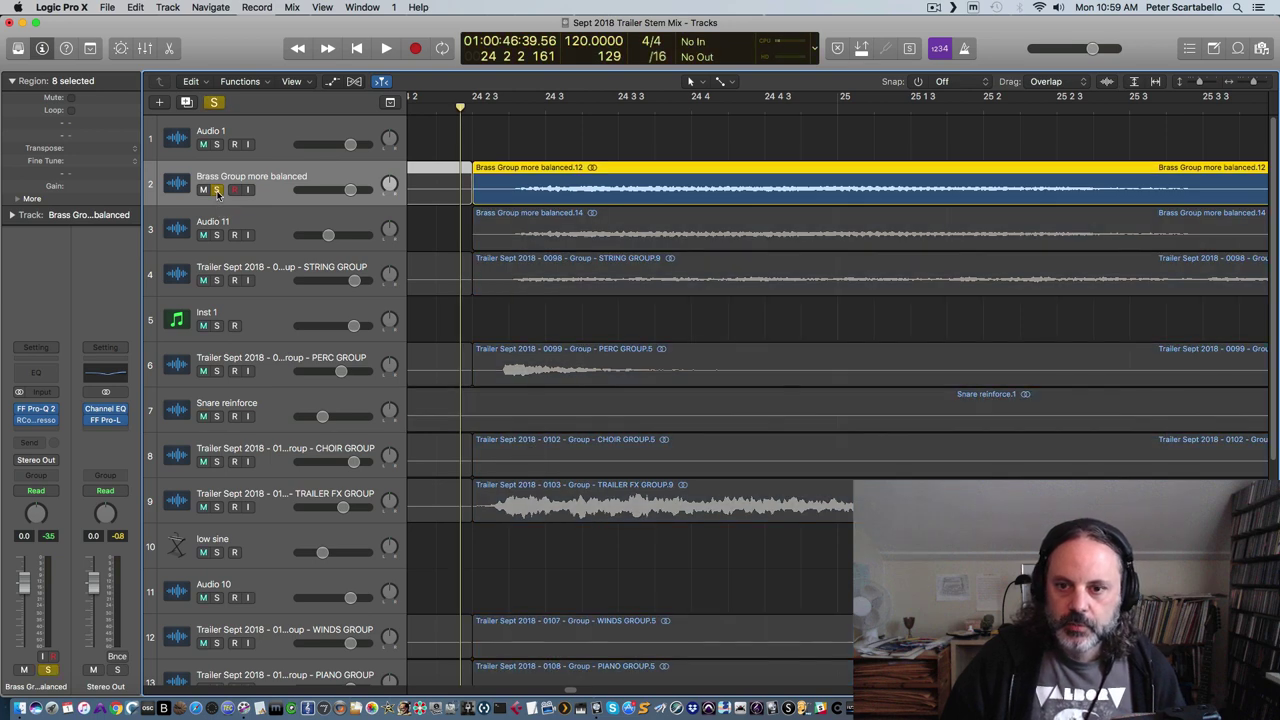
pyautogui.press('space')
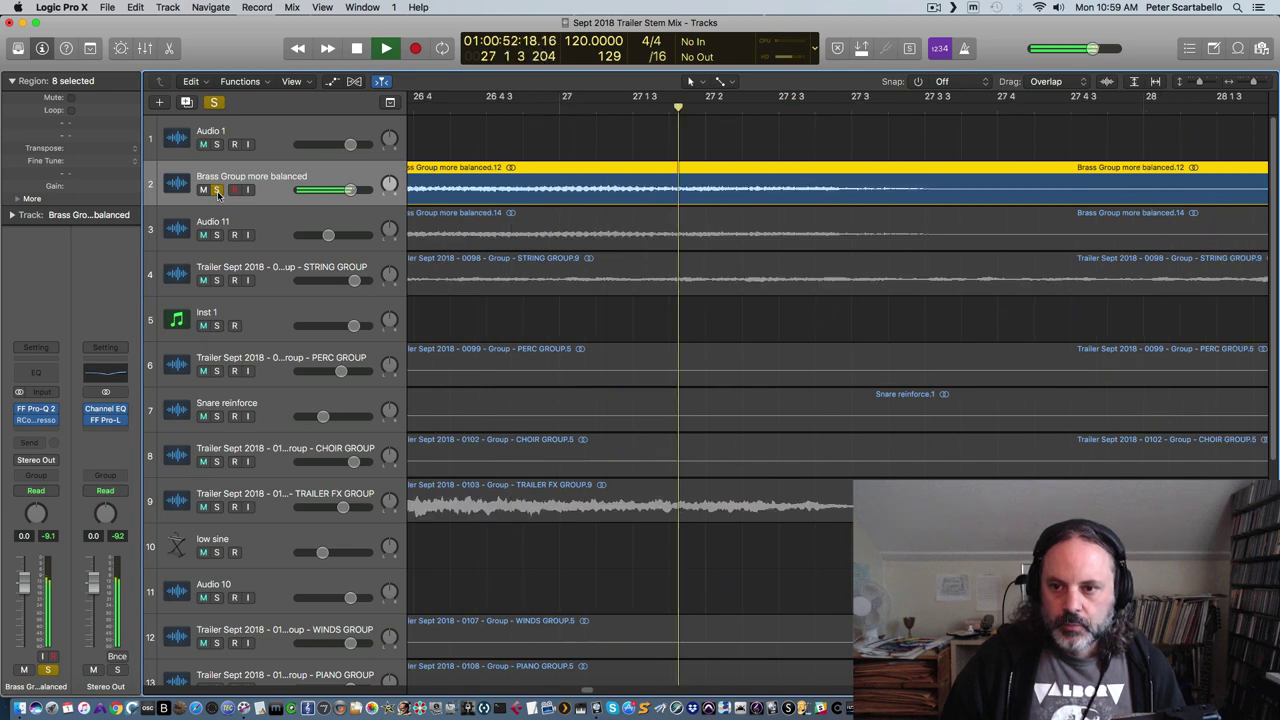
pyautogui.press('space')
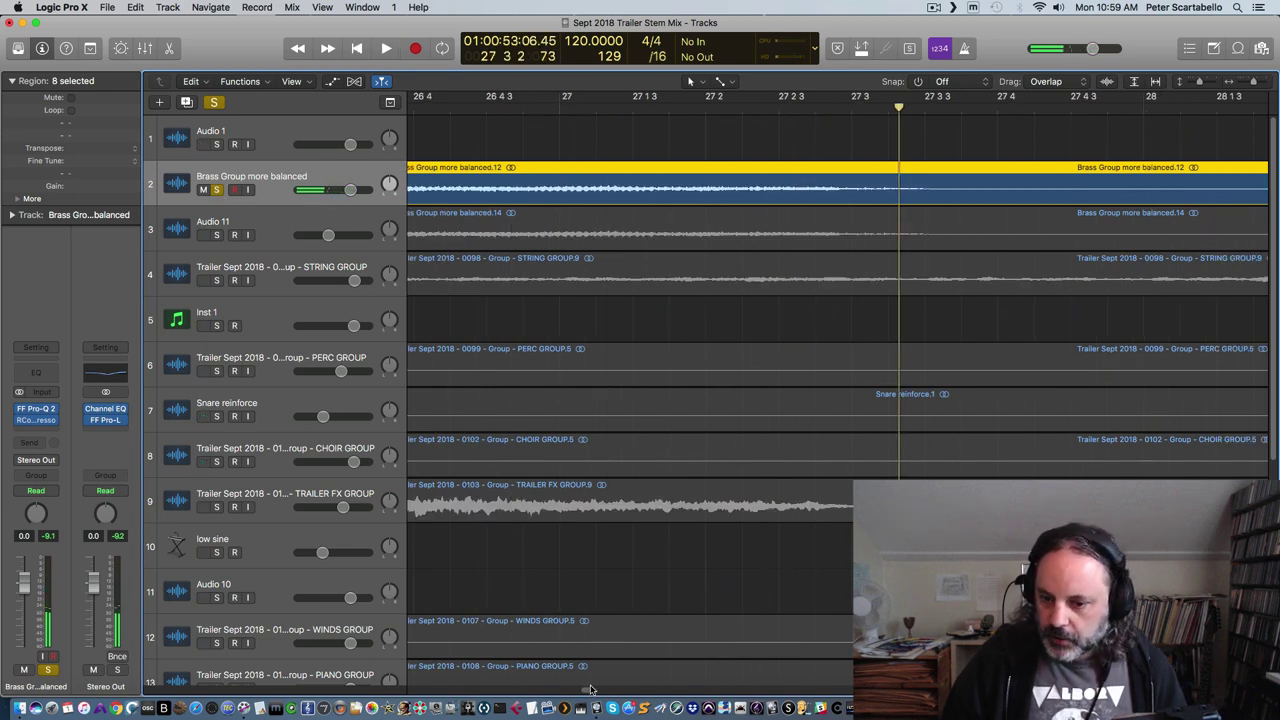
# Return the playhead to just before the brass entry in bar 24 and switch the solo to the Audio 11 track
pyautogui.moveTo(590, 691); pyautogui.dragTo(572, 691)
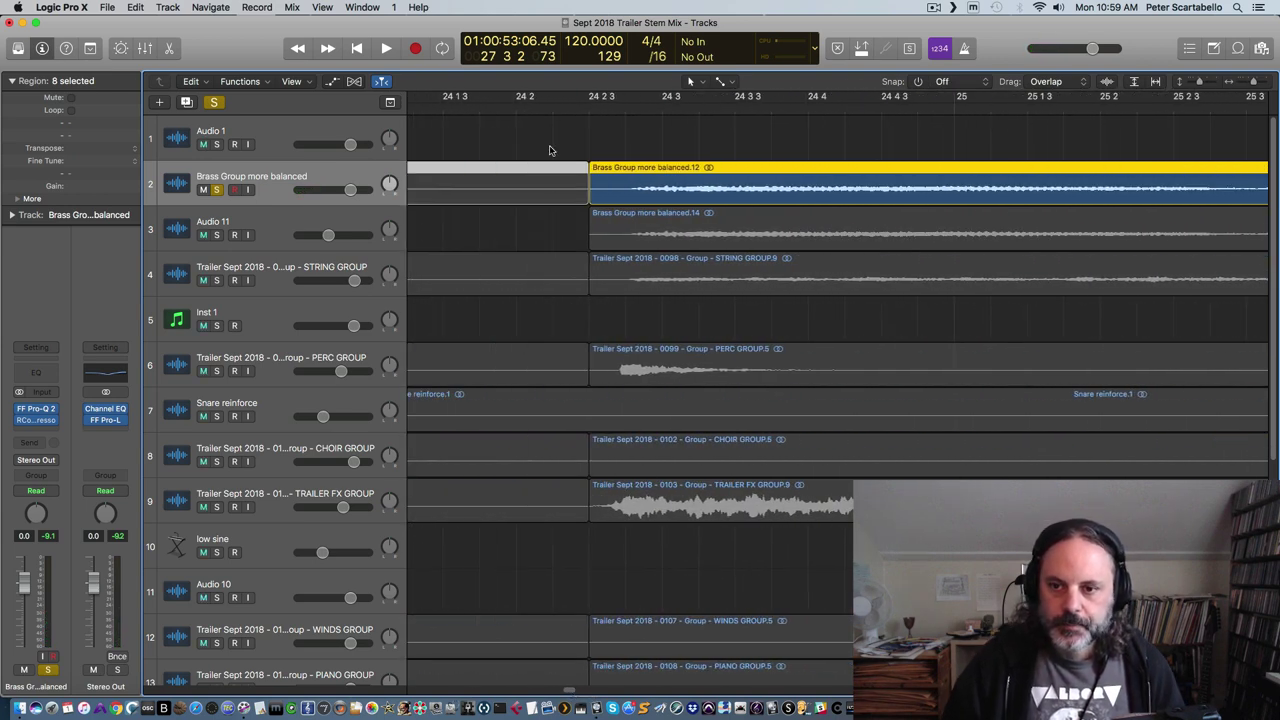
pyautogui.click(554, 108)
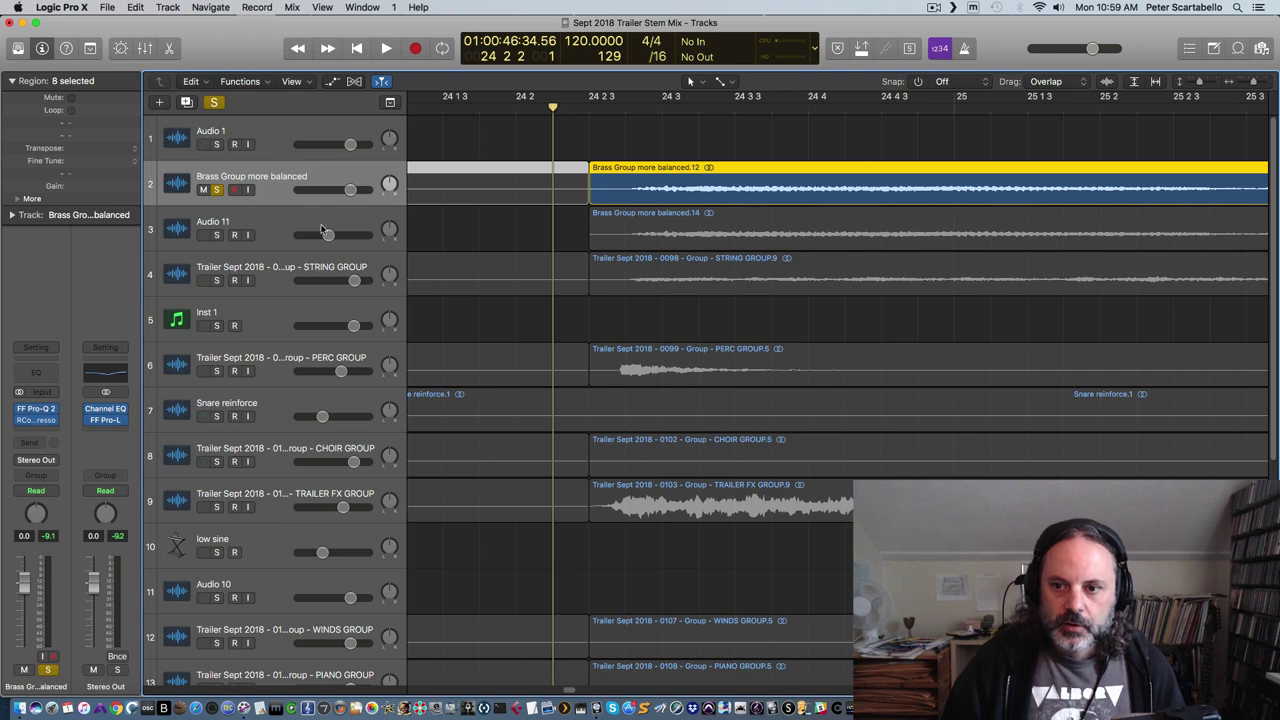
pyautogui.click(218, 236)
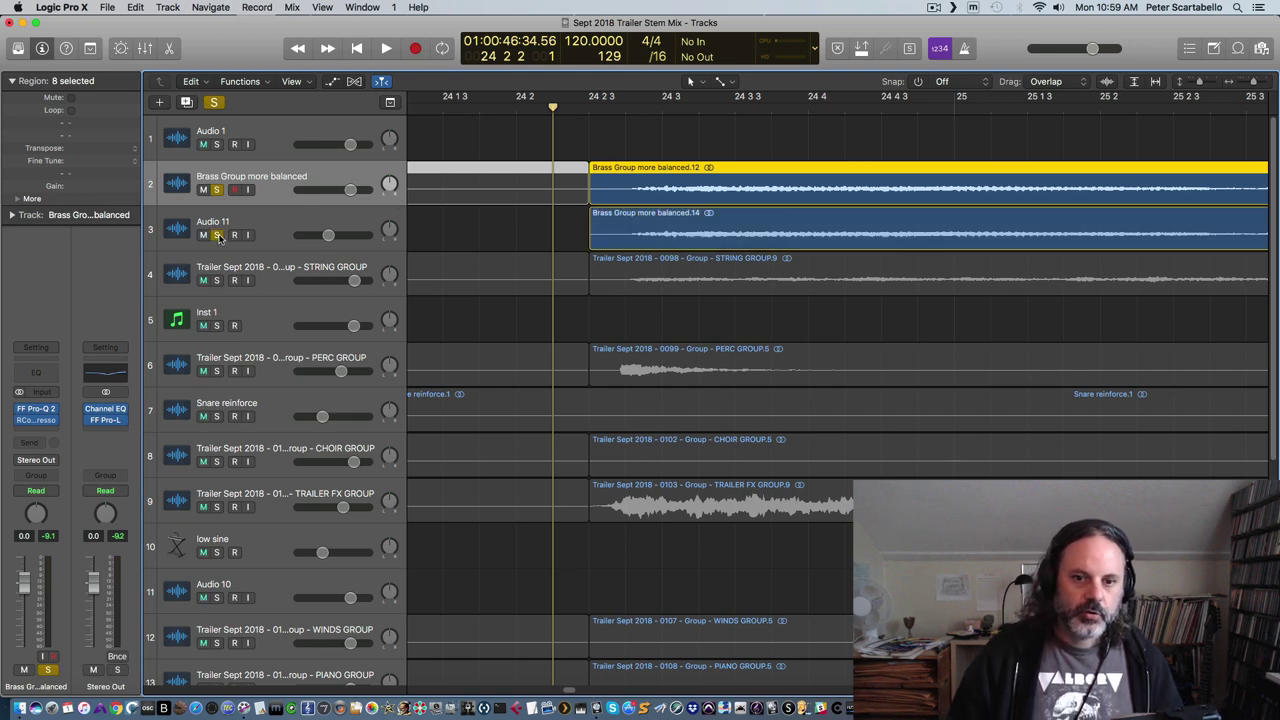
pyautogui.click(232, 224)
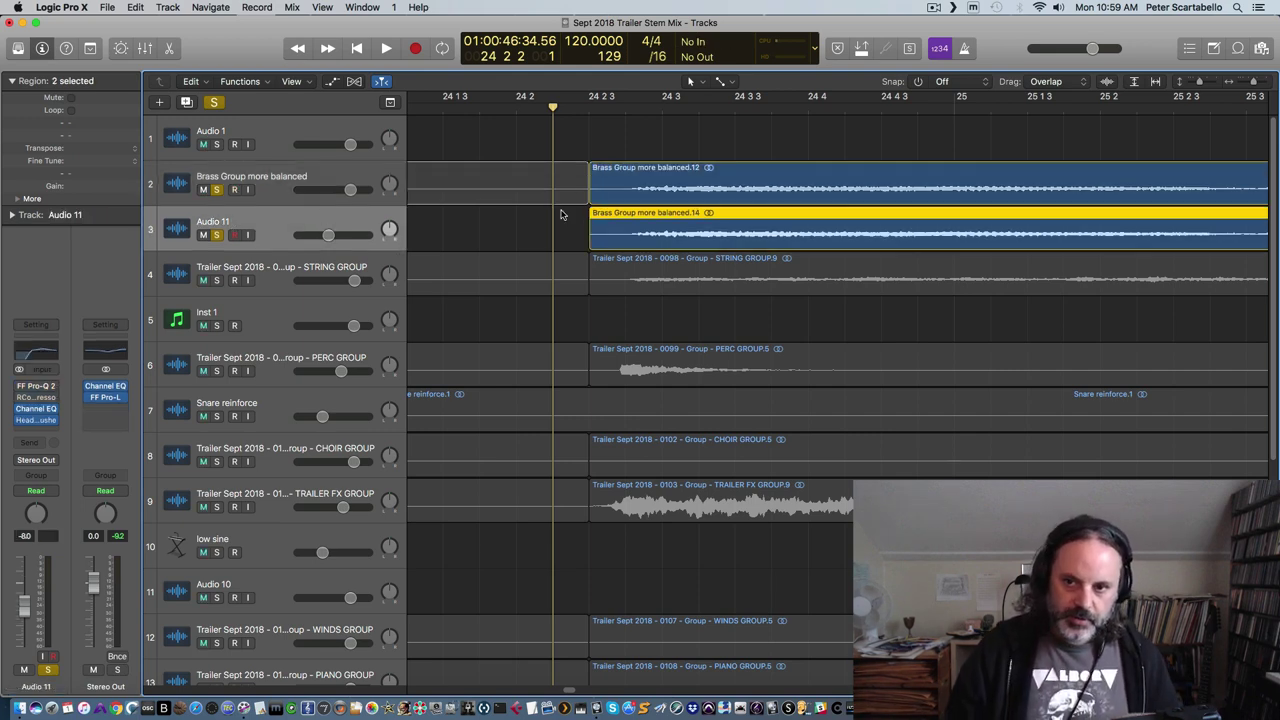
pyautogui.click(217, 190)
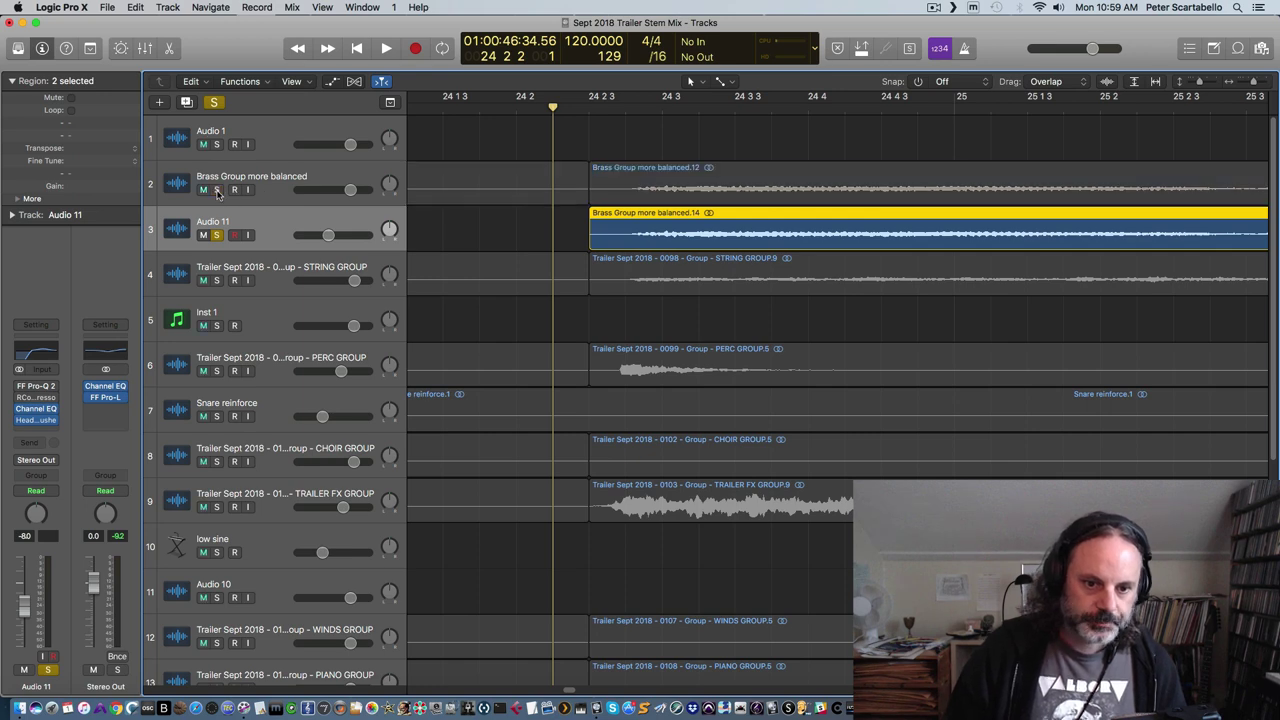
# Inspect the HeadCrusherFree and Channel EQ plug-in settings on the Audio 11 track
pyautogui.click(38, 421)
pyautogui.moveTo(202, 60); pyautogui.dragTo(285, 66)
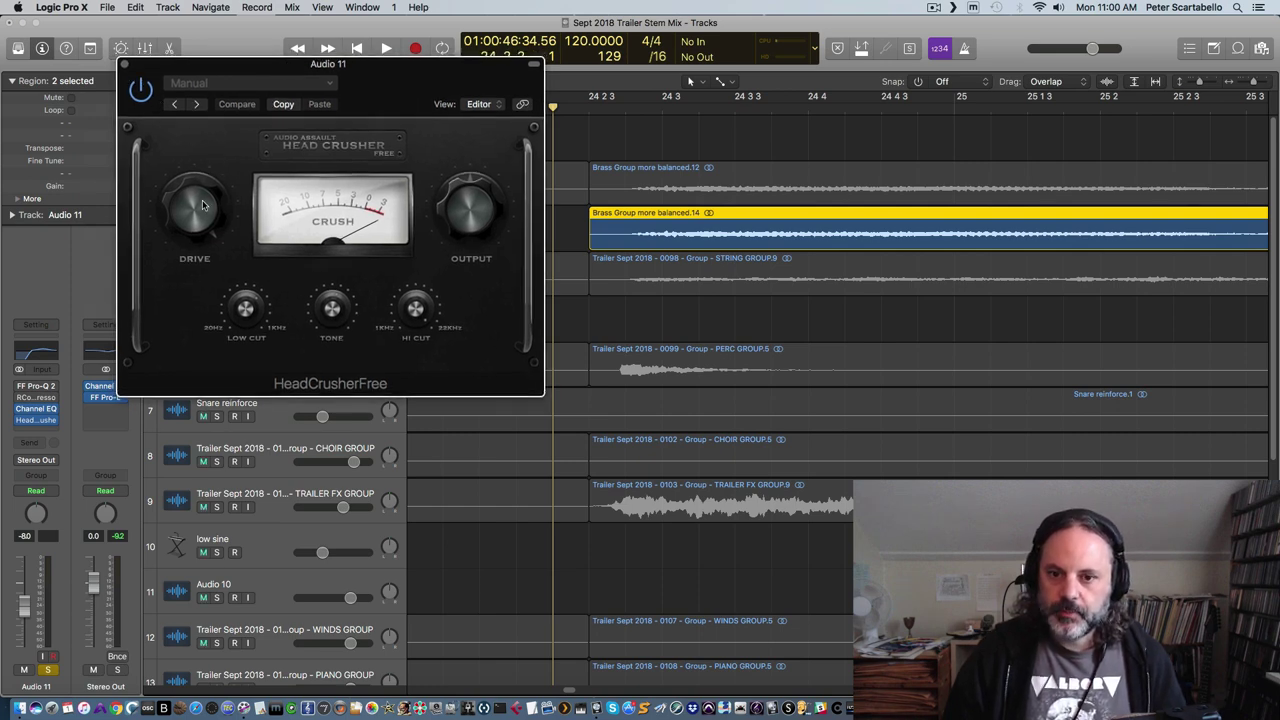
pyautogui.click(124, 65)
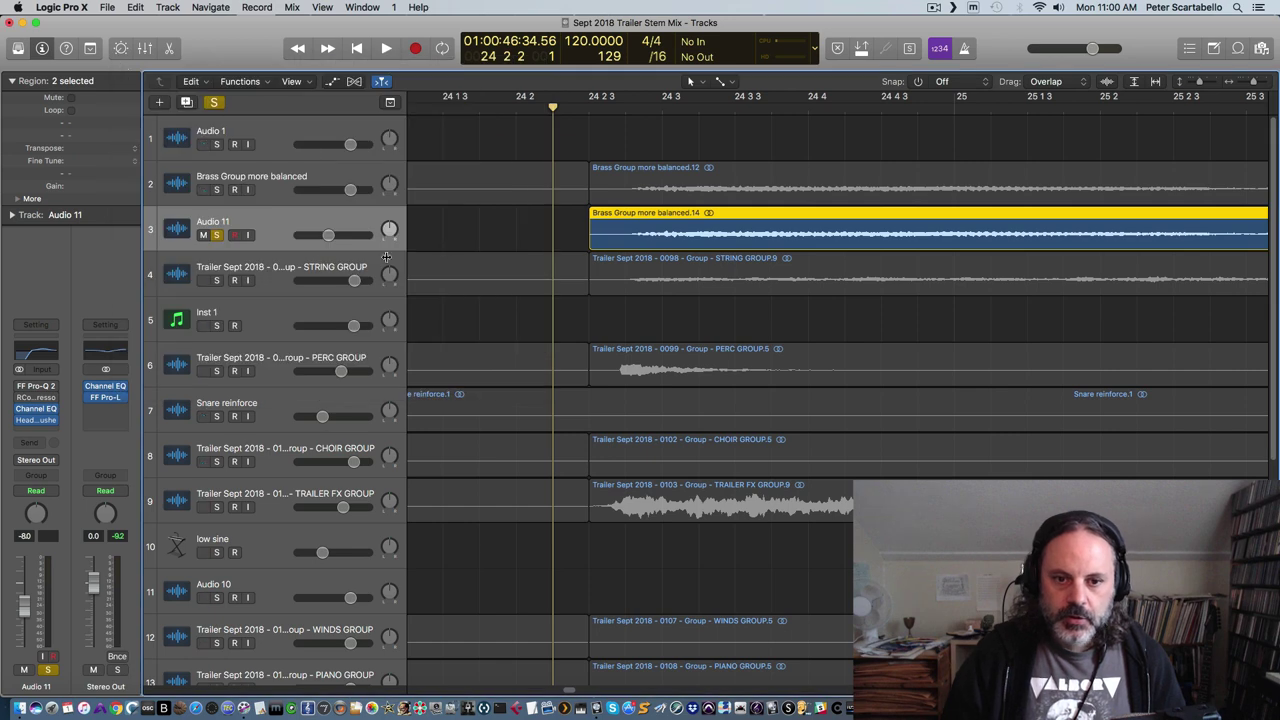
pyautogui.click(40, 350)
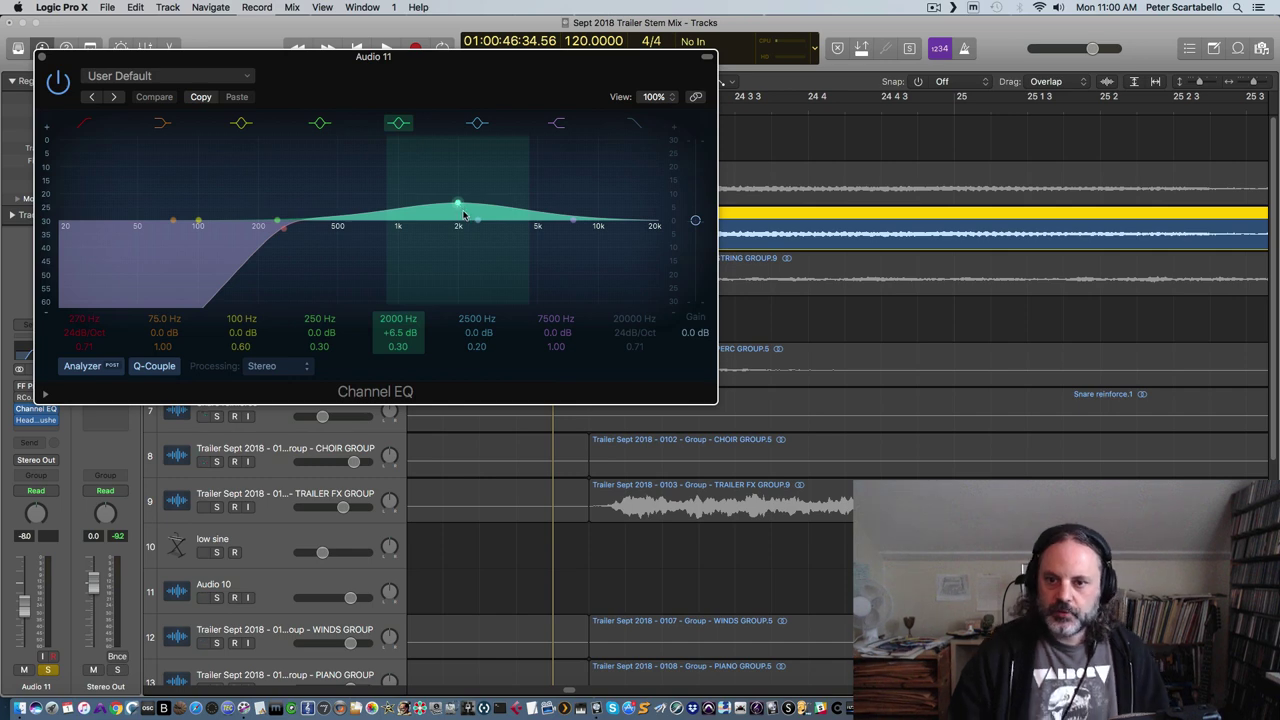
# Close the Channel EQ window and listen to the soloed Audio 11 track's brass passage up to bar 27
pyautogui.click(41, 58)
pyautogui.press('space')
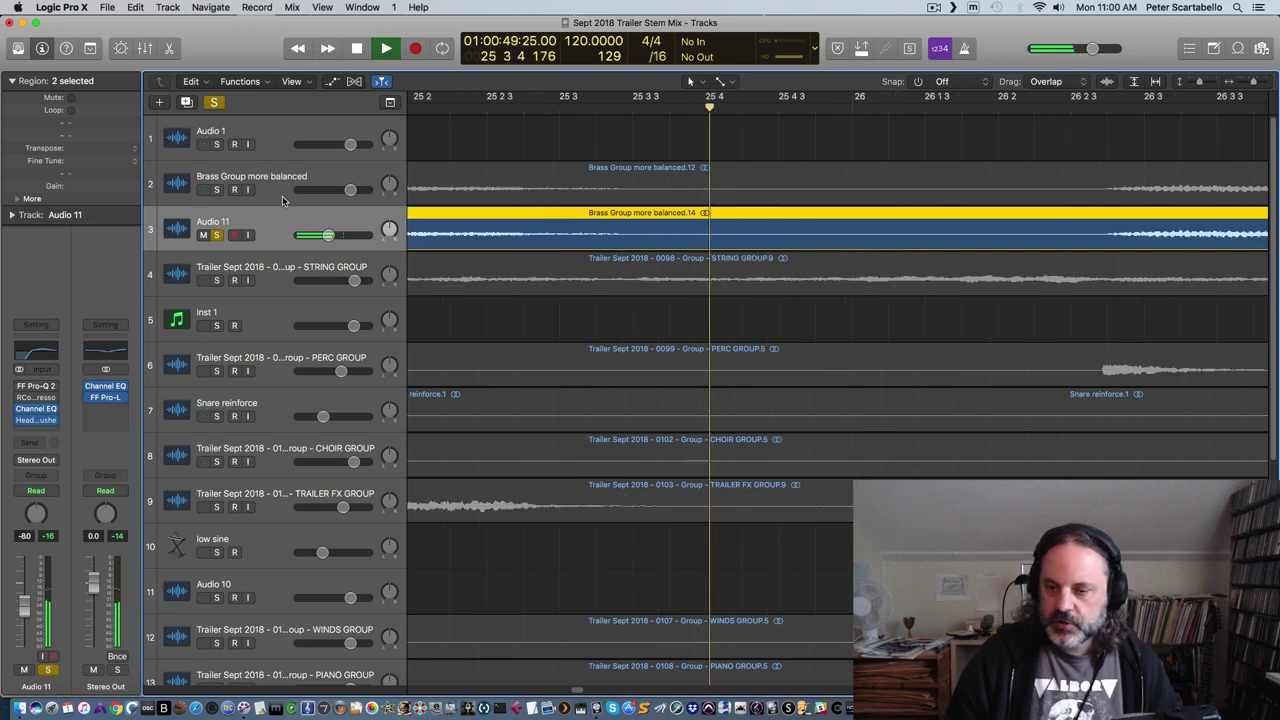
pyautogui.press('space')
pyautogui.press('space')
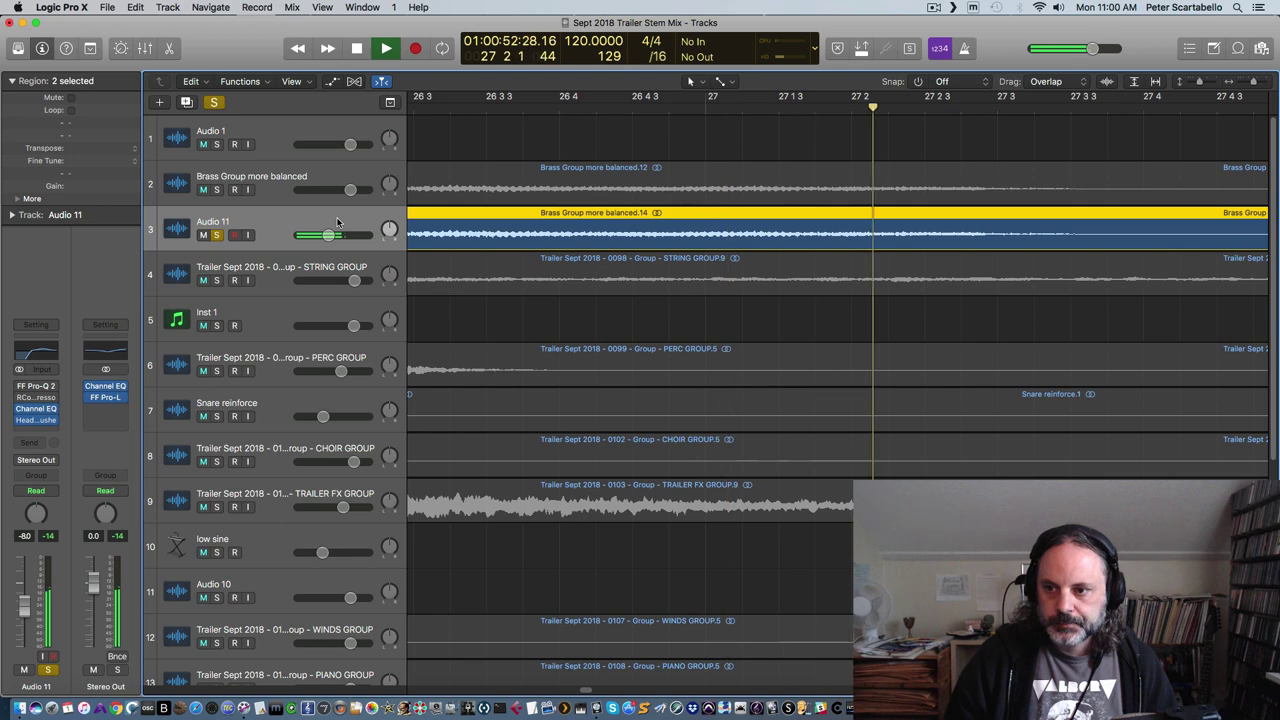
pyautogui.press('space')
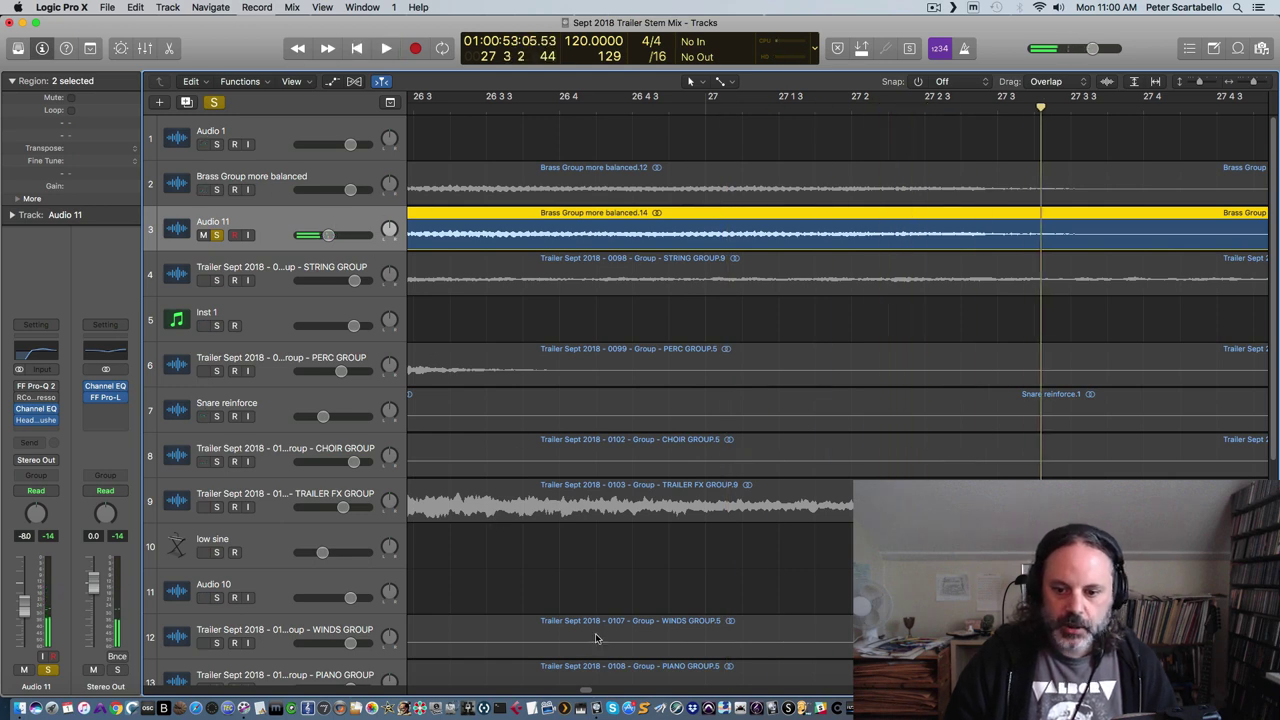
# Add the Brass Group more balanced track to the solo and listen to both brass tracks from their bar 24 entry to bar 27
pyautogui.moveTo(586, 692); pyautogui.dragTo(571, 691)
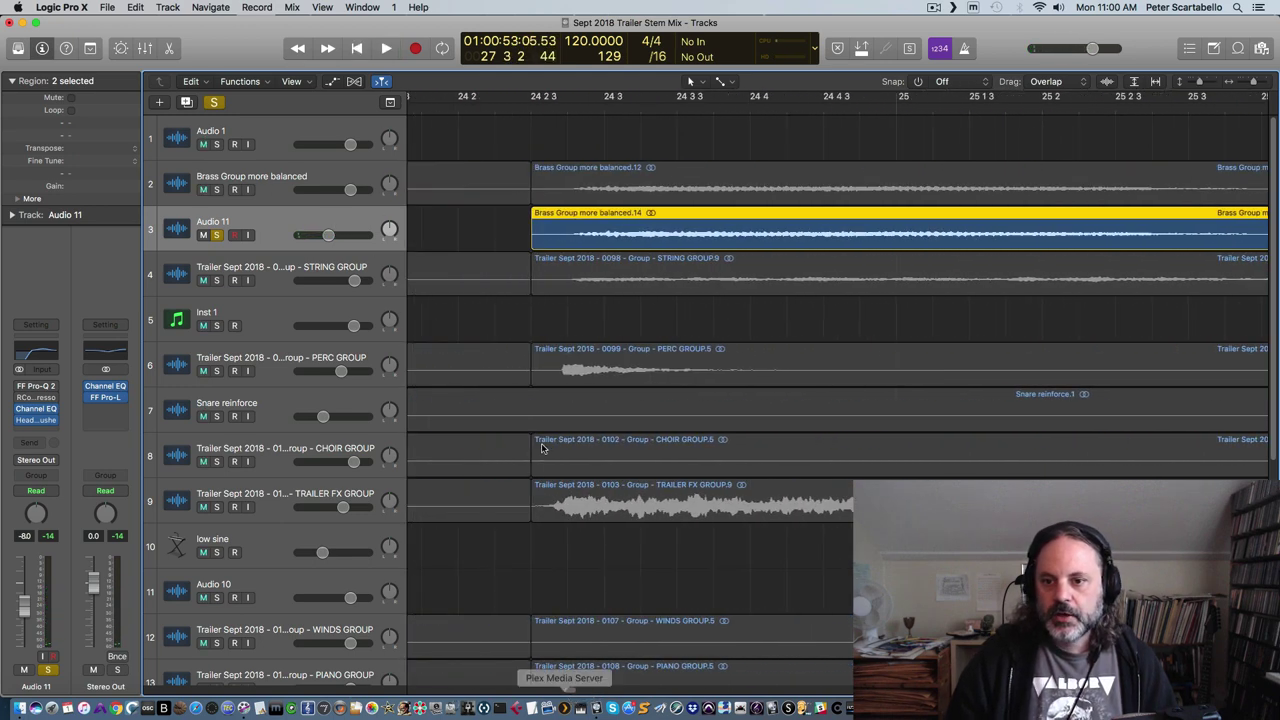
pyautogui.click(215, 190)
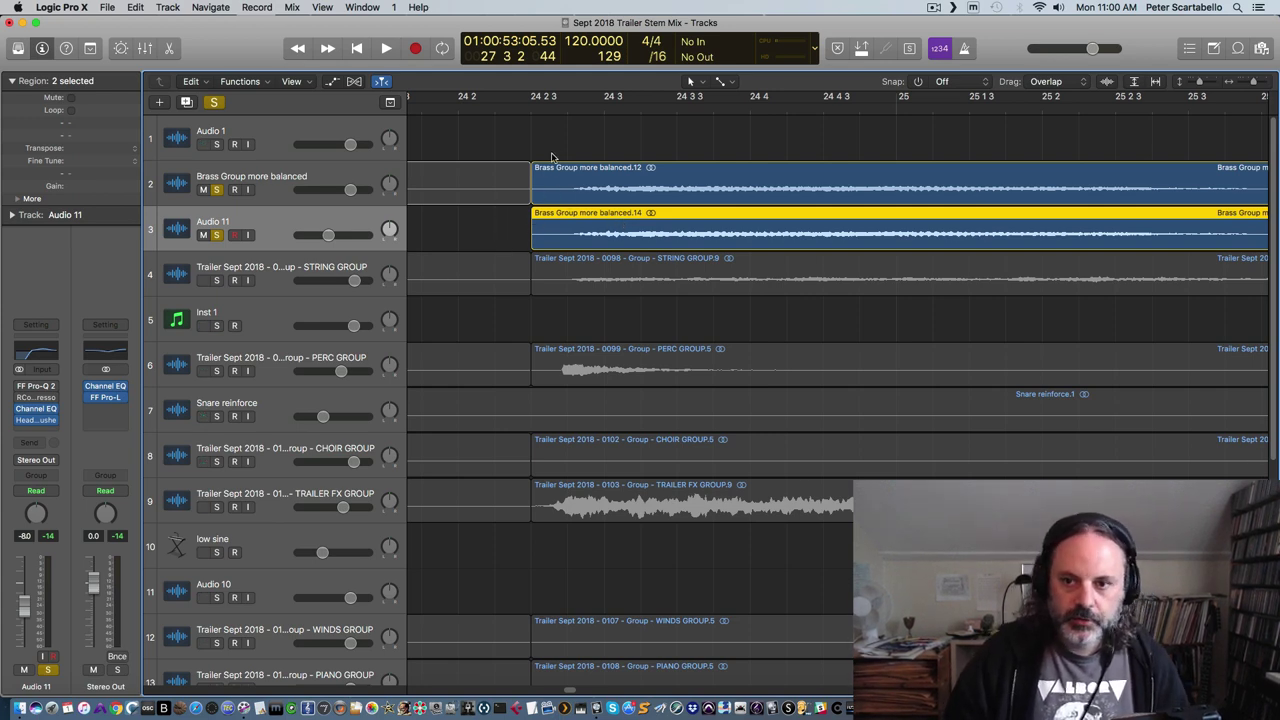
pyautogui.click(527, 111)
pyautogui.press('space')
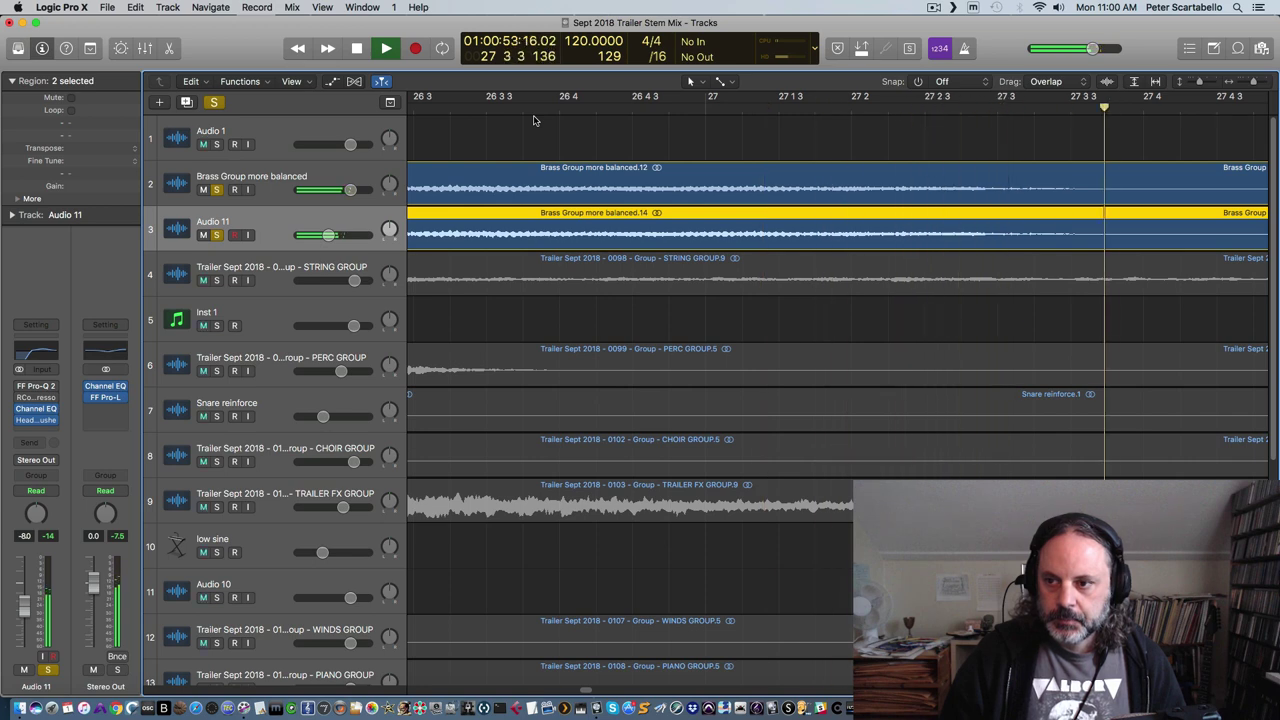
pyautogui.press('space')
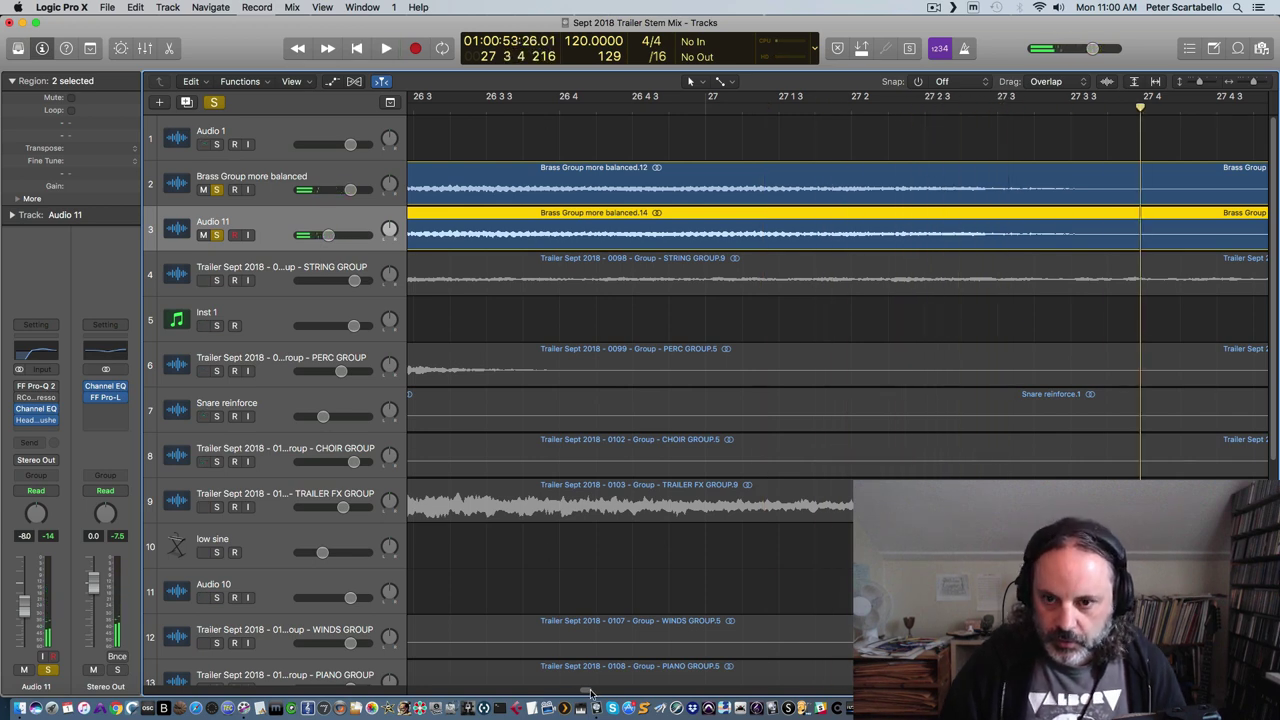
# Replay the two soloed brass tracks from 24 2 3 to bar 25 and return the playhead to 24 2 3
pyautogui.hscroll(-5, 590, 693)
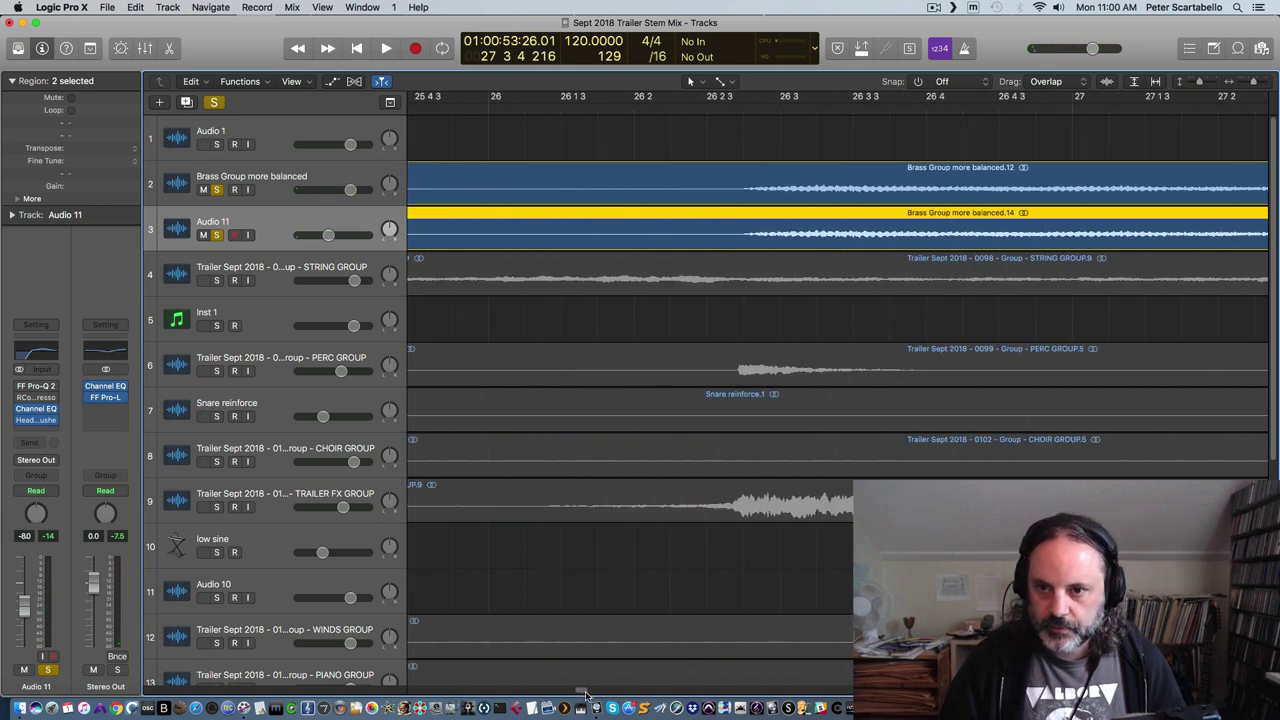
pyautogui.hscroll(-5, 586, 695)
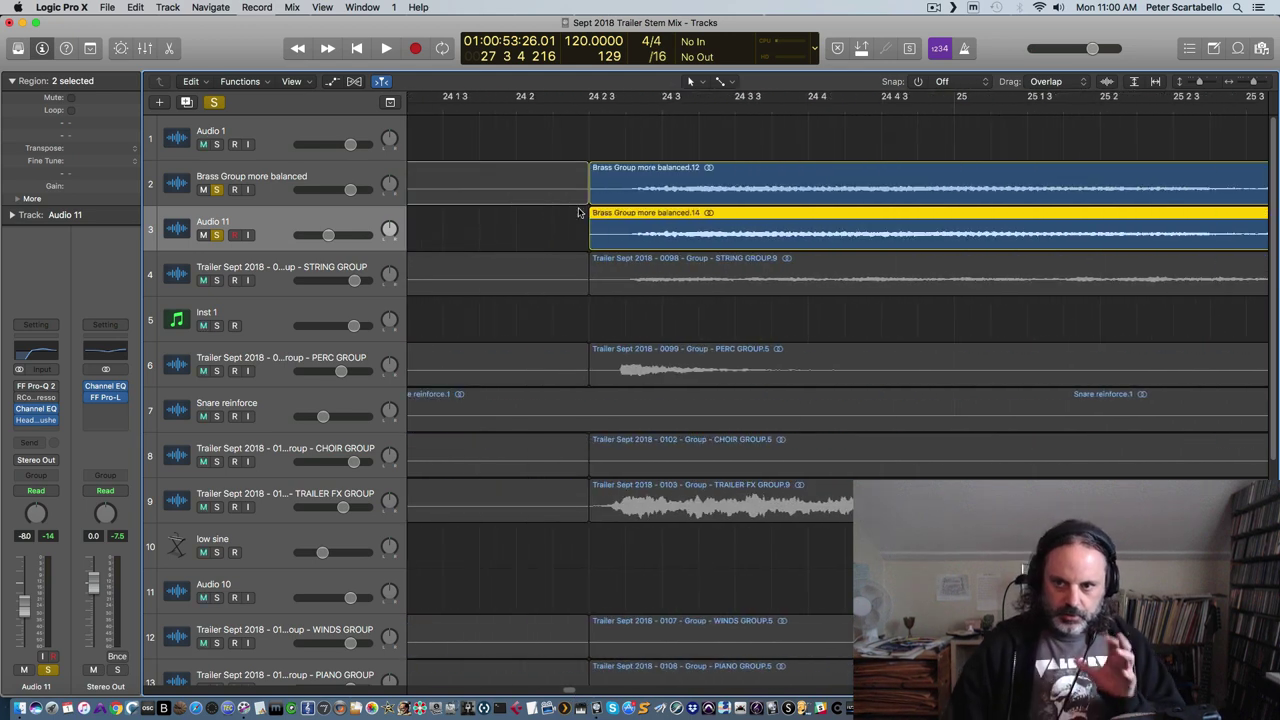
pyautogui.click(592, 107)
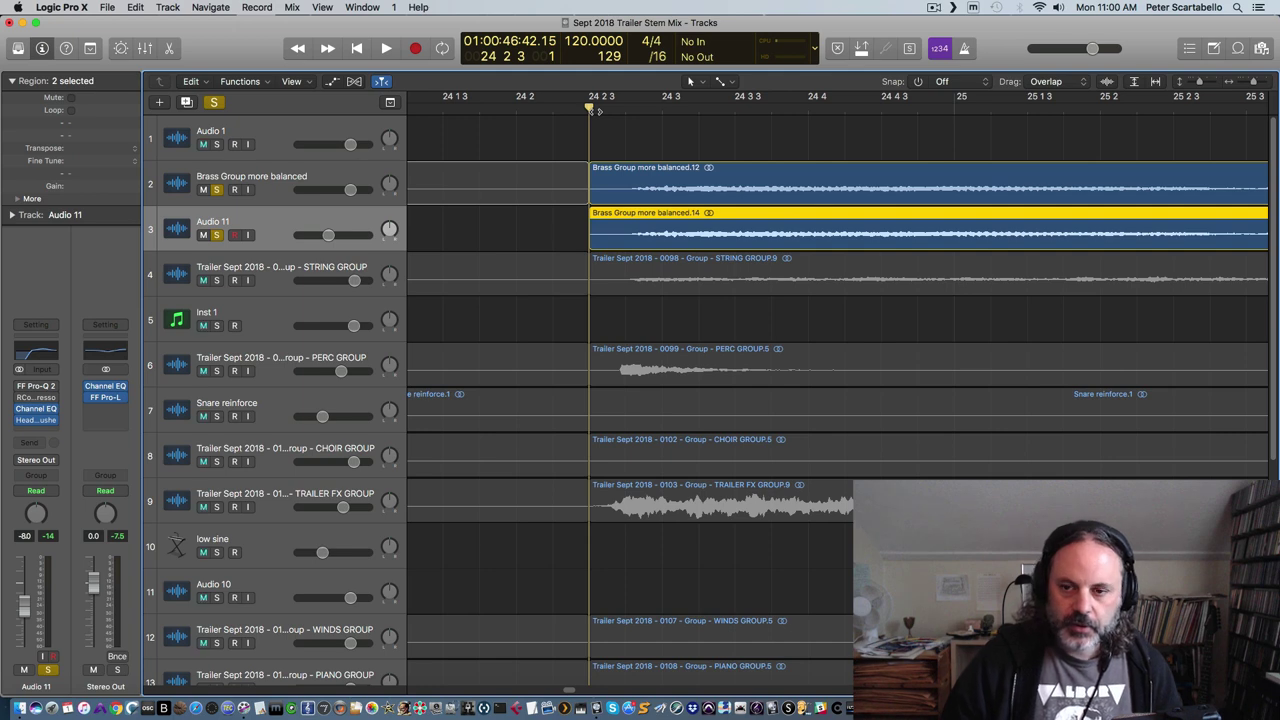
pyautogui.press('space')
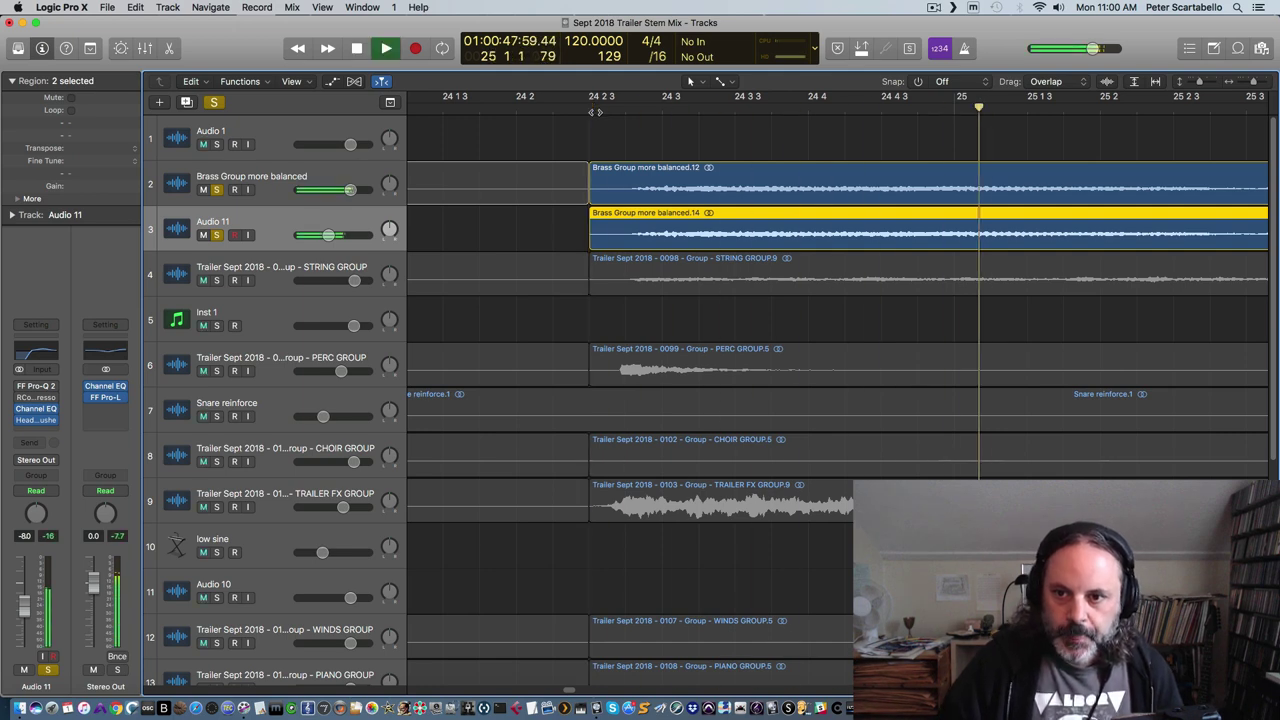
pyautogui.press('space')
pyautogui.click(587, 110)
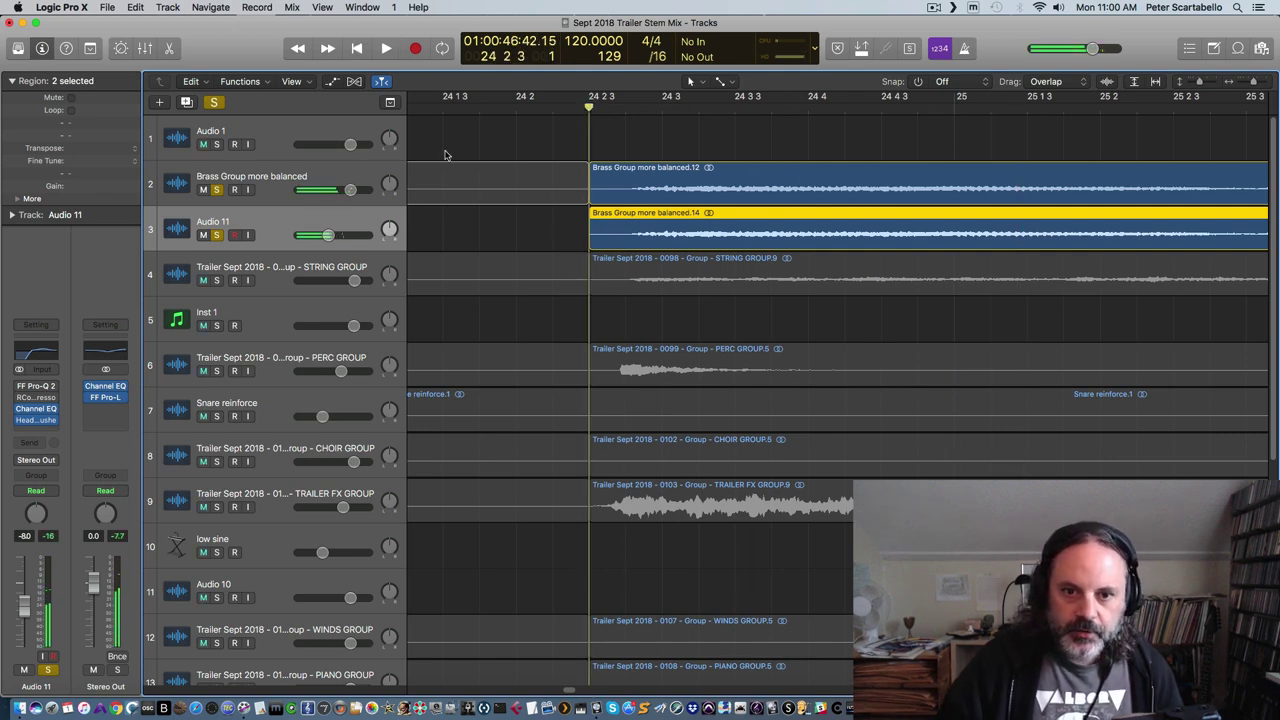
# Remove the solo from both brass tracks and listen to the full mix up to bar 26
pyautogui.click(216, 235)
pyautogui.click(216, 190)
pyautogui.press('space')
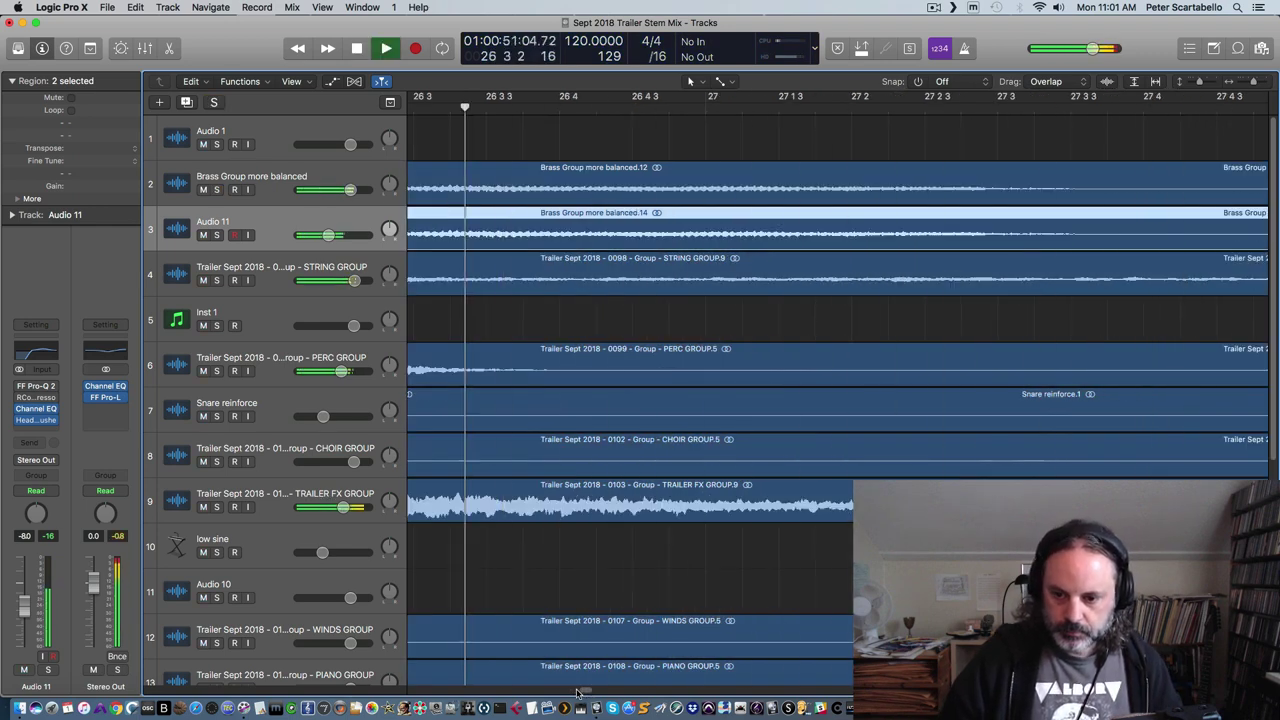
pyautogui.press('space')
# Solo the STRING GROUP track together with the Inst 1 track
pyautogui.hscroll(-5, 576, 695)
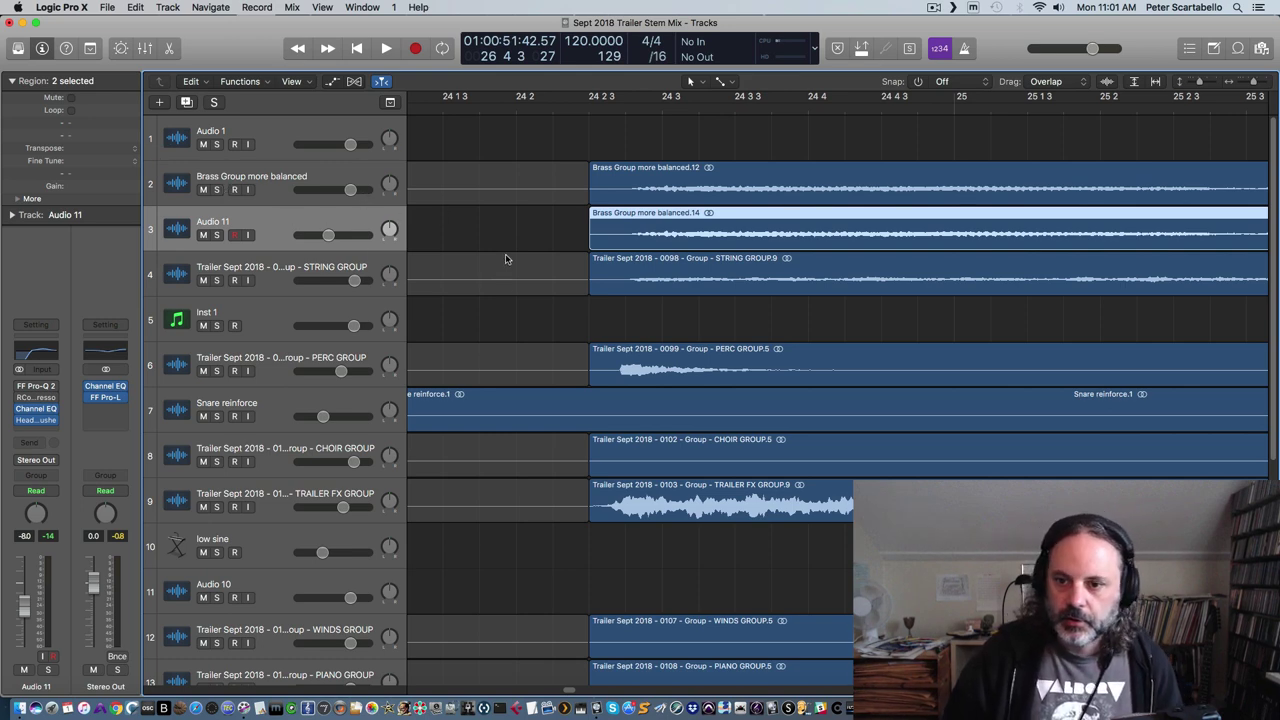
pyautogui.click(217, 281)
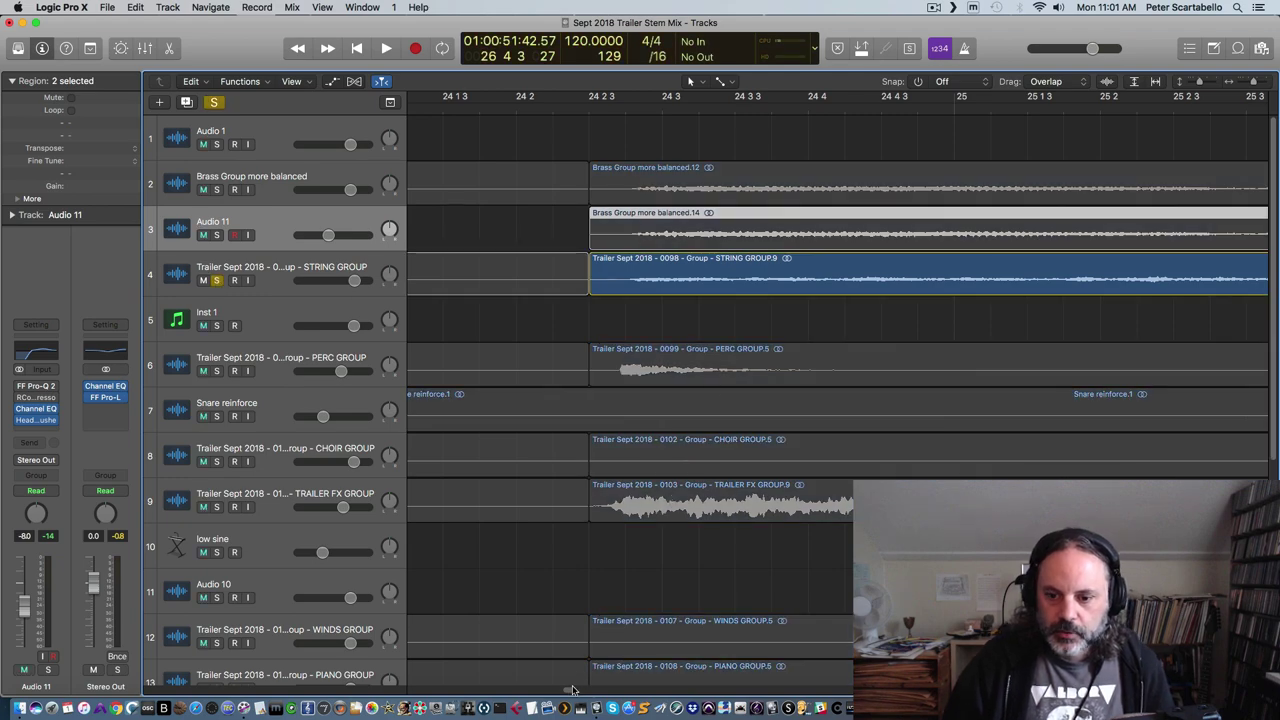
pyautogui.moveTo(570, 692); pyautogui.dragTo(645, 659)
pyautogui.hscroll(10, 651, 657)
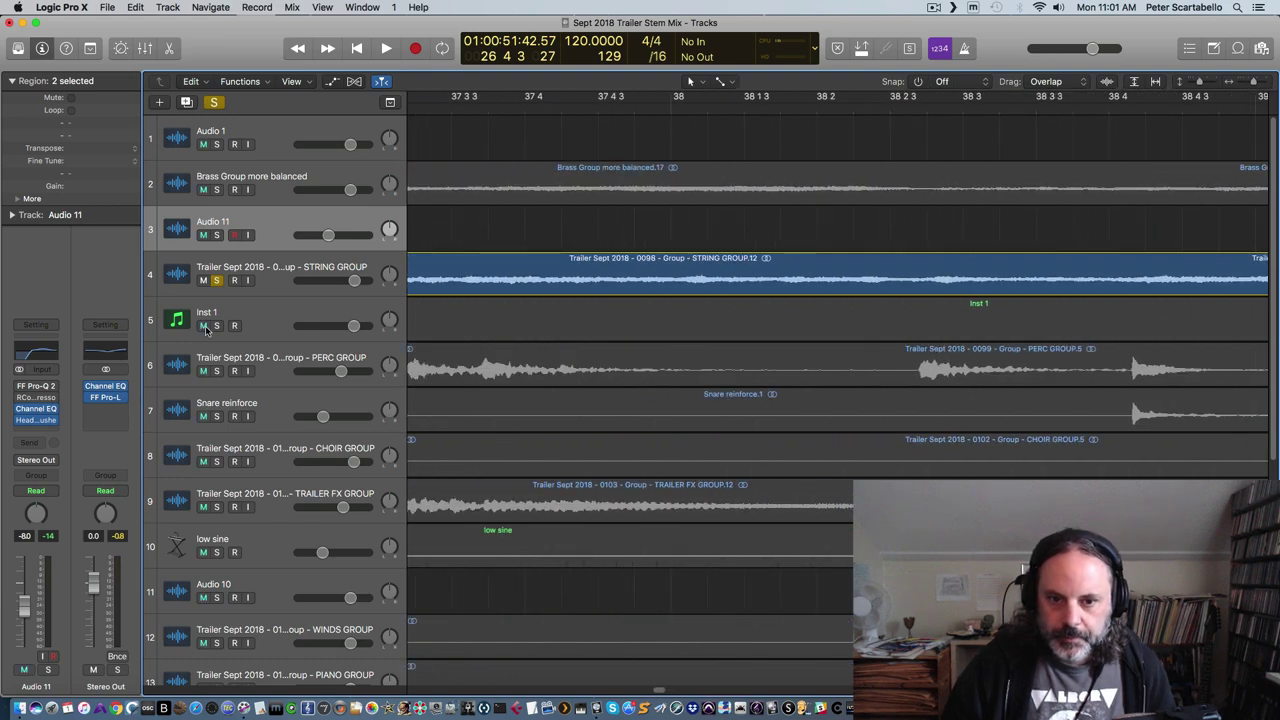
pyautogui.click(216, 326)
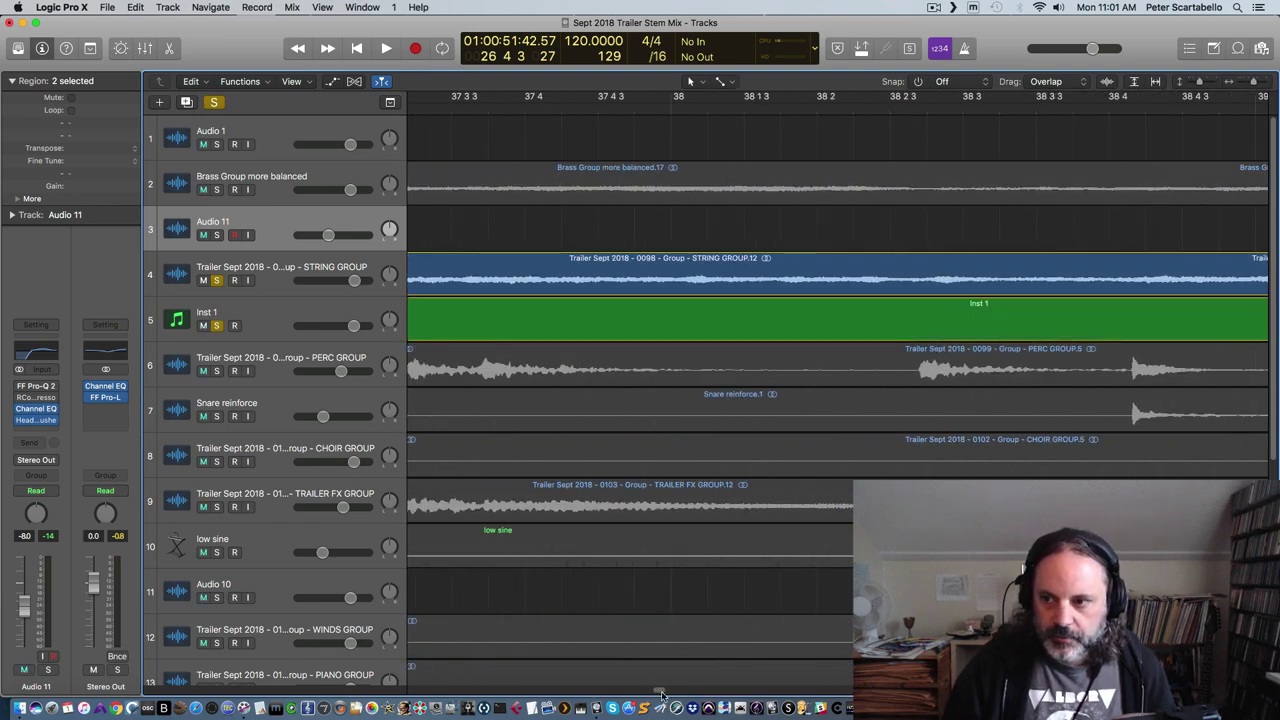
# Place the playhead at the start of bar 39 and listen to the soloed strings and Inst 1 up to bar 45
pyautogui.hscroll(7, 661, 694)
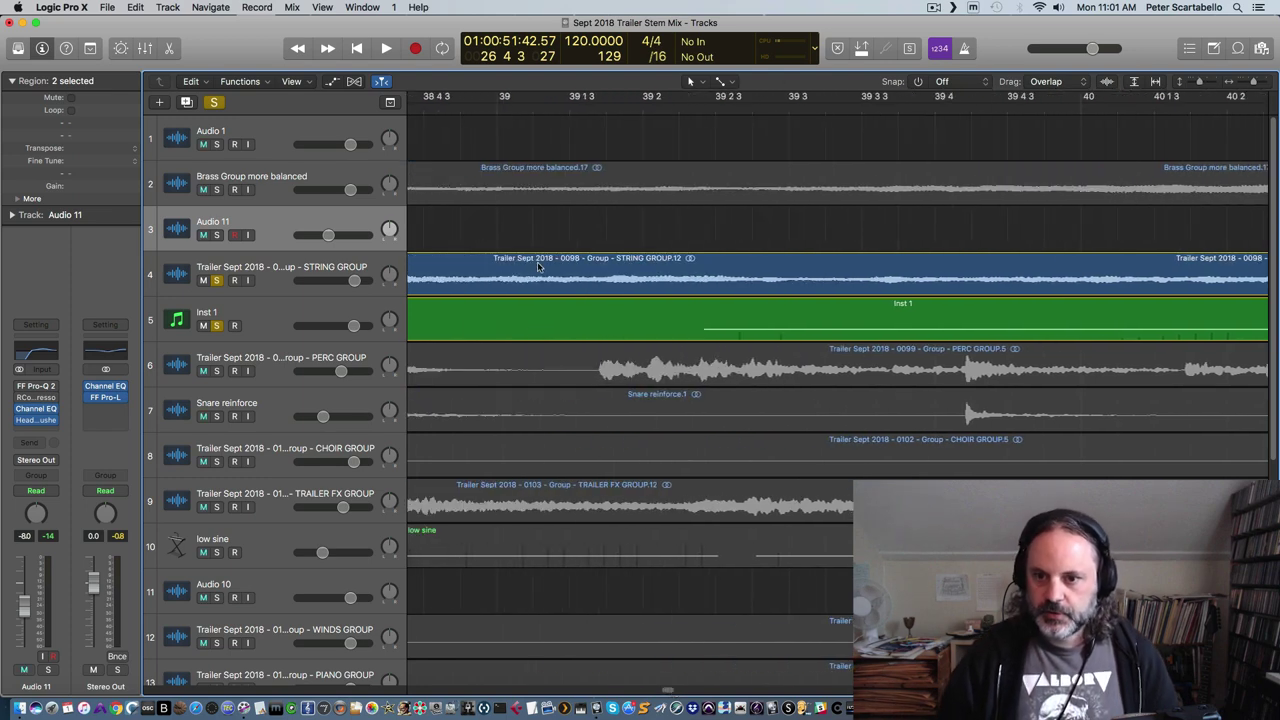
pyautogui.click(509, 110)
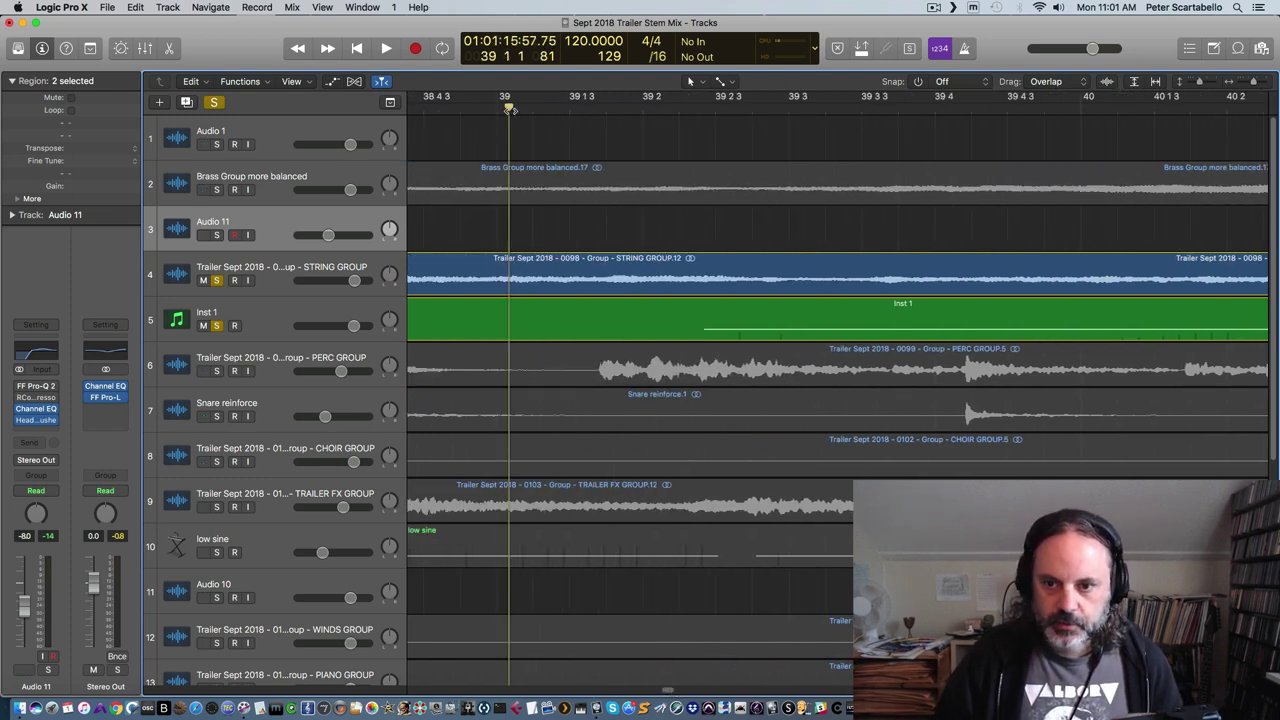
pyautogui.press('space')
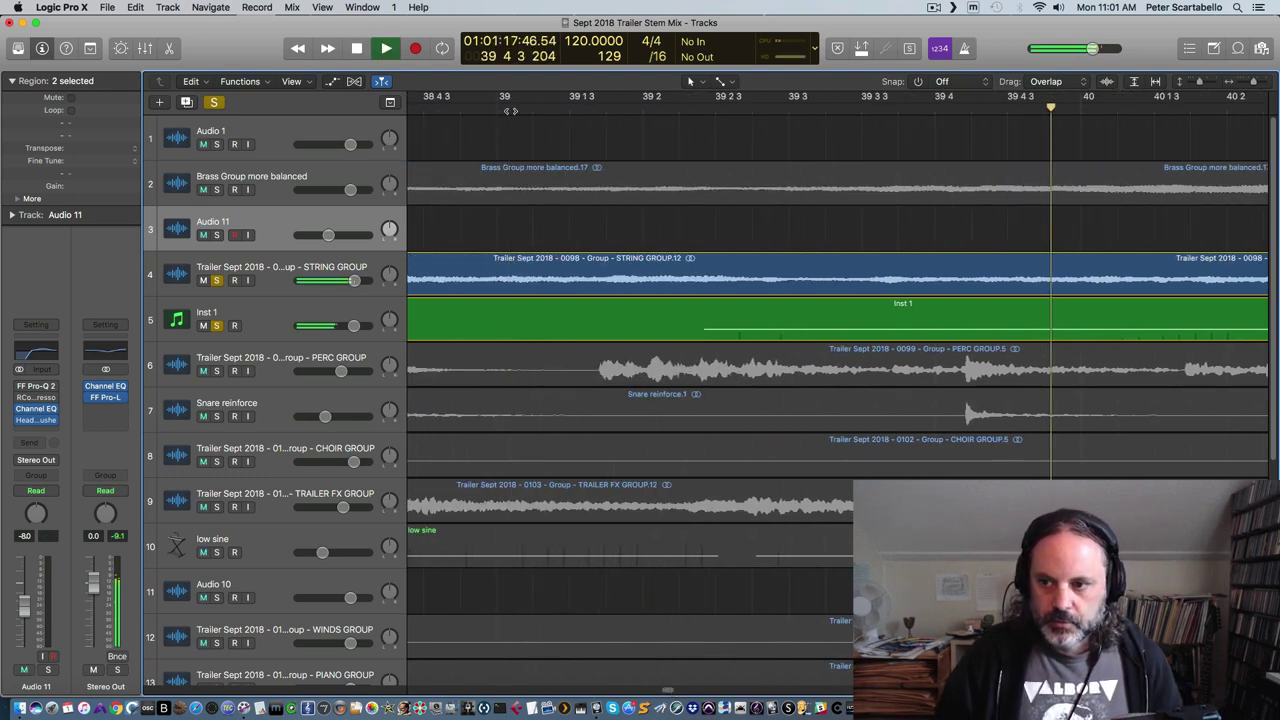
pyautogui.press('space')
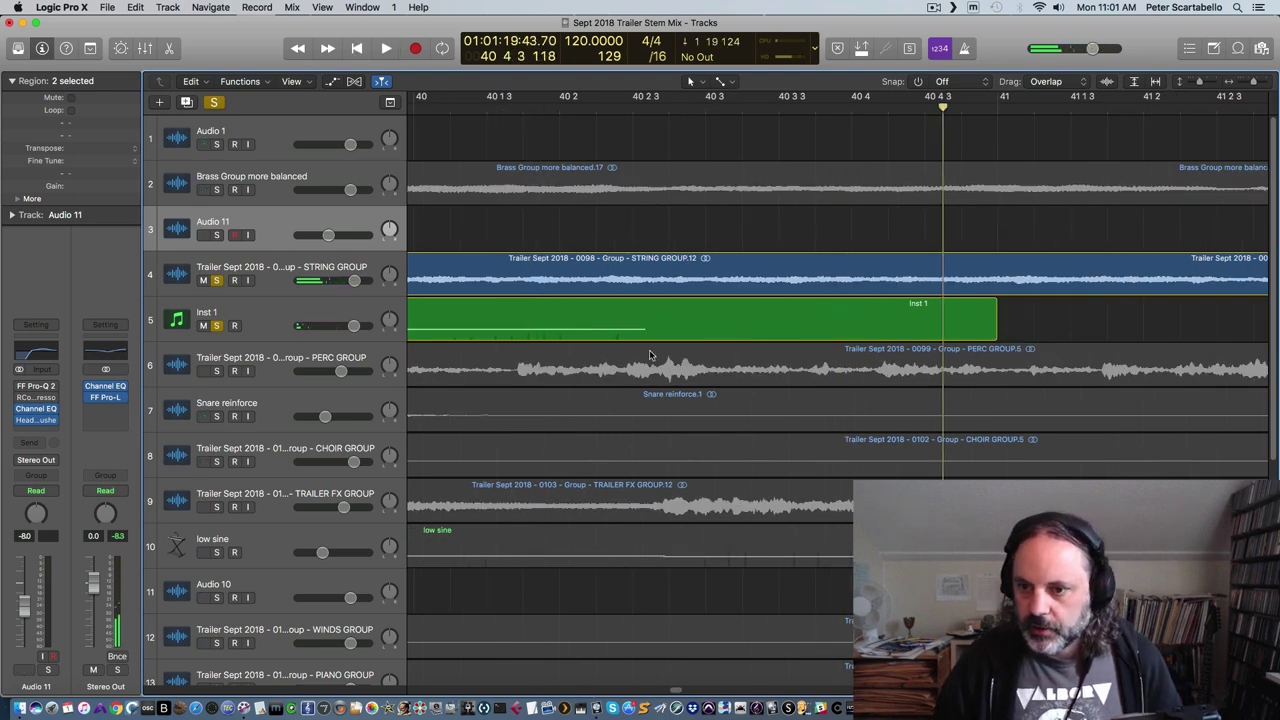
pyautogui.press('space')
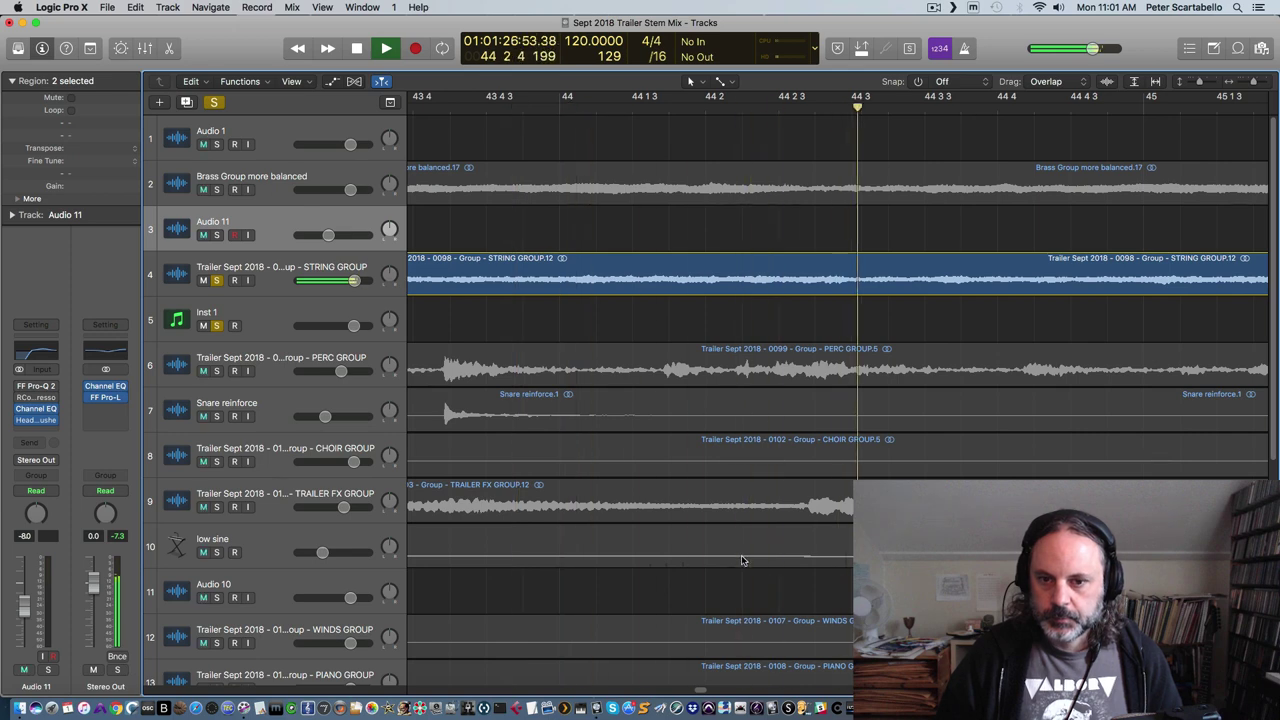
pyautogui.press('space')
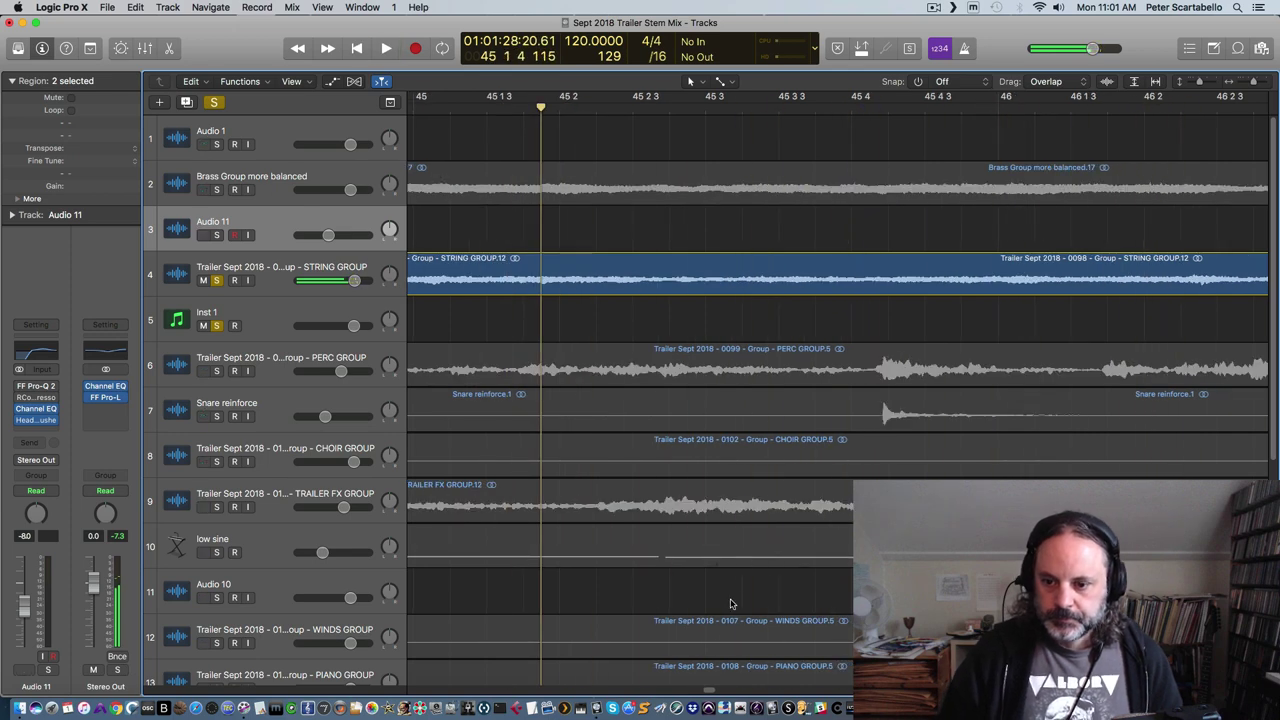
# Look back through the Inst 1 region from its end at bar 41 to its start at bar 35
pyautogui.hscroll(-10, 700, 688)
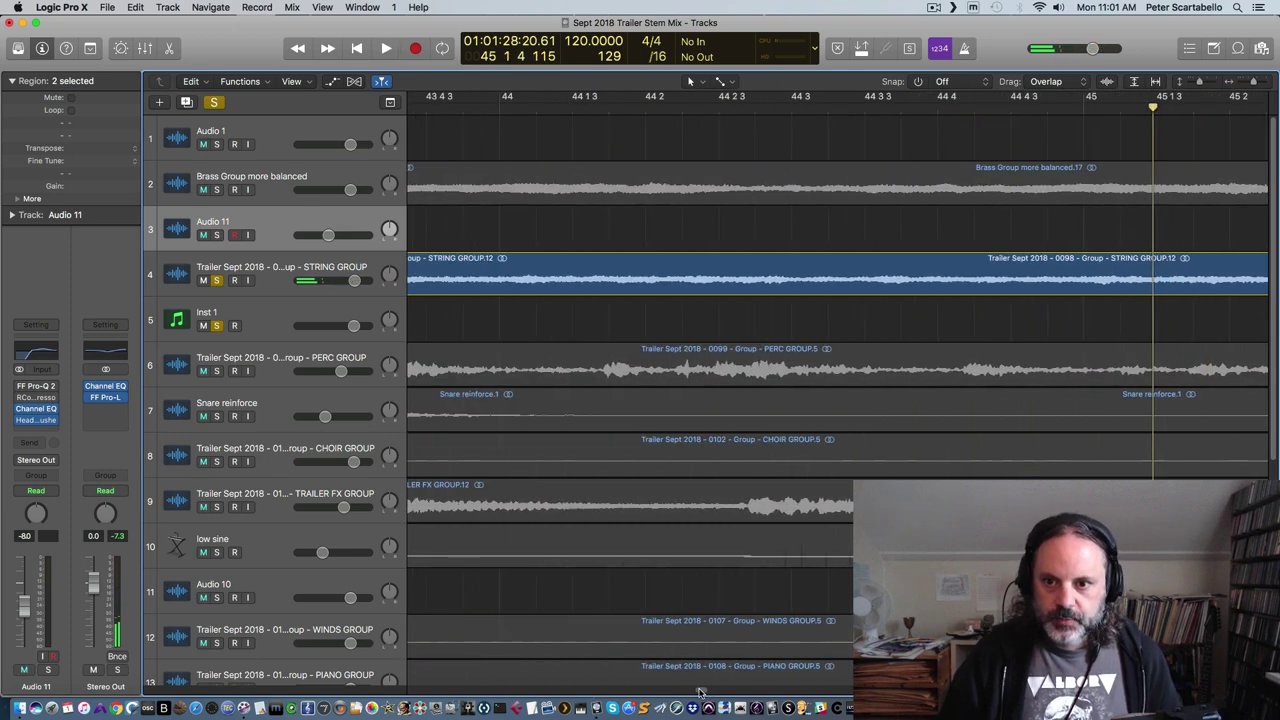
pyautogui.hscroll(-8, 690, 690)
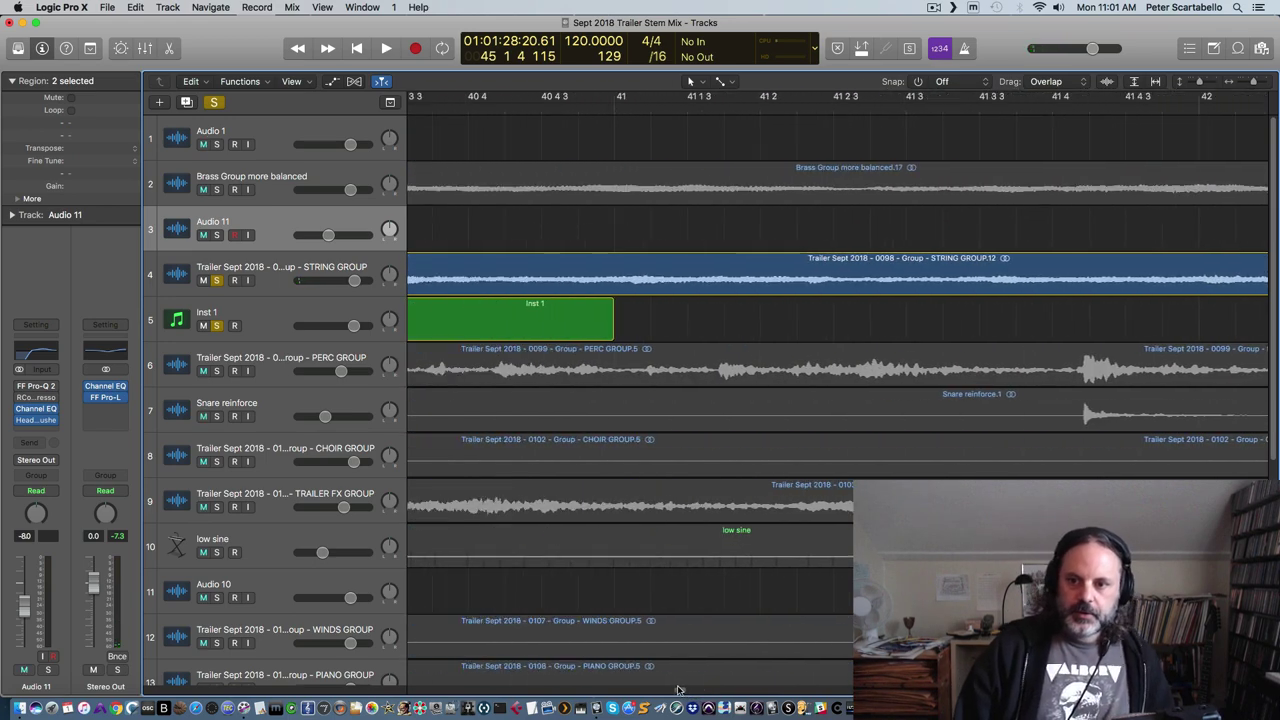
pyautogui.hscroll(-8, 675, 690)
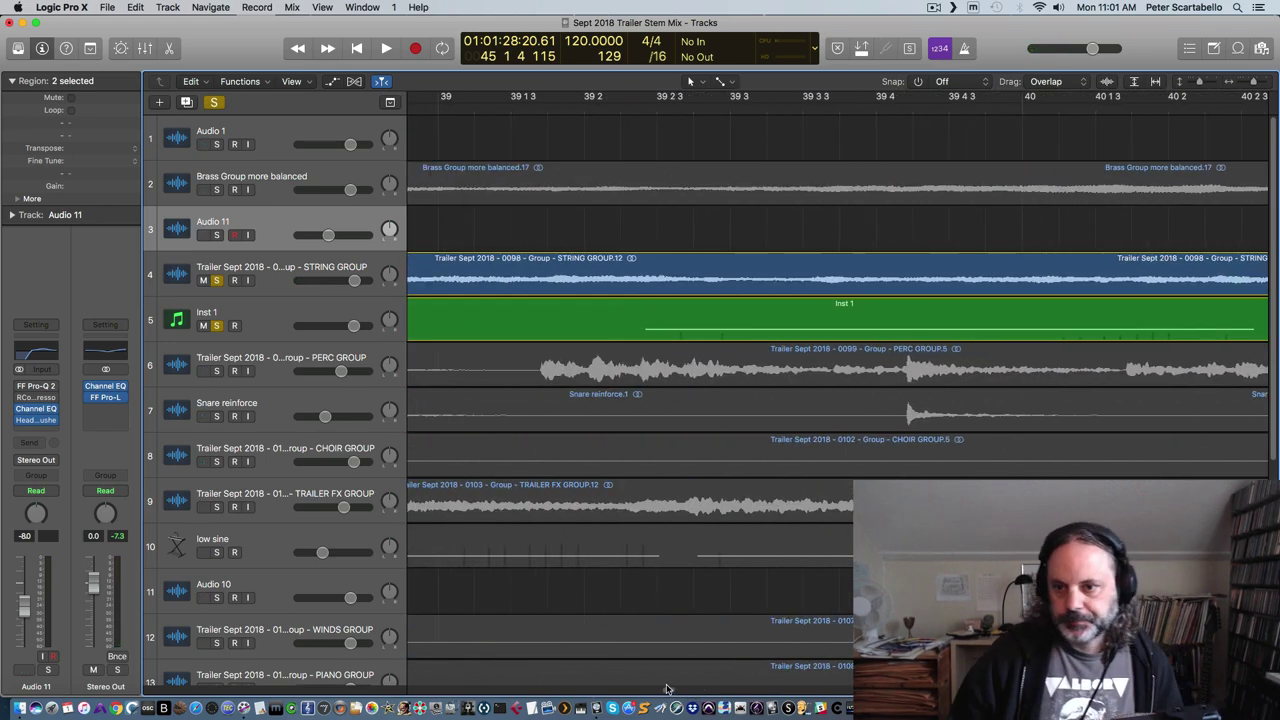
pyautogui.hscroll(-8, 665, 690)
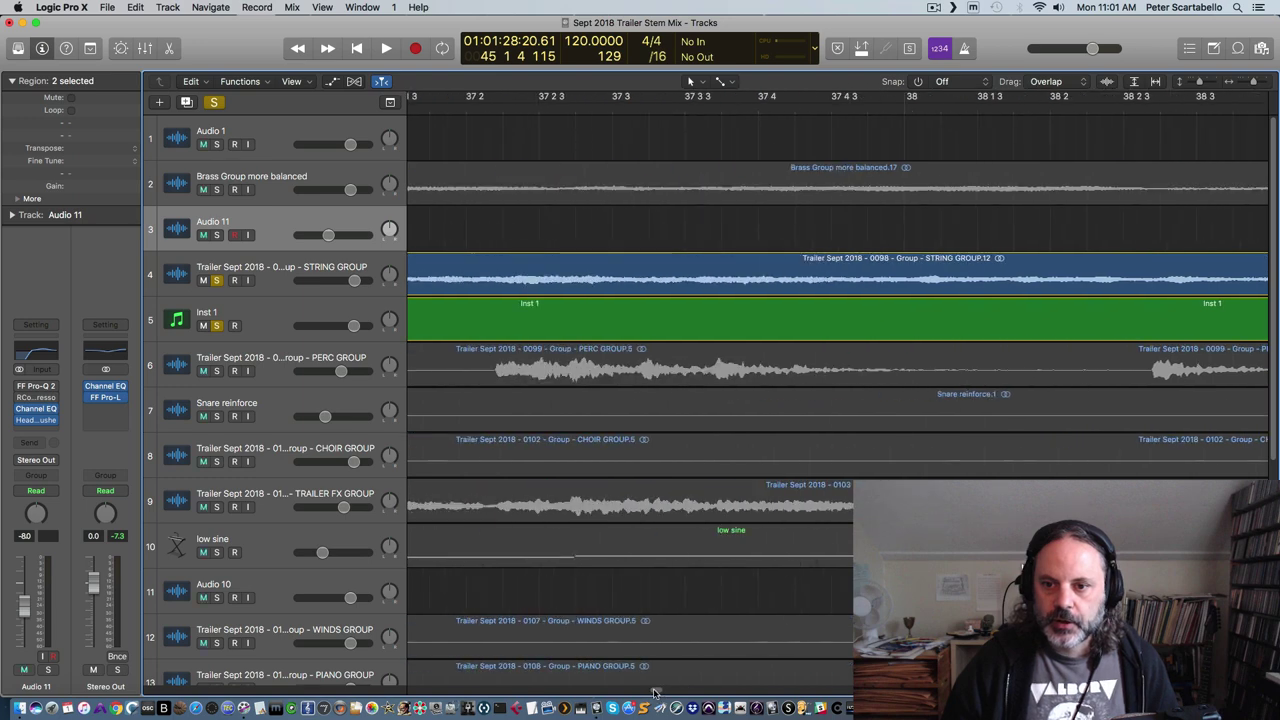
pyautogui.hscroll(-4, 650, 693)
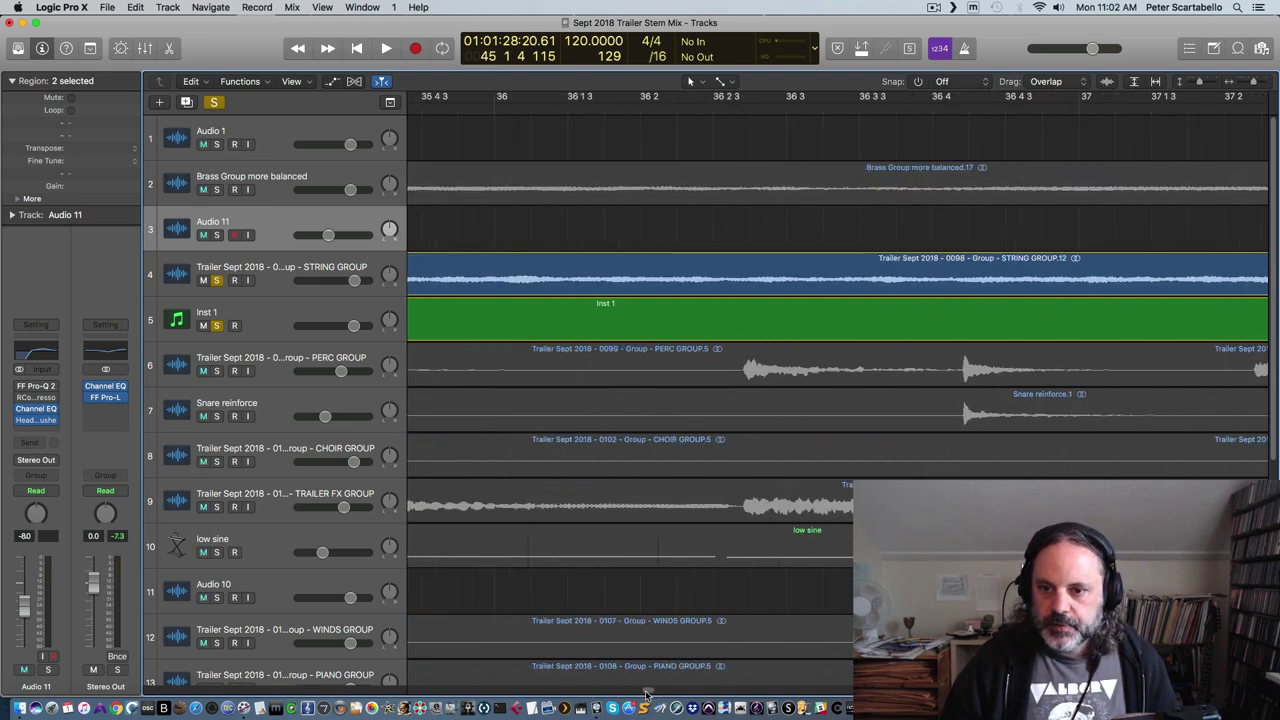
pyautogui.hscroll(-4, 645, 693)
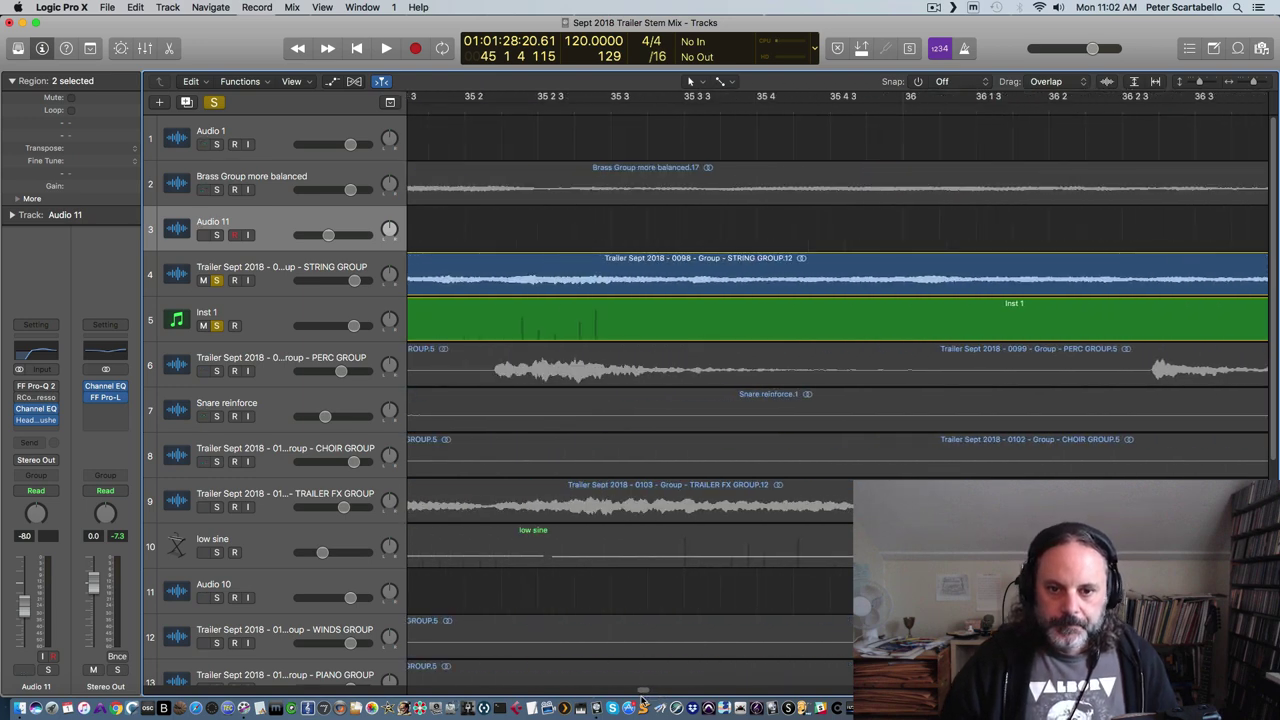
pyautogui.hscroll(-2, 643, 692)
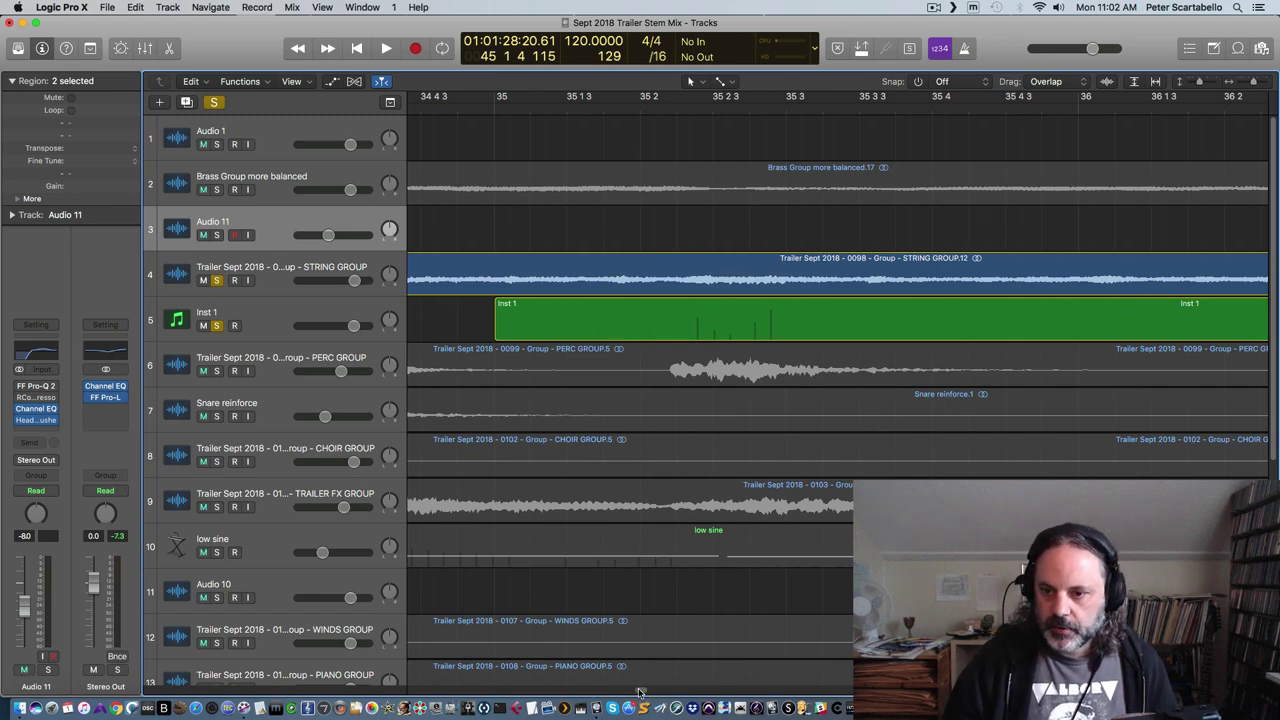
# Place the playhead at beat 4 of bar 59 and listen to the soloed string passage up to bar 63
pyautogui.hscroll(20, 640, 693)
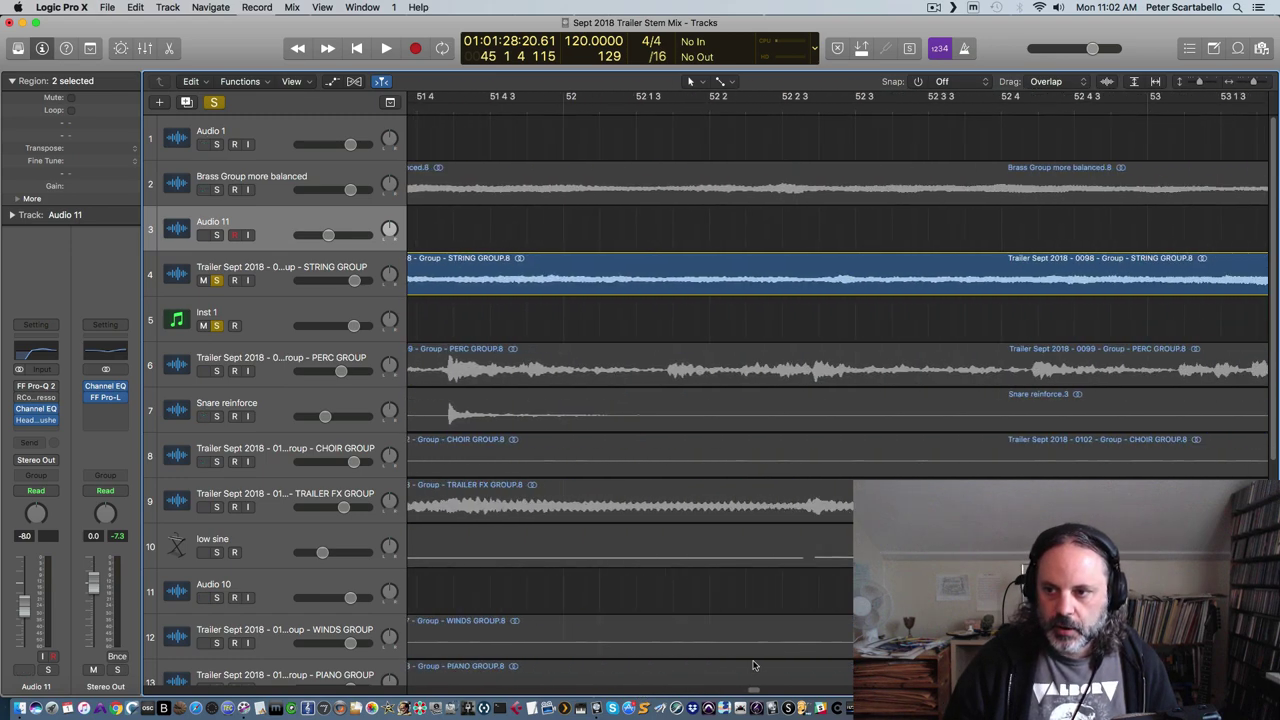
pyautogui.moveTo(754, 662); pyautogui.dragTo(805, 667)
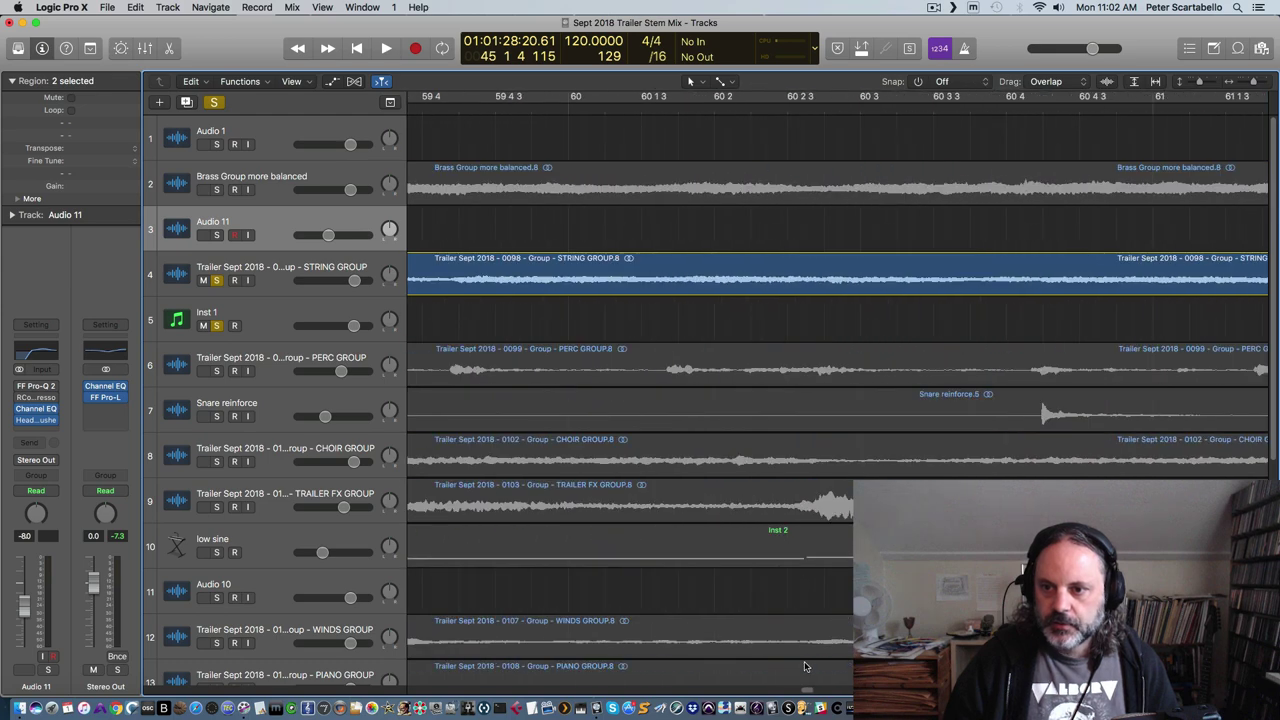
pyautogui.click(466, 107)
pyautogui.press('space')
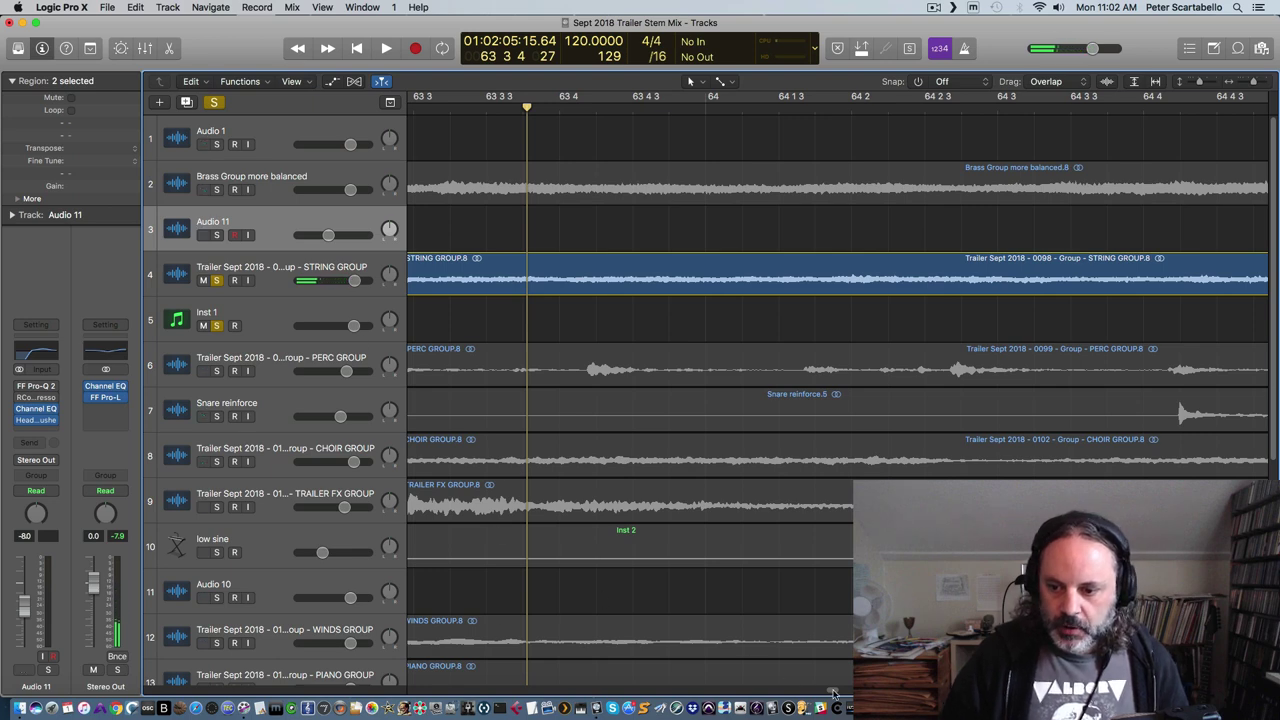
# Select the STRING GROUP track and open its FF Pro-Q 2 plug-in to inspect the EQ curve
pyautogui.moveTo(833, 692); pyautogui.dragTo(820, 692)
pyautogui.click(248, 266)
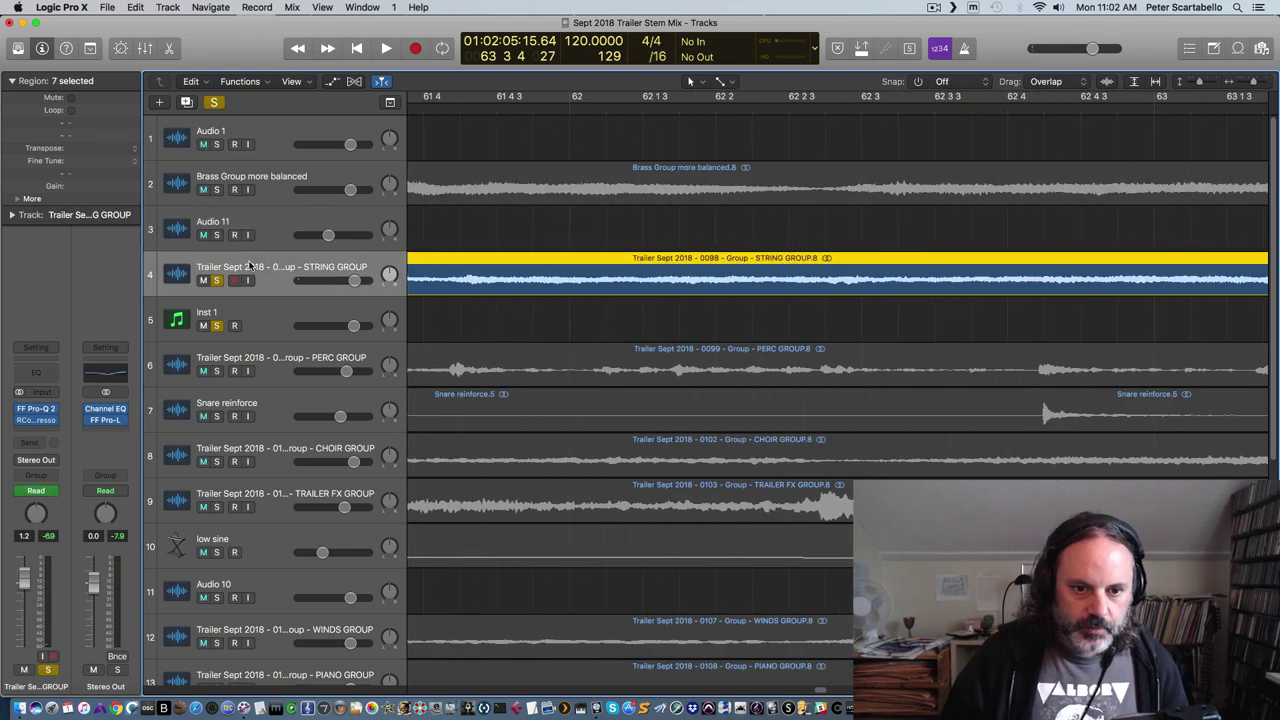
pyautogui.click(36, 411)
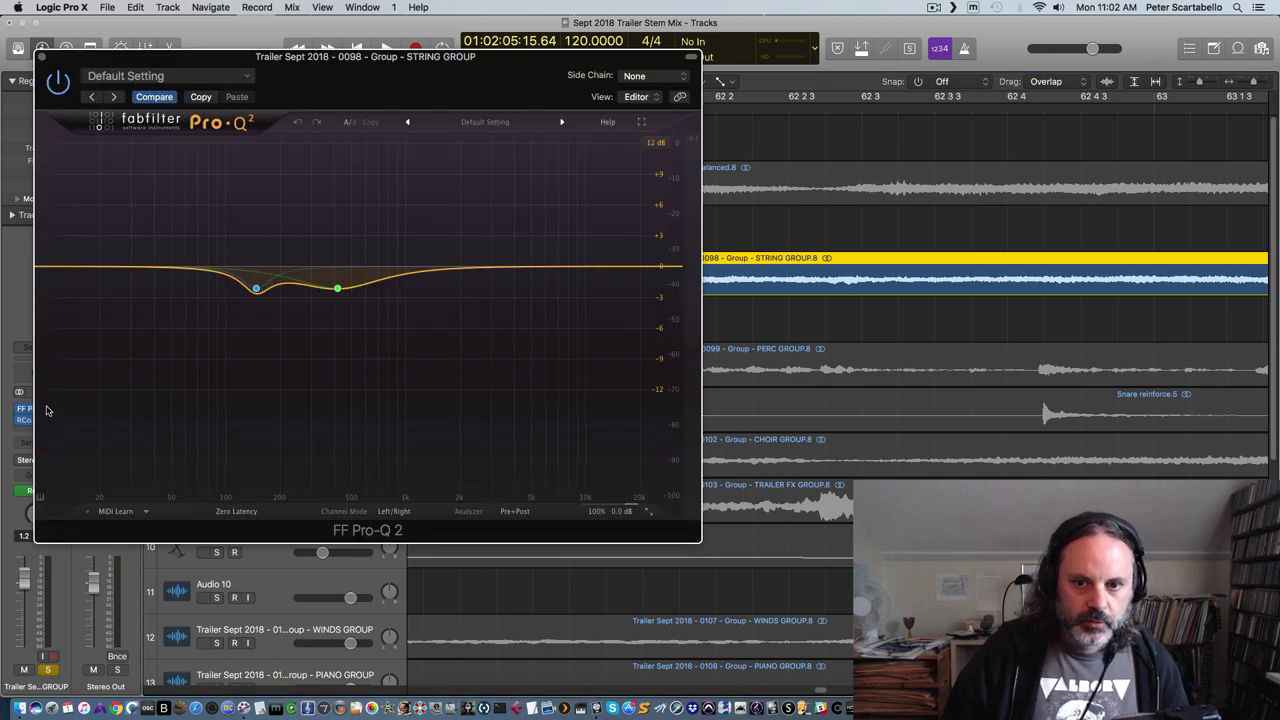
# Check the string EQ's low band, then inspect the RCompressor while listening to the soloed strings from beat 4 of bar 61 to bar 64
pyautogui.moveTo(256, 290)
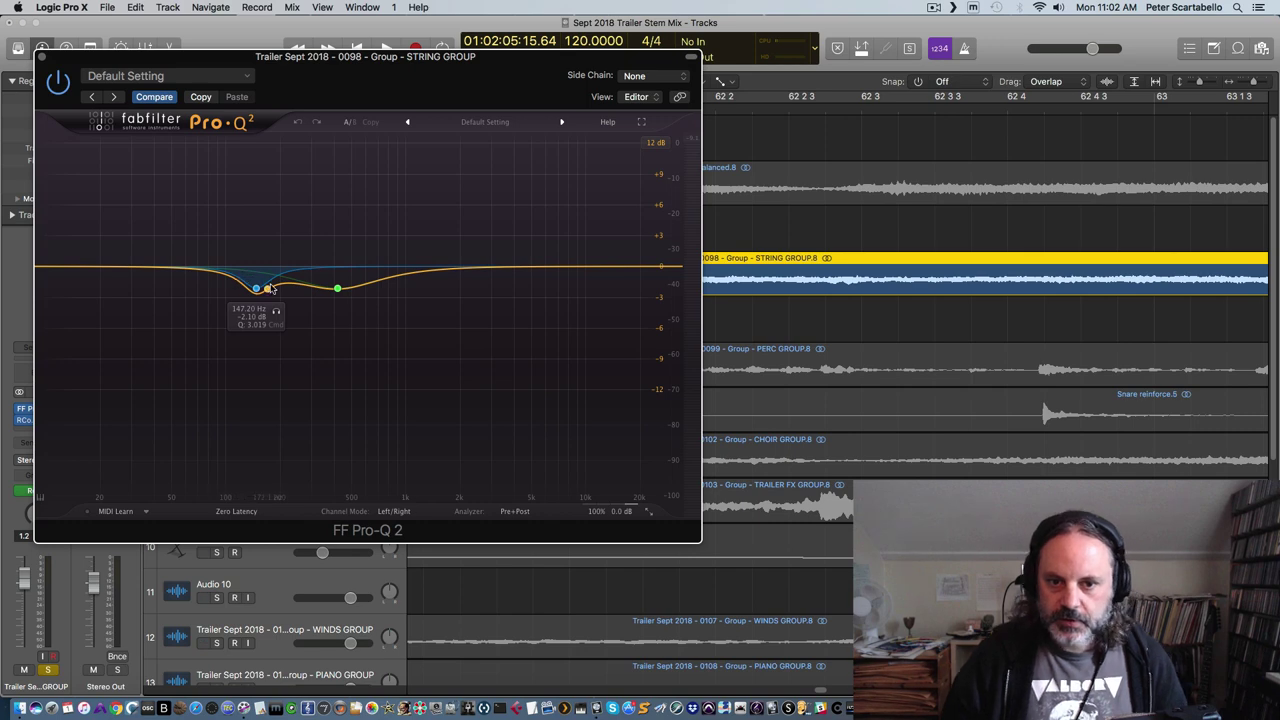
pyautogui.click(42, 57)
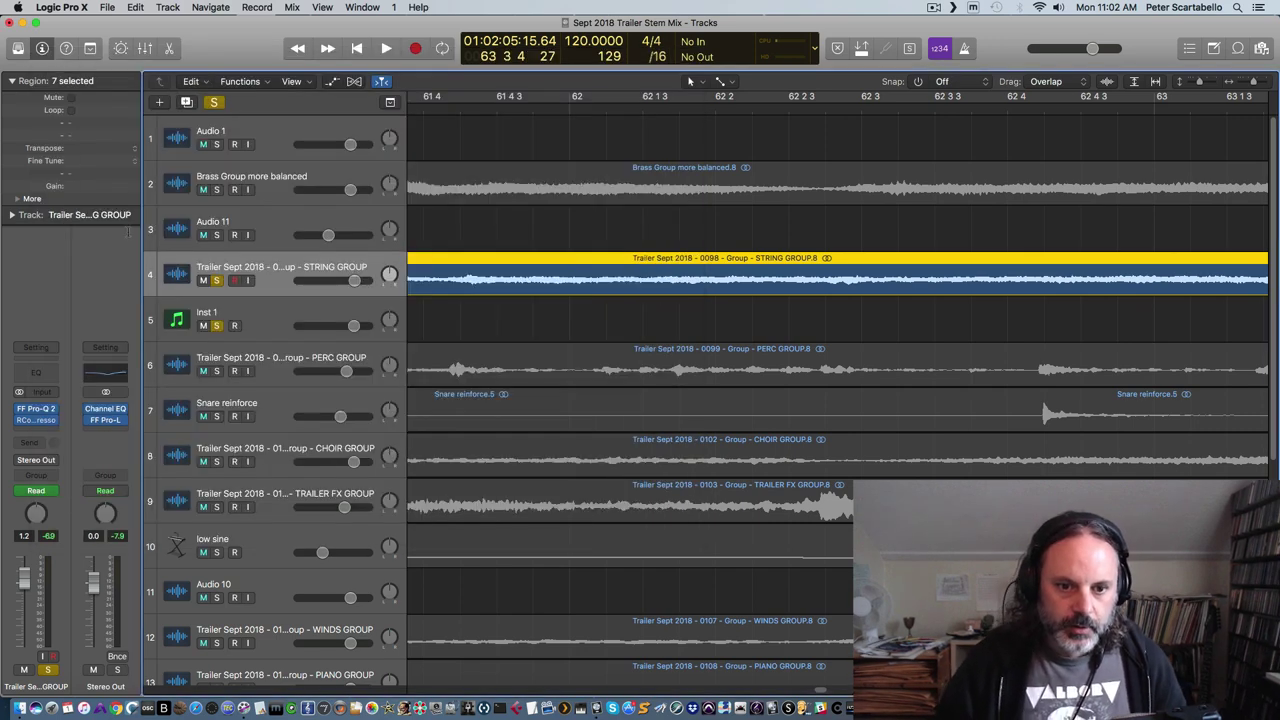
pyautogui.click(43, 421)
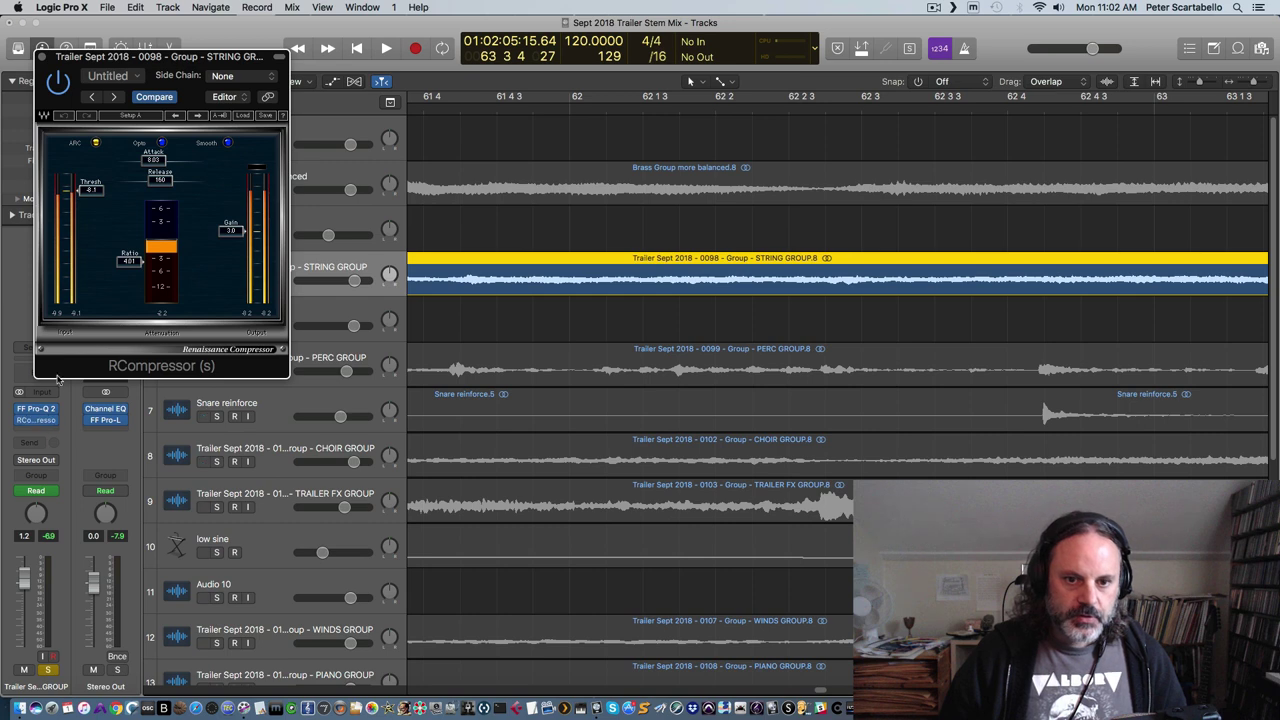
pyautogui.click(477, 109)
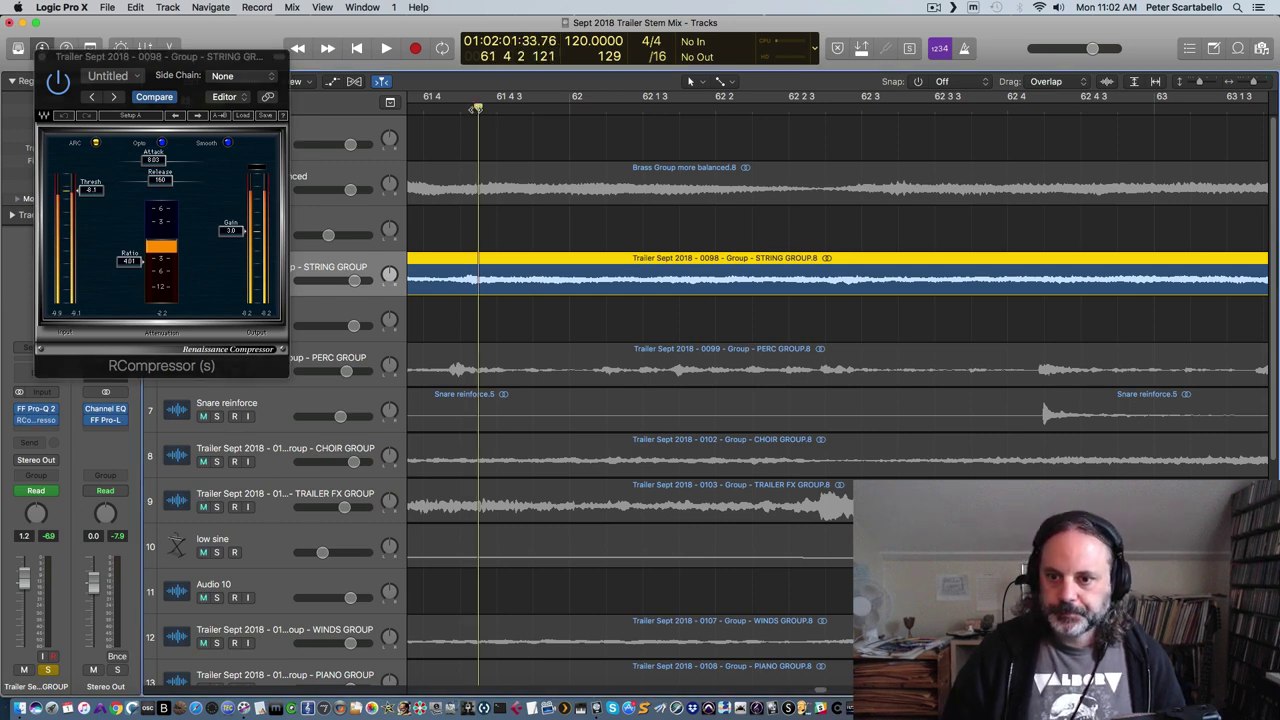
pyautogui.press('space')
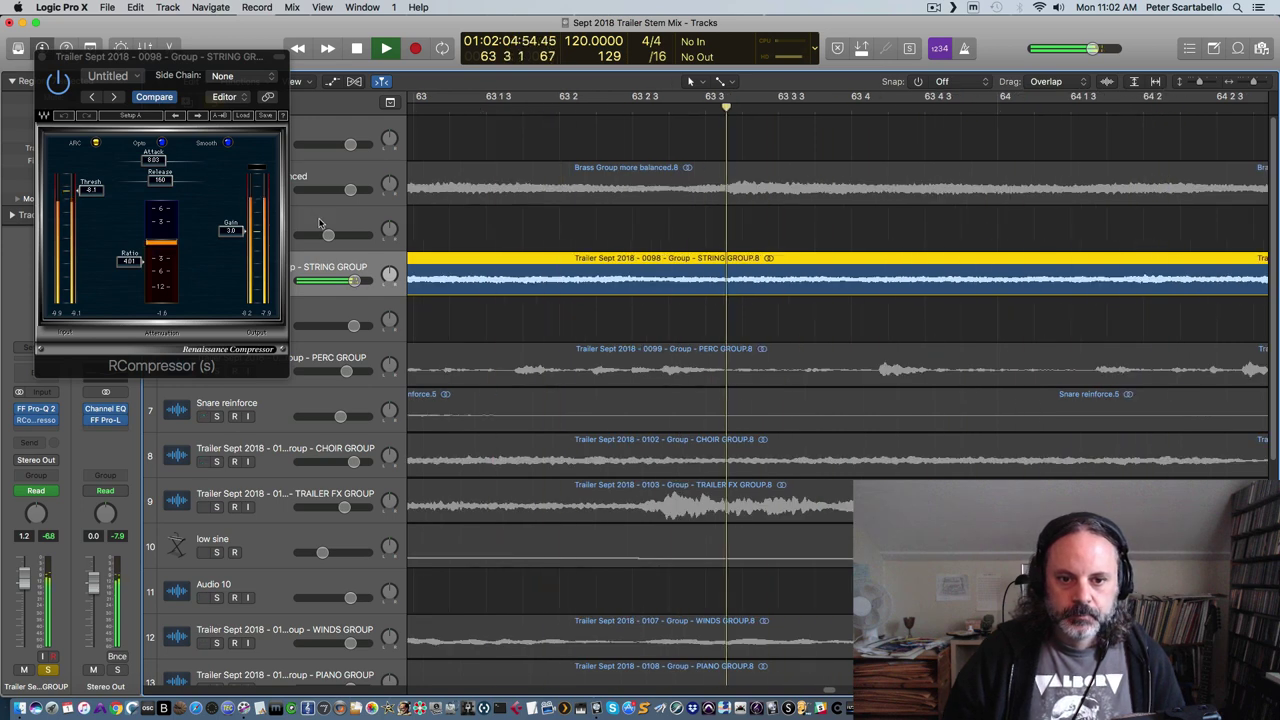
pyautogui.press('space')
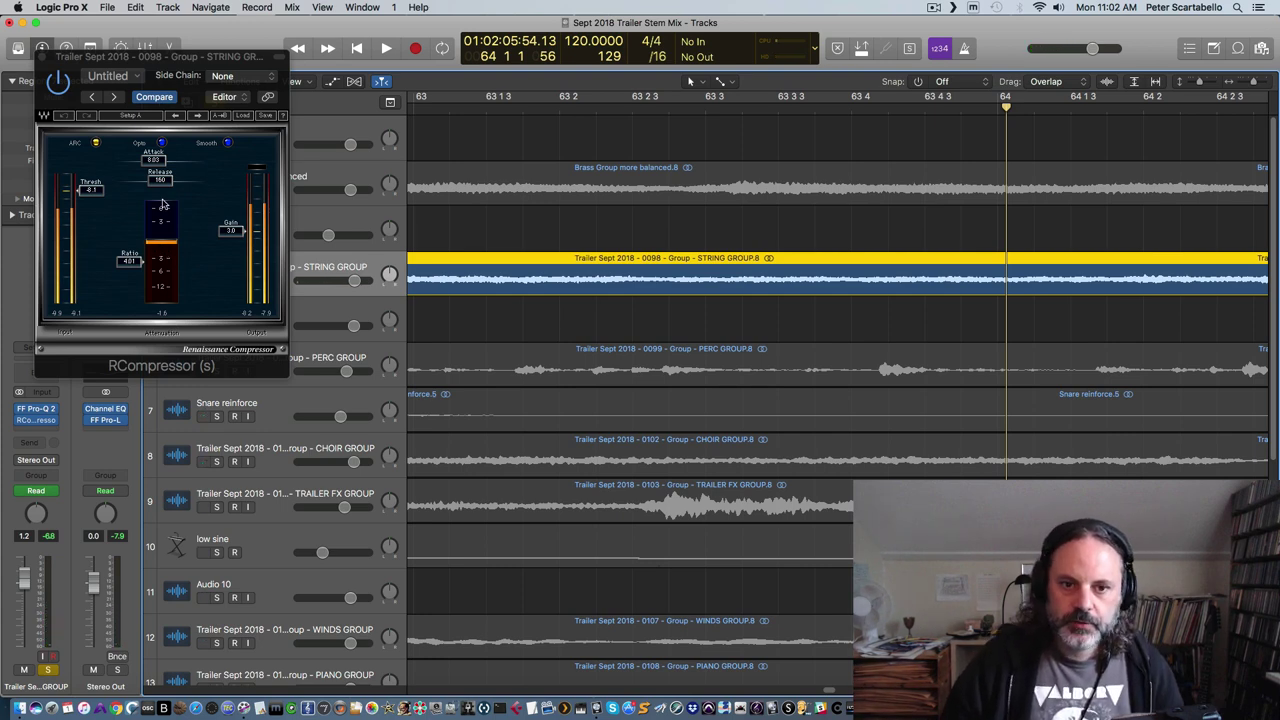
pyautogui.click(42, 58)
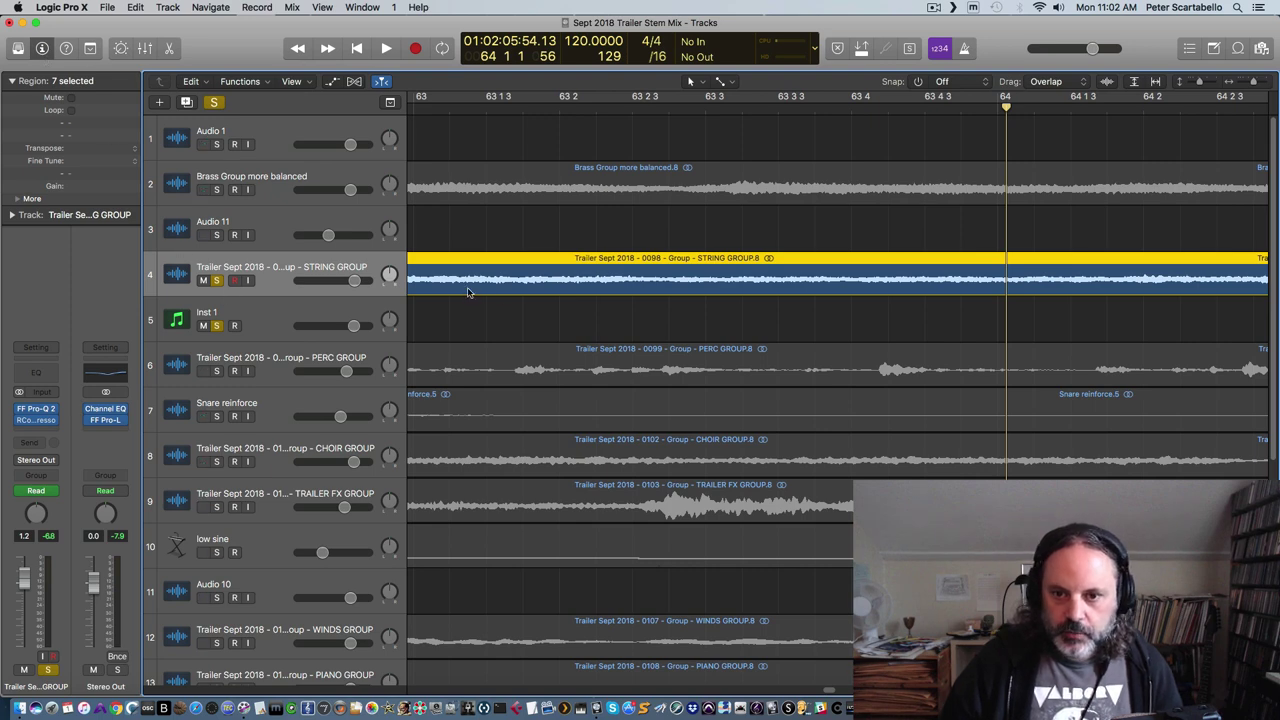
# Switch the solo from STRING GROUP and Inst 1 to PERC GROUP and listen from the start of bar 63 to beat 3 of bar 65
pyautogui.click(217, 327)
pyautogui.click(217, 281)
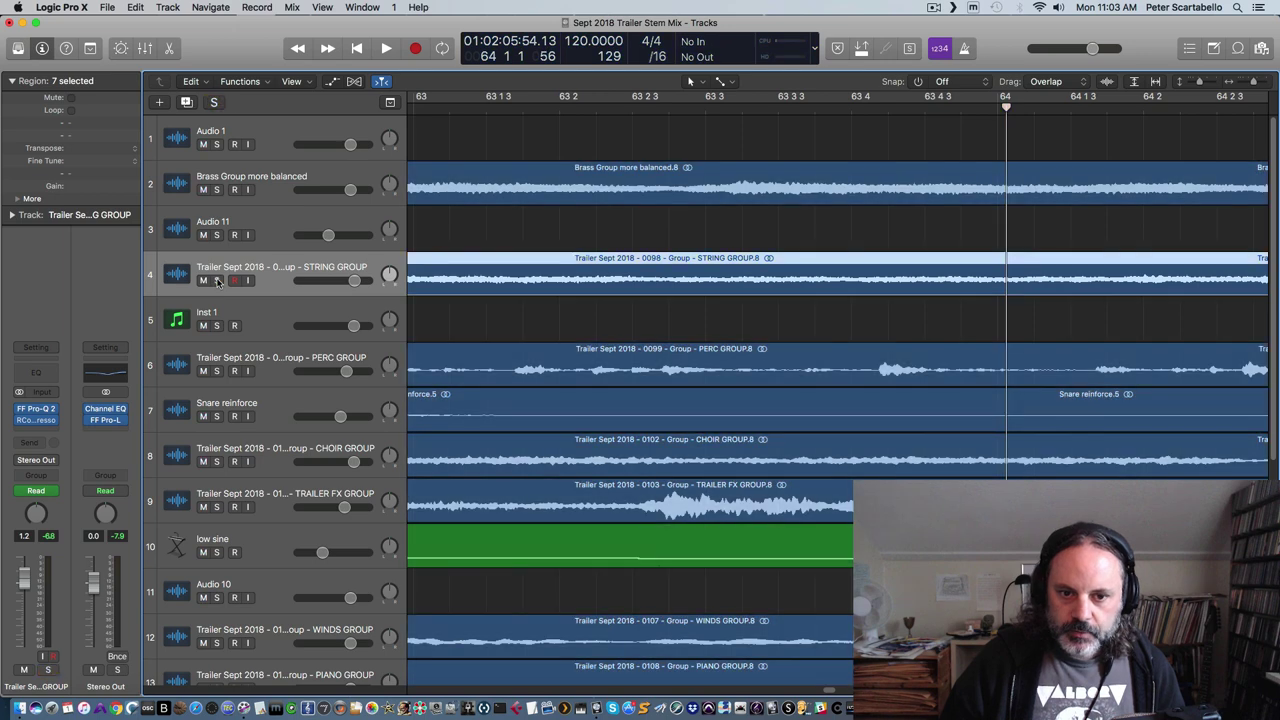
pyautogui.click(216, 373)
pyautogui.click(505, 112)
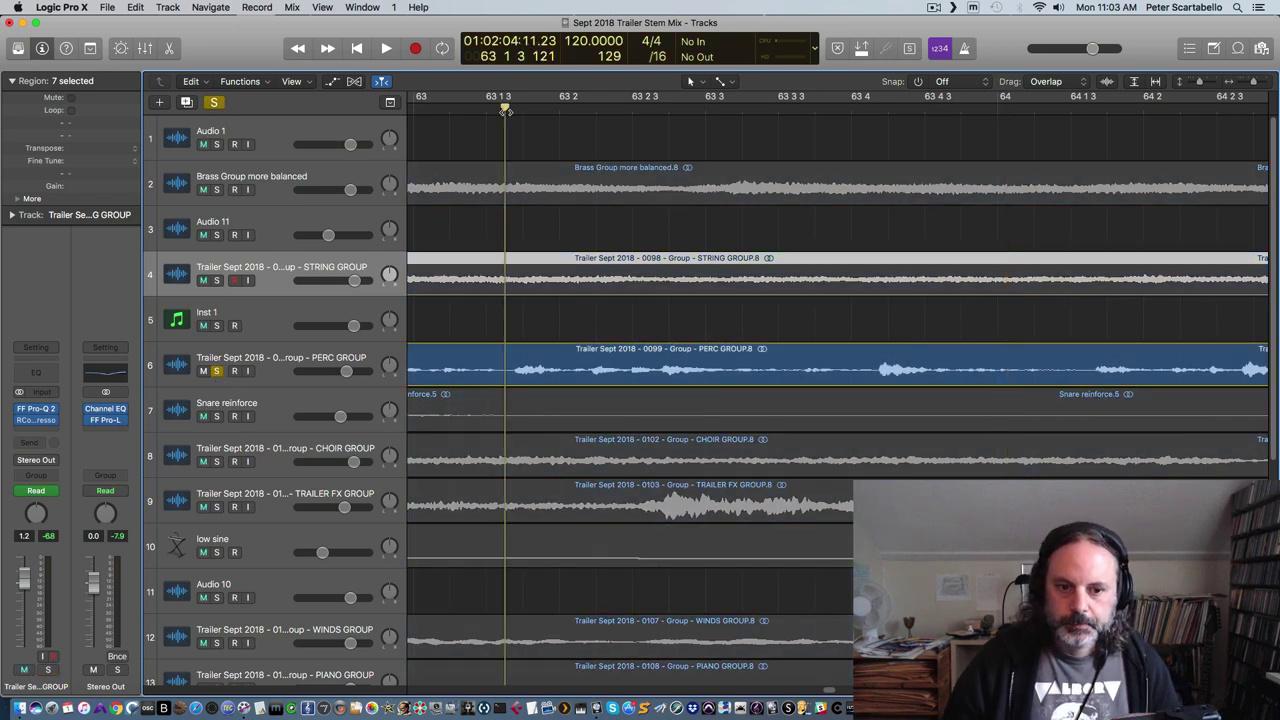
pyautogui.press('space')
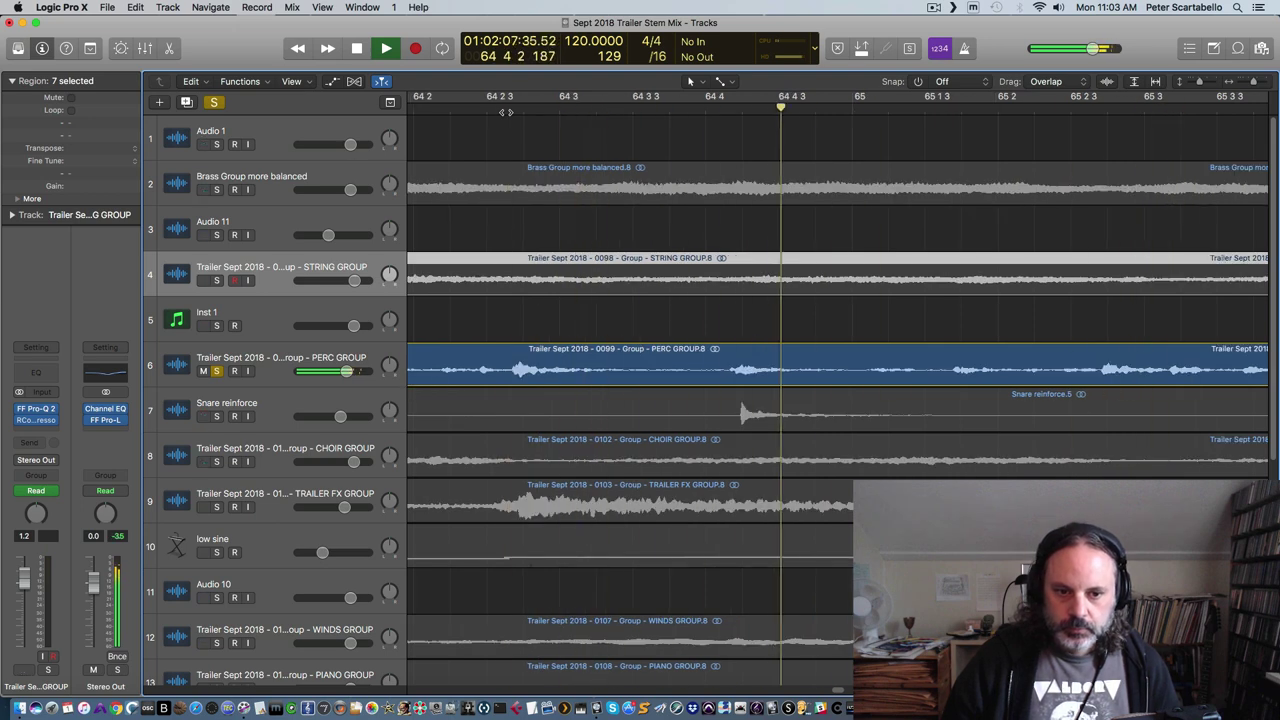
pyautogui.press('space')
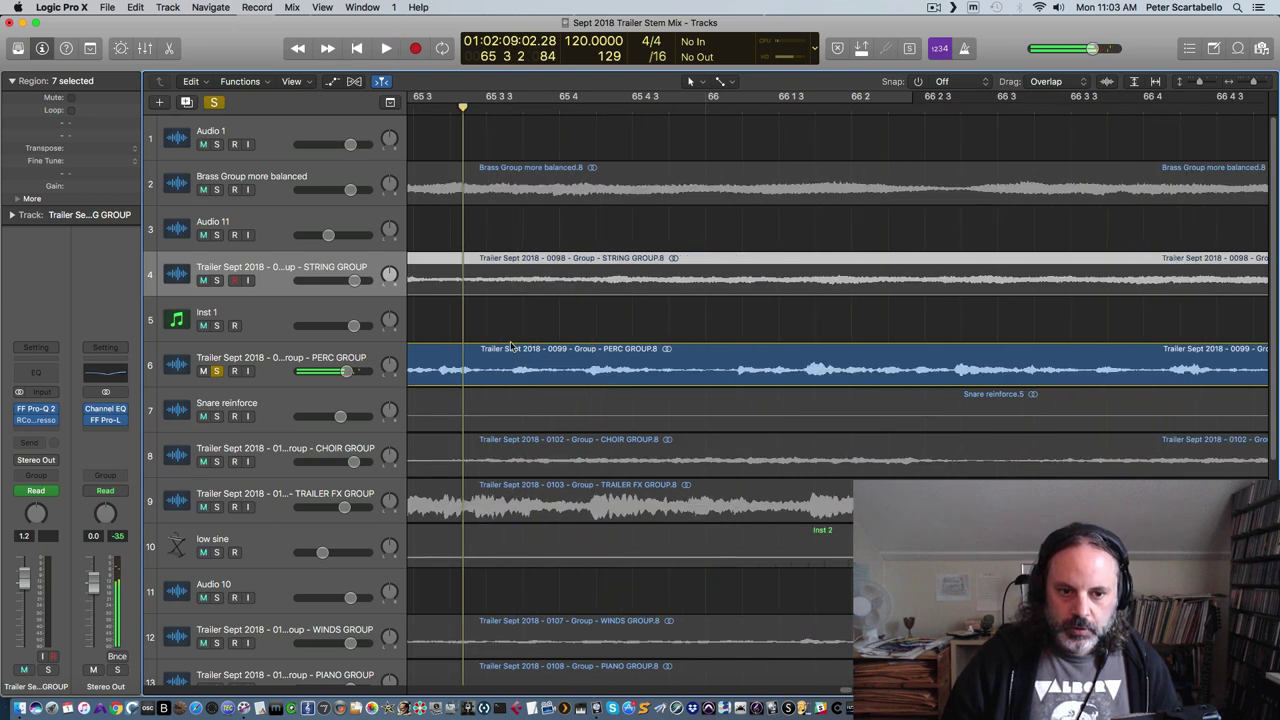
# Select the PERC GROUP track and inspect its API-2500 compressor settings while listening up to beat 4 of bar 67
pyautogui.click(284, 354)
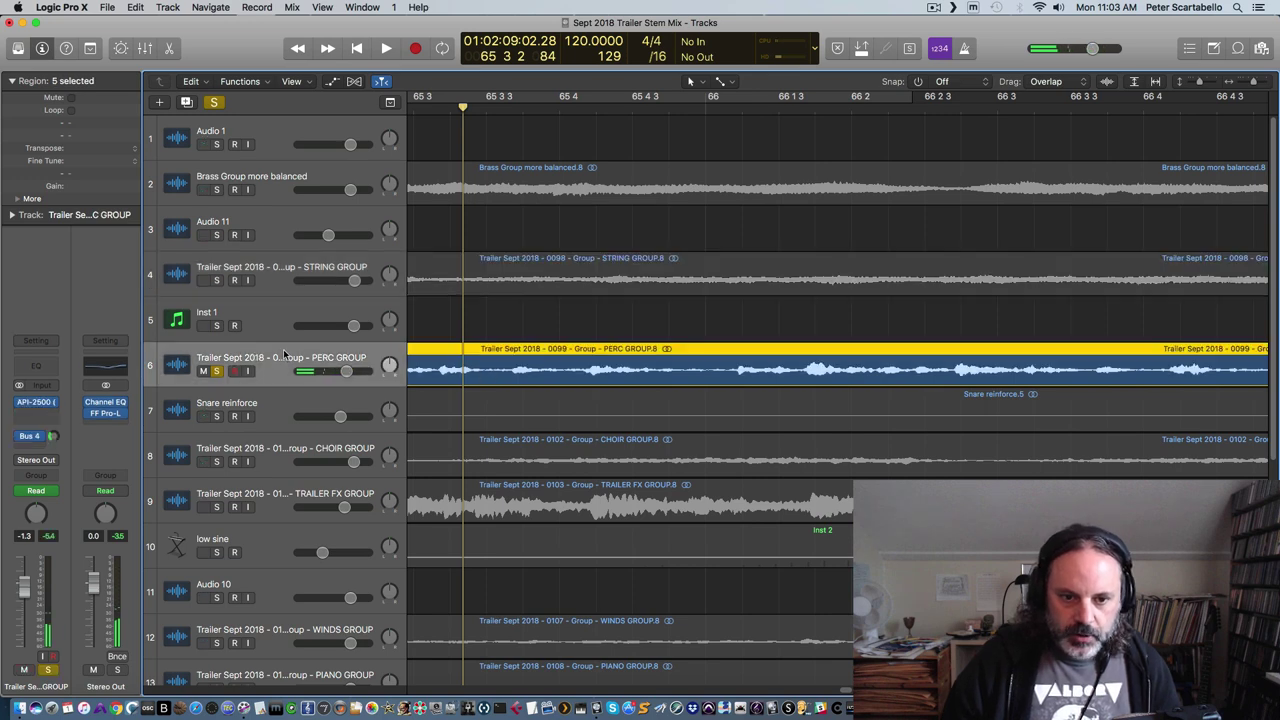
pyautogui.click(36, 403)
pyautogui.press('space')
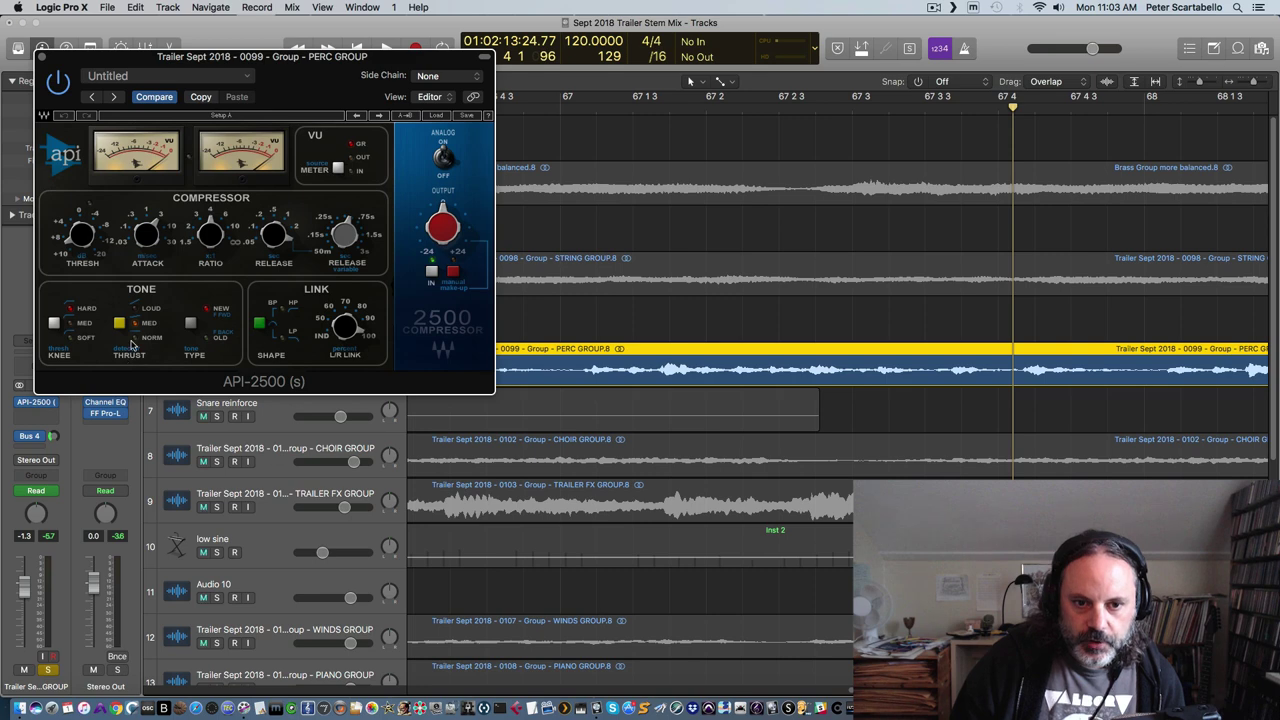
pyautogui.click(44, 56)
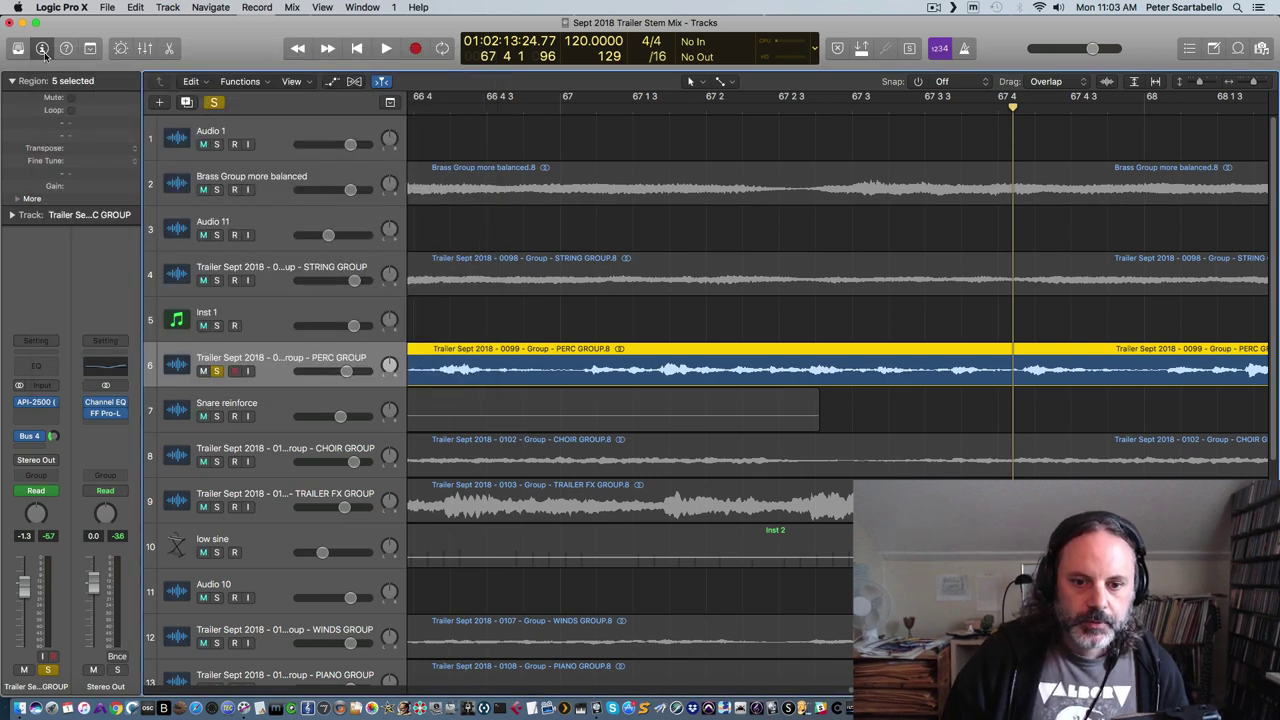
# Inspect the Aphex Vintage Exciter on the percussion's Bus 4 send, comparing it bypassed and enabled during playback from bar 67 to bar 69
pyautogui.click(35, 437)
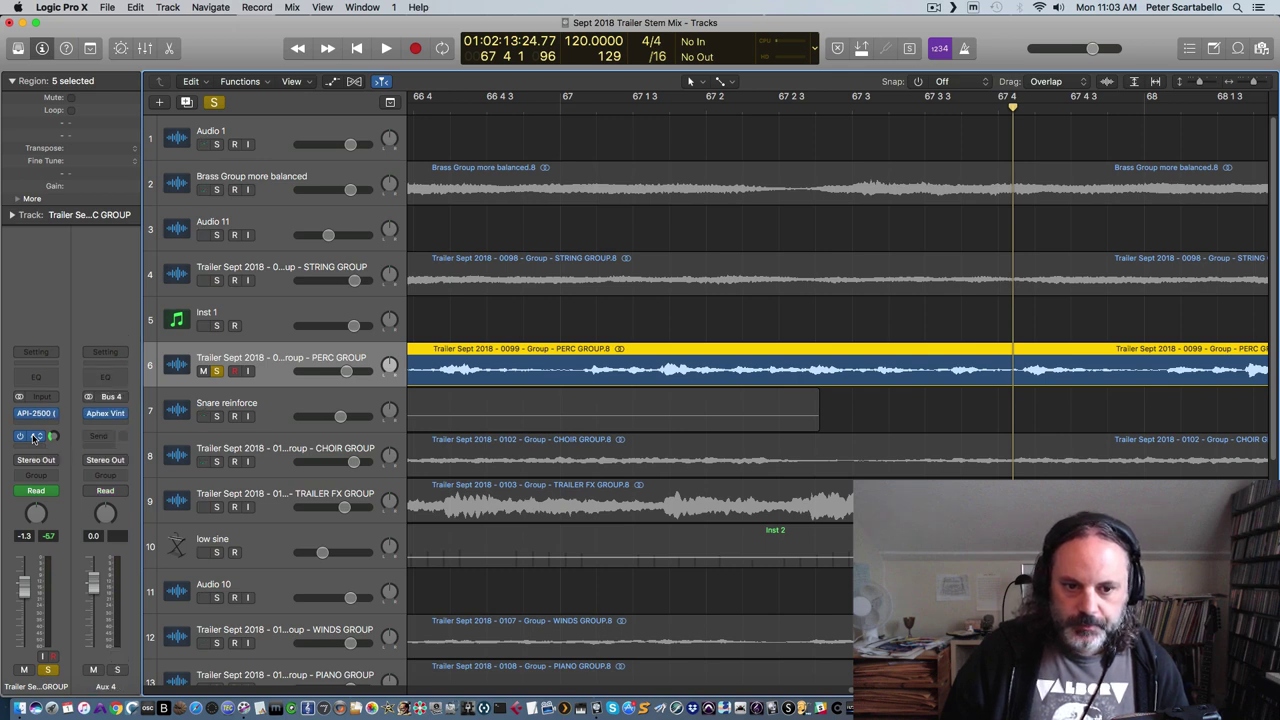
pyautogui.click(105, 413)
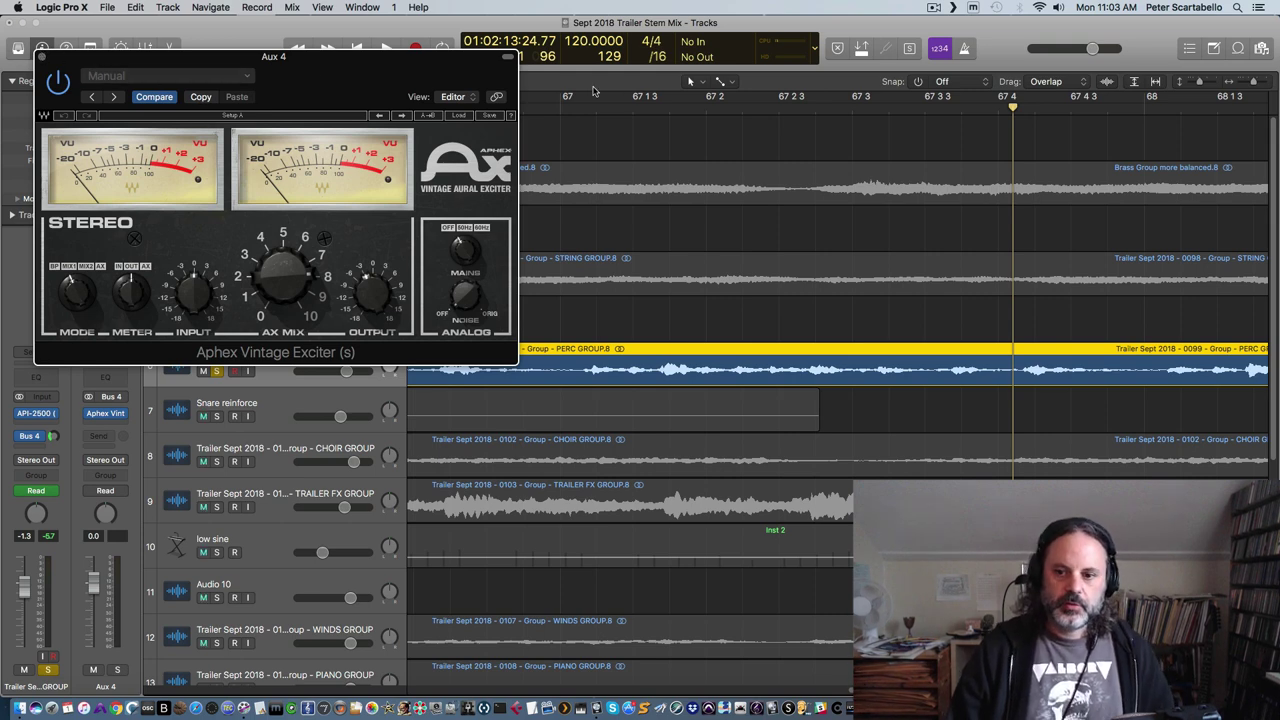
pyautogui.click(555, 110)
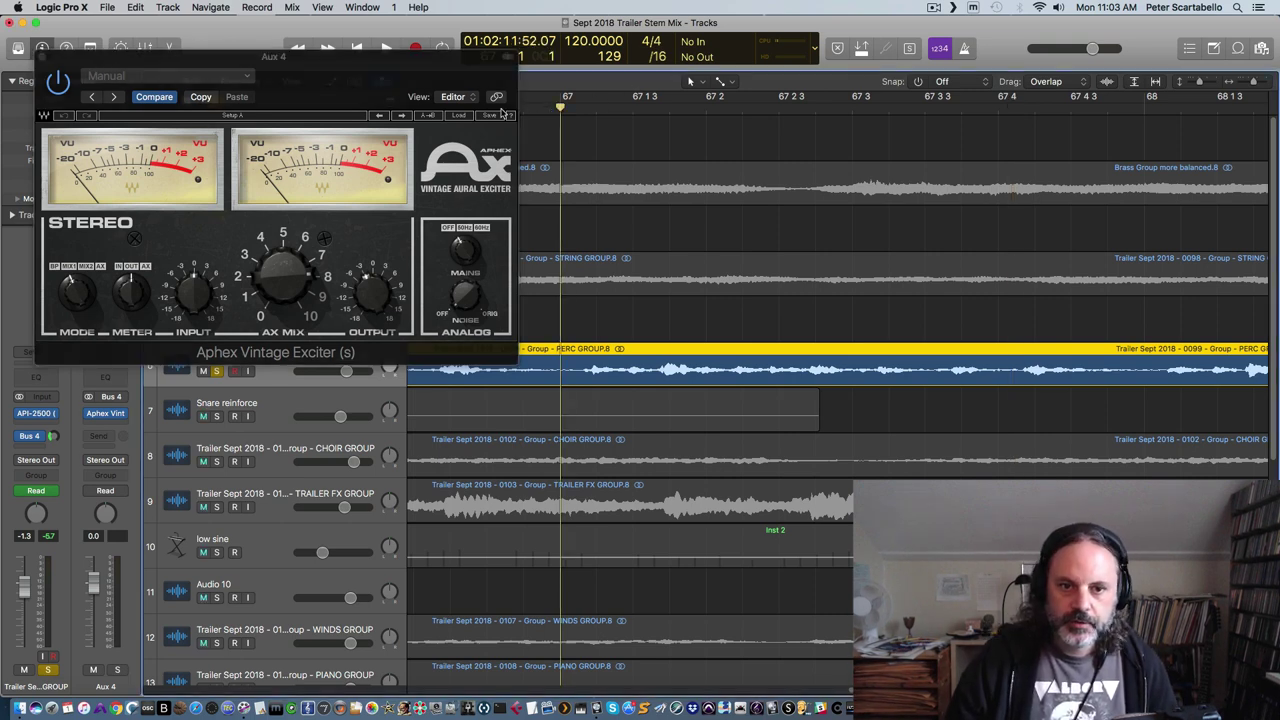
pyautogui.press('space')
pyautogui.click(58, 86)
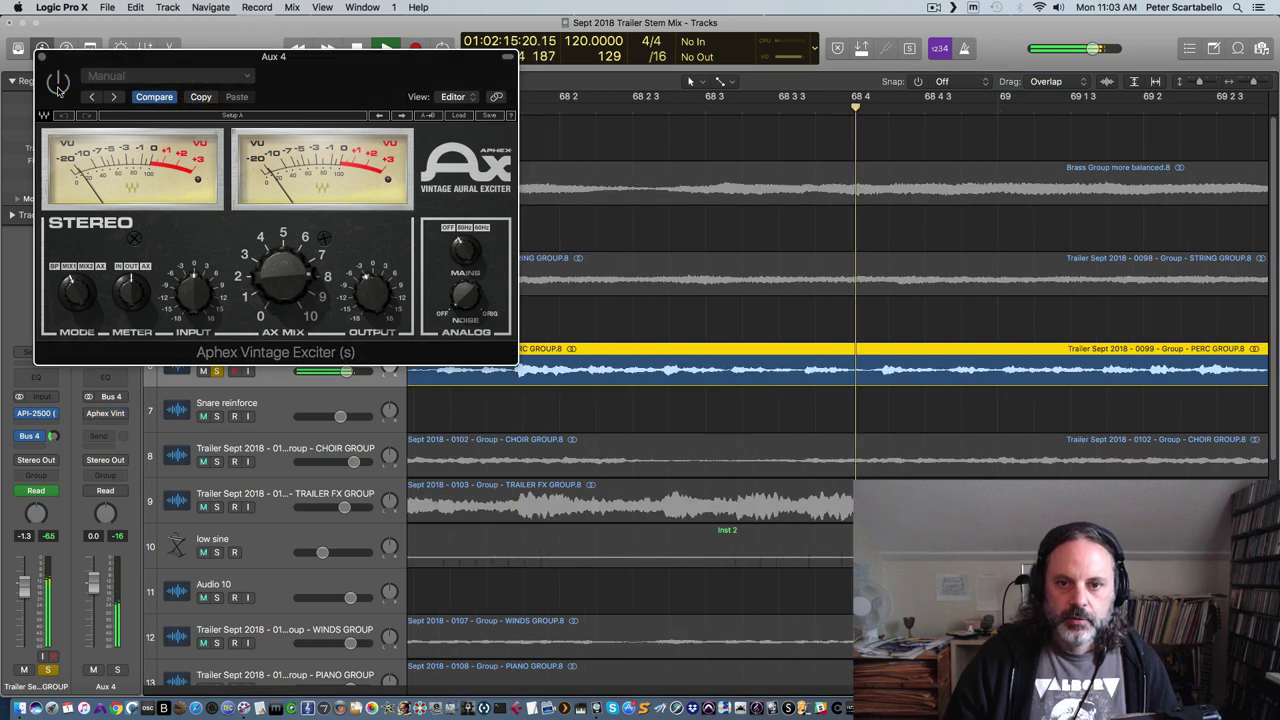
pyautogui.click(58, 84)
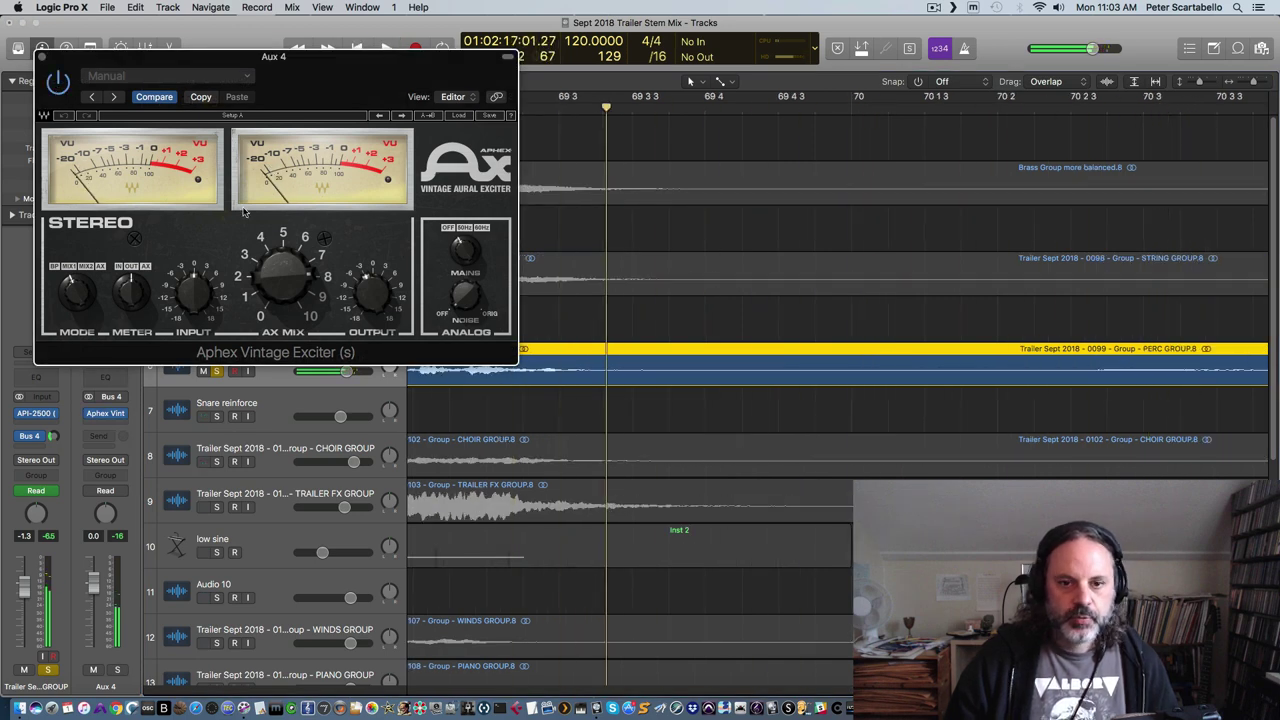
pyautogui.click(42, 57)
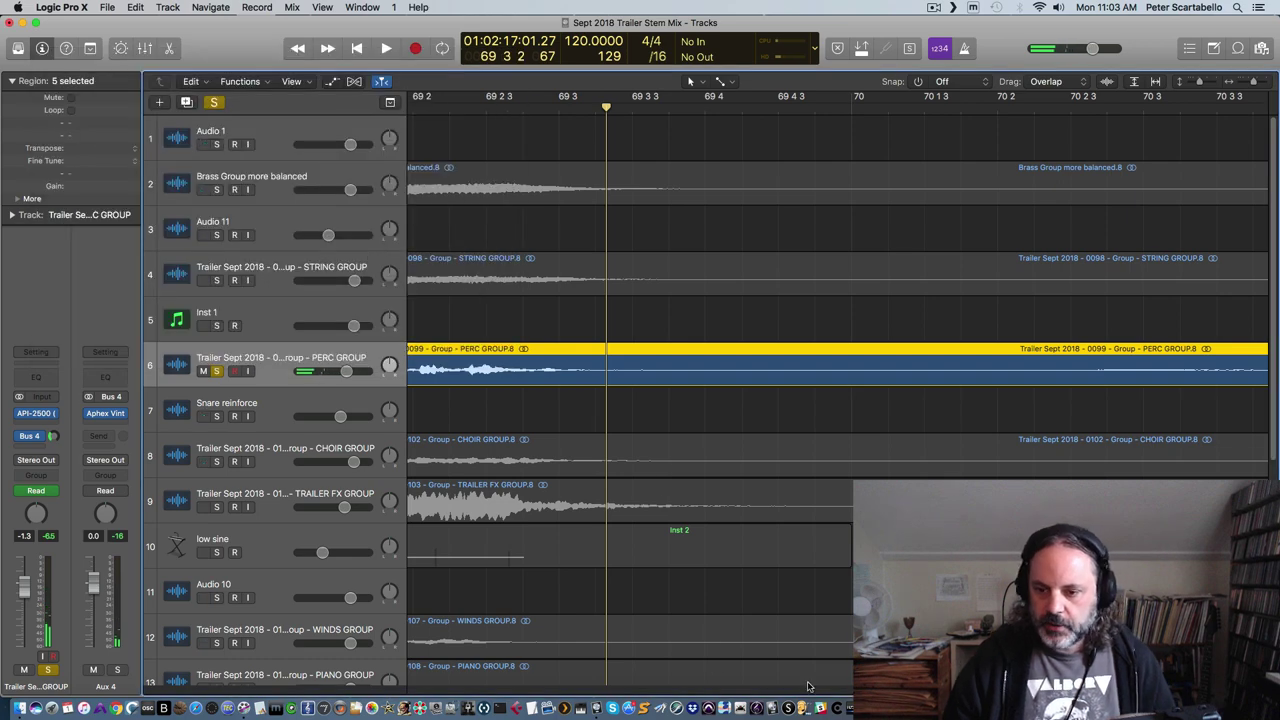
# Place the playhead at beat 4 of bar 62 and listen to PERC GROUP soloed without Snare reinforce up to beat 4 of bar 64
pyautogui.hscroll(-10, 832, 390)
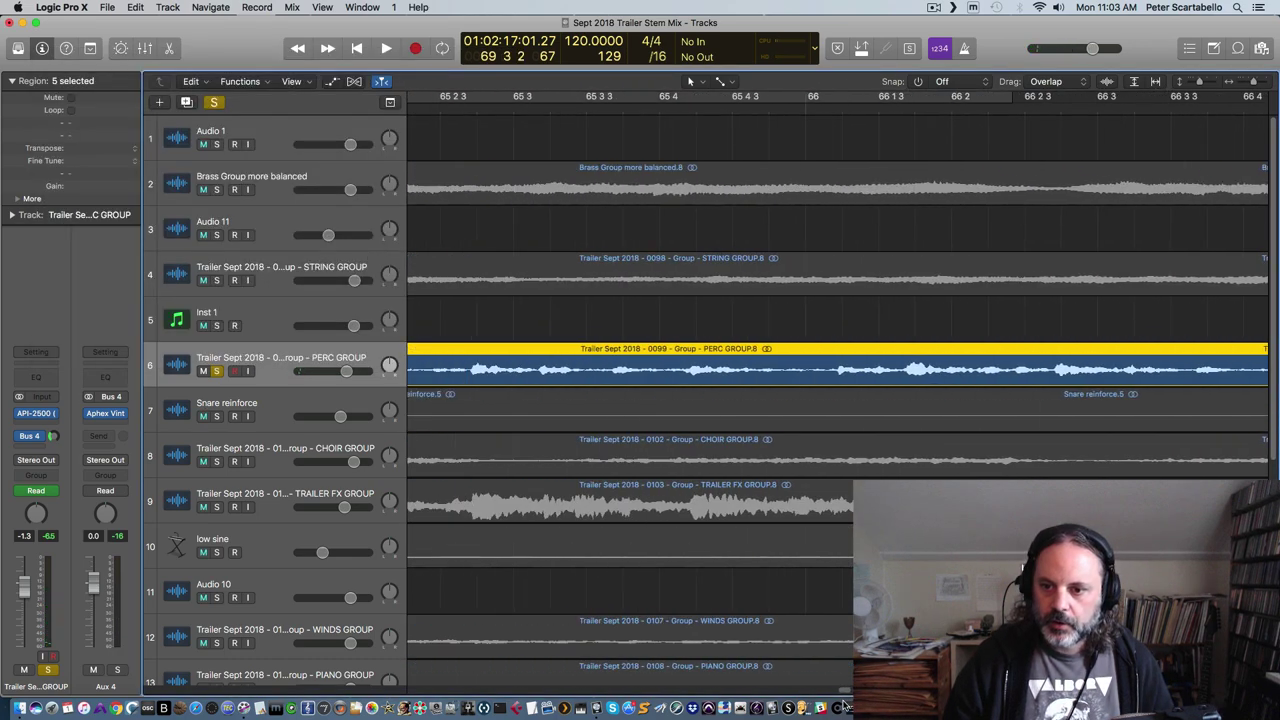
pyautogui.hscroll(-5, 838, 707)
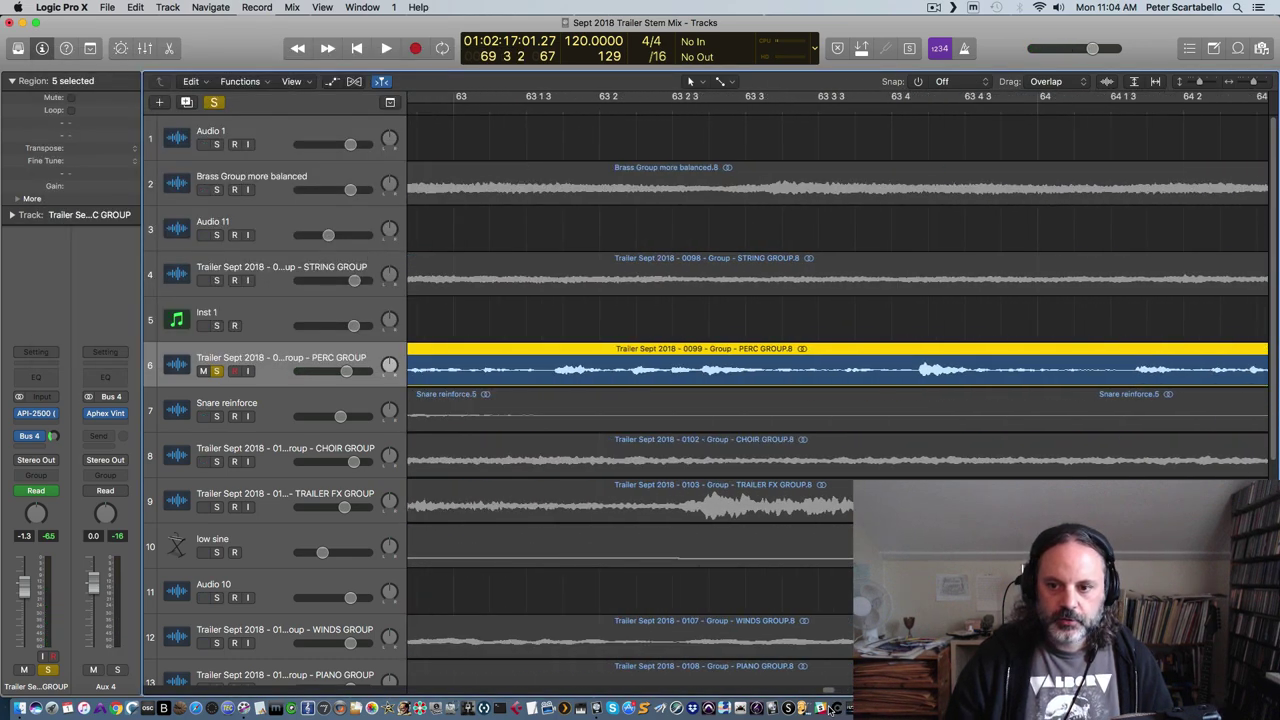
pyautogui.hscroll(2, 826, 708)
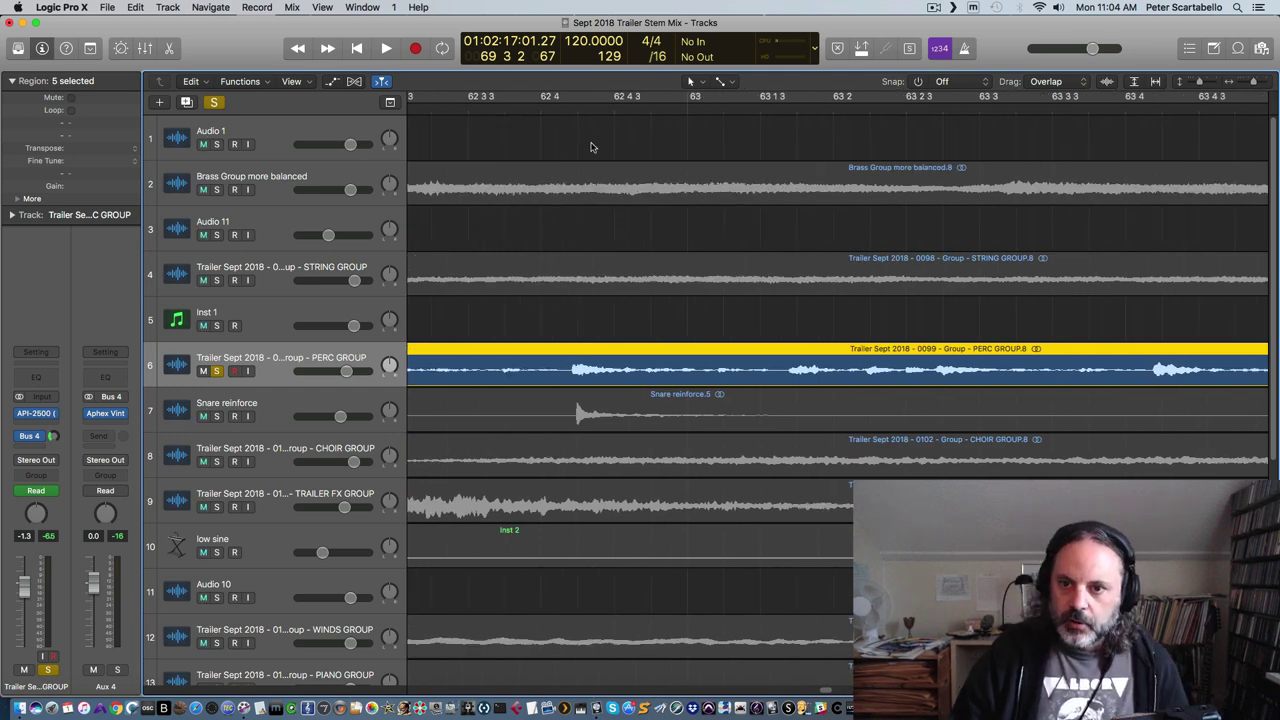
pyautogui.click(543, 113)
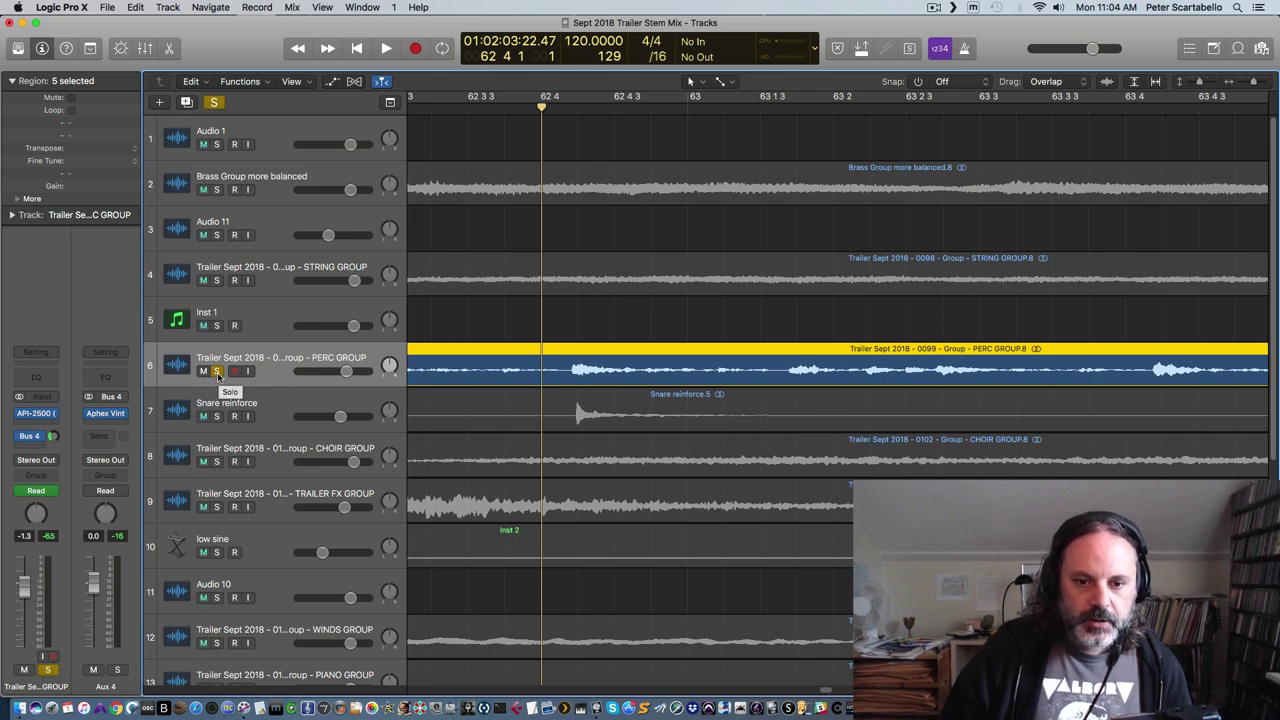
pyautogui.click(215, 416)
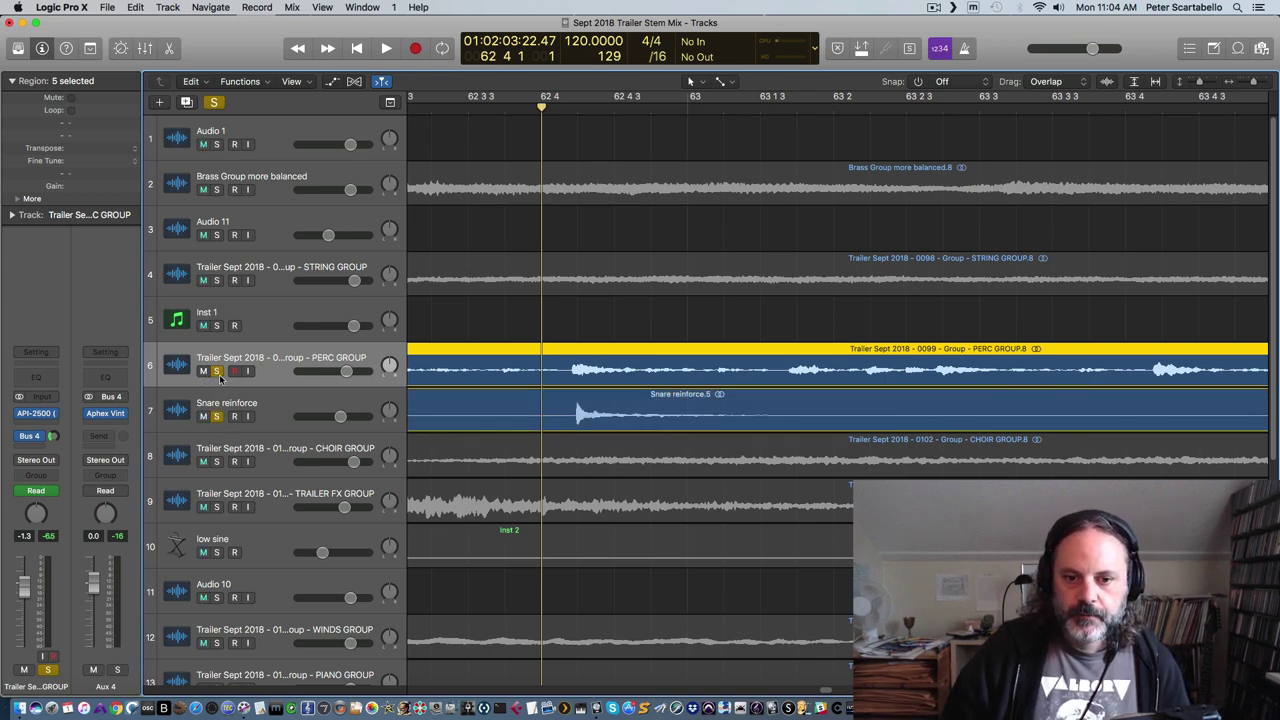
pyautogui.click(217, 372)
pyautogui.click(216, 372)
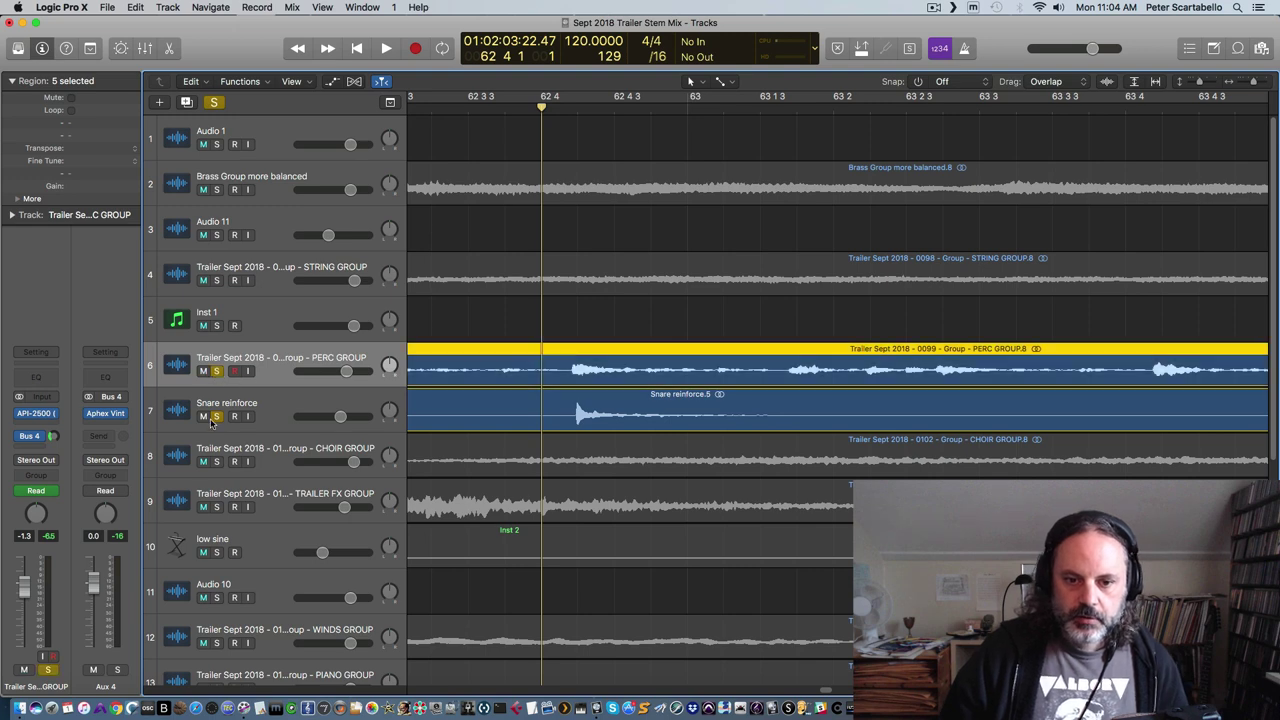
pyautogui.click(216, 416)
pyautogui.press('space')
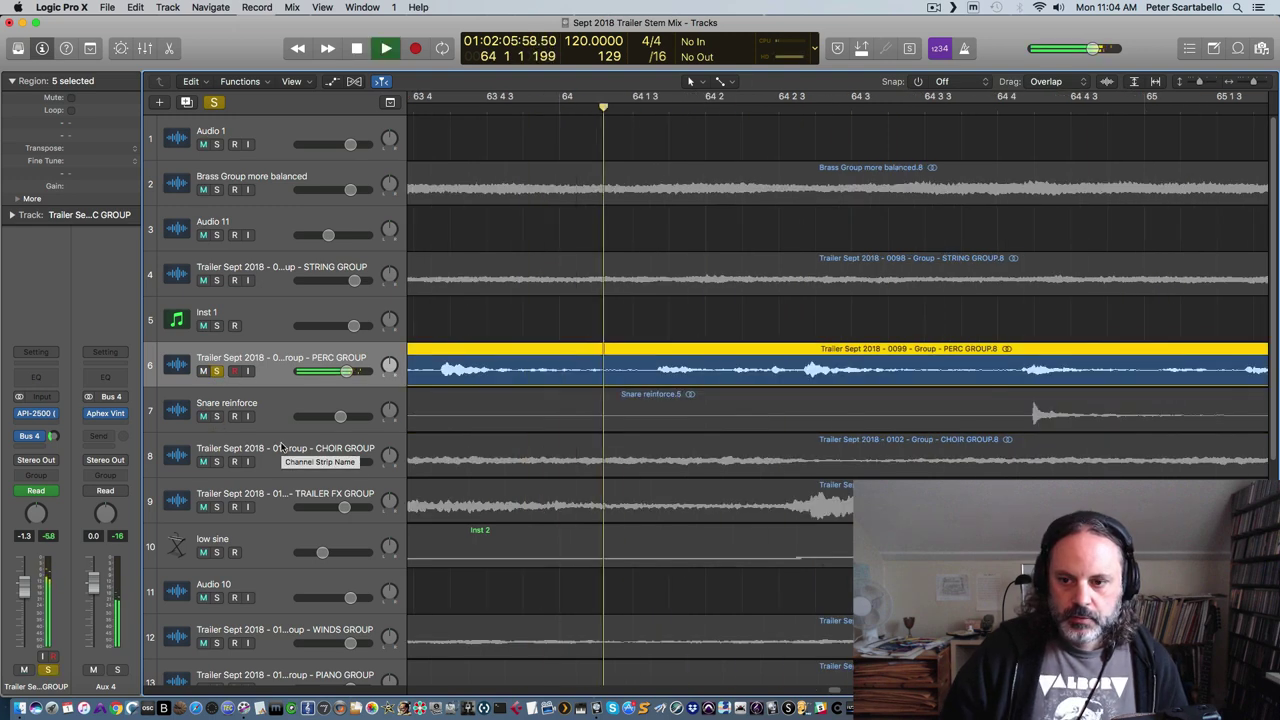
pyautogui.press('space')
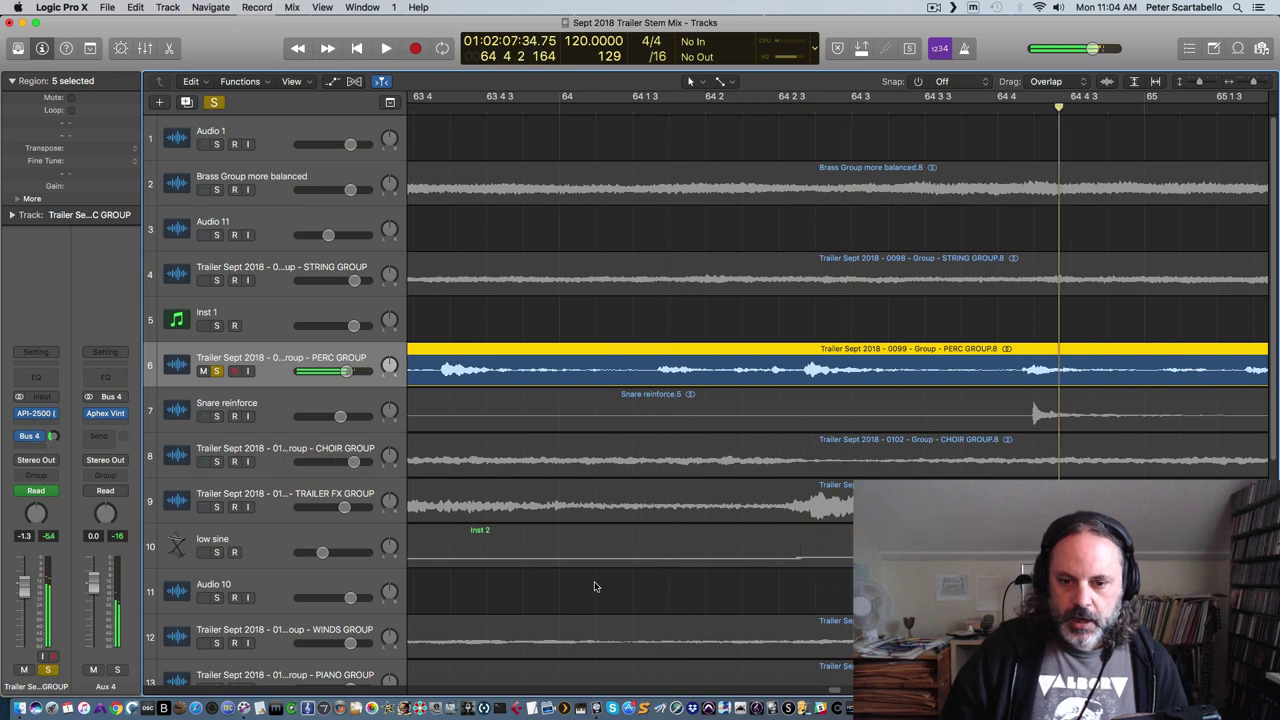
# Take TRAILER FX GROUP out of solo and listen to Snare reinforce alone from beat 2 to beat 4 of bar 58
pyautogui.click(215, 508)
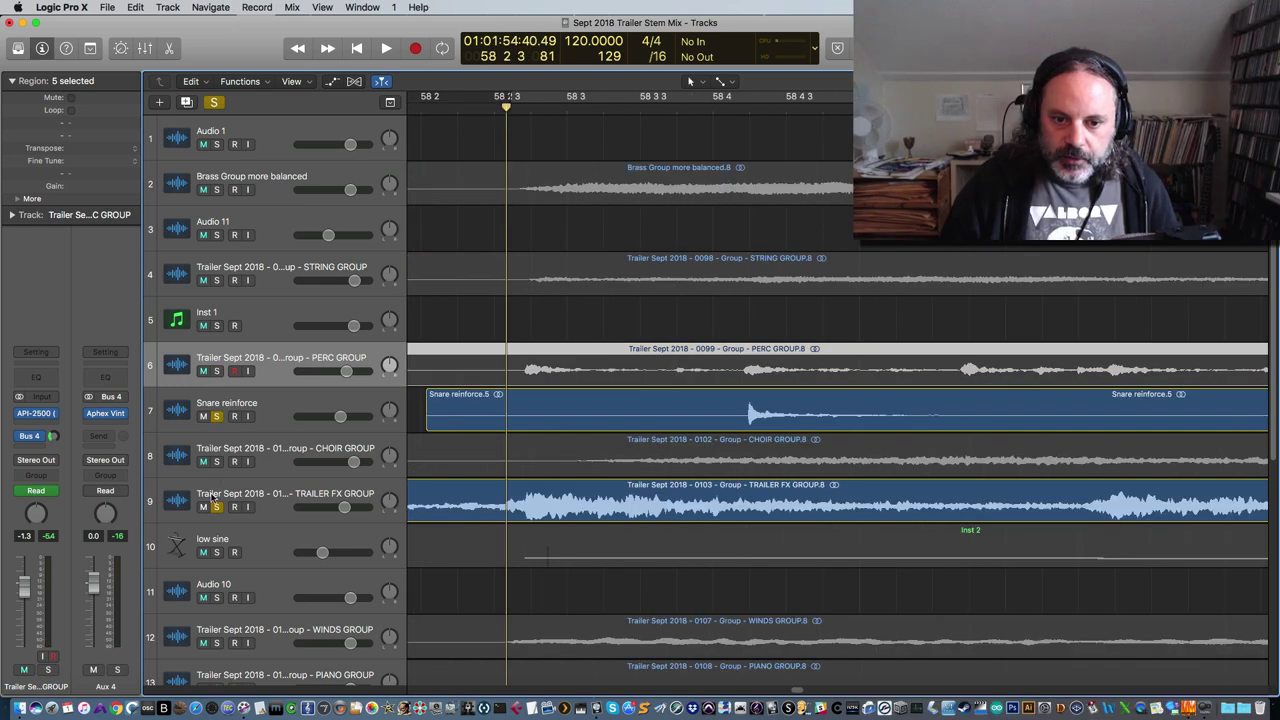
pyautogui.click(216, 507)
pyautogui.press('space')
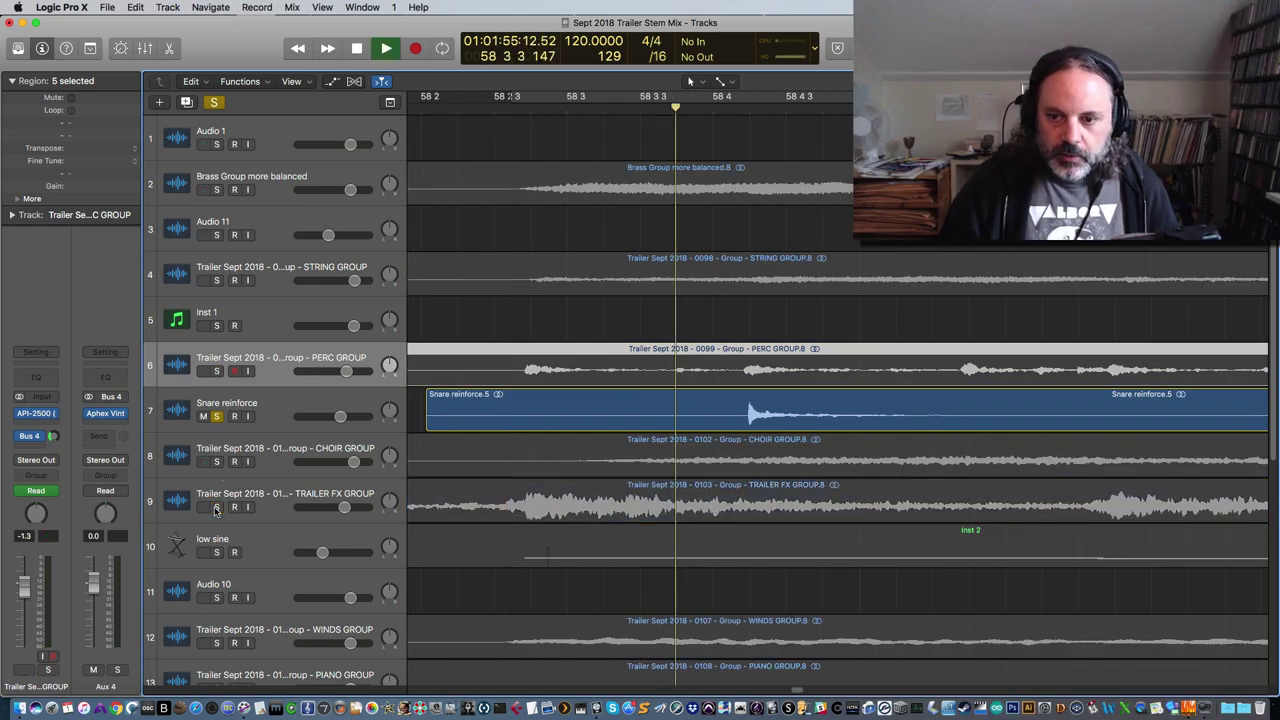
pyautogui.press('space')
# Solo PERC GROUP and TRAILER FX GROUP without Snare reinforce and listen from beat 2 of bar 34 to the start of bar 37
pyautogui.click(214, 508)
pyautogui.click(216, 371)
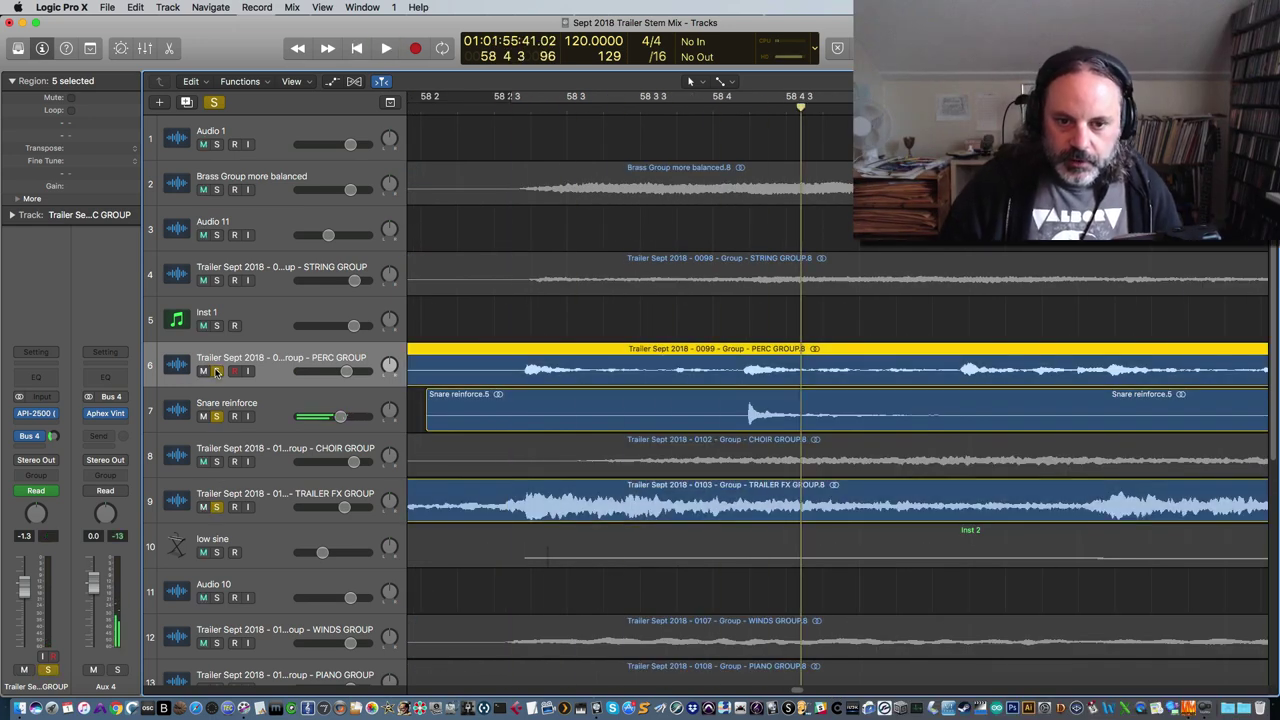
pyautogui.moveTo(800, 690); pyautogui.dragTo(640, 692)
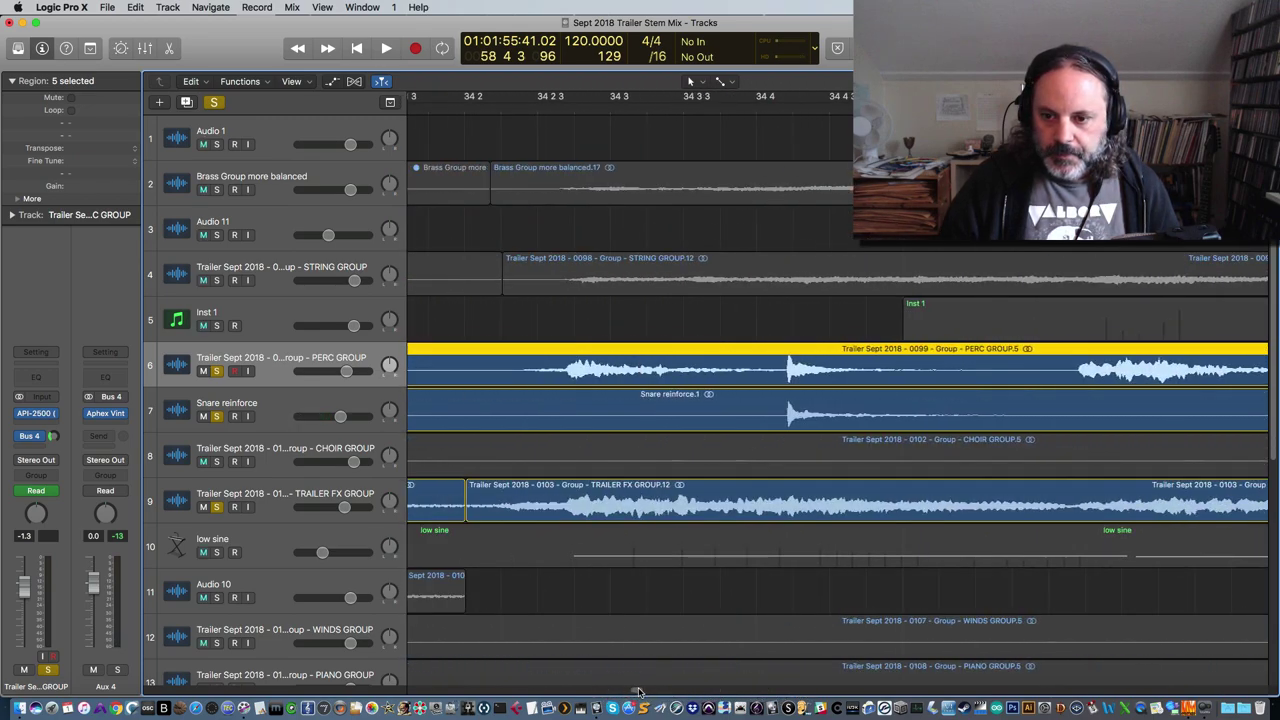
pyautogui.click(498, 109)
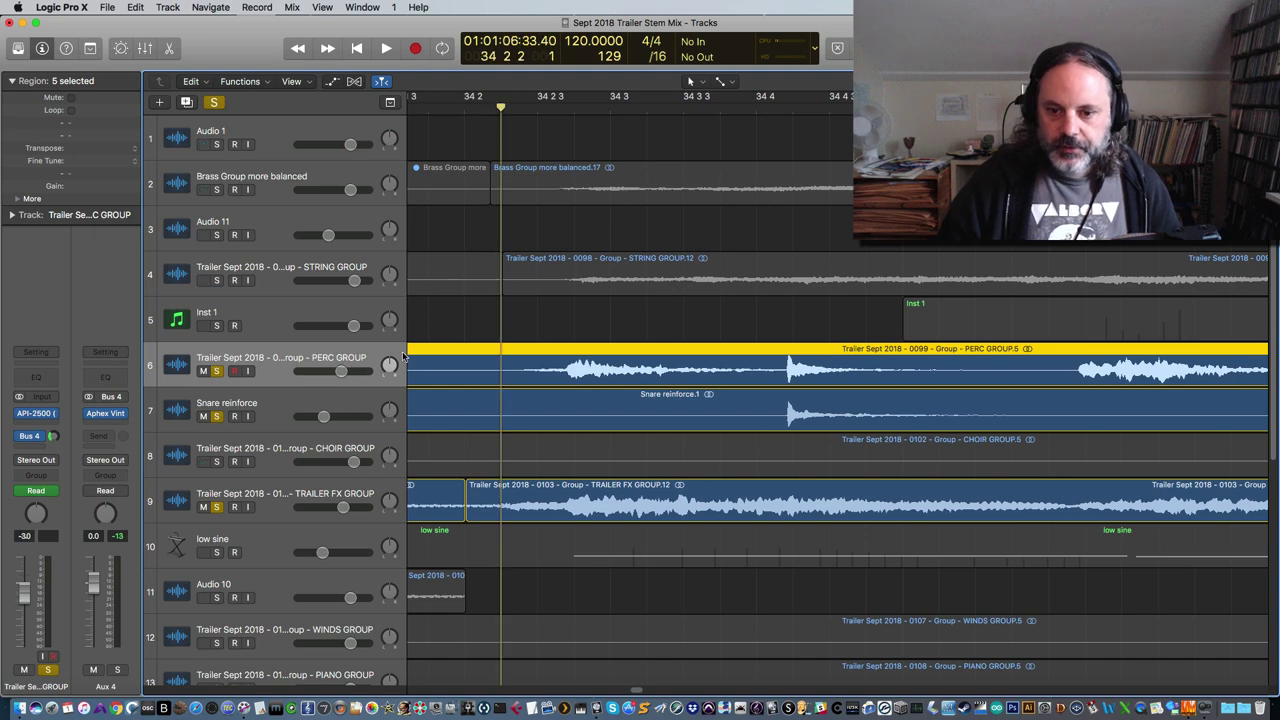
pyautogui.click(216, 418)
pyautogui.press('space')
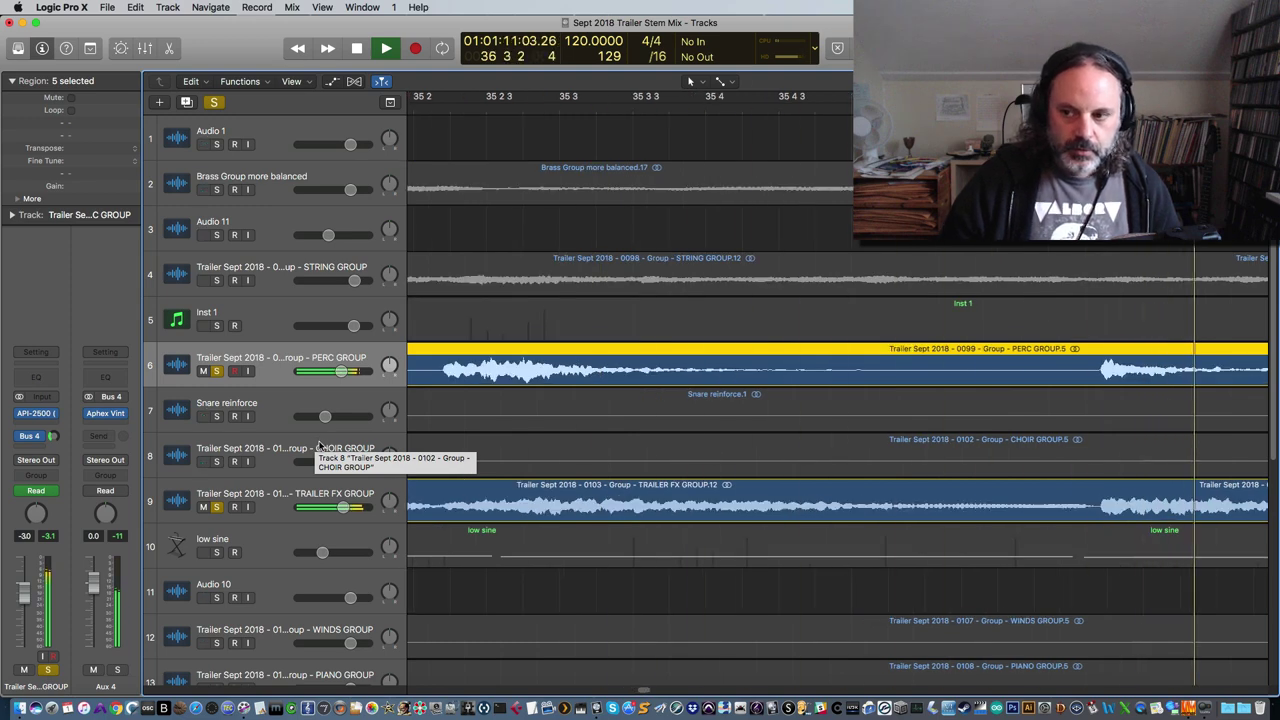
pyautogui.press('space')
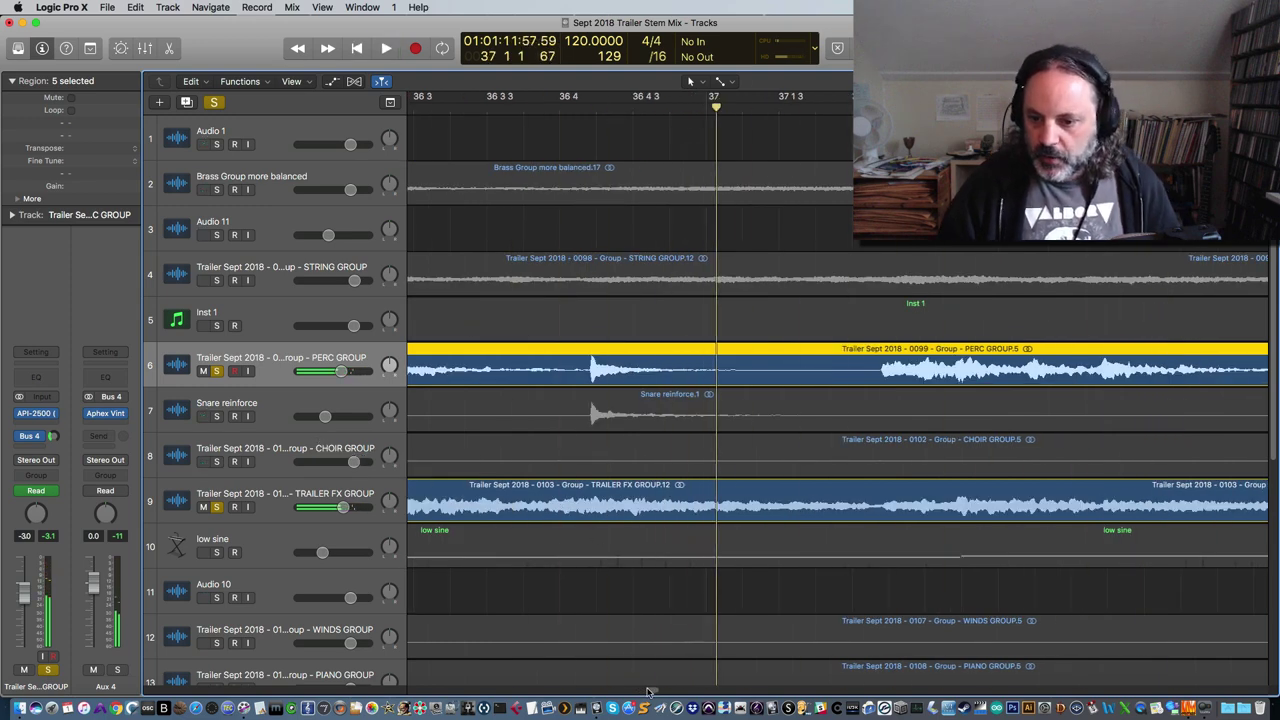
# Add Snare reinforce to the soloed PERC GROUP and TRAILER FX GROUP and listen from beat 1 of bar 34 to the start of bar 37
pyautogui.hscroll(-10, 648, 690)
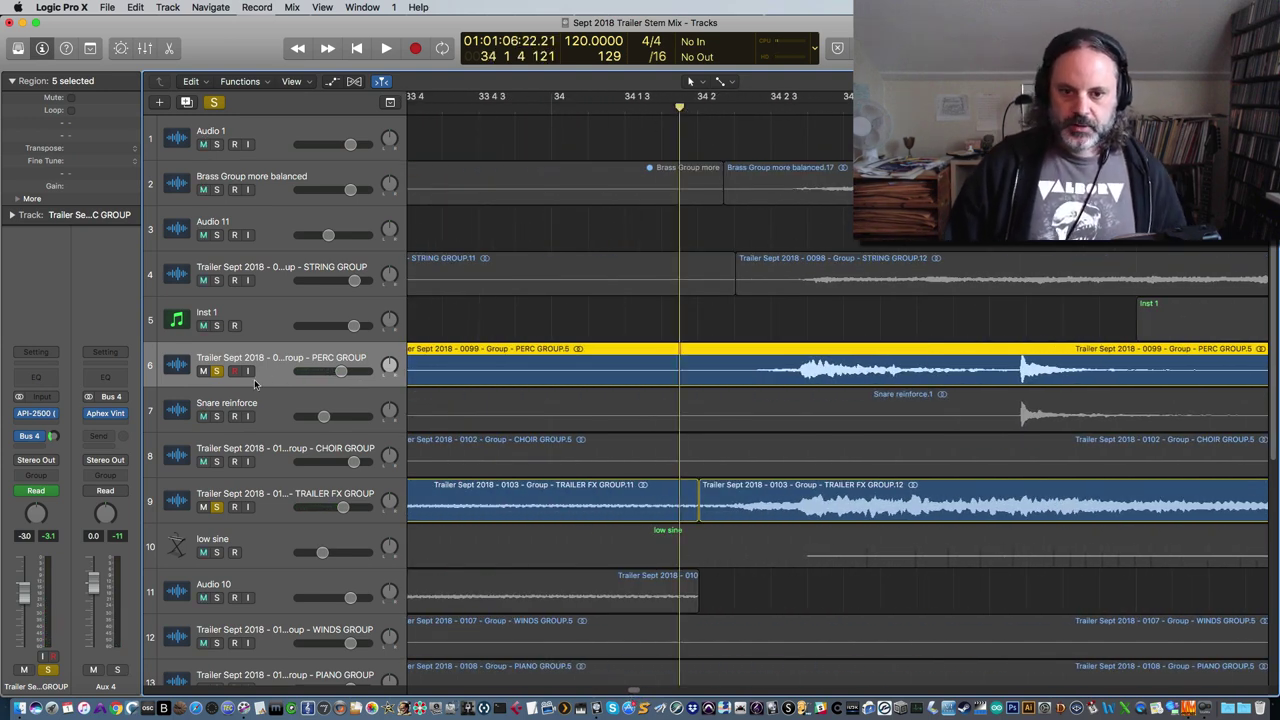
pyautogui.click(216, 417)
pyautogui.press('space')
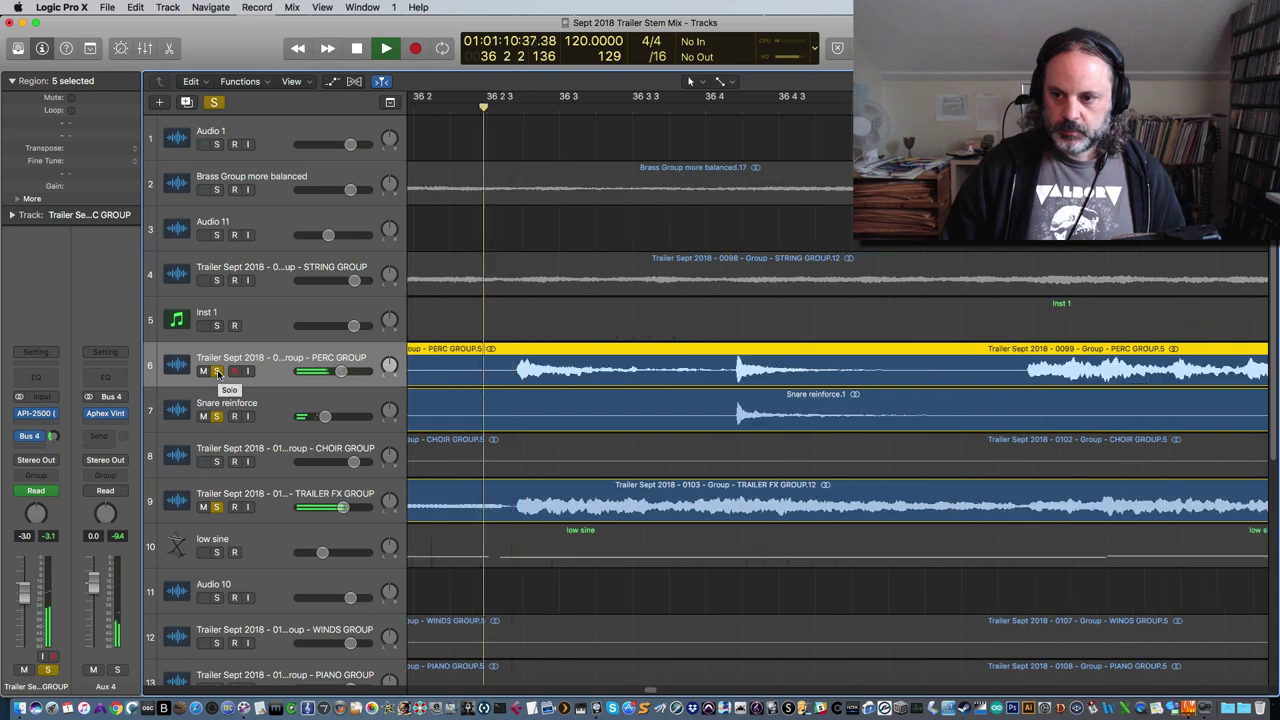
pyautogui.press('space')
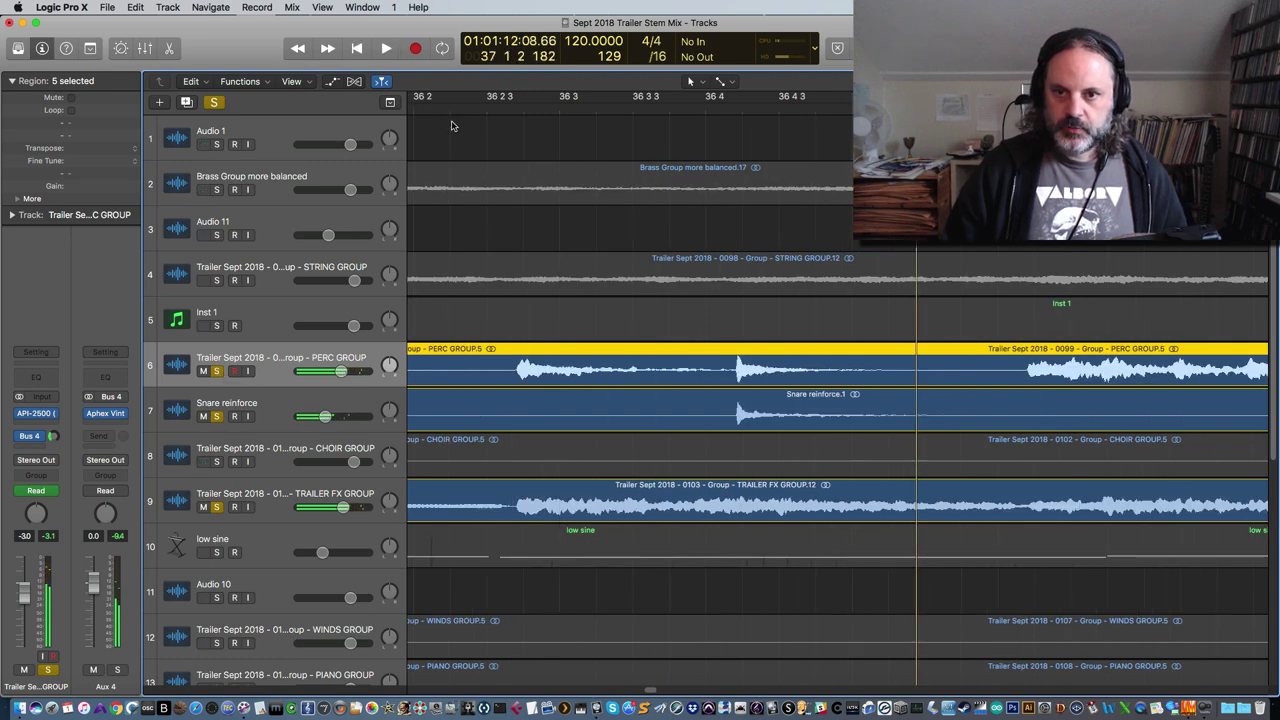
# Take PERC GROUP and TRAILER FX GROUP out of solo and listen to Snare reinforce alone from beat 2 of bar 36 to beat 3 of bar 37
pyautogui.click(451, 108)
pyautogui.click(216, 371)
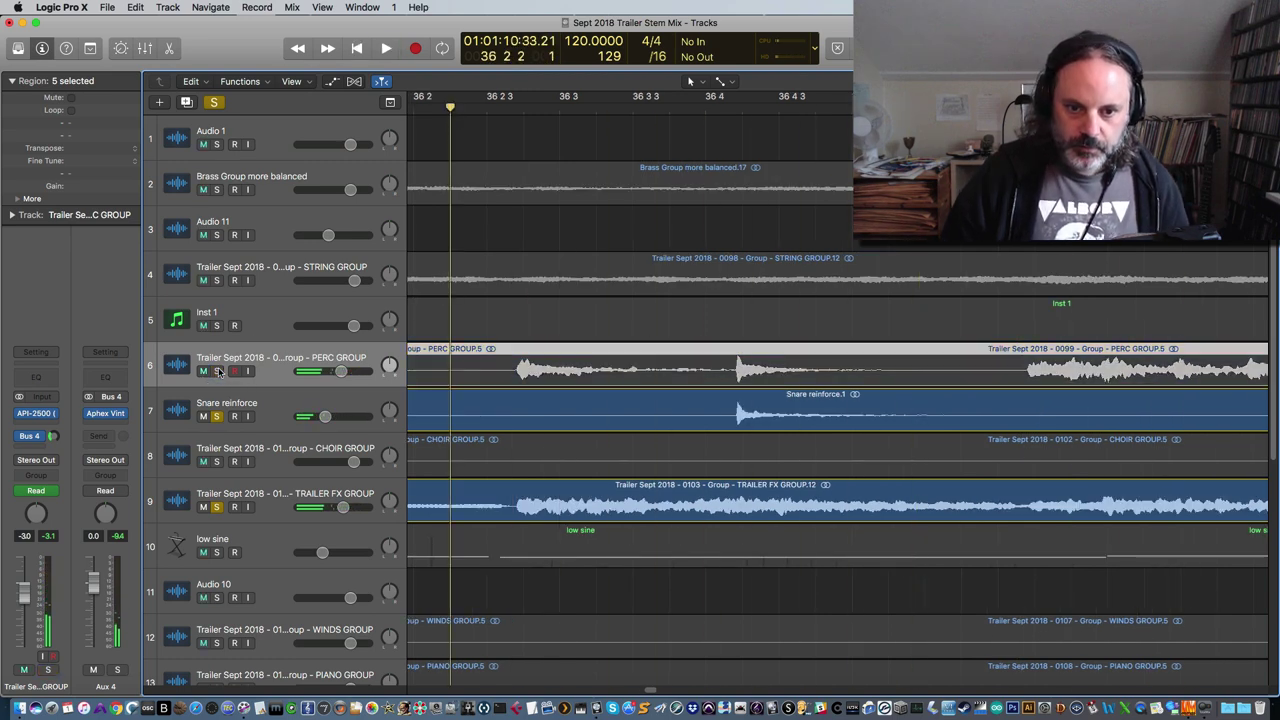
pyautogui.click(216, 507)
pyautogui.press('space')
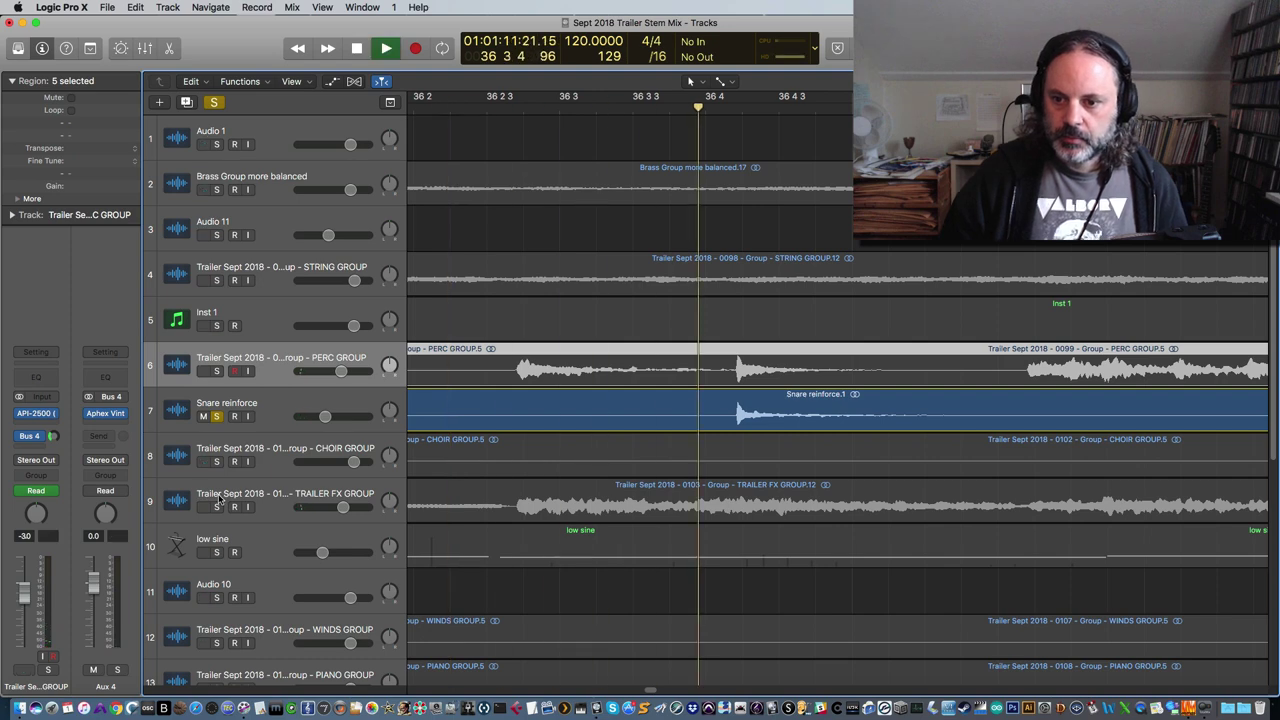
pyautogui.press('space')
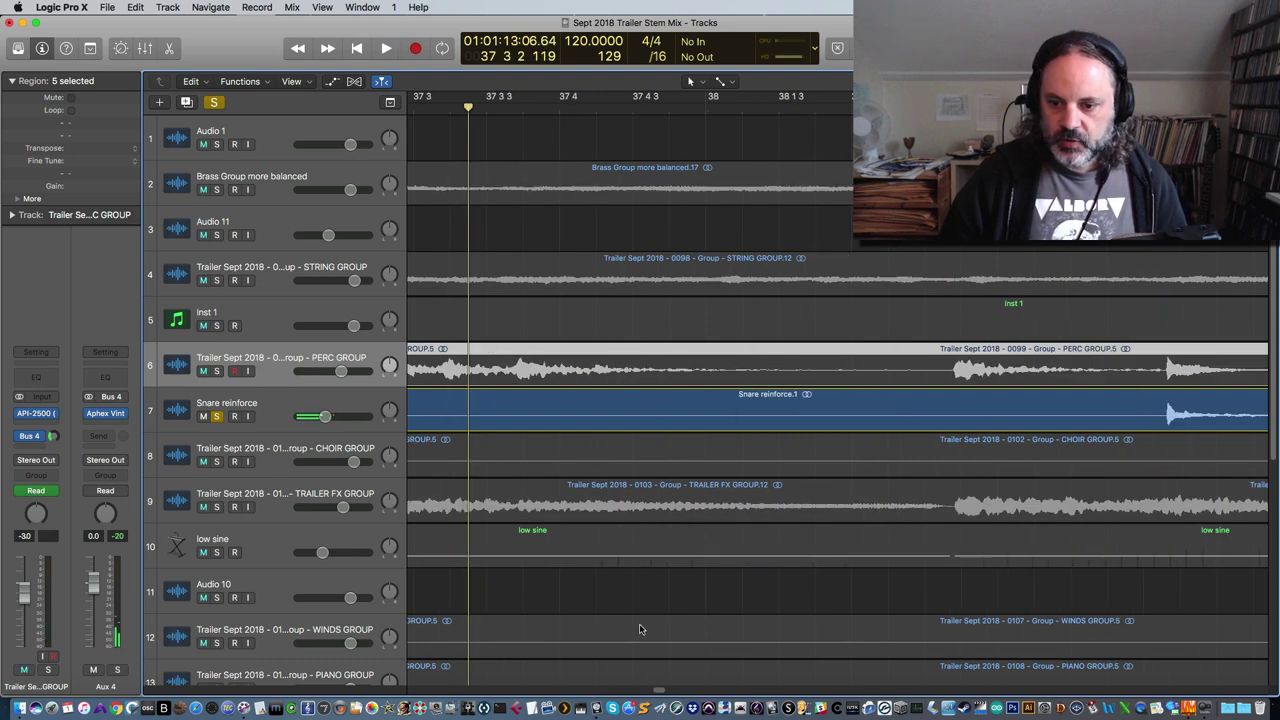
# Solo PERC GROUP together with Snare reinforce and listen from beat 3 of bar 34 to beat 3 of bar 39
pyautogui.hscroll(-10, 650, 689)
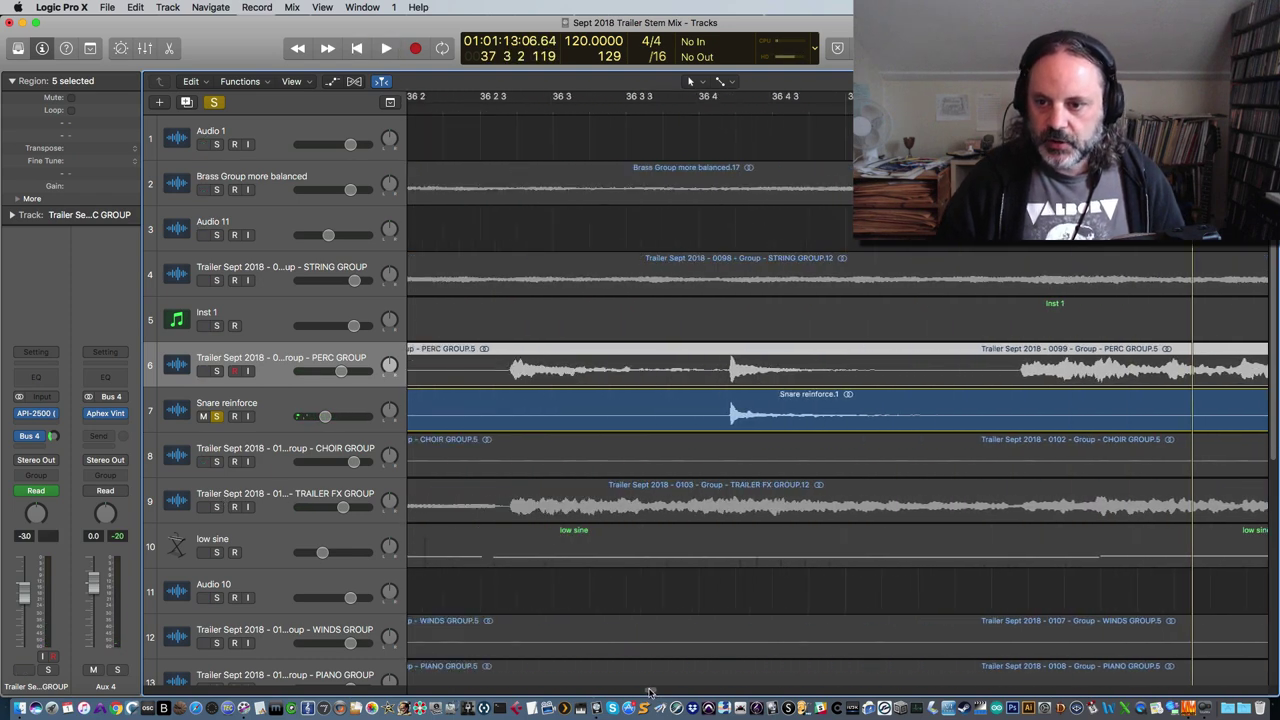
pyautogui.hscroll(-5, 640, 692)
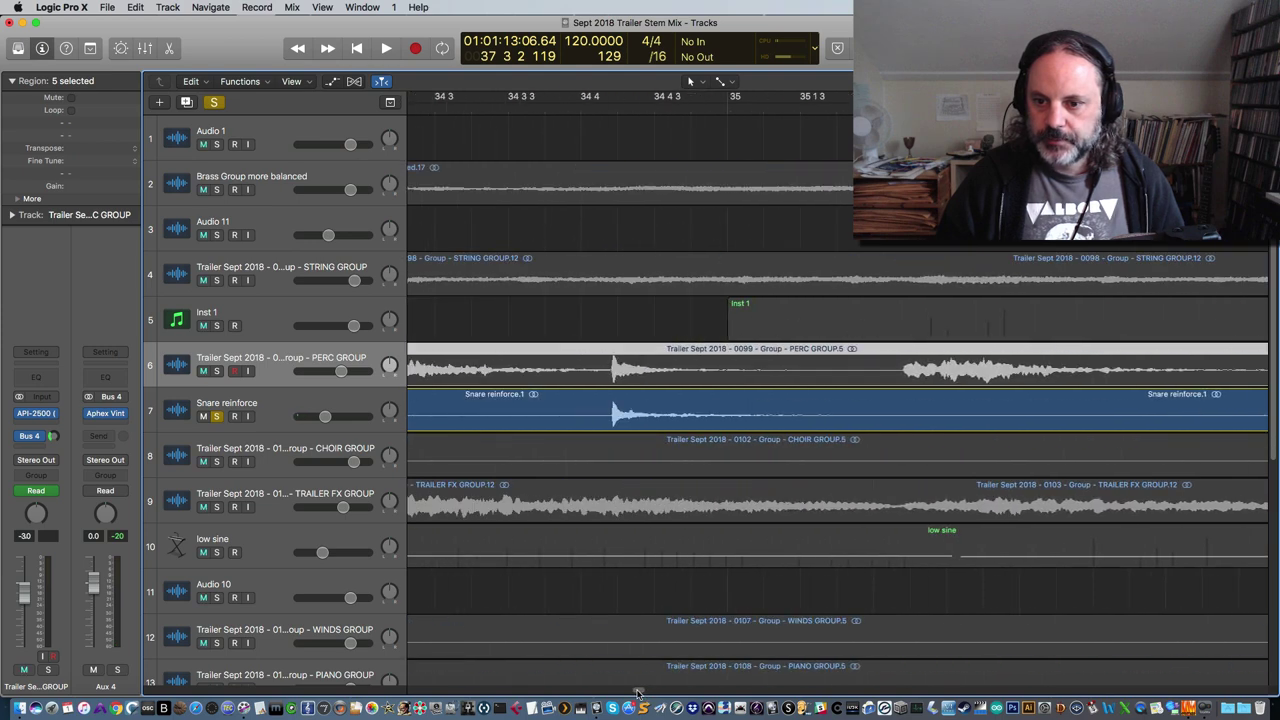
pyautogui.click(540, 113)
pyautogui.click(216, 371)
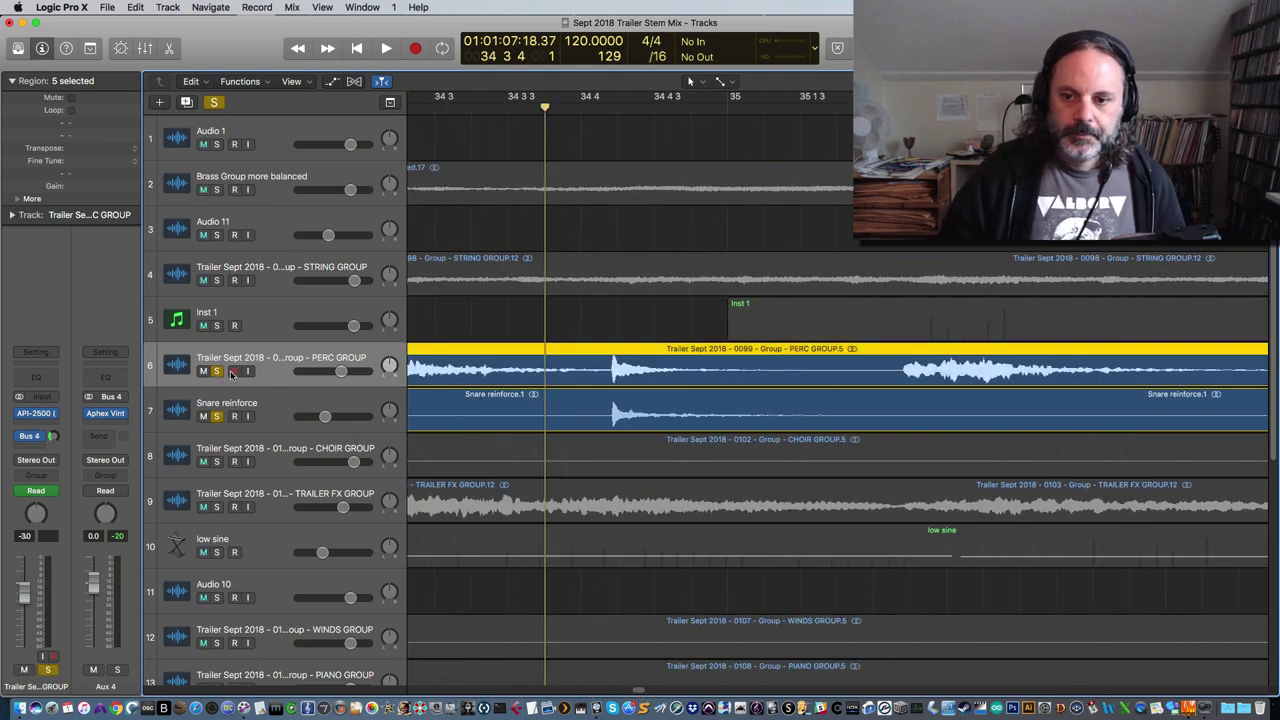
pyautogui.press('space')
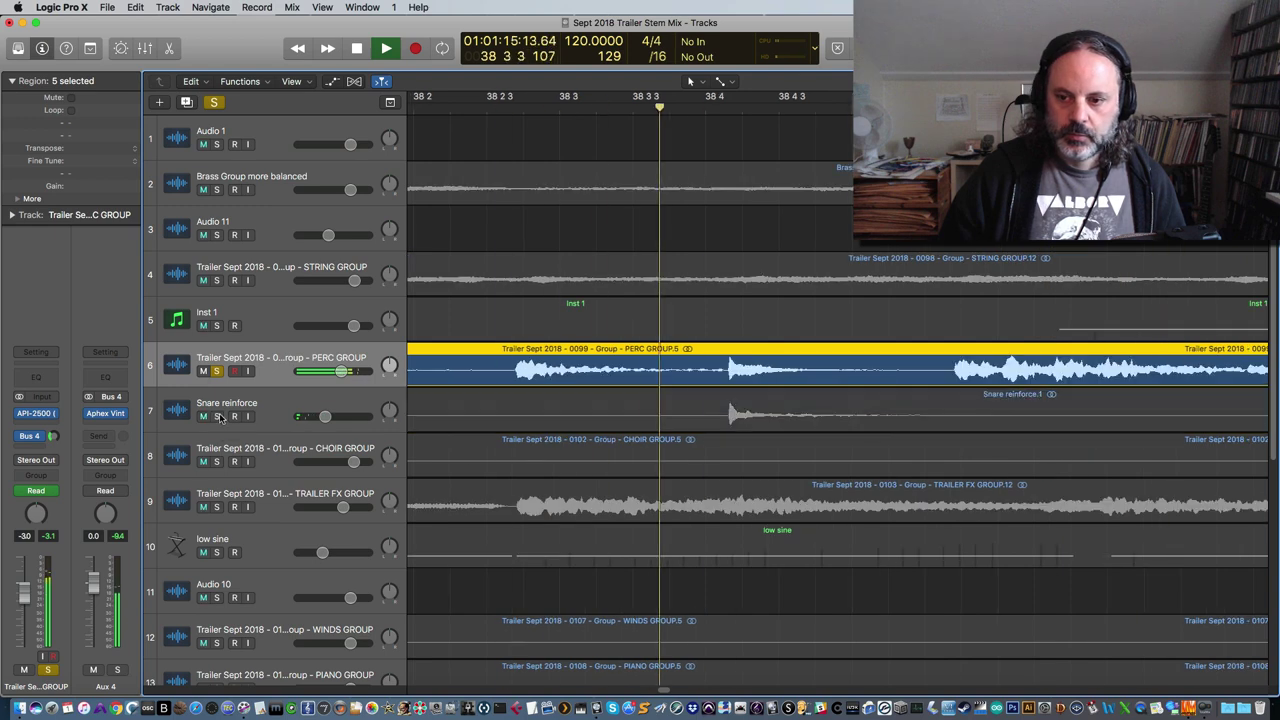
pyautogui.press('space')
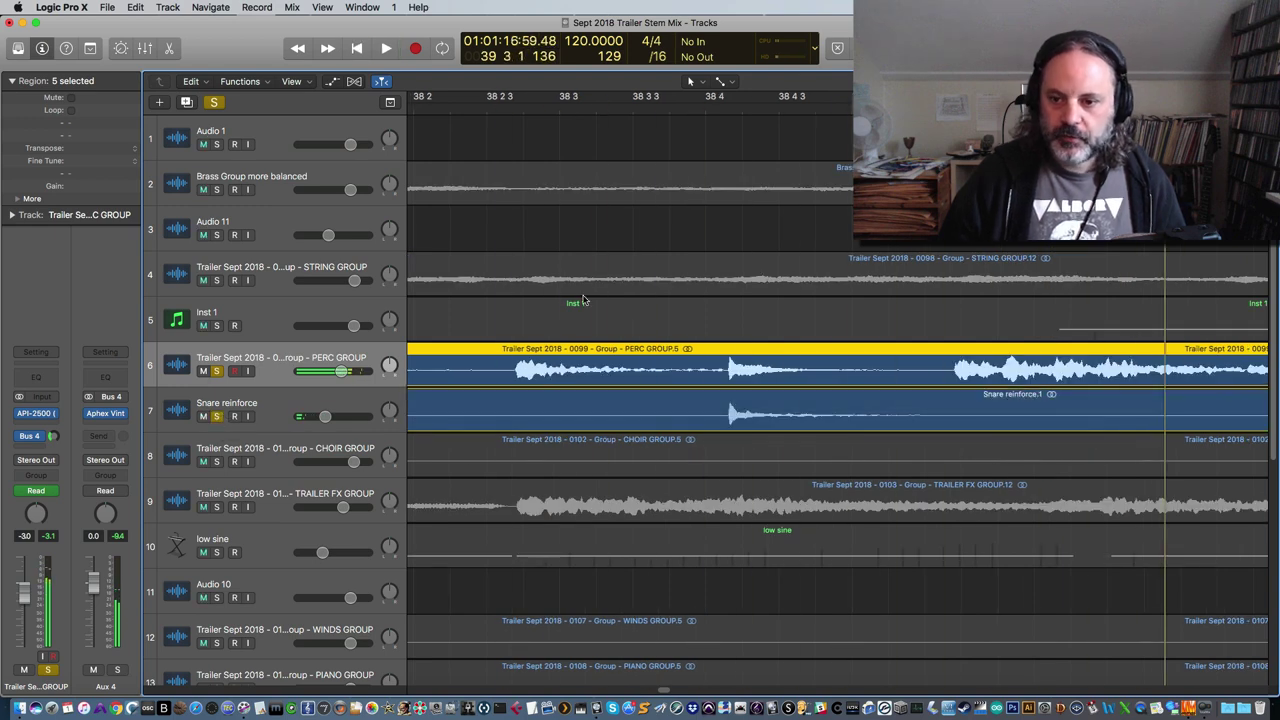
# Show the Bus 4 aux channel fed by Snare reinforce and take Snare reinforce and PERC GROUP out of solo
pyautogui.click(281, 395)
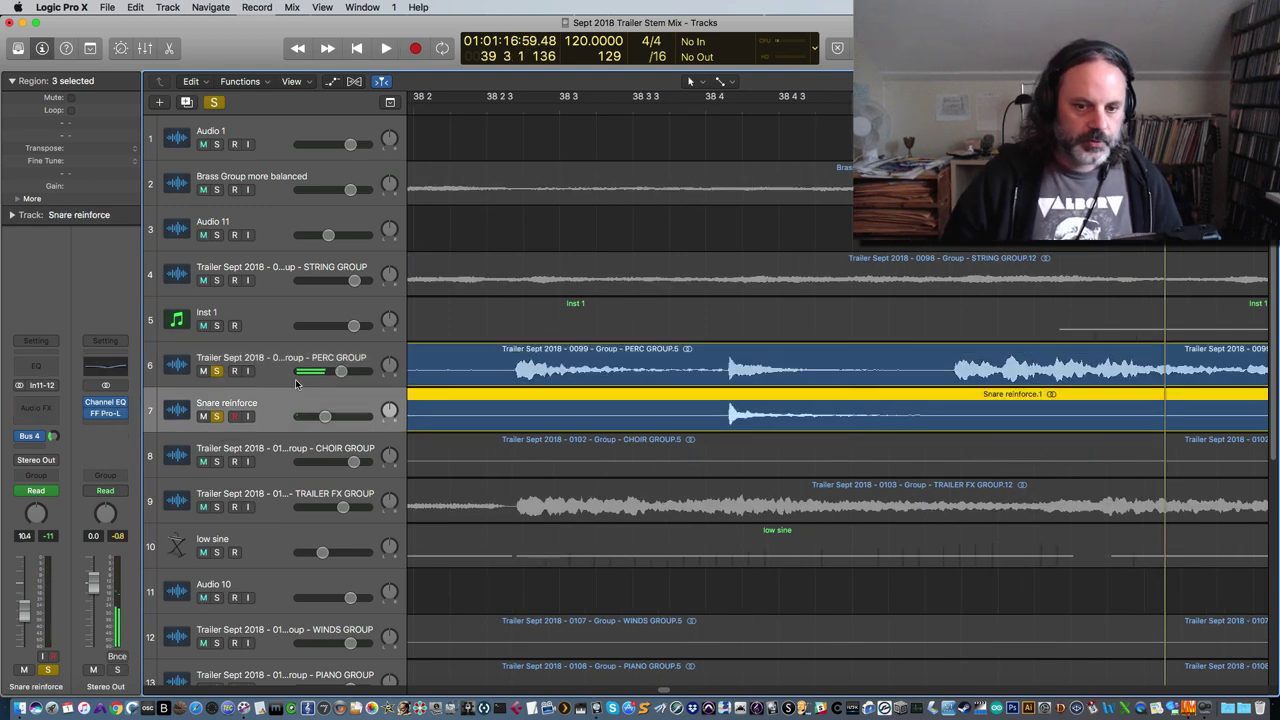
pyautogui.click(35, 437)
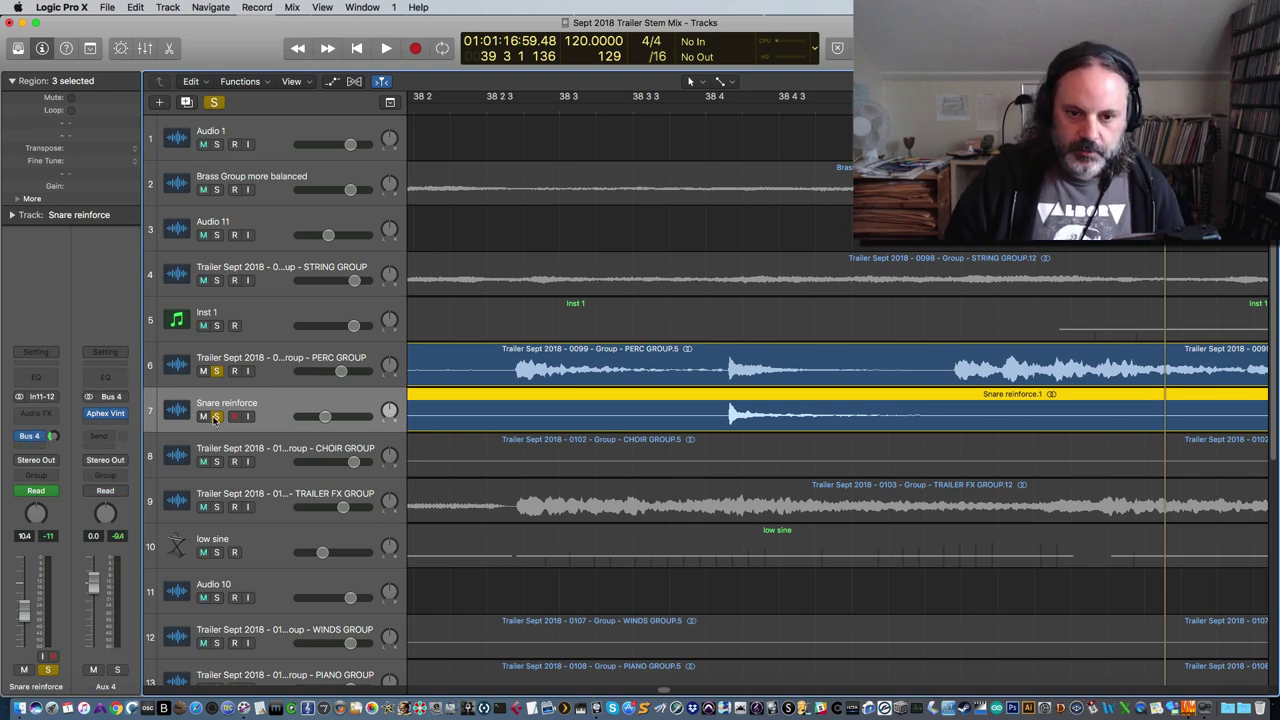
pyautogui.click(215, 417)
pyautogui.click(216, 371)
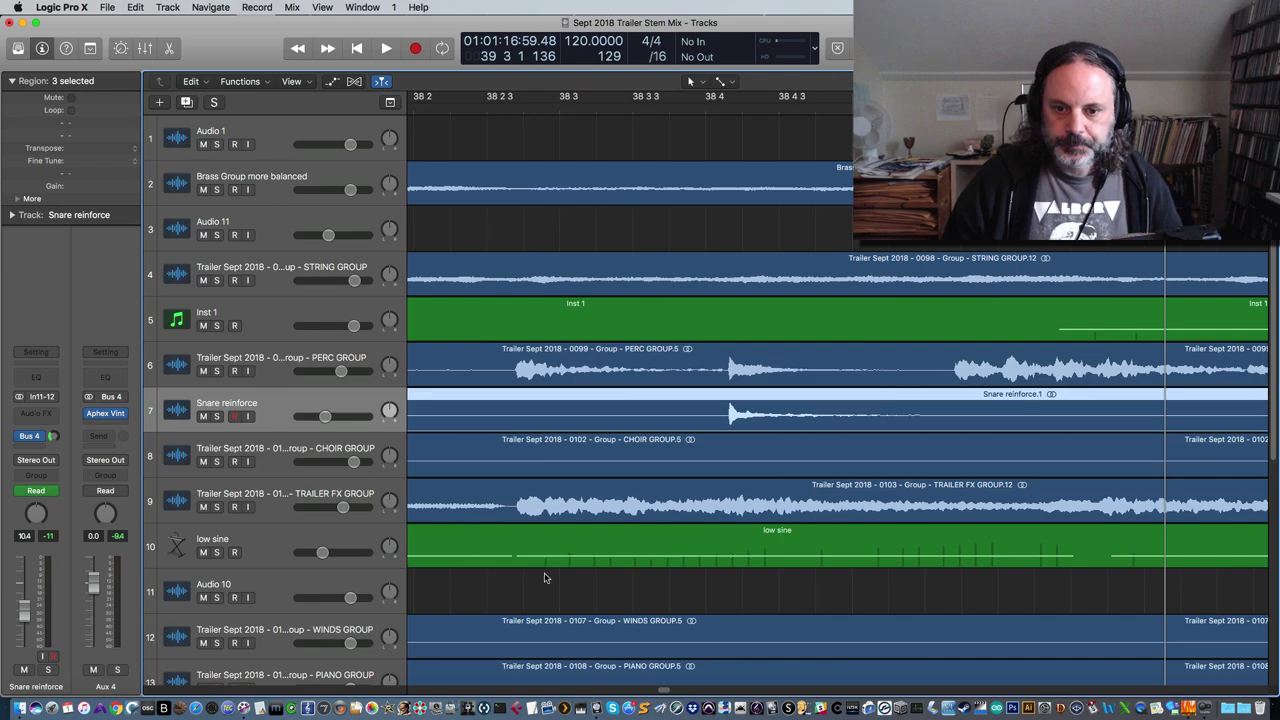
# Place the playhead at beat 3 of bar 58 and show the Bus 4 aux channel fed by CHOIR GROUP
pyautogui.moveTo(666, 692); pyautogui.dragTo(797, 680)
pyautogui.click(453, 100)
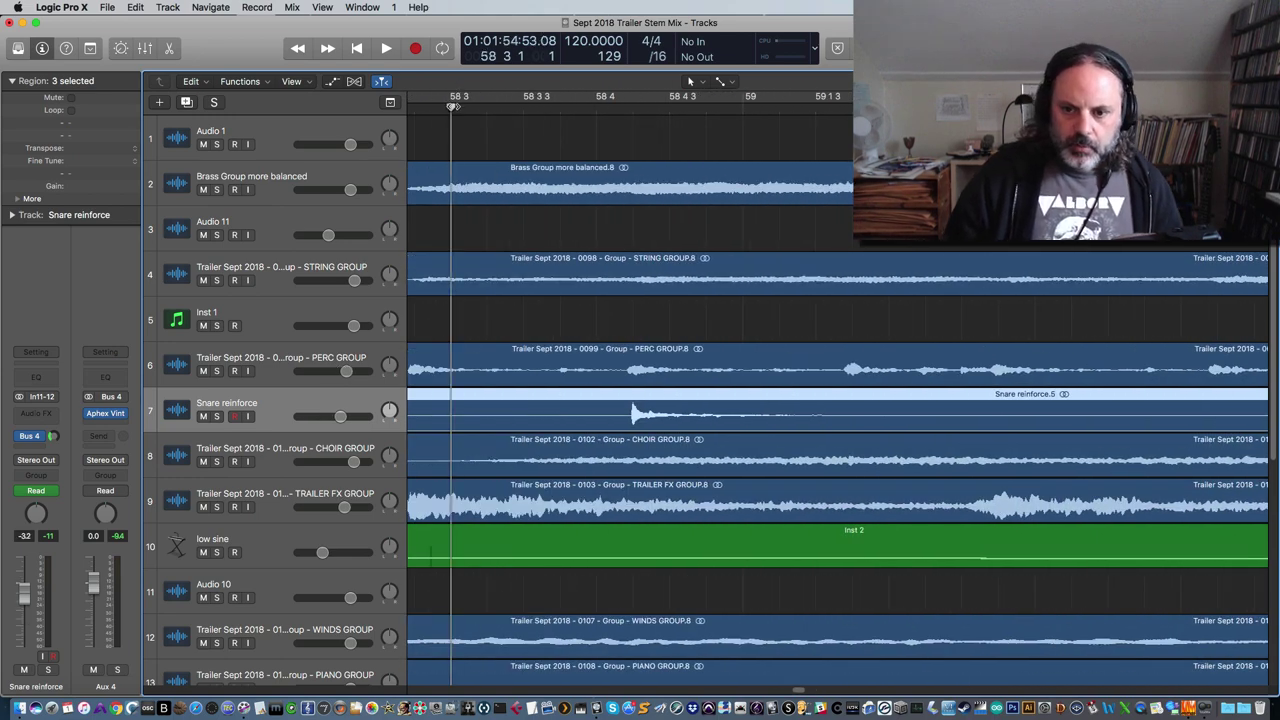
pyautogui.click(278, 451)
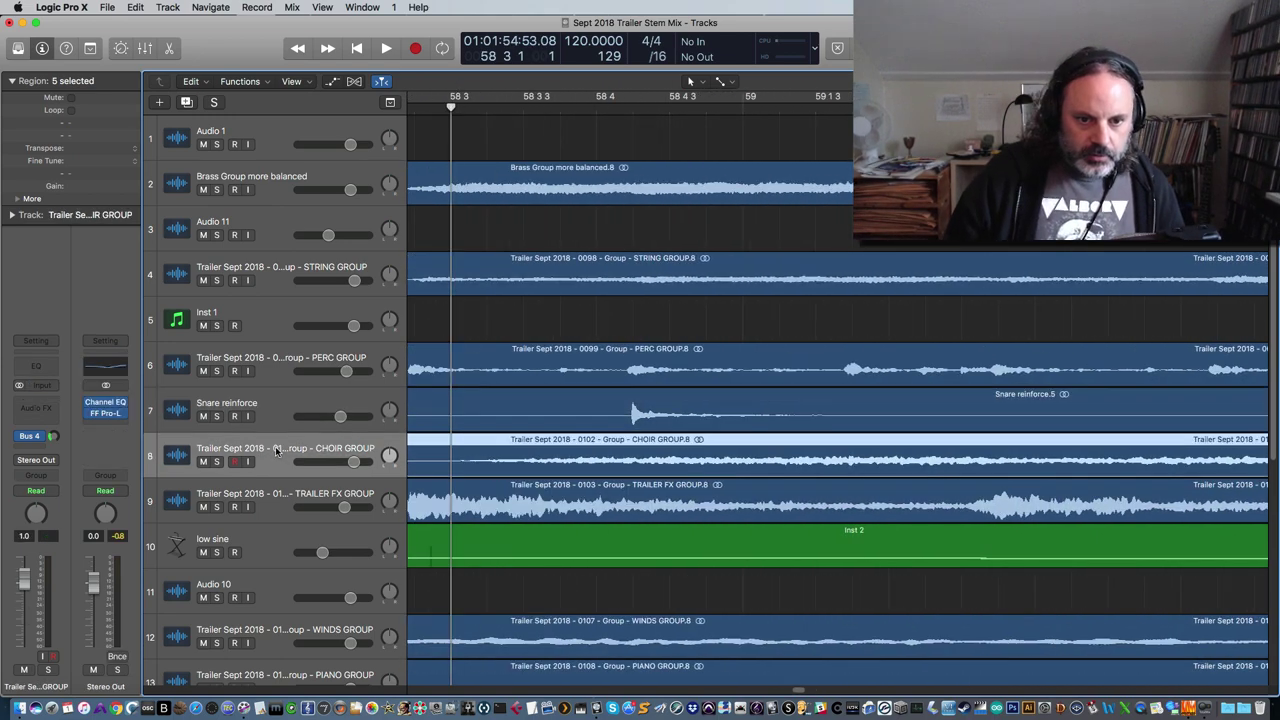
pyautogui.click(39, 437)
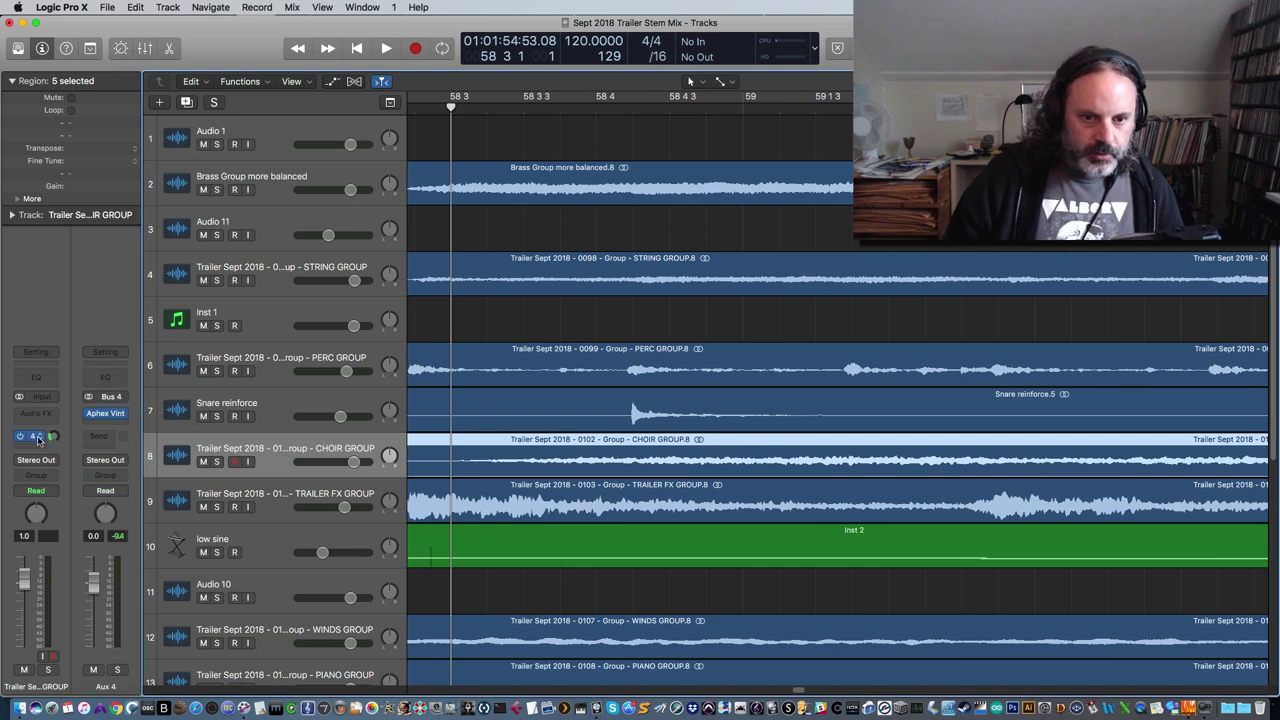
# Solo CHOIR GROUP and listen from beat 3 of bar 58 to beat 4 of bar 60
pyautogui.click(216, 462)
pyautogui.press('space')
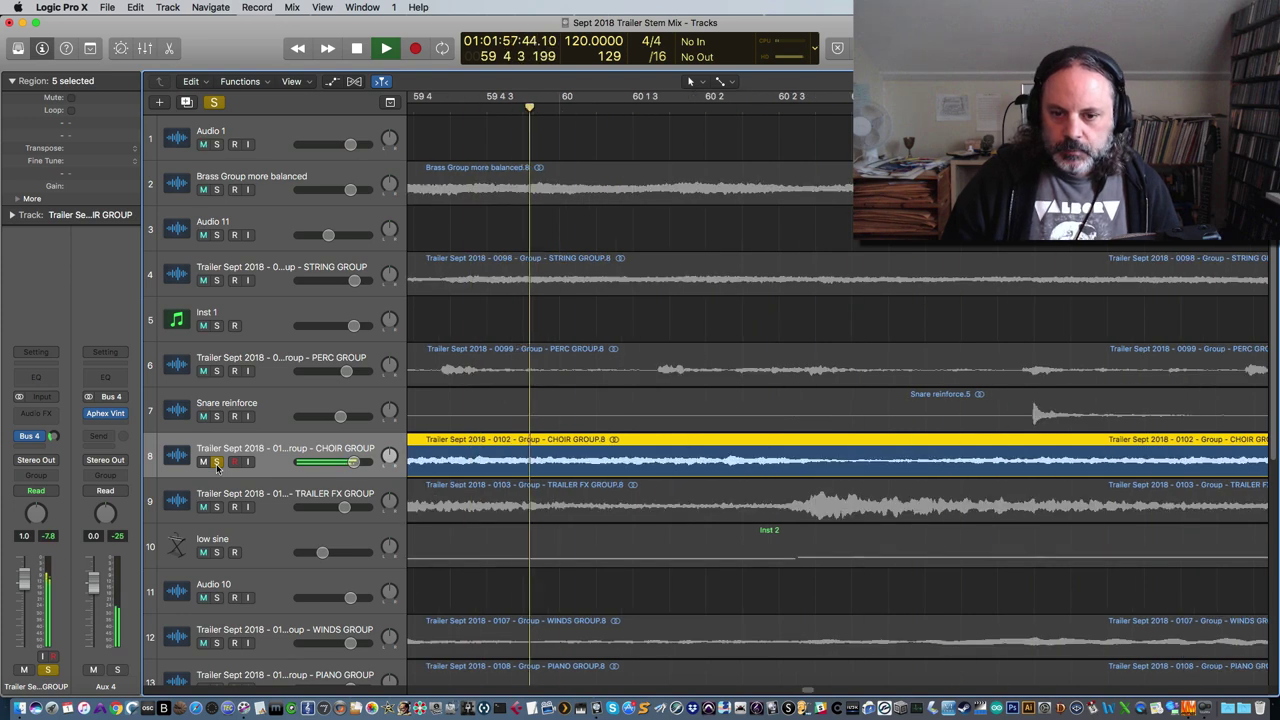
pyautogui.press('space')
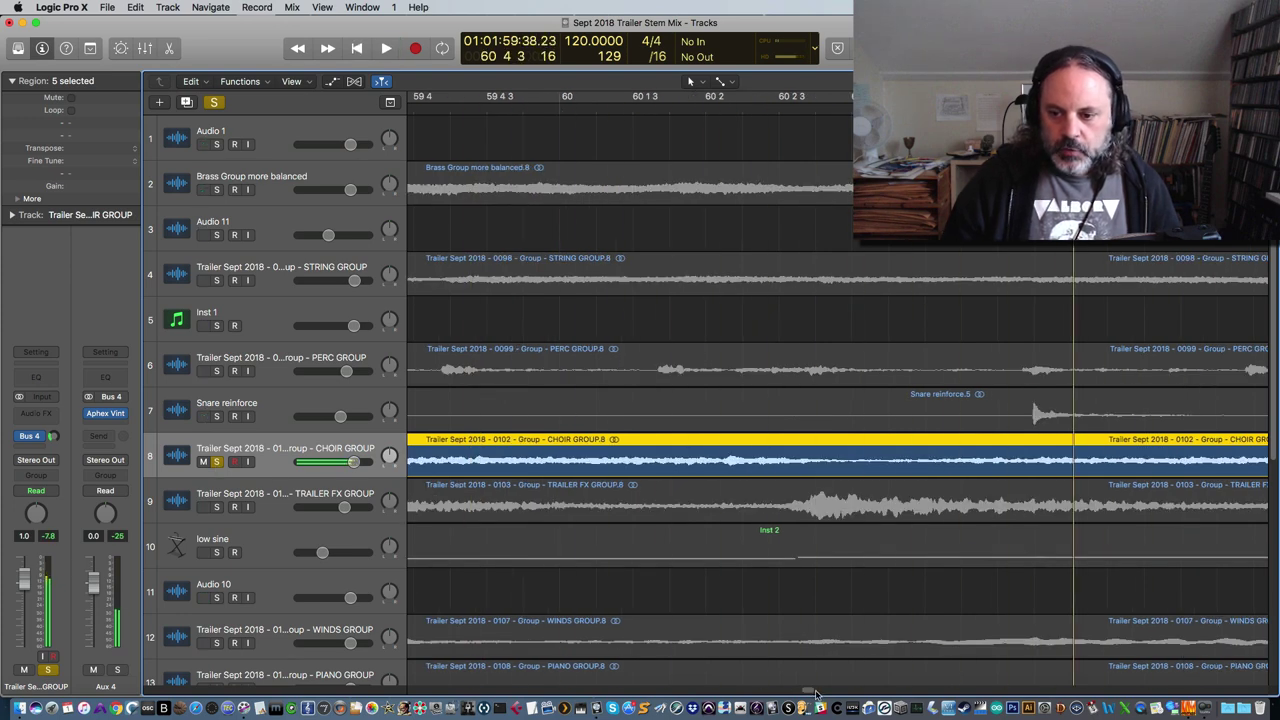
# Take CHOIR GROUP out of solo and listen to the full mix from beat 2 of bar 58 to beat 3 of bar 60
pyautogui.moveTo(811, 693); pyautogui.dragTo(799, 693)
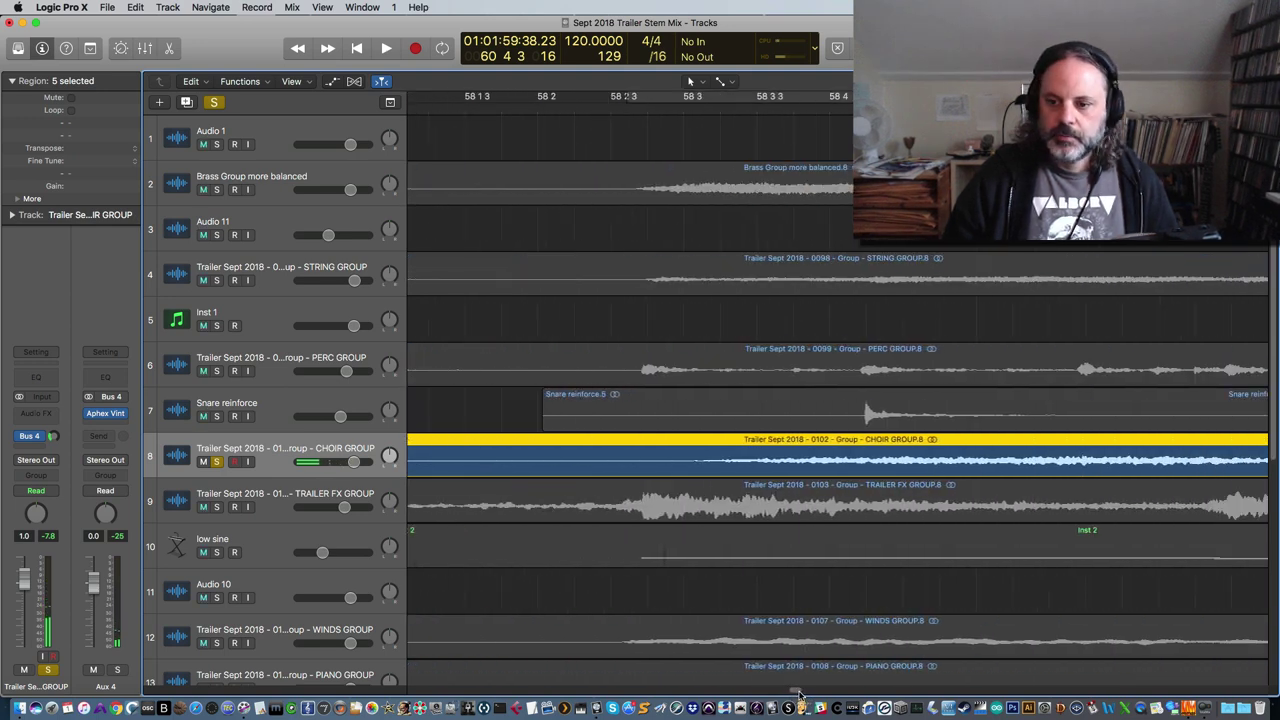
pyautogui.click(663, 110)
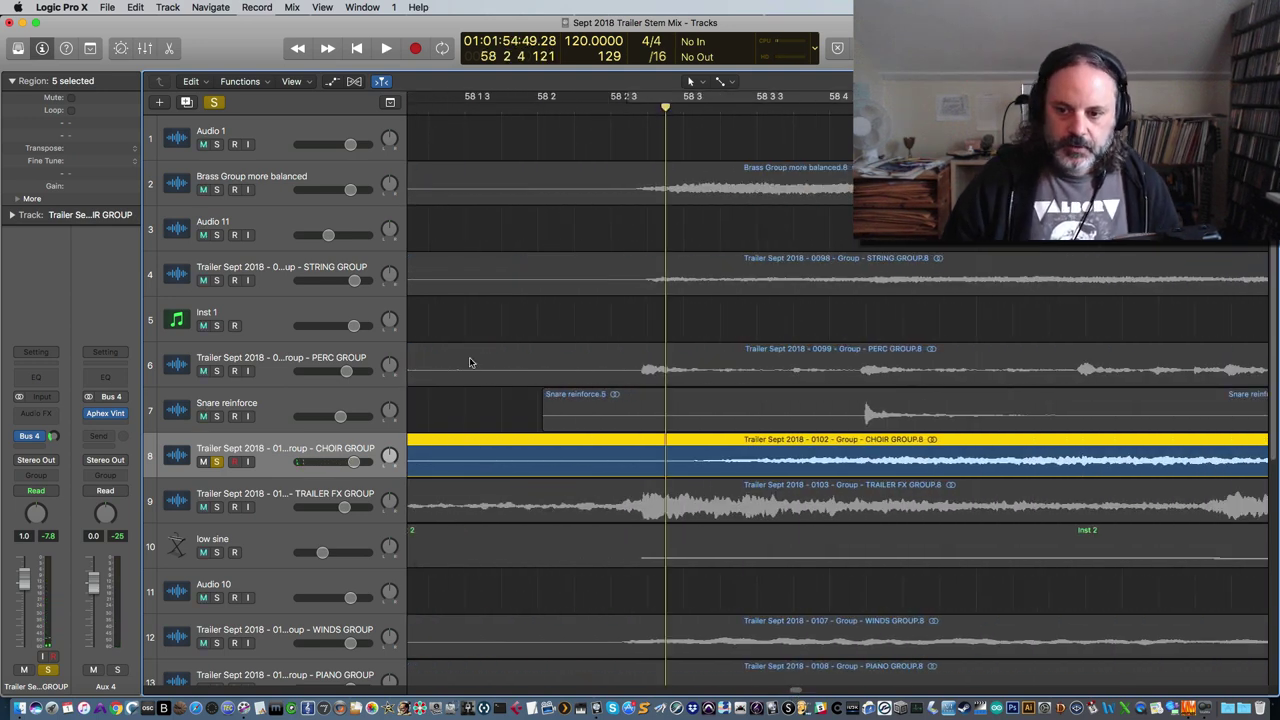
pyautogui.click(218, 462)
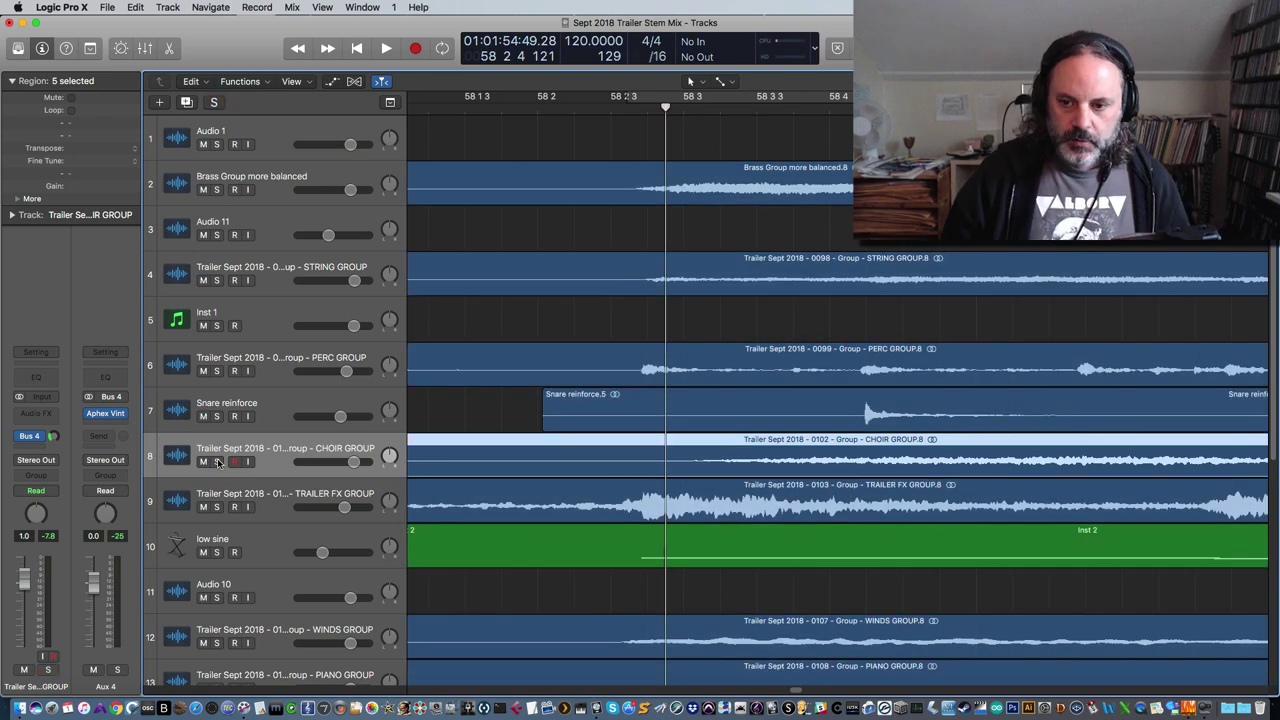
pyautogui.press('space')
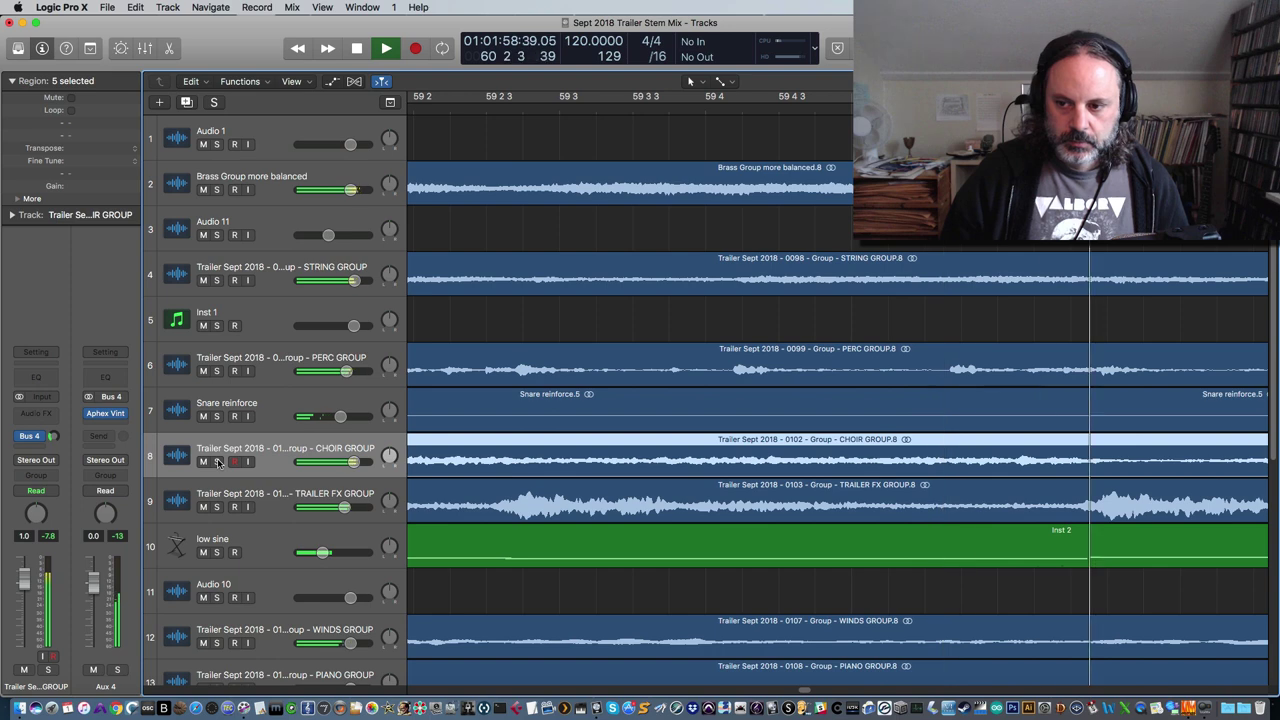
pyautogui.press('space')
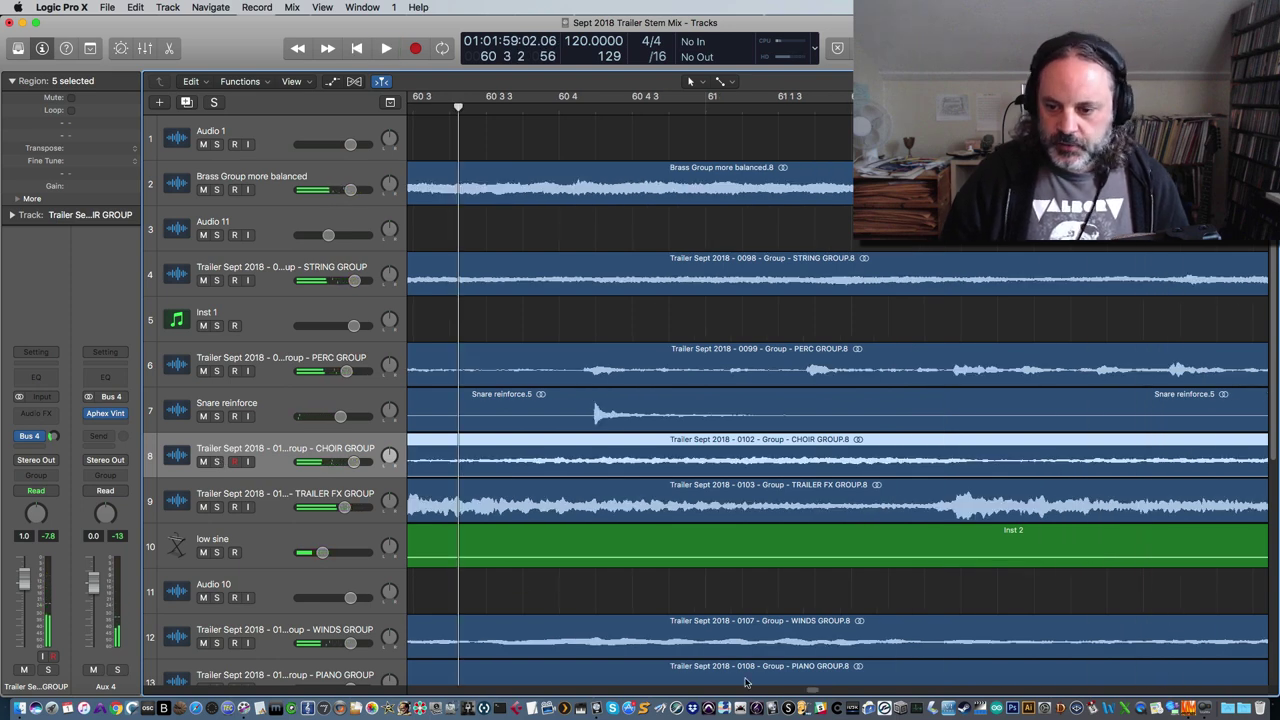
# Select TRAILER FX GROUP and listen to the full mix from beat 4 of bar 57 to beat 4 of bar 58
pyautogui.moveTo(815, 693); pyautogui.dragTo(795, 695)
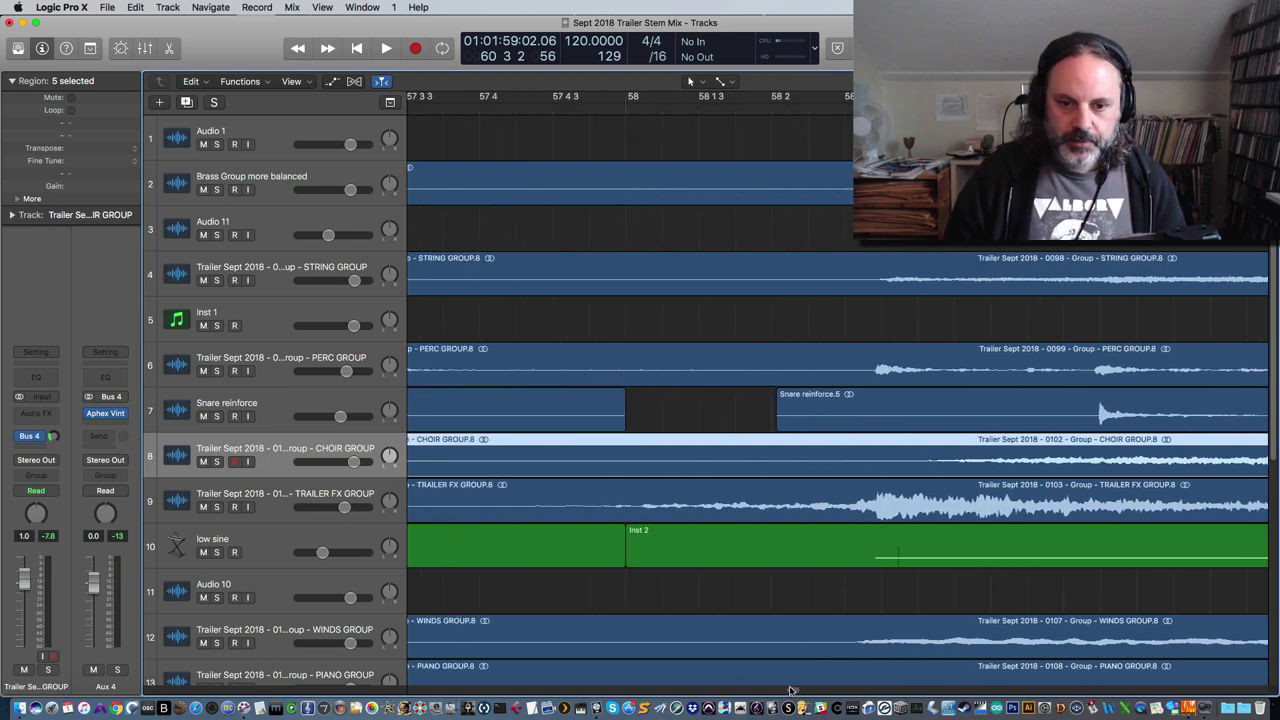
pyautogui.click(262, 500)
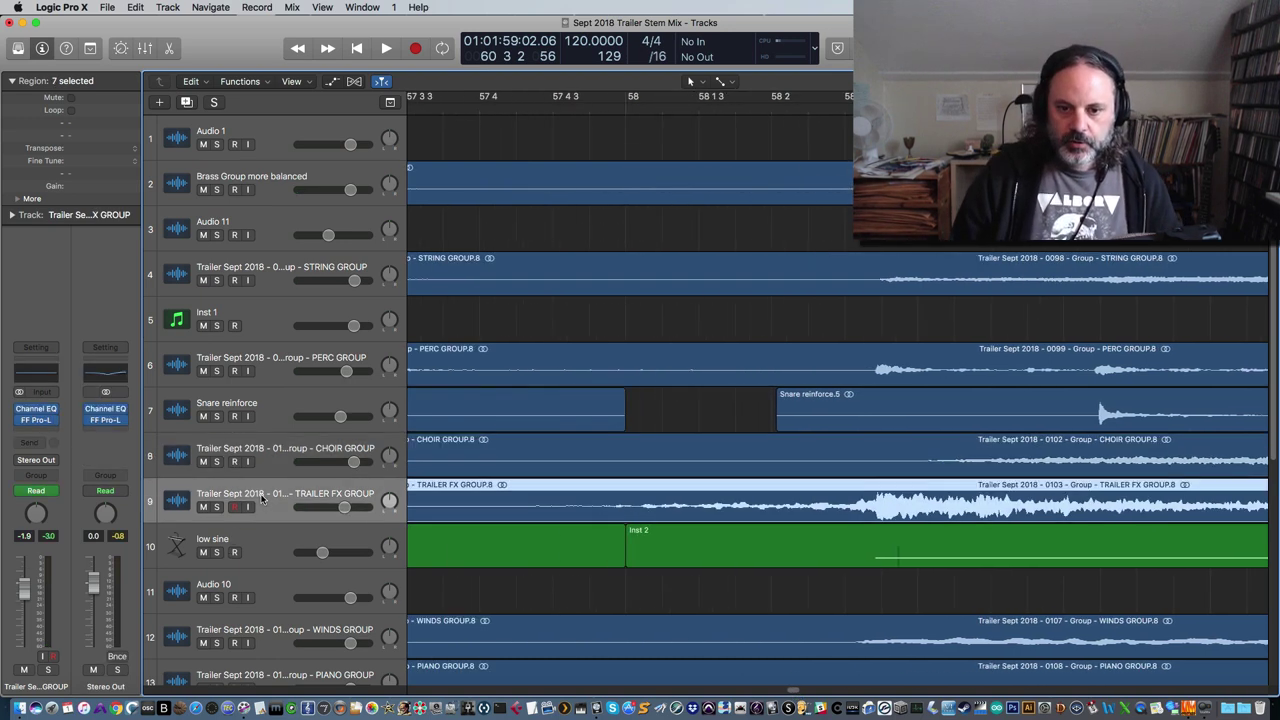
pyautogui.click(528, 109)
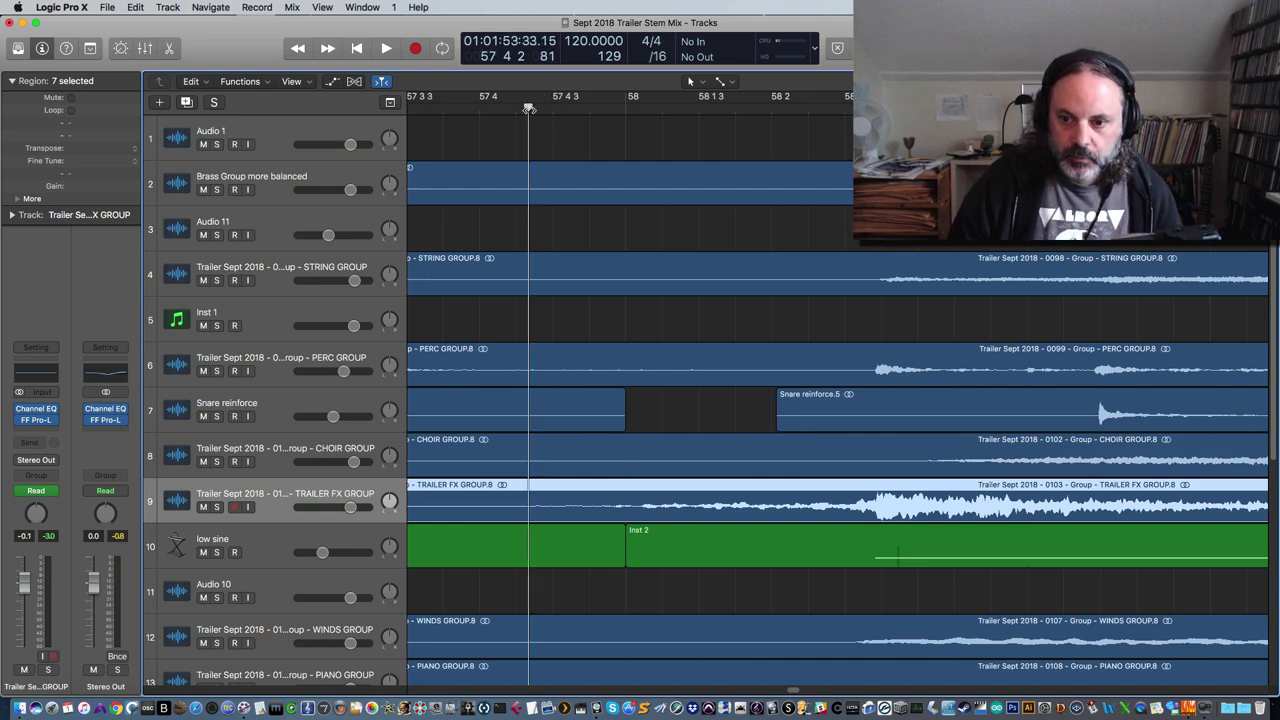
pyautogui.press('space')
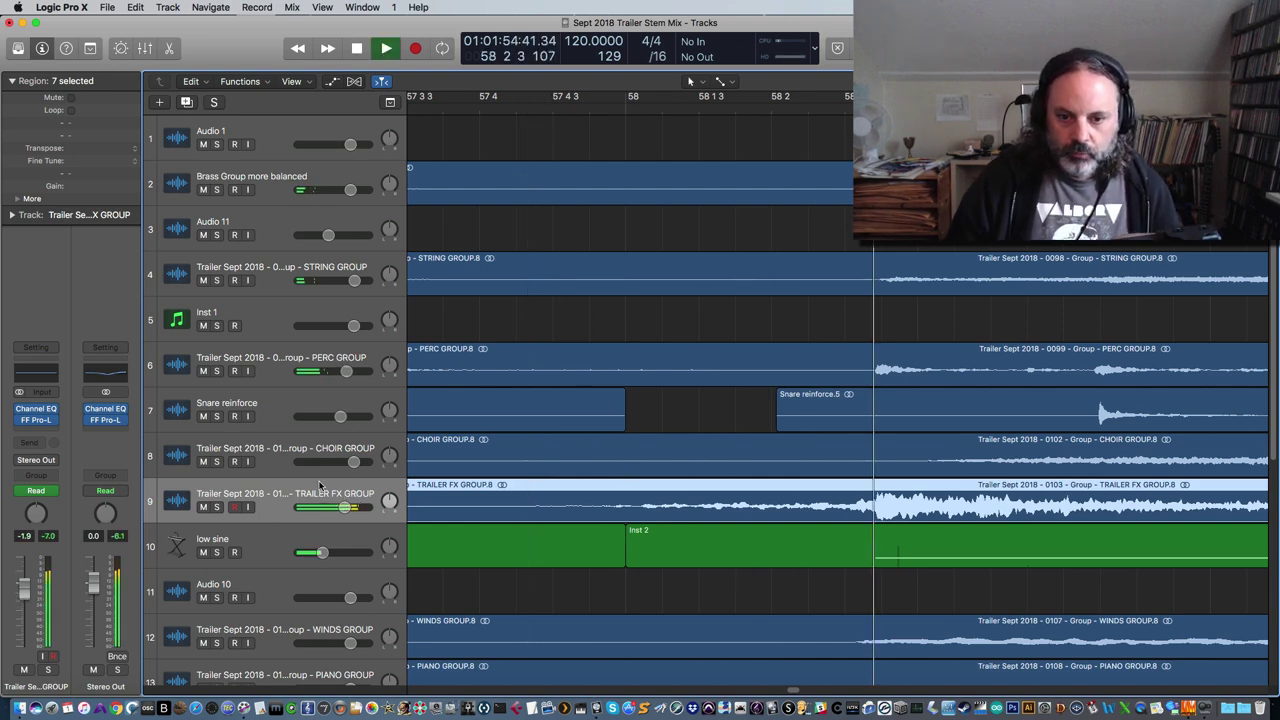
pyautogui.press('space')
# Solo TRAILER FX GROUP and inspect its Channel EQ during playback from beat 4 of bar 57 to beat 2 of bar 60
pyautogui.click(216, 507)
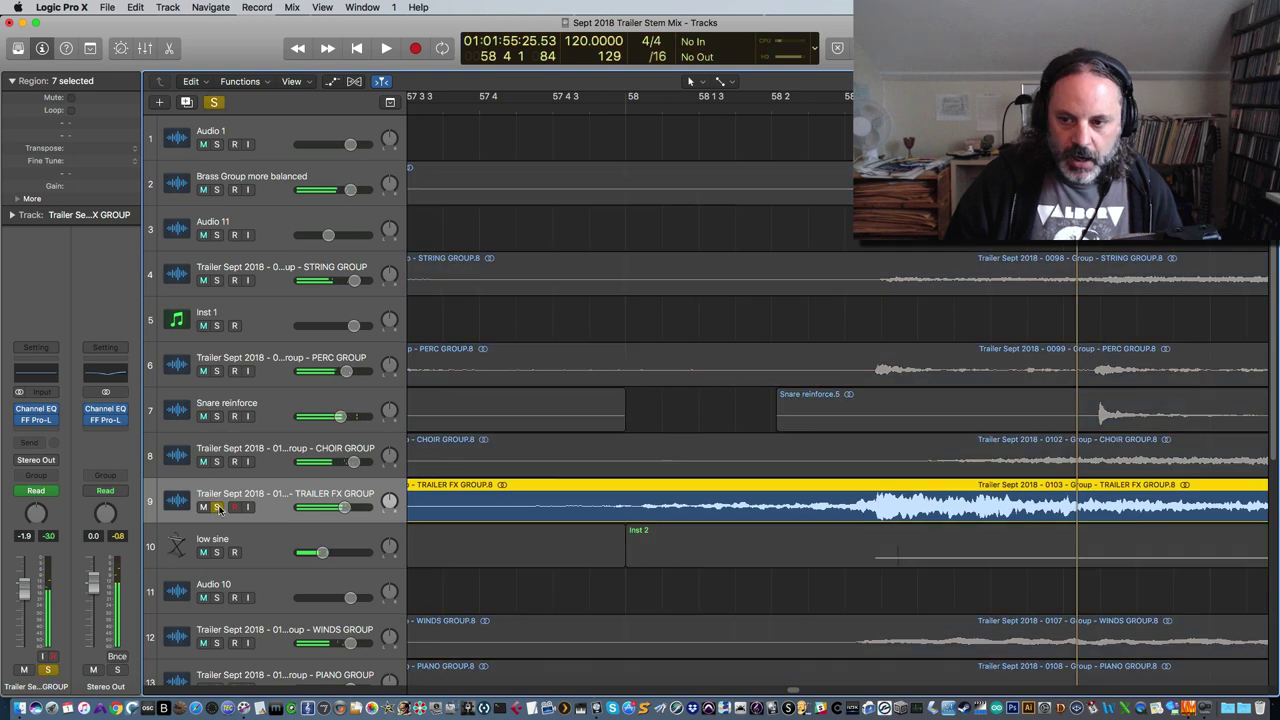
pyautogui.click(570, 112)
pyautogui.press('space')
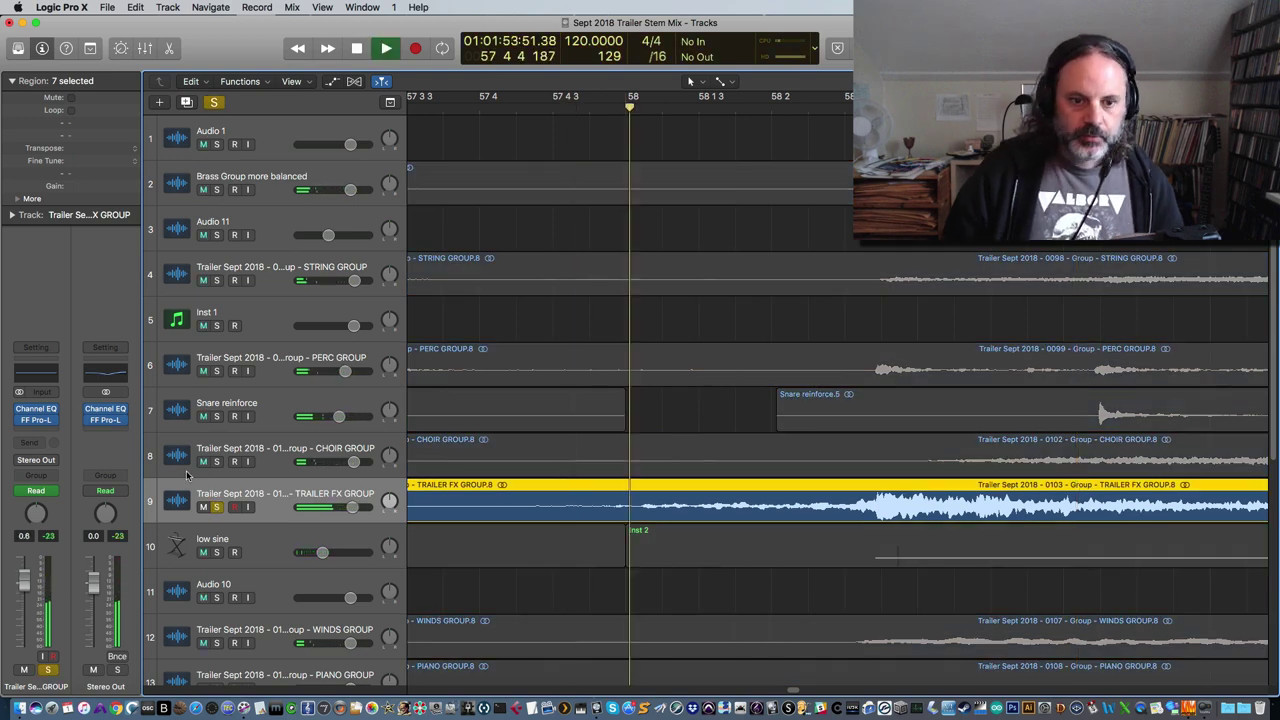
pyautogui.click(36, 410)
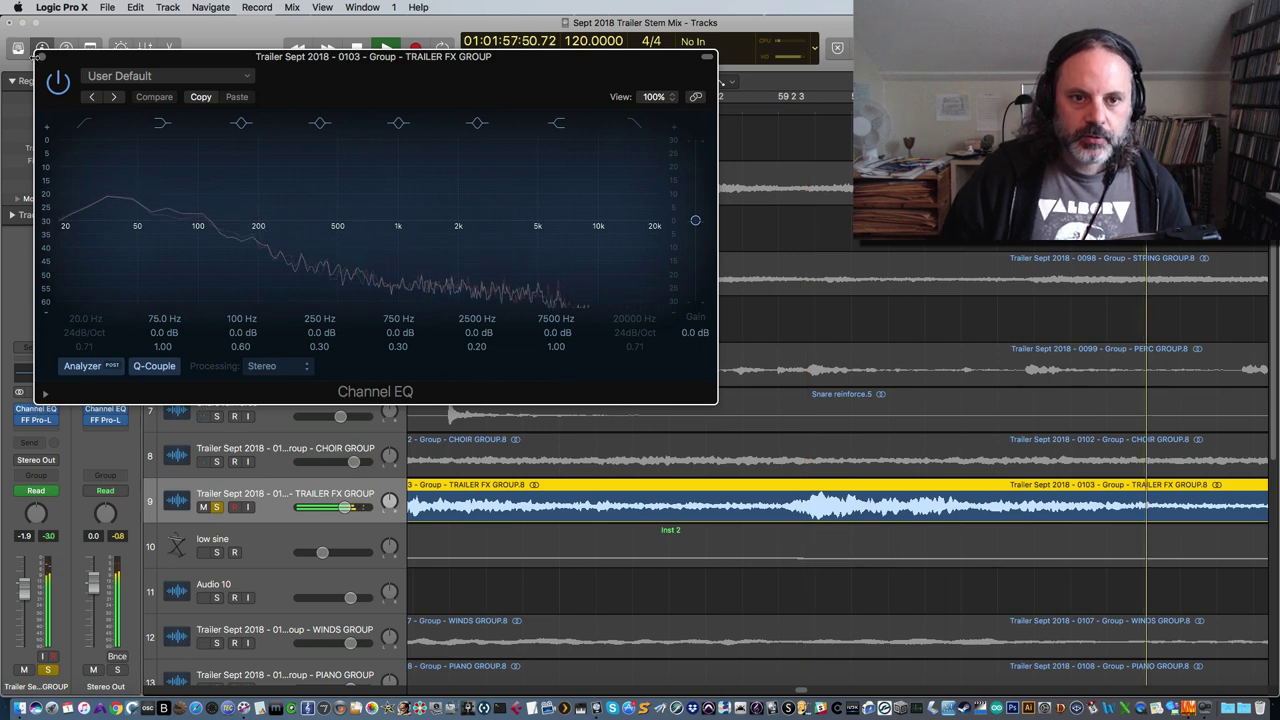
pyautogui.click(36, 410)
pyautogui.press('space')
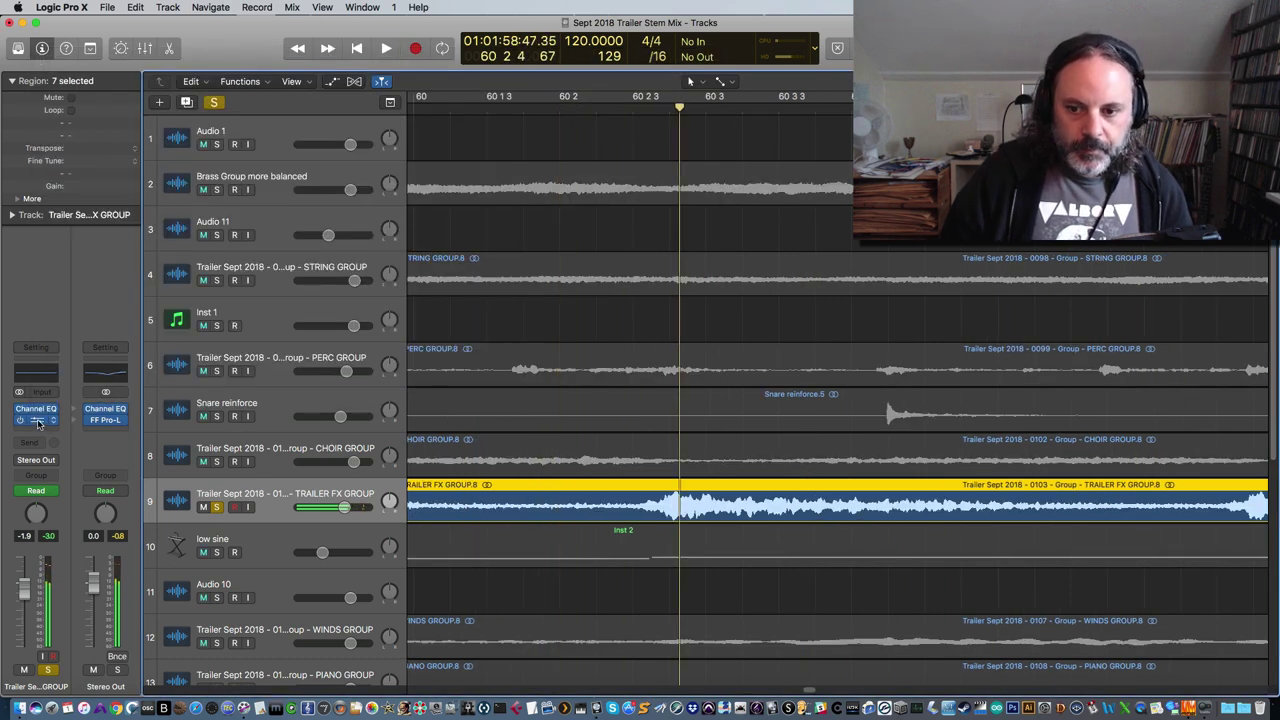
# Inspect the FF Pro-L limiter on TRAILER FX GROUP during playback and set its gain to +1.95 dB
pyautogui.click(38, 420)
pyautogui.press('space')
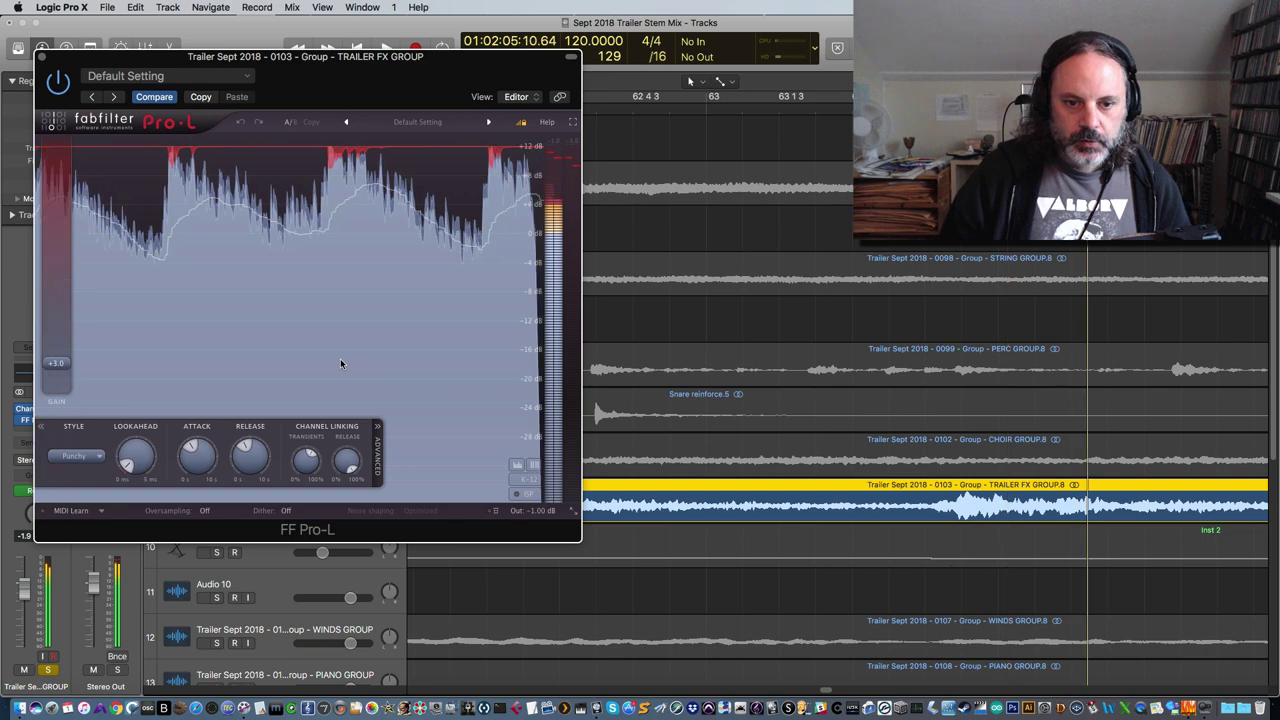
pyautogui.moveTo(56, 369)
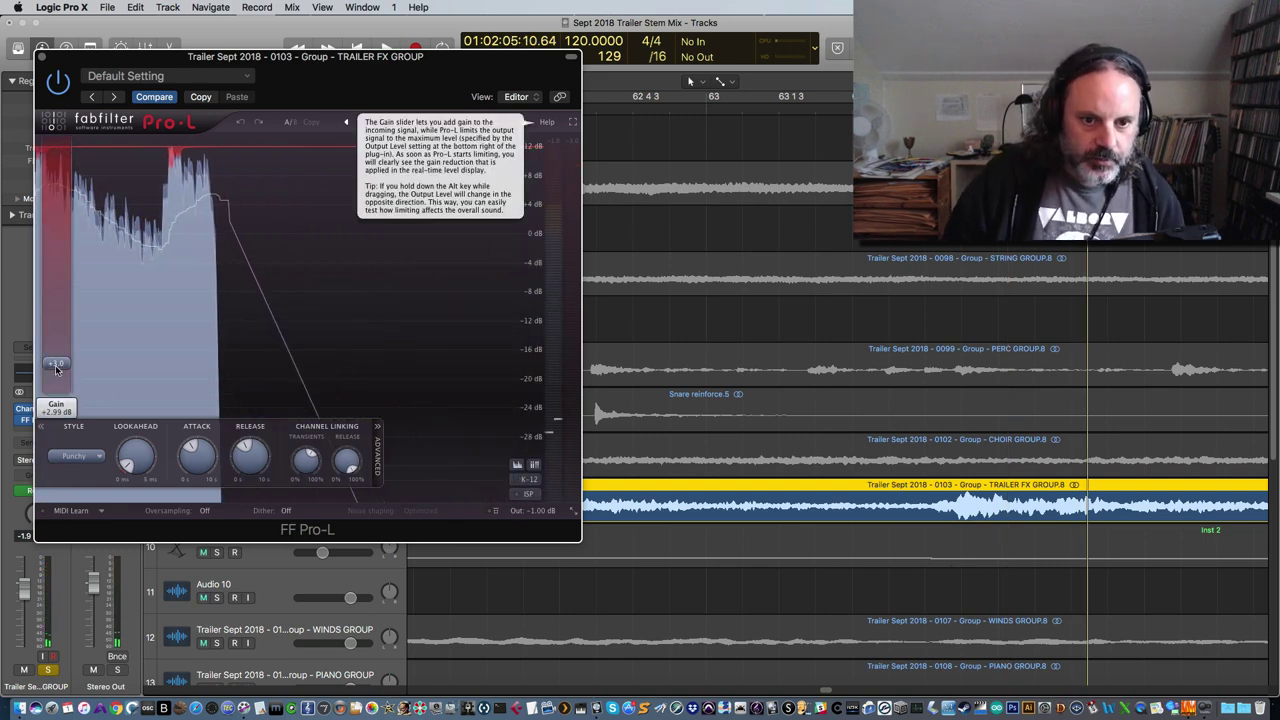
pyautogui.moveTo(56, 369); pyautogui.dragTo(58, 376)
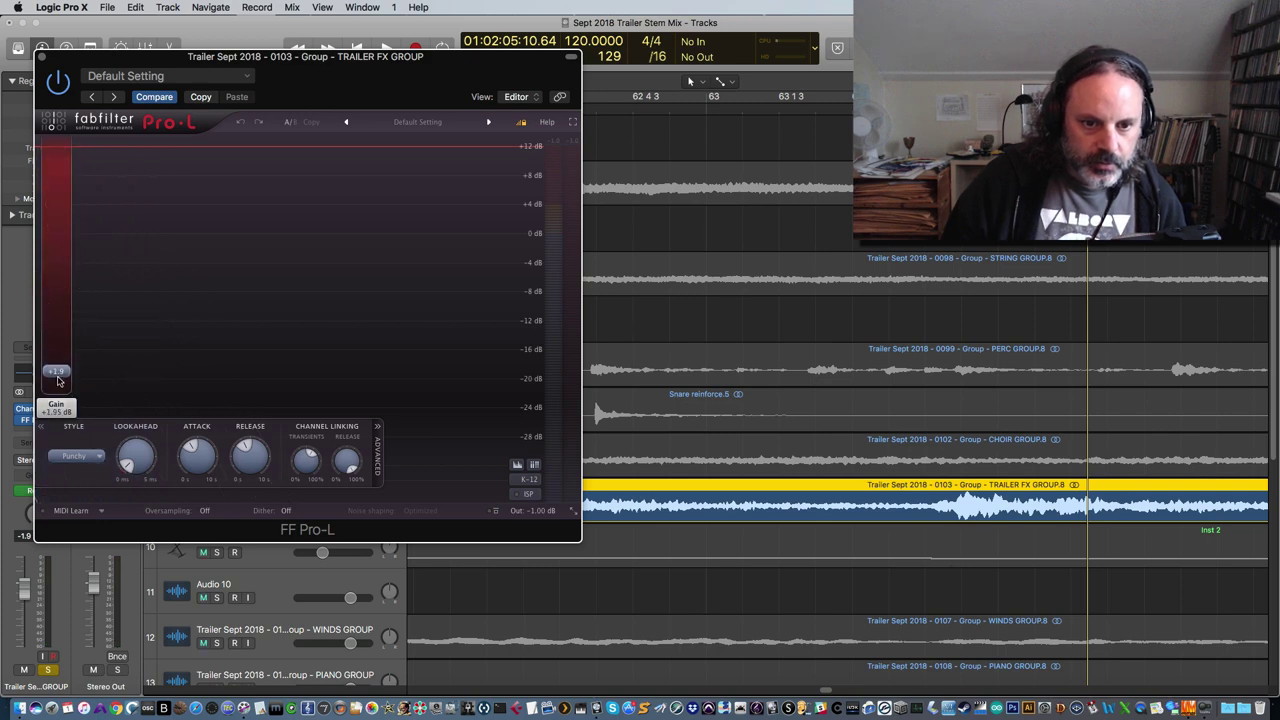
# Set the FF Pro-L gain on TRAILER FX GROUP to +2.47 dB during playback and close the plug-in
pyautogui.moveTo(58, 378); pyautogui.dragTo(58, 378)
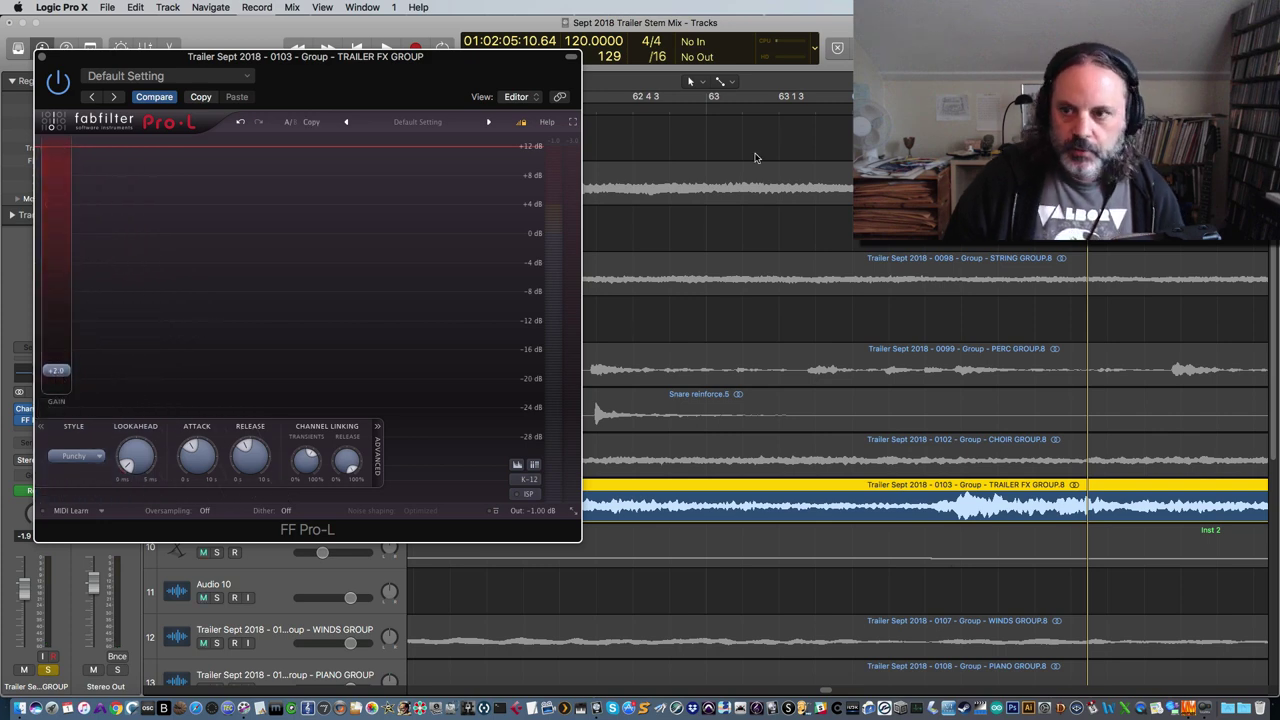
pyautogui.click(740, 100)
pyautogui.press('space')
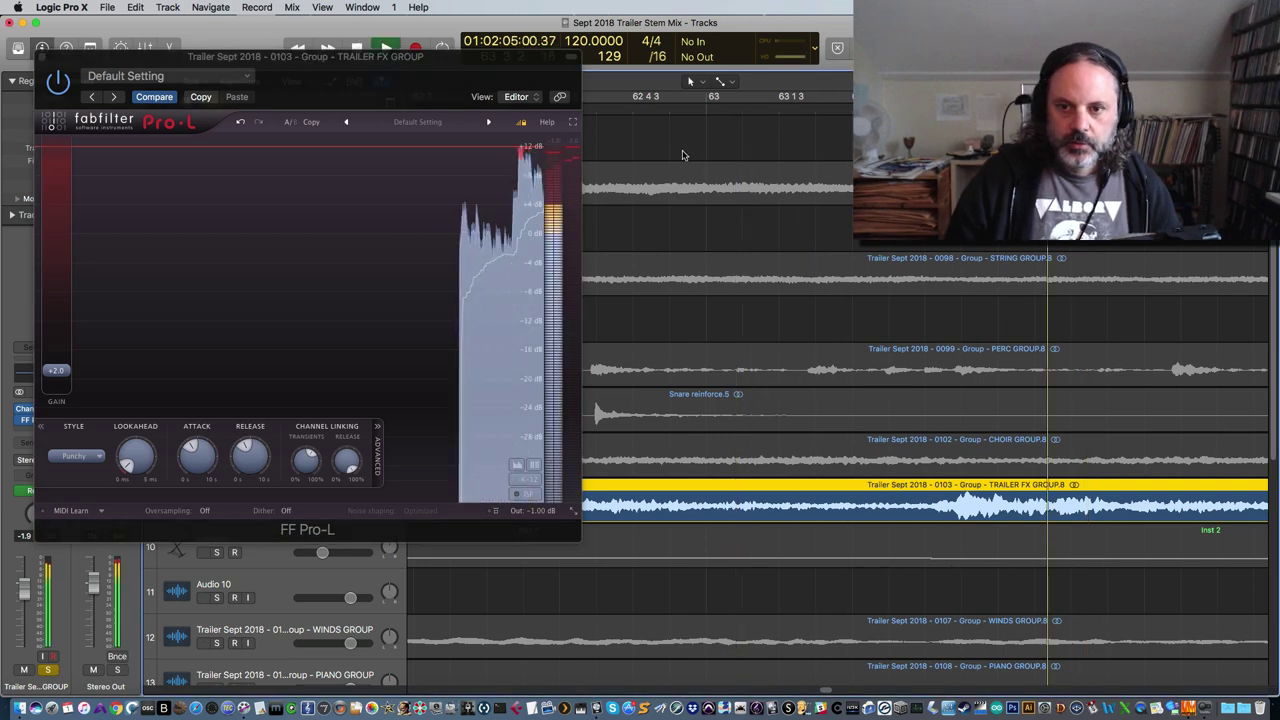
pyautogui.moveTo(68, 373)
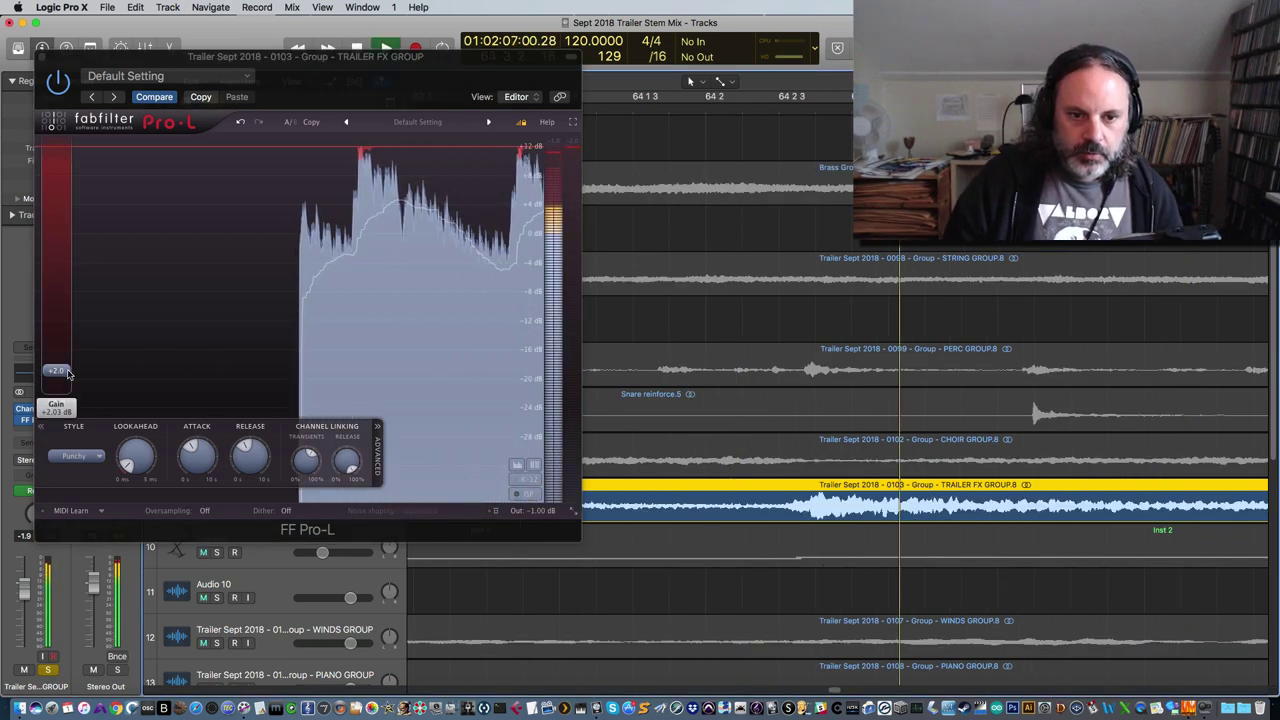
pyautogui.moveTo(68, 373); pyautogui.dragTo(66, 368)
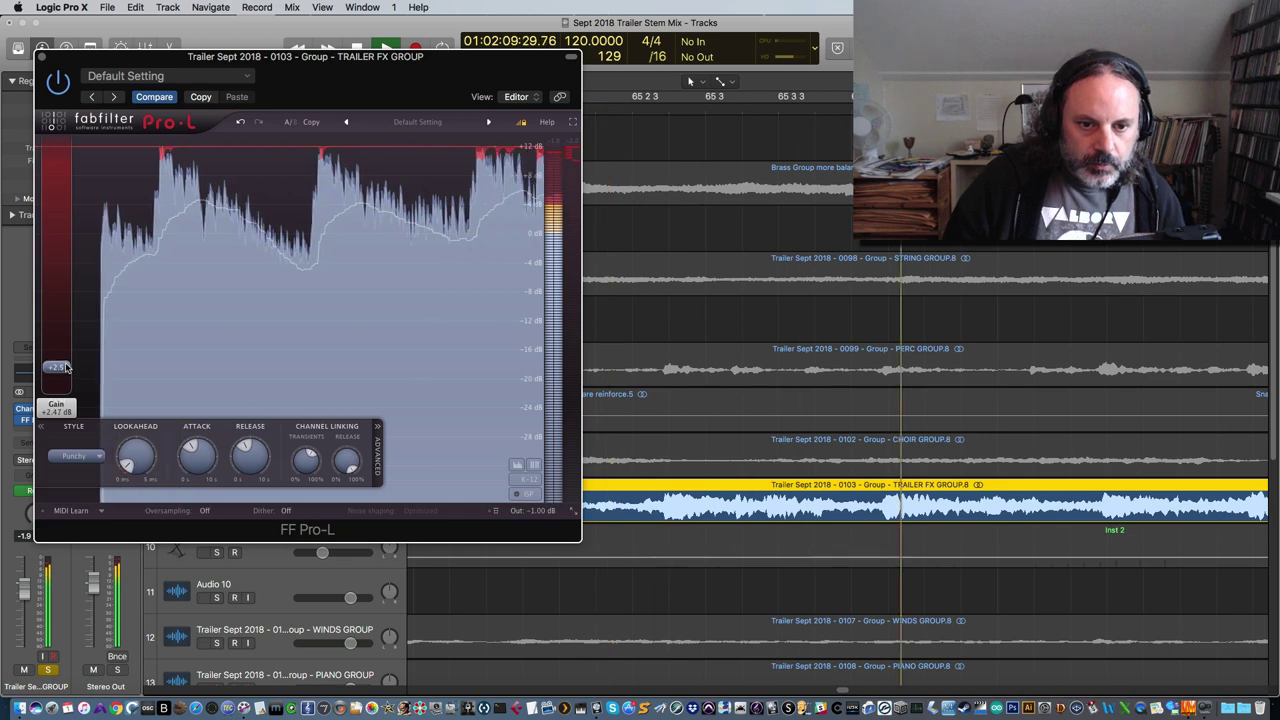
pyautogui.click(41, 58)
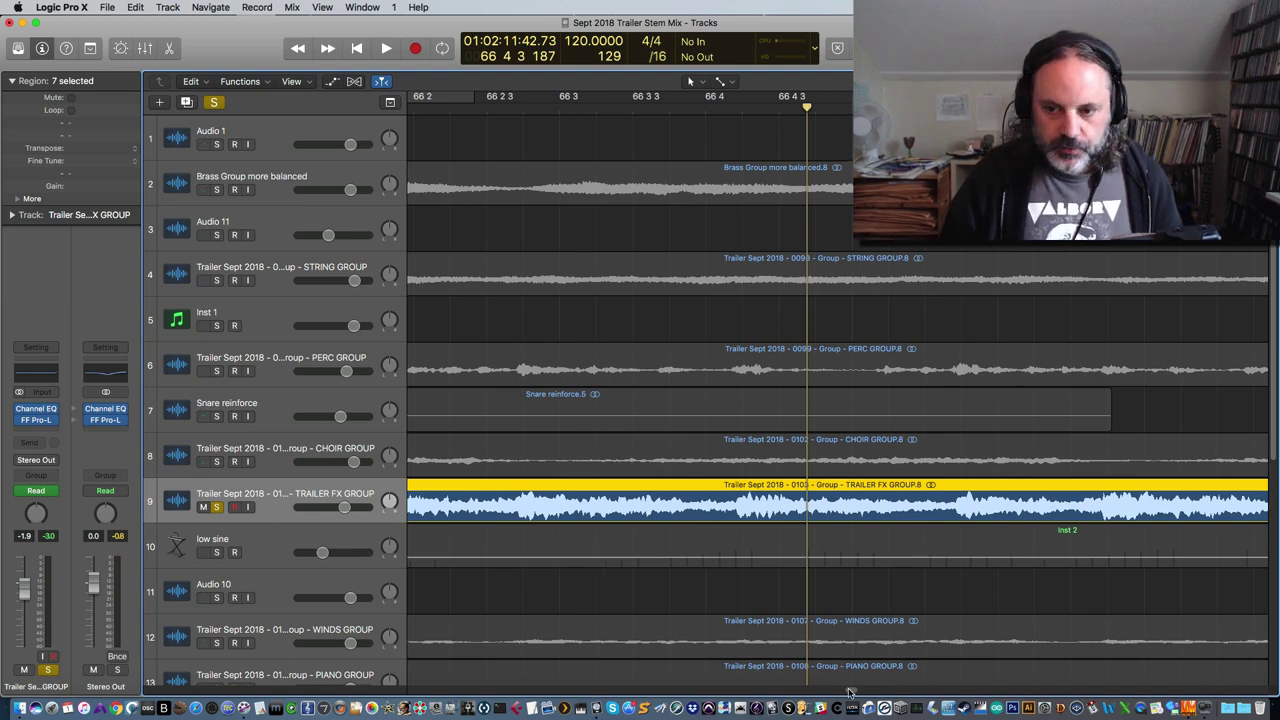
# Switch the solo from TRAILER FX GROUP to WINDS GROUP and listen to it from beat 2 of bar 65 to beat 1 of bar 67
pyautogui.hscroll(-8, 848, 692)
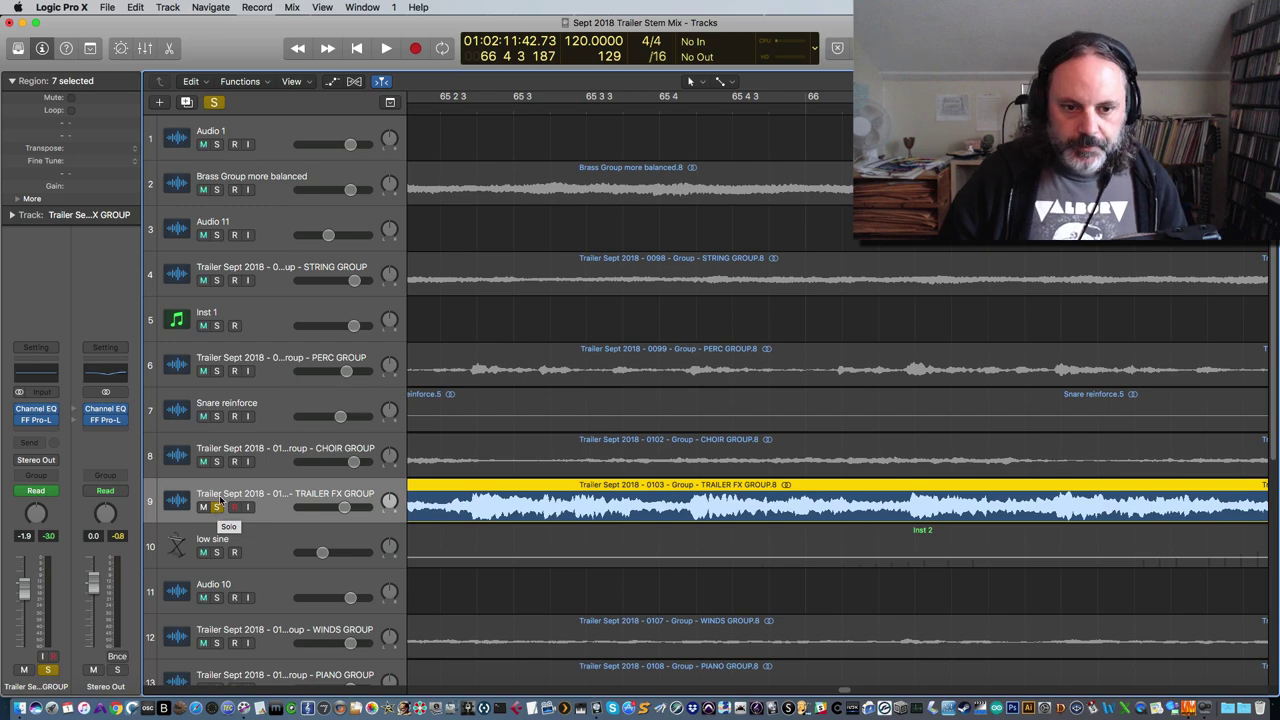
pyautogui.click(216, 507)
pyautogui.scroll(-2, 325, 495)
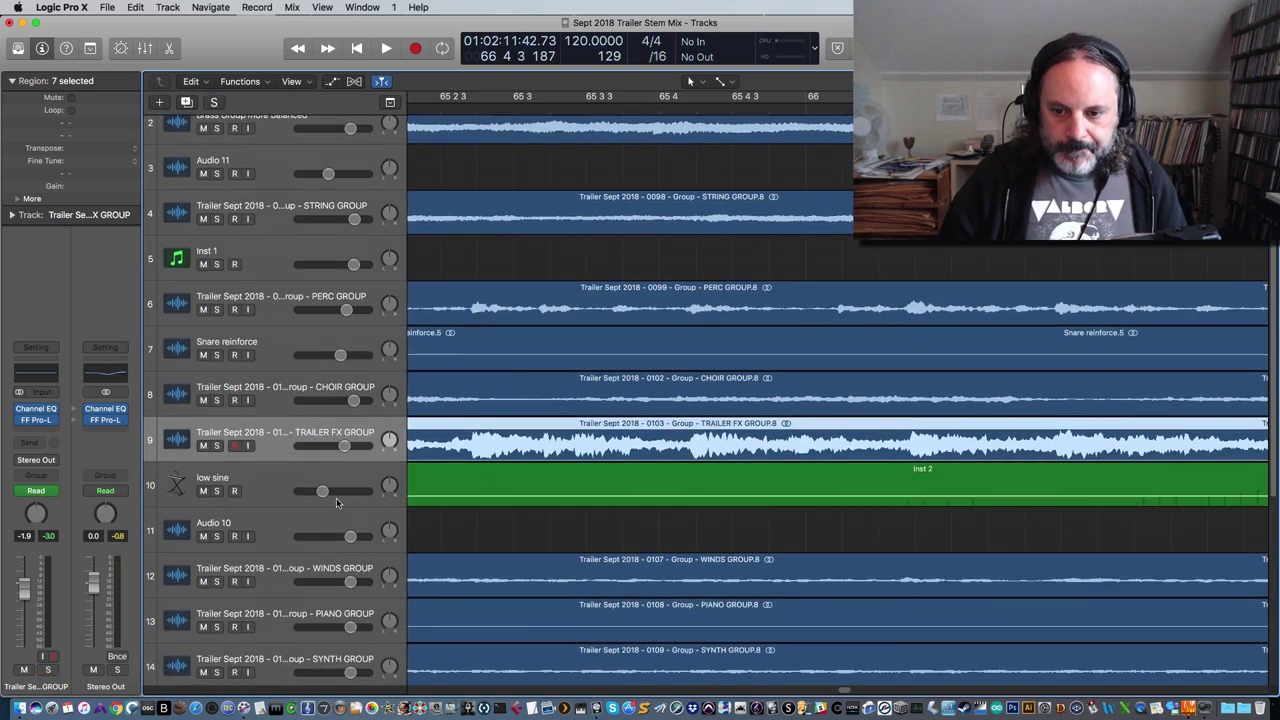
pyautogui.scroll(-5, 336, 503)
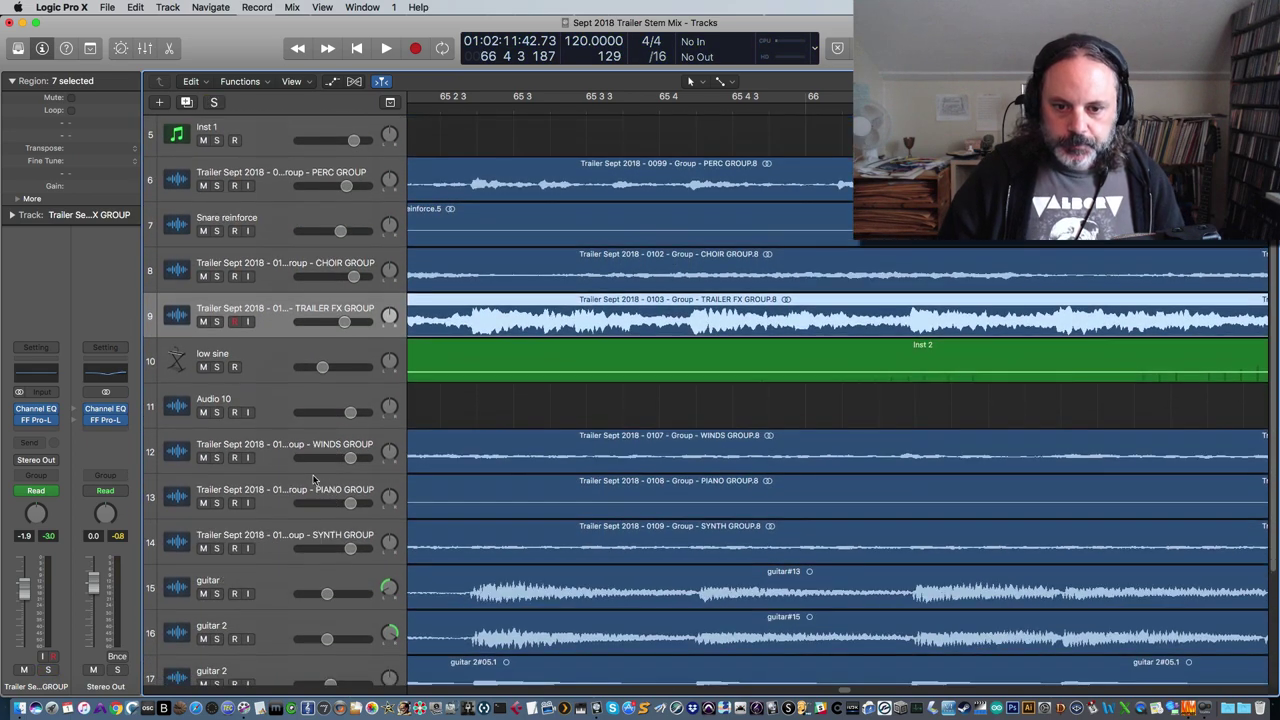
pyautogui.click(217, 457)
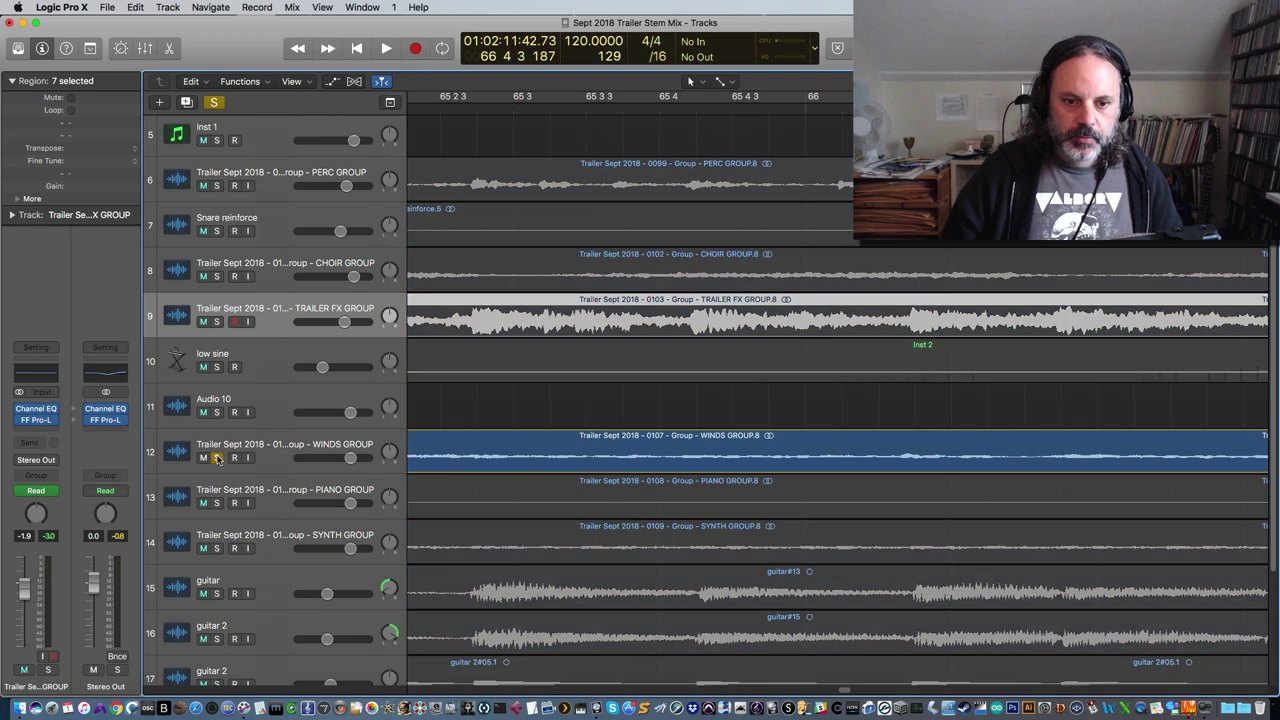
pyautogui.click(291, 449)
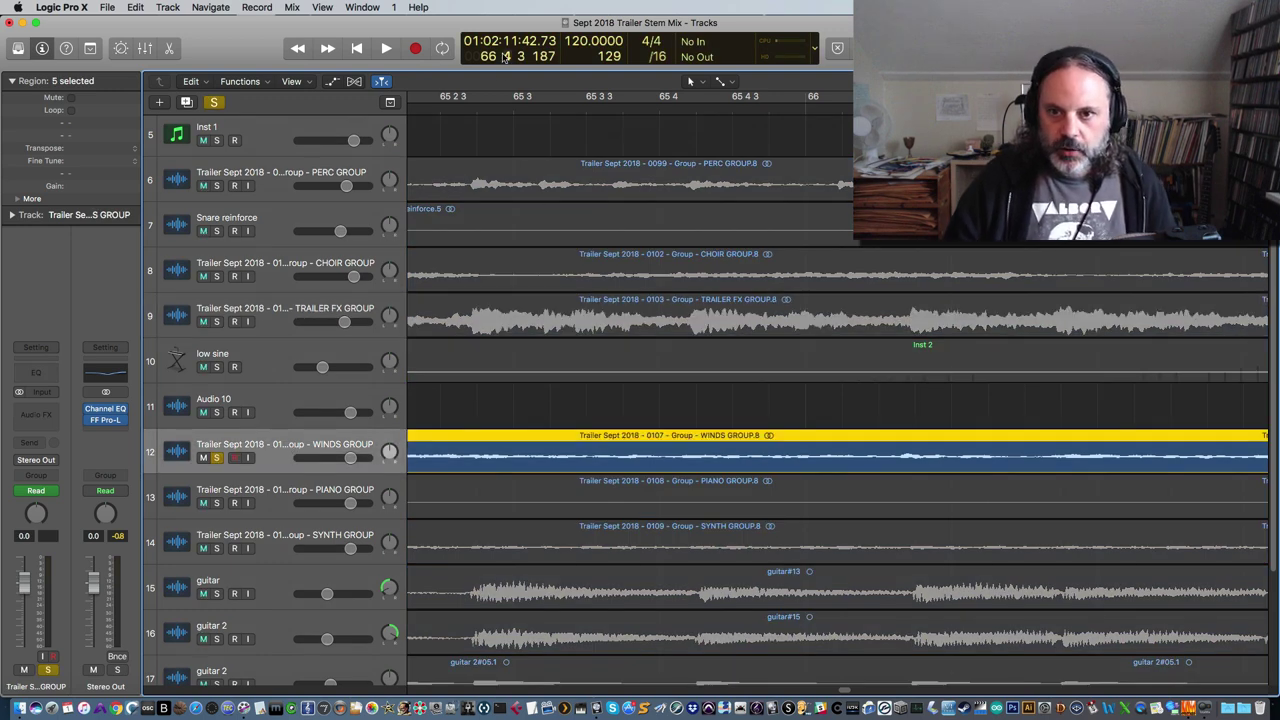
pyautogui.doubleClick(480, 108)
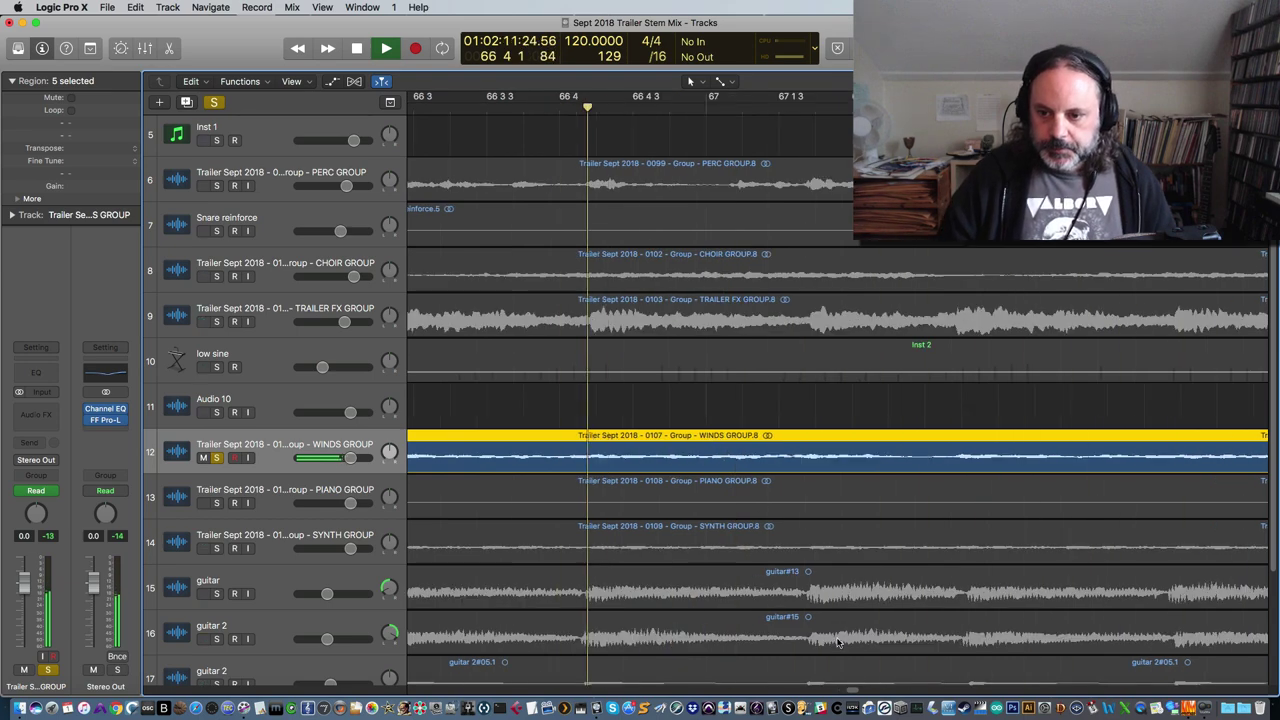
pyautogui.press('space')
# Place the playhead at beat 2 of bar 58 and solo Brass Group more balanced, STRING GROUP and CHOIR GROUP alongside WINDS GROUP
pyautogui.moveTo(852, 692); pyautogui.dragTo(793, 692)
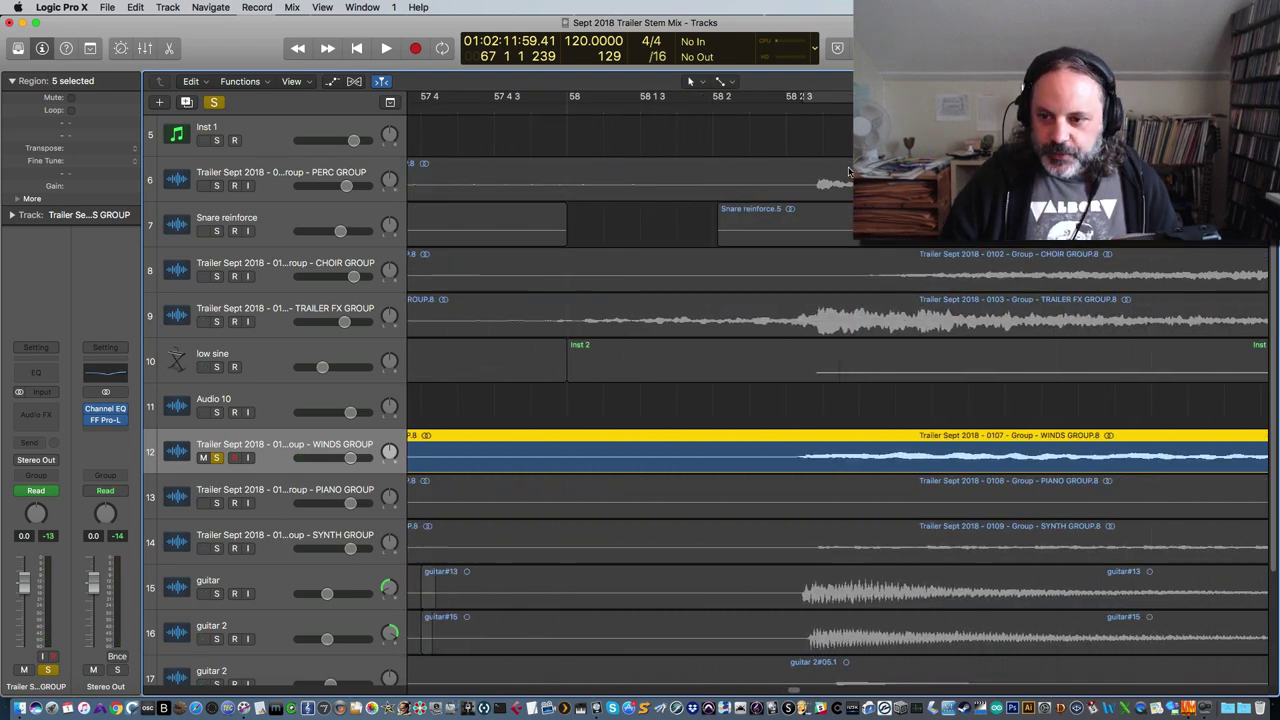
pyautogui.click(786, 110)
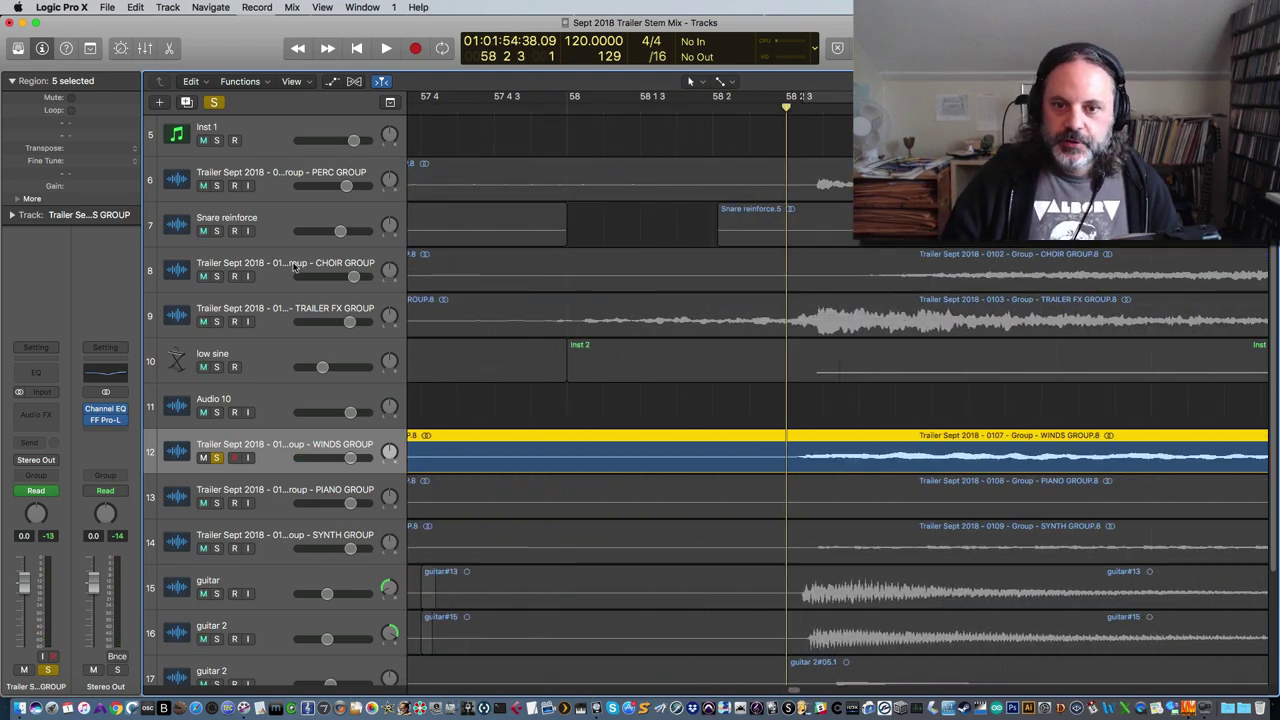
pyautogui.scroll(1, 287, 337)
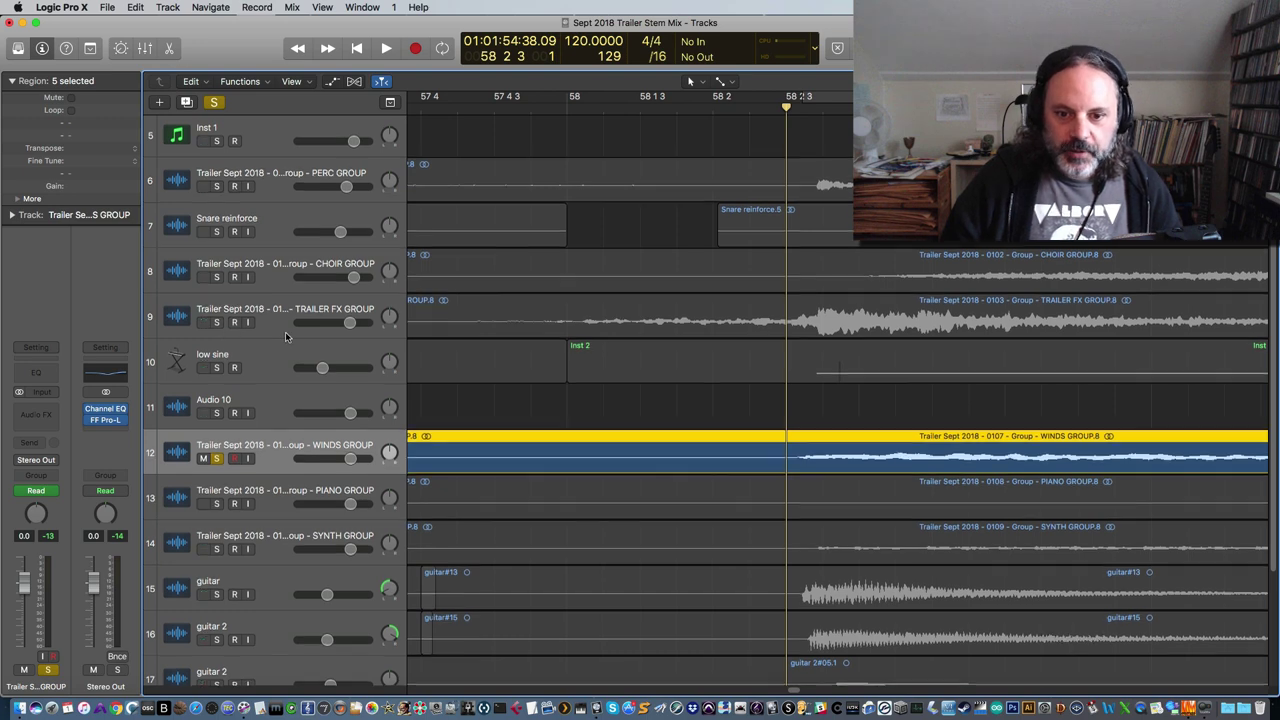
pyautogui.scroll(5, 285, 333)
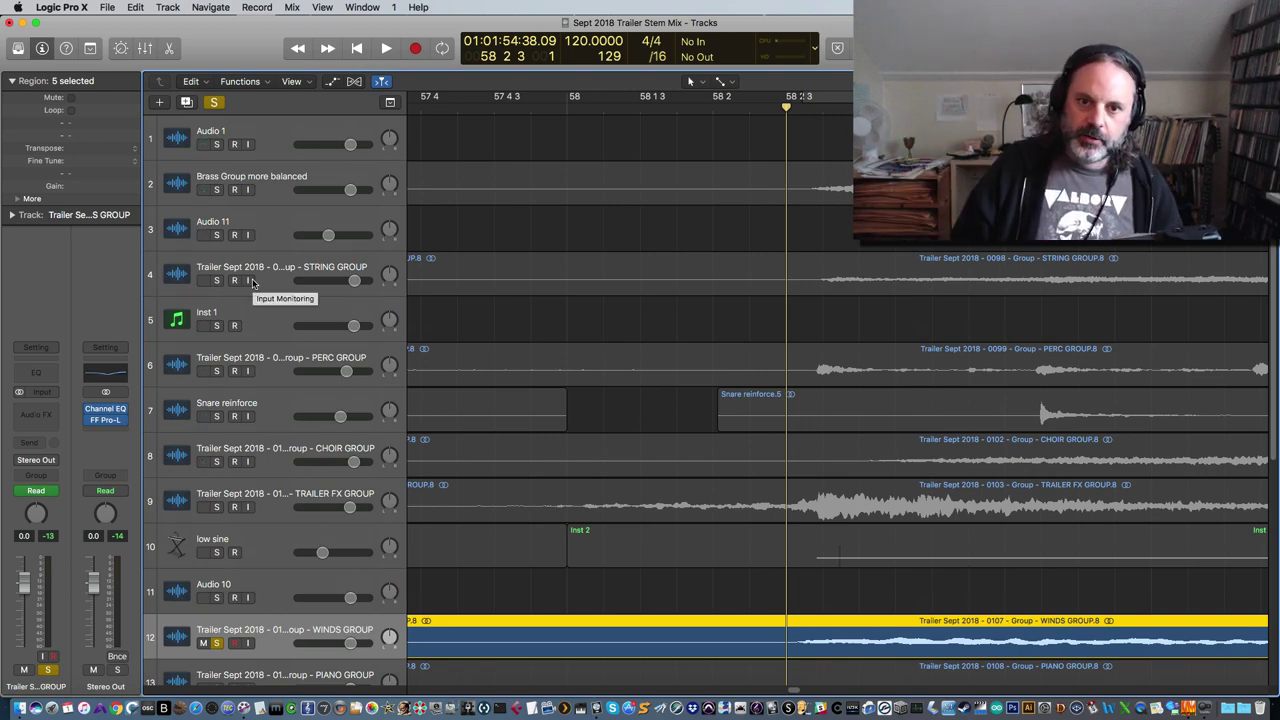
pyautogui.click(216, 190)
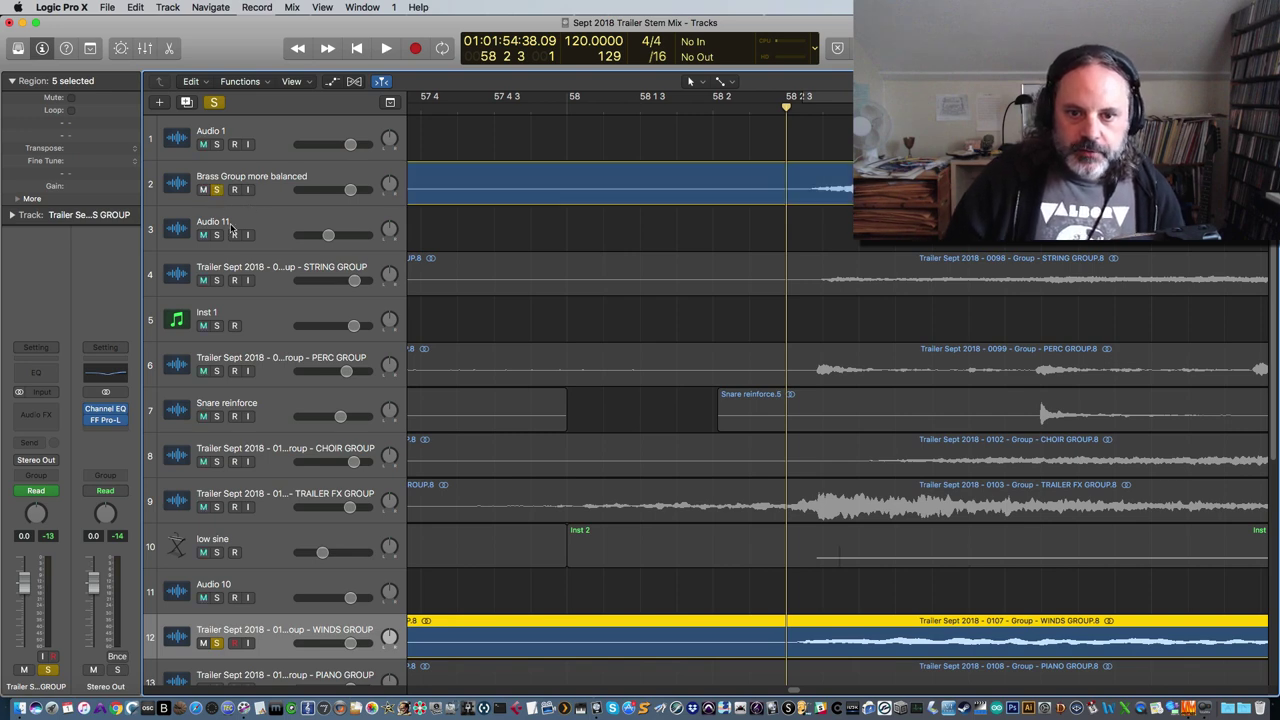
pyautogui.click(216, 281)
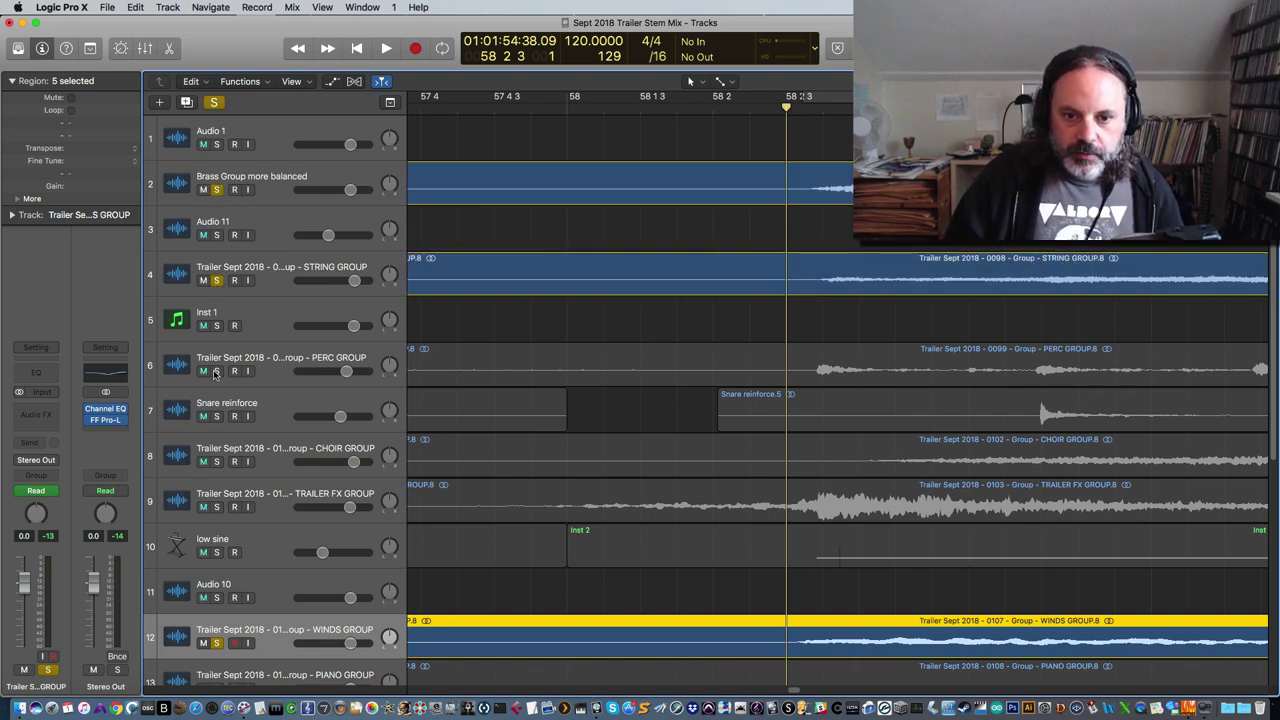
pyautogui.click(216, 462)
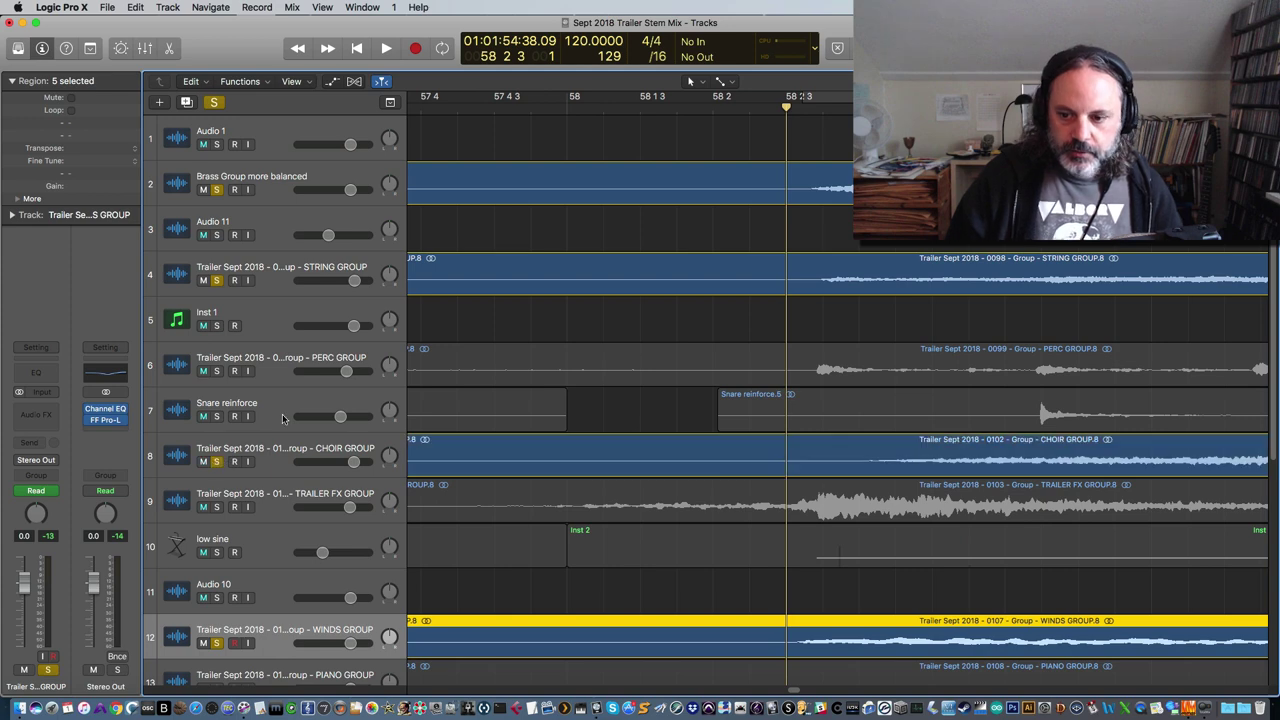
# Listen to the soloed brass, strings, choir and winds from beat 2 of bar 58 to beat 1 of bar 66
pyautogui.press('space')
pyautogui.scroll(-1, 499, 407)
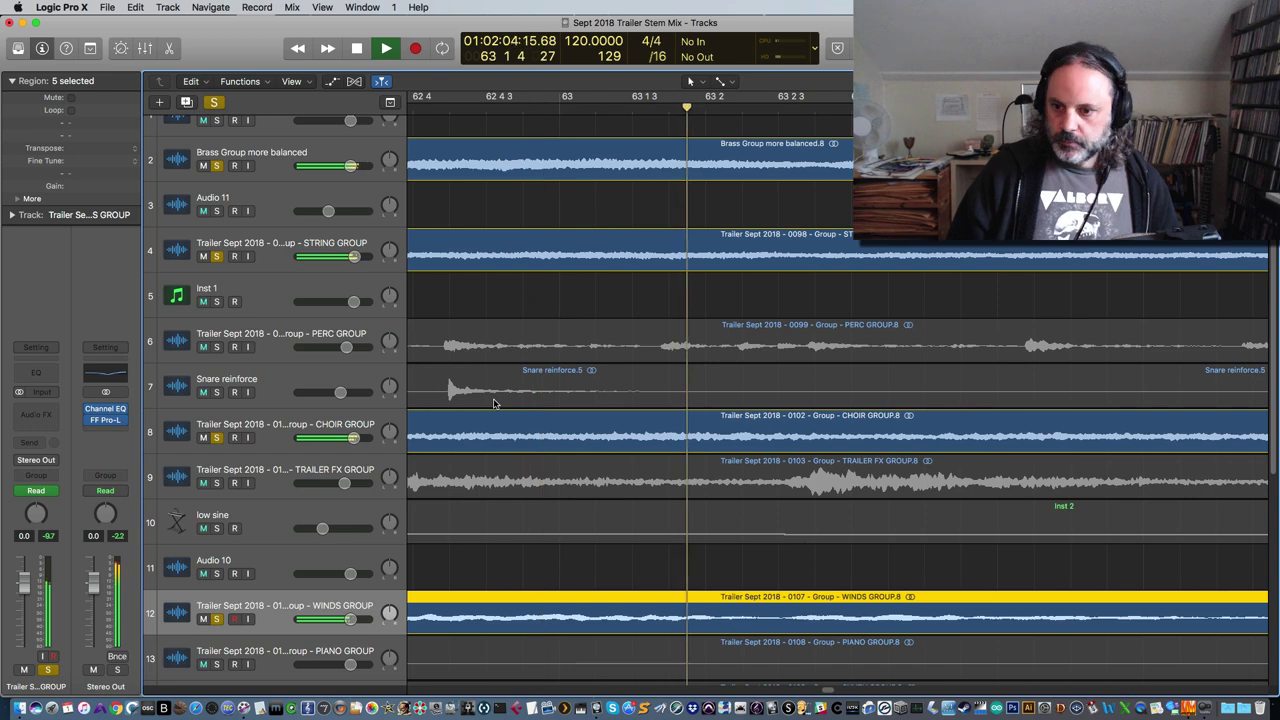
pyautogui.press('space')
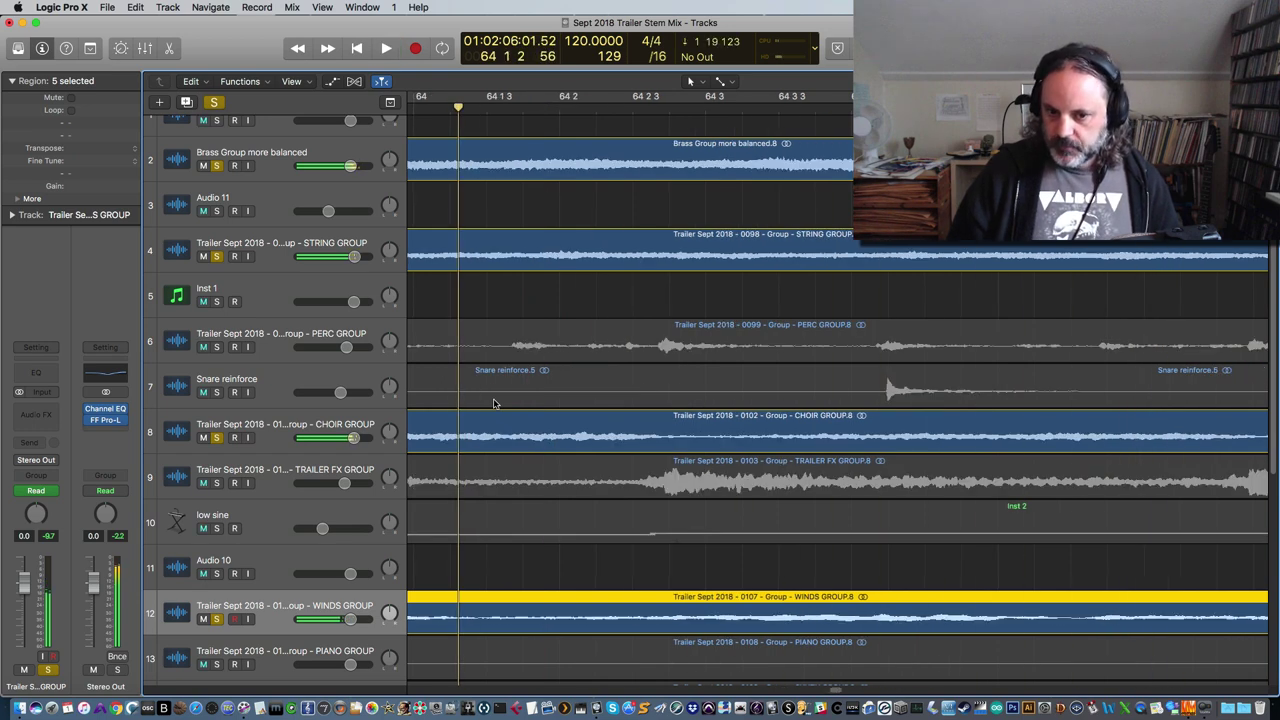
pyautogui.scroll(-1, 452, 432)
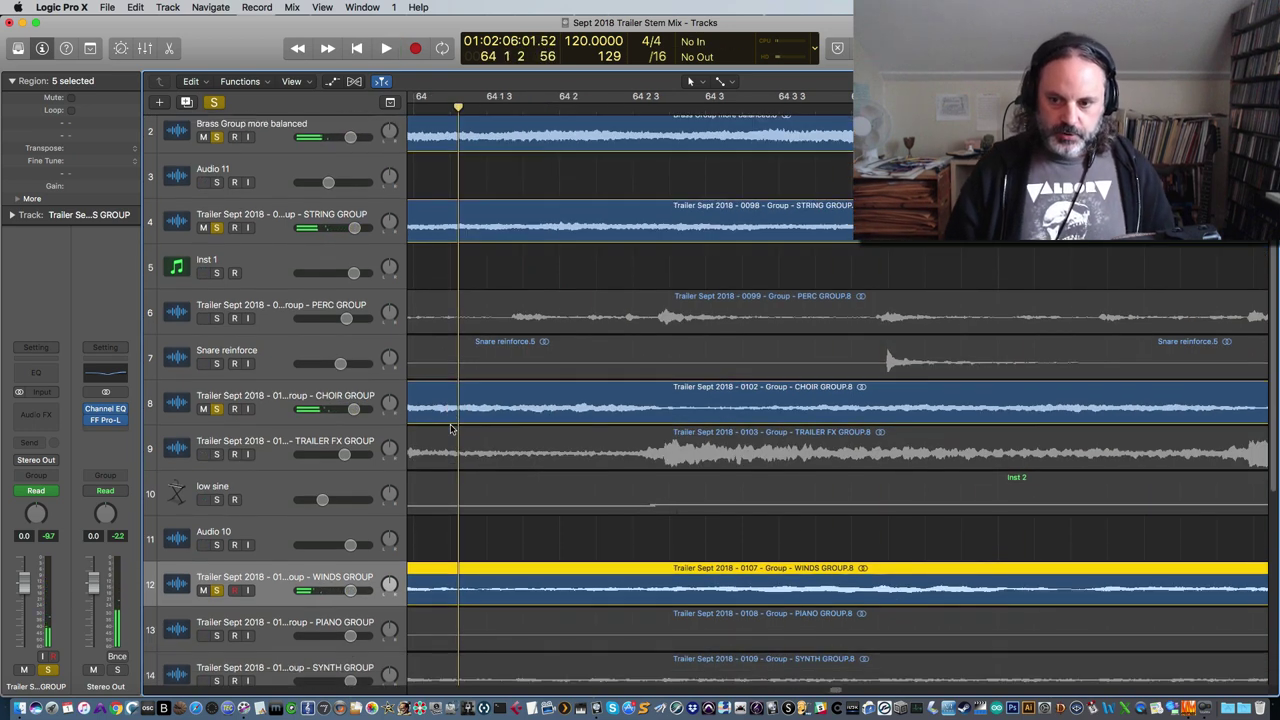
pyautogui.press('space')
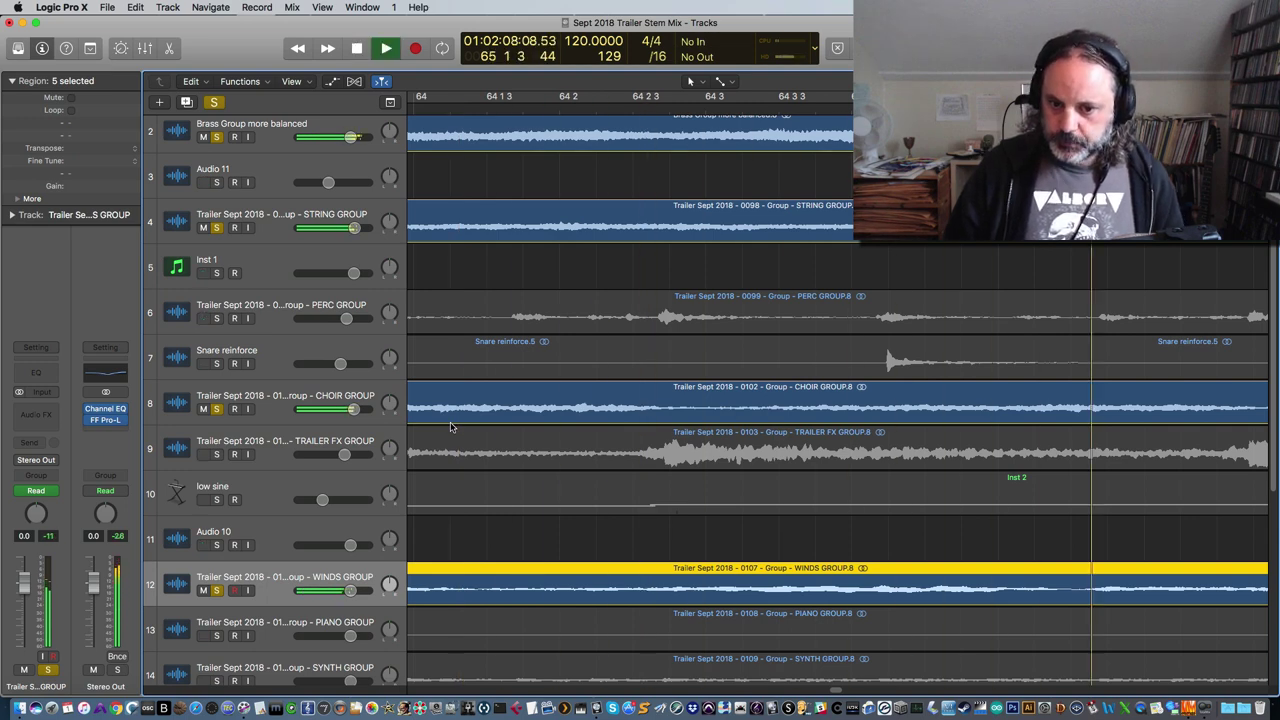
pyautogui.press('space')
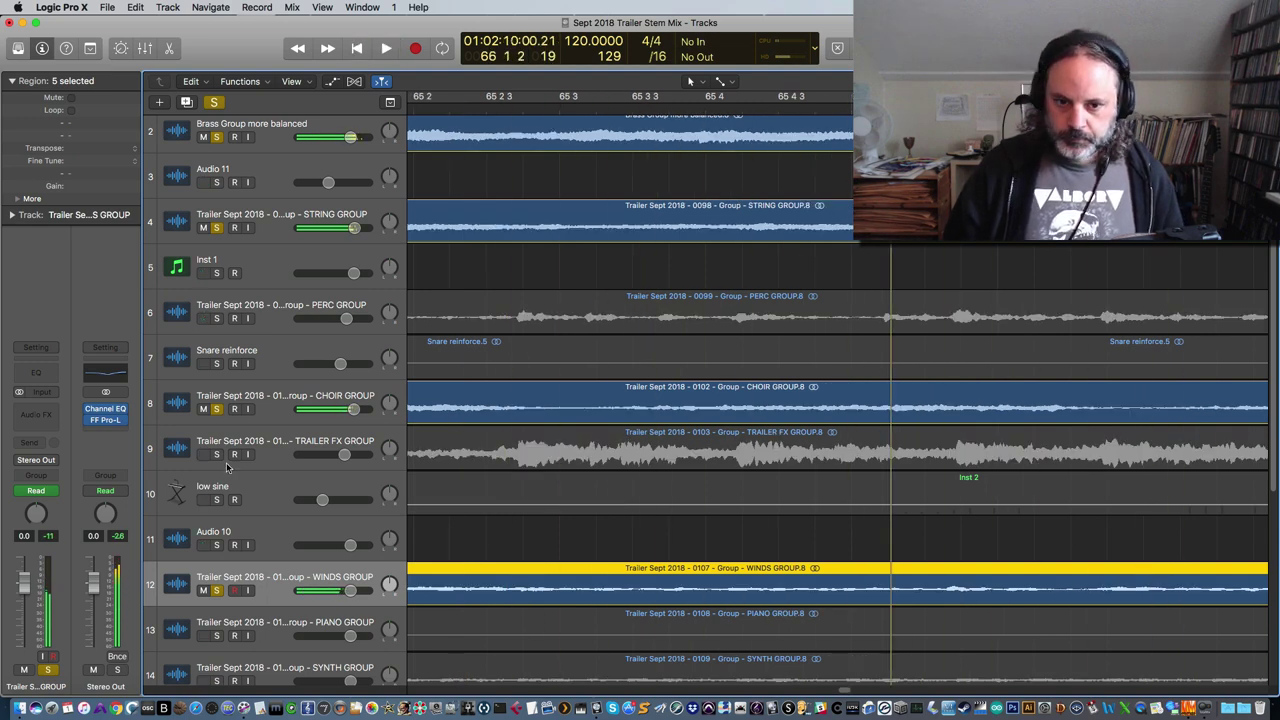
# Take WINDS GROUP, CHOIR GROUP, STRING GROUP and Brass Group more balanced out of solo
pyautogui.click(216, 590)
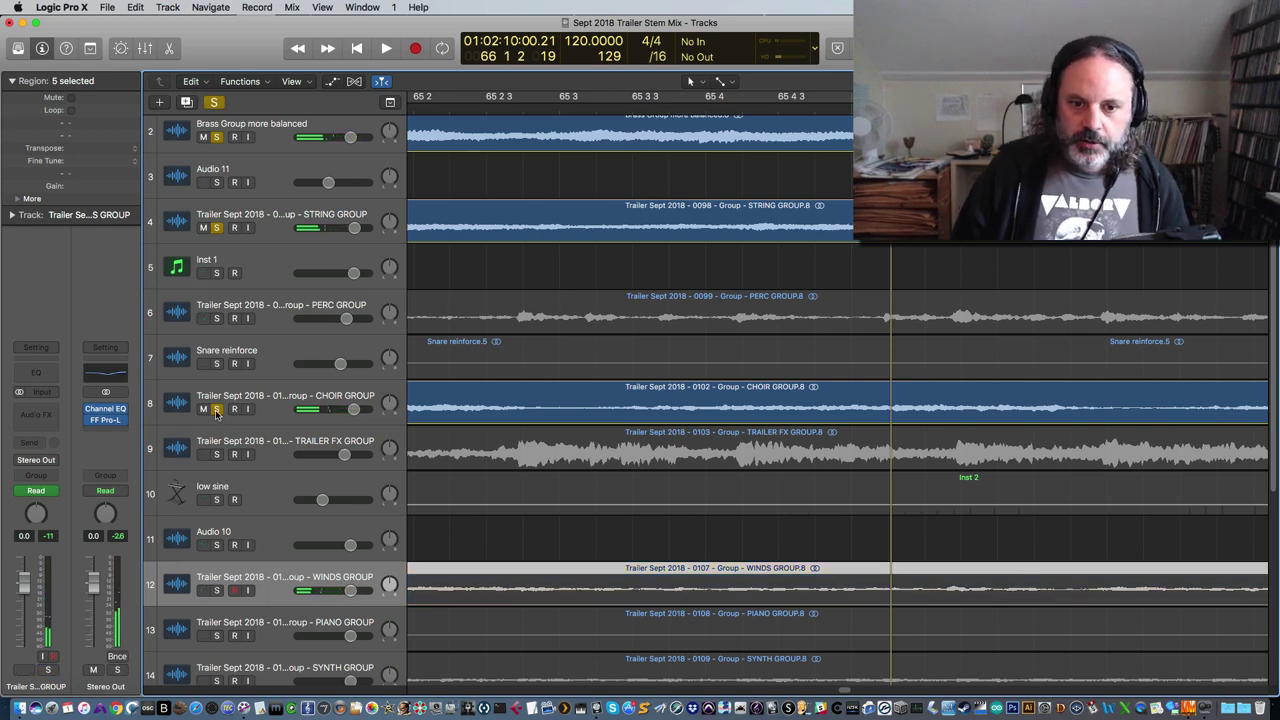
pyautogui.click(216, 409)
pyautogui.click(214, 227)
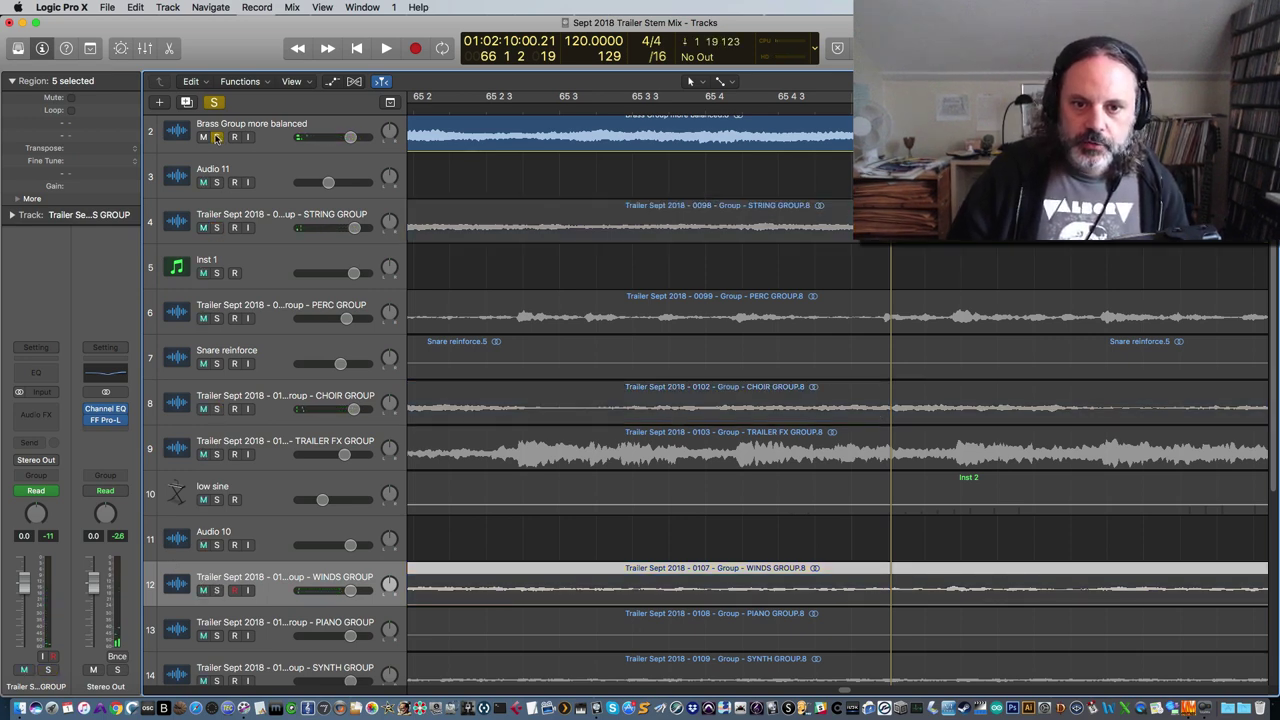
pyautogui.click(216, 137)
# Select and solo PIANO GROUP and listen to it from beat 4 of bar 3 to beat 2 of bar 9
pyautogui.scroll(-5, 312, 187)
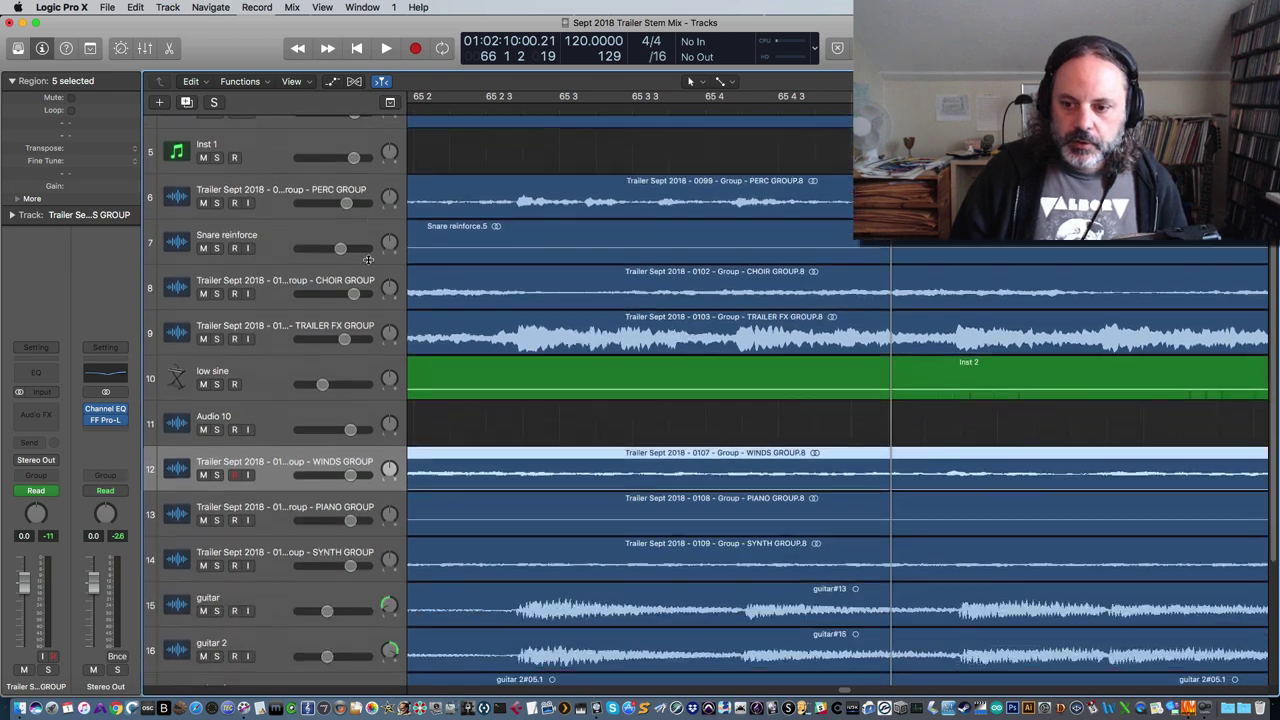
pyautogui.scroll(-4, 368, 259)
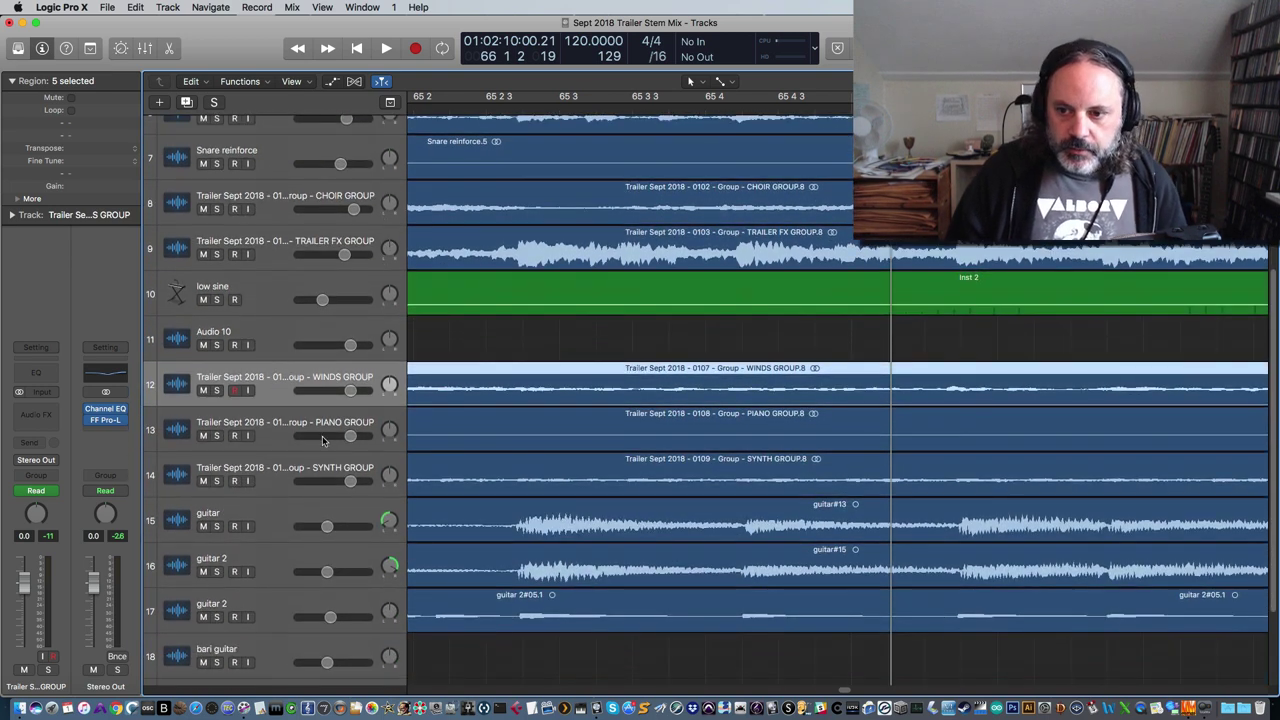
pyautogui.click(240, 428)
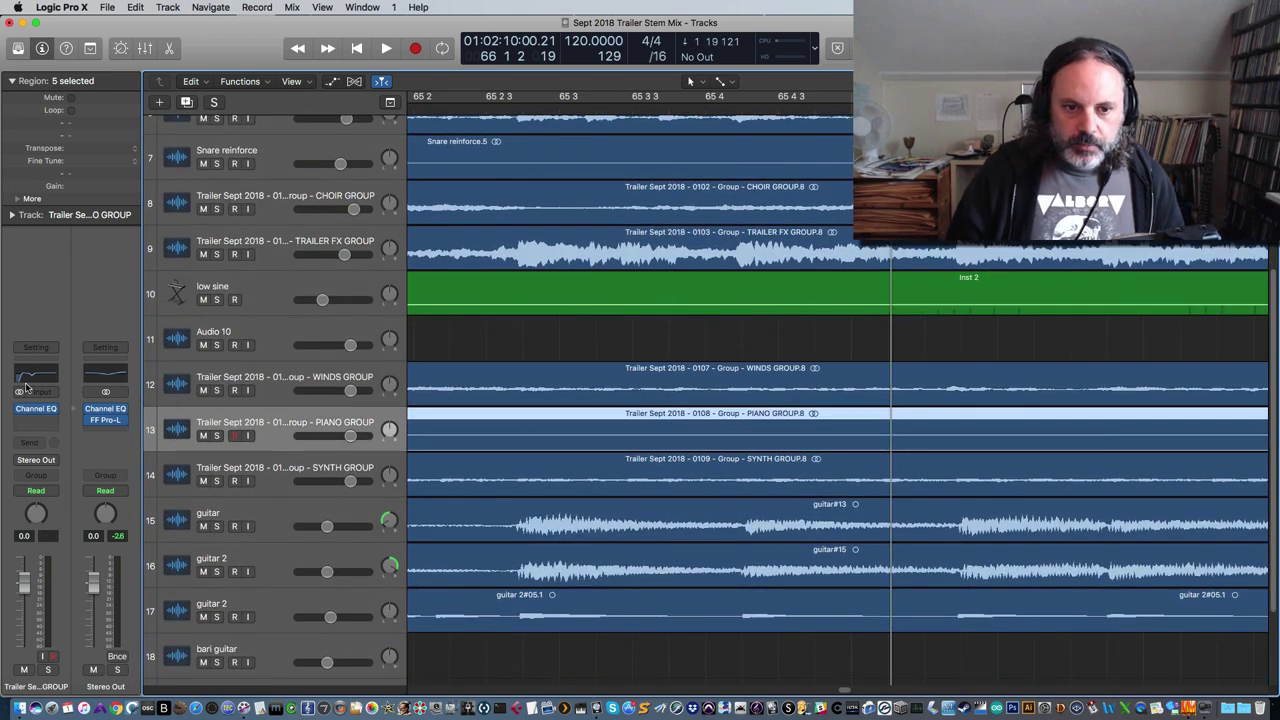
pyautogui.moveTo(845, 690); pyautogui.dragTo(430, 700)
pyautogui.click(599, 107)
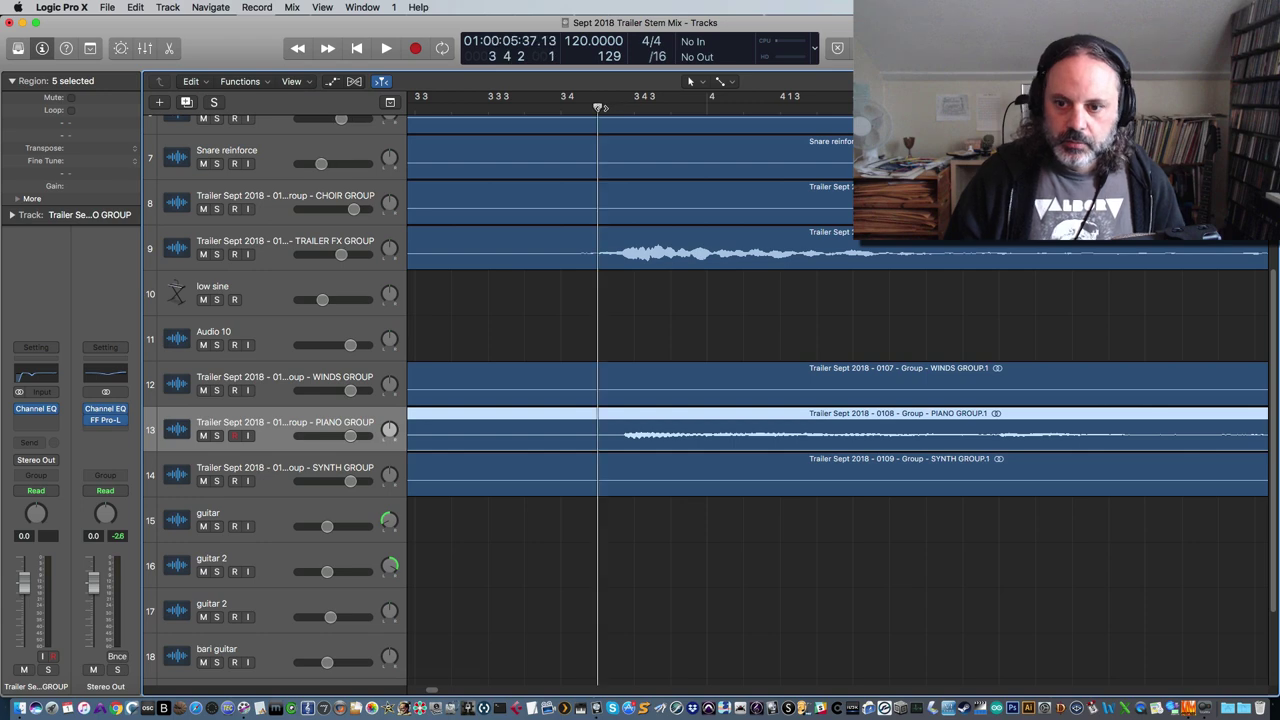
pyautogui.click(216, 436)
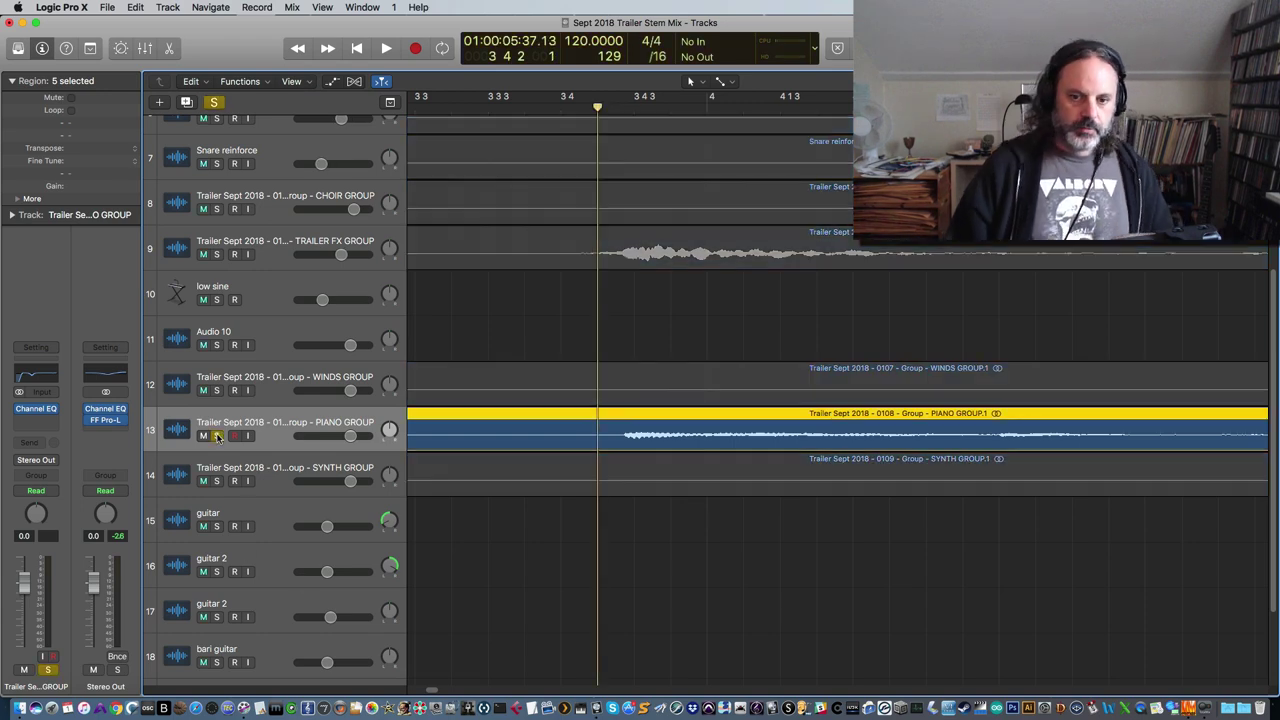
pyautogui.press('space')
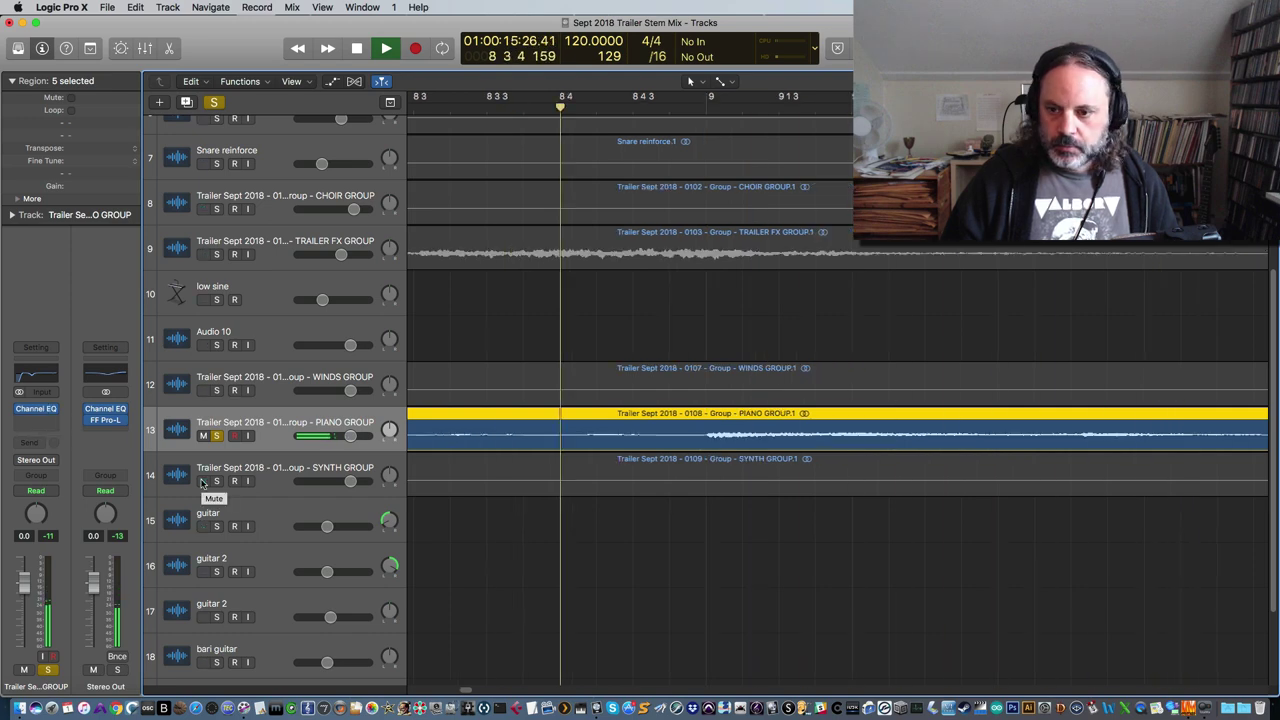
pyautogui.press('space')
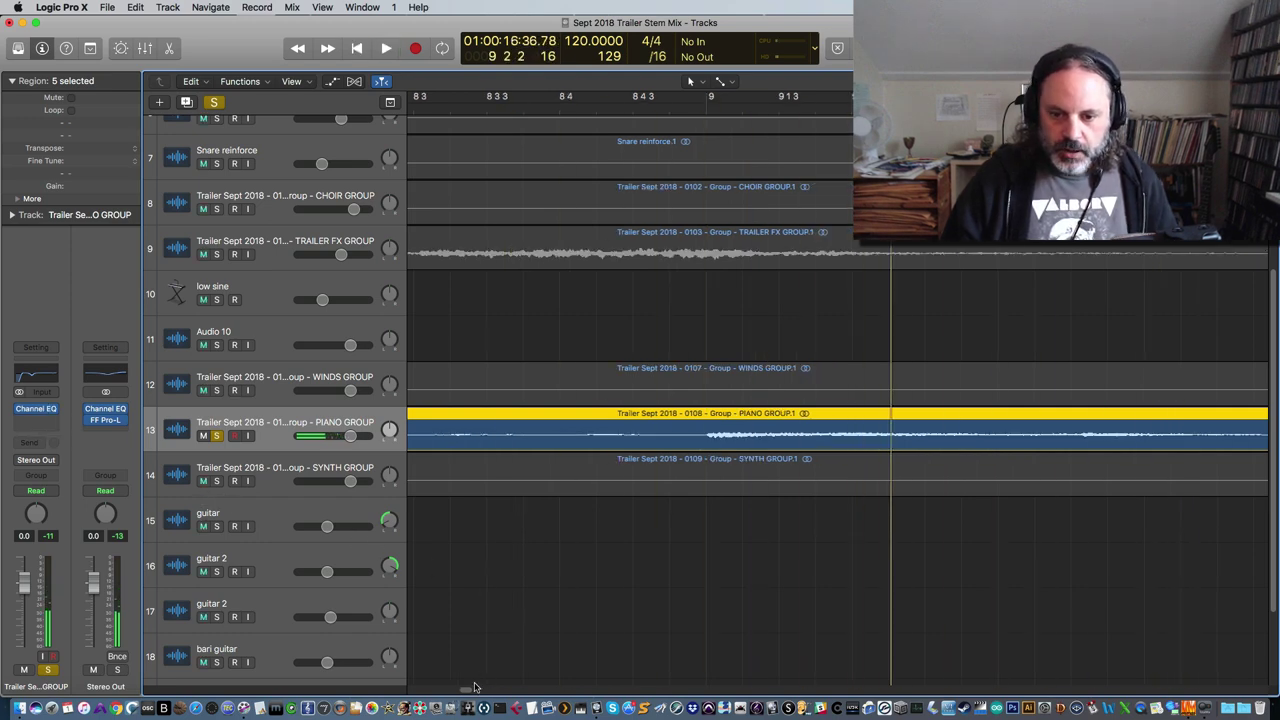
# Listen to the soloed piano from bar 12 into bar 13, replaying from beat 2 of bar 12 with its Channel EQ bypassed for comparison
pyautogui.hscroll(5, 470, 688)
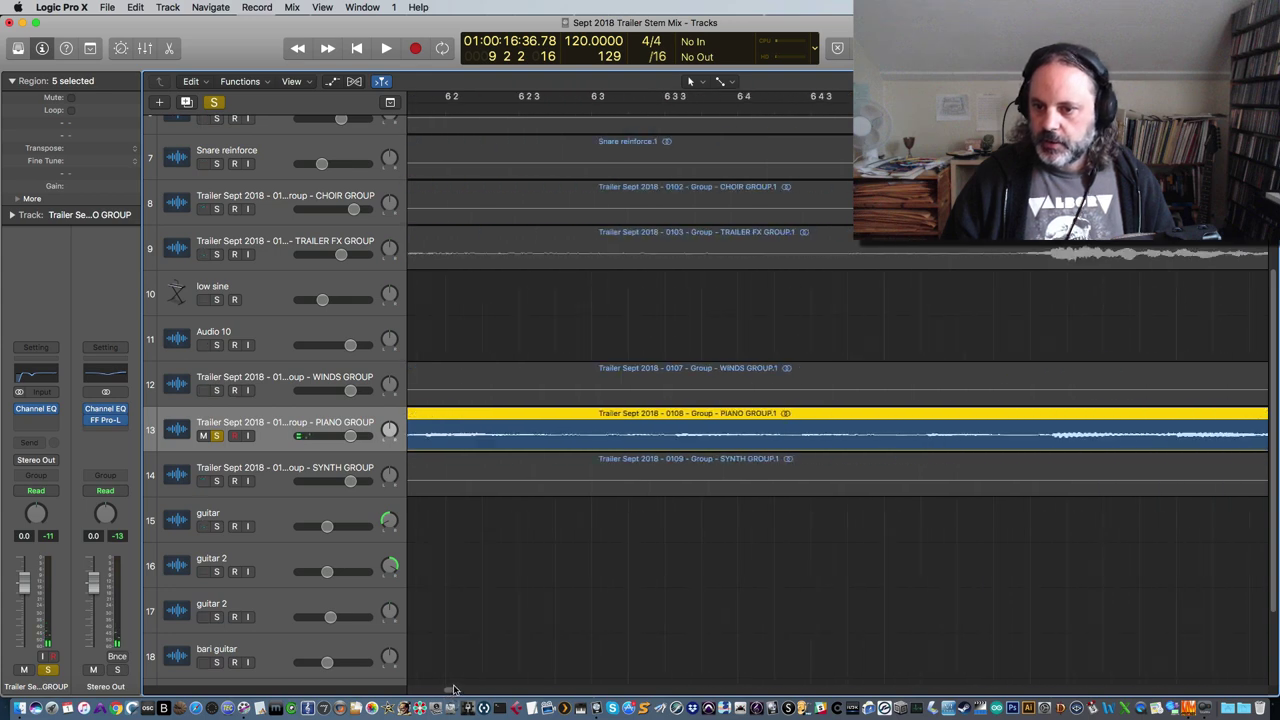
pyautogui.hscroll(10, 475, 684)
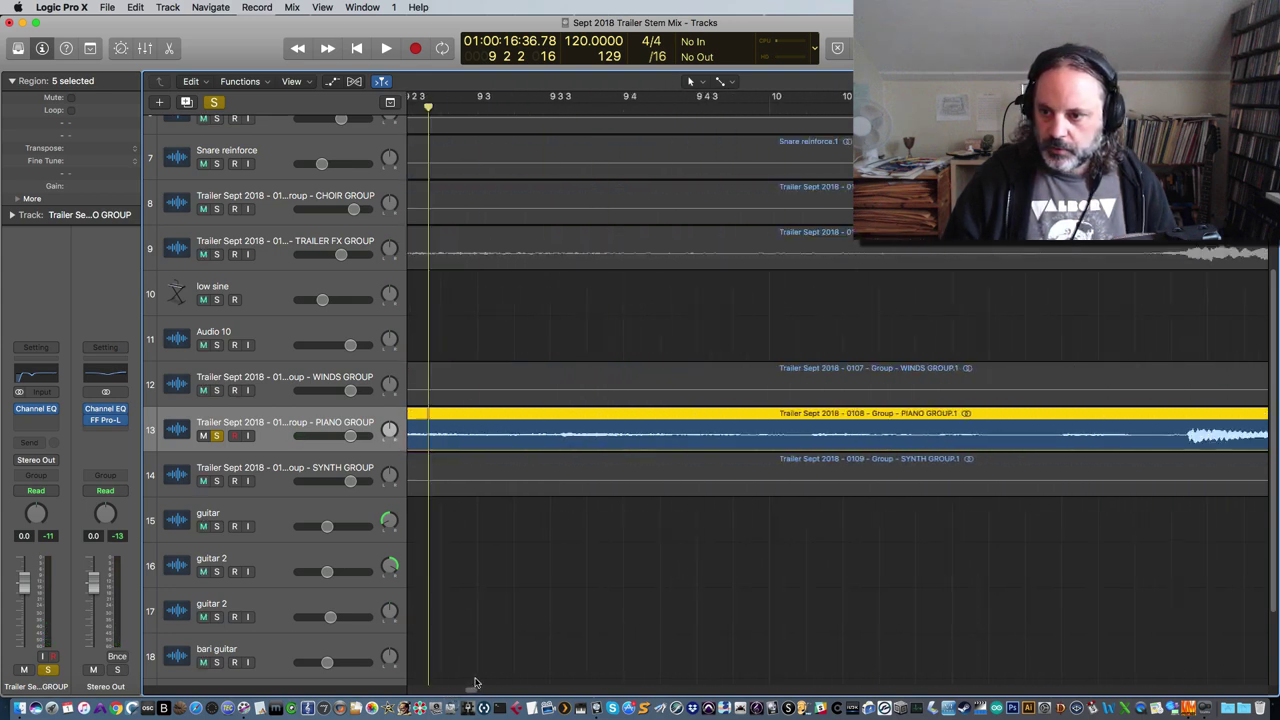
pyautogui.hscroll(-5, 483, 680)
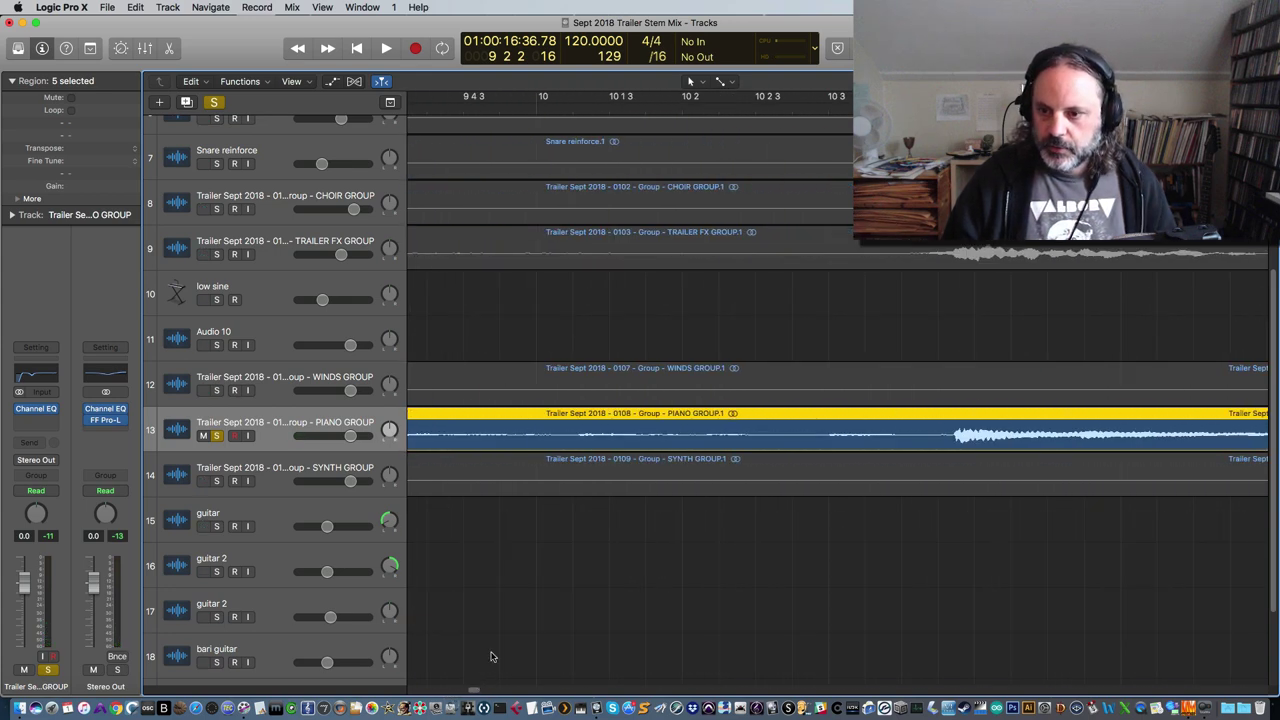
pyautogui.doubleClick(806, 114)
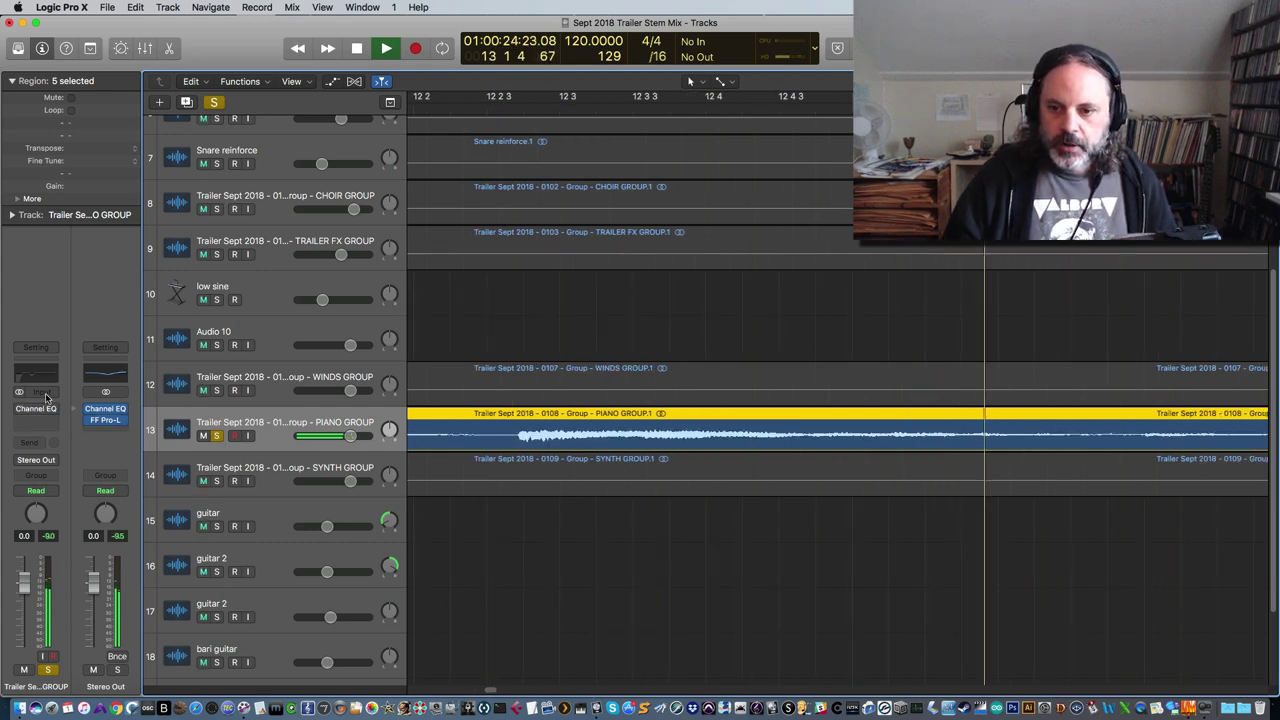
pyautogui.press('space')
pyautogui.click(480, 107)
pyautogui.press('space')
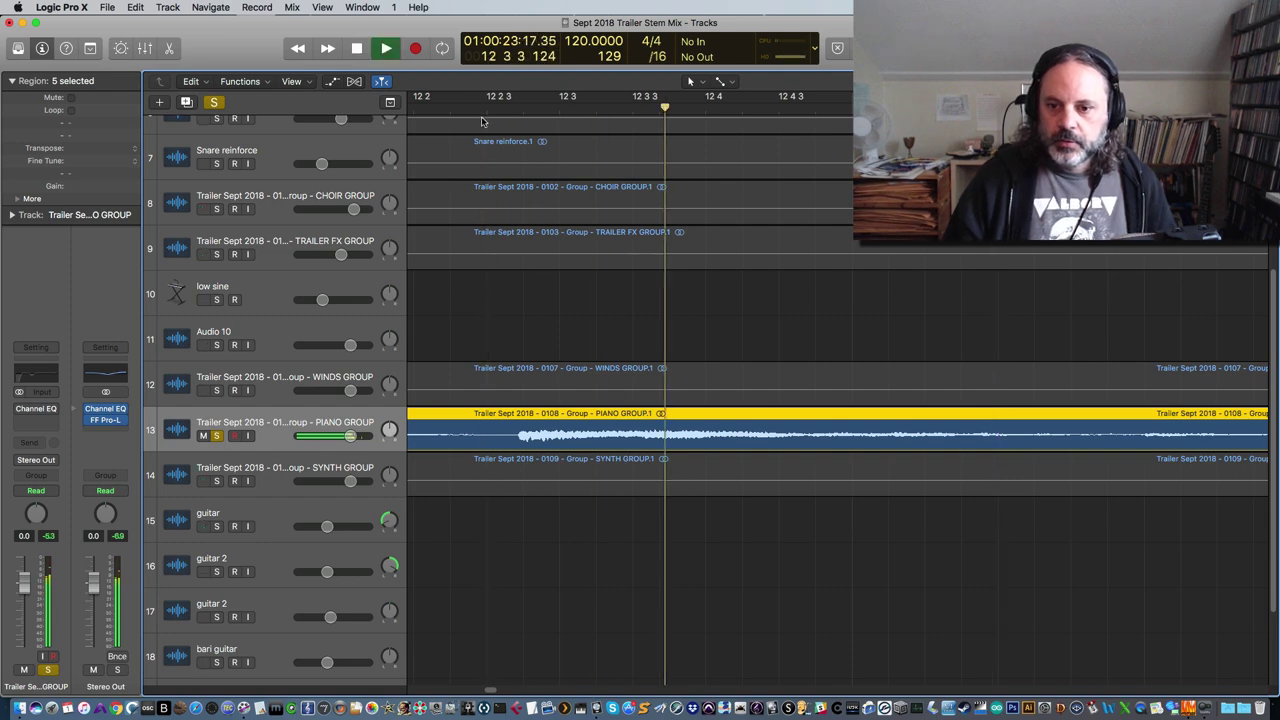
pyautogui.press('space')
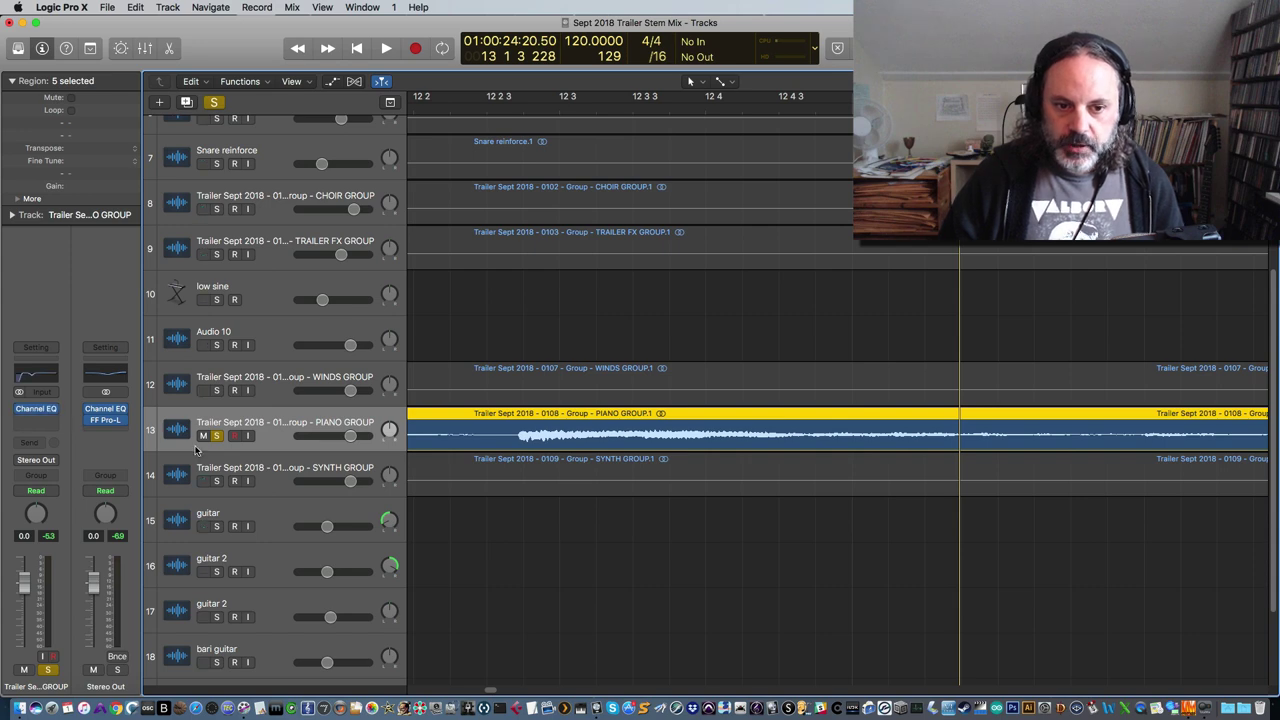
# Review the low cut and band settings in PIANO GROUP's Channel EQ and take the track out of solo
pyautogui.click(35, 377)
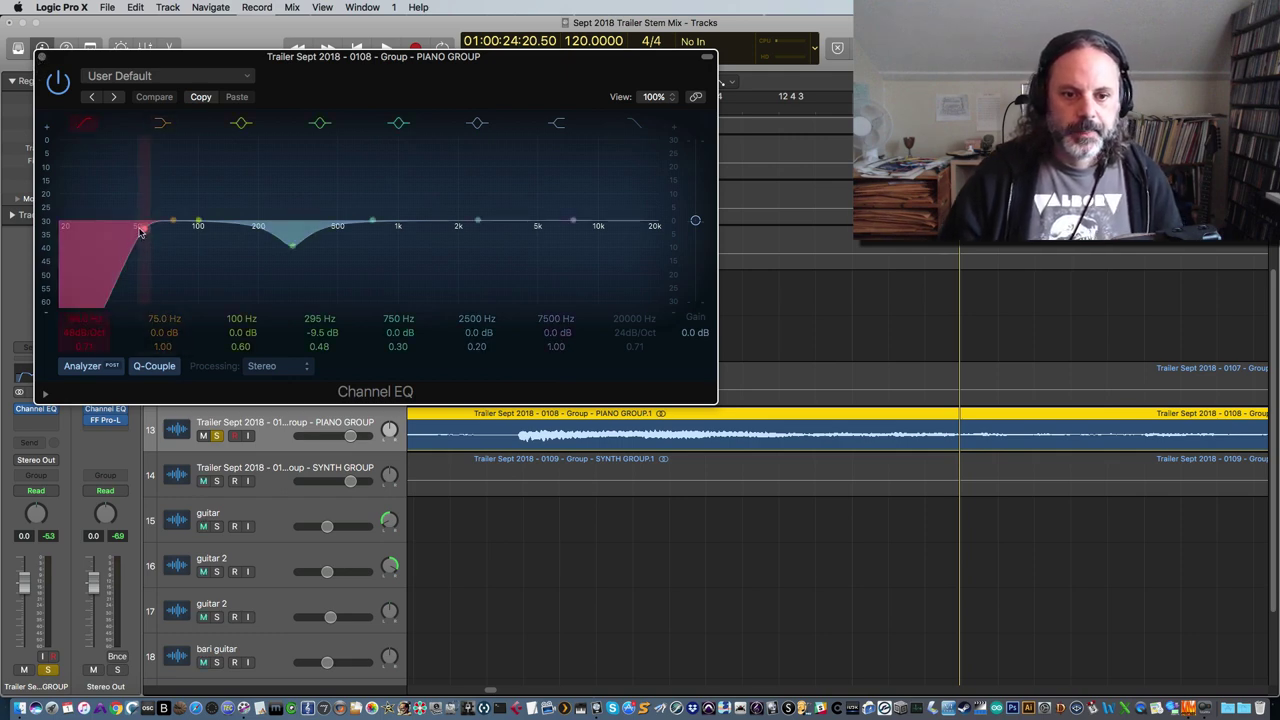
pyautogui.click(42, 58)
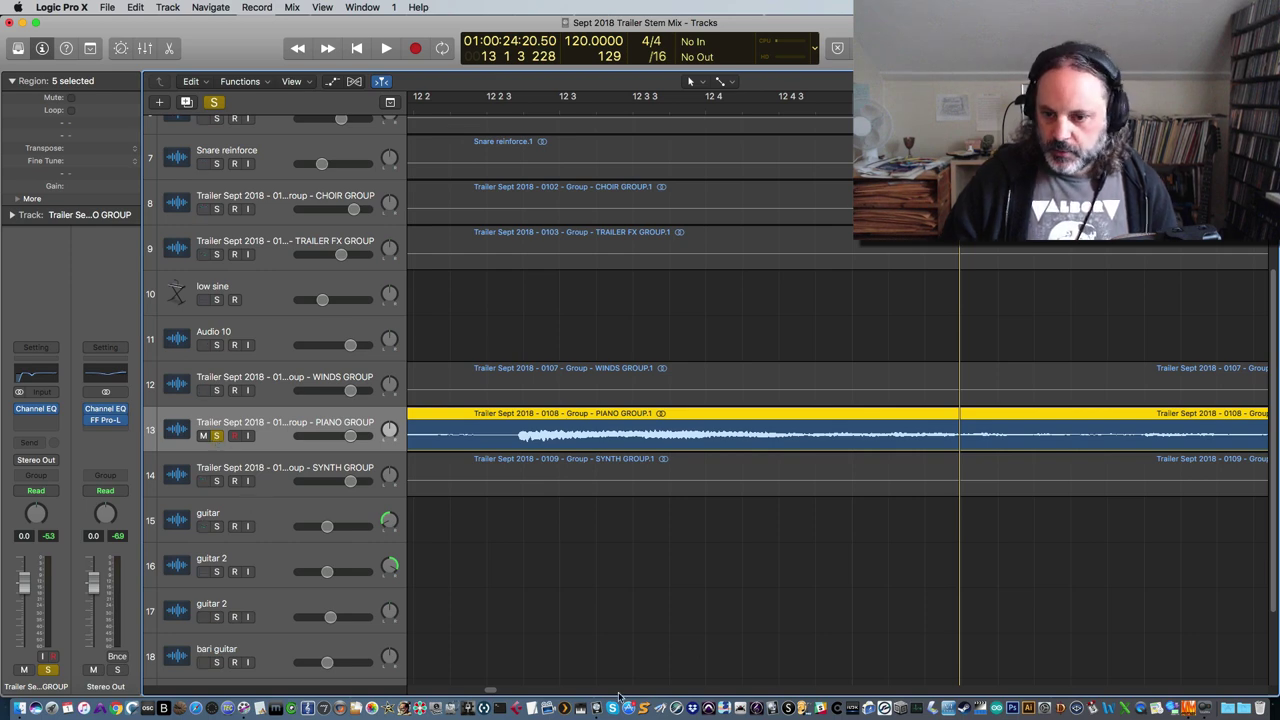
pyautogui.click(217, 436)
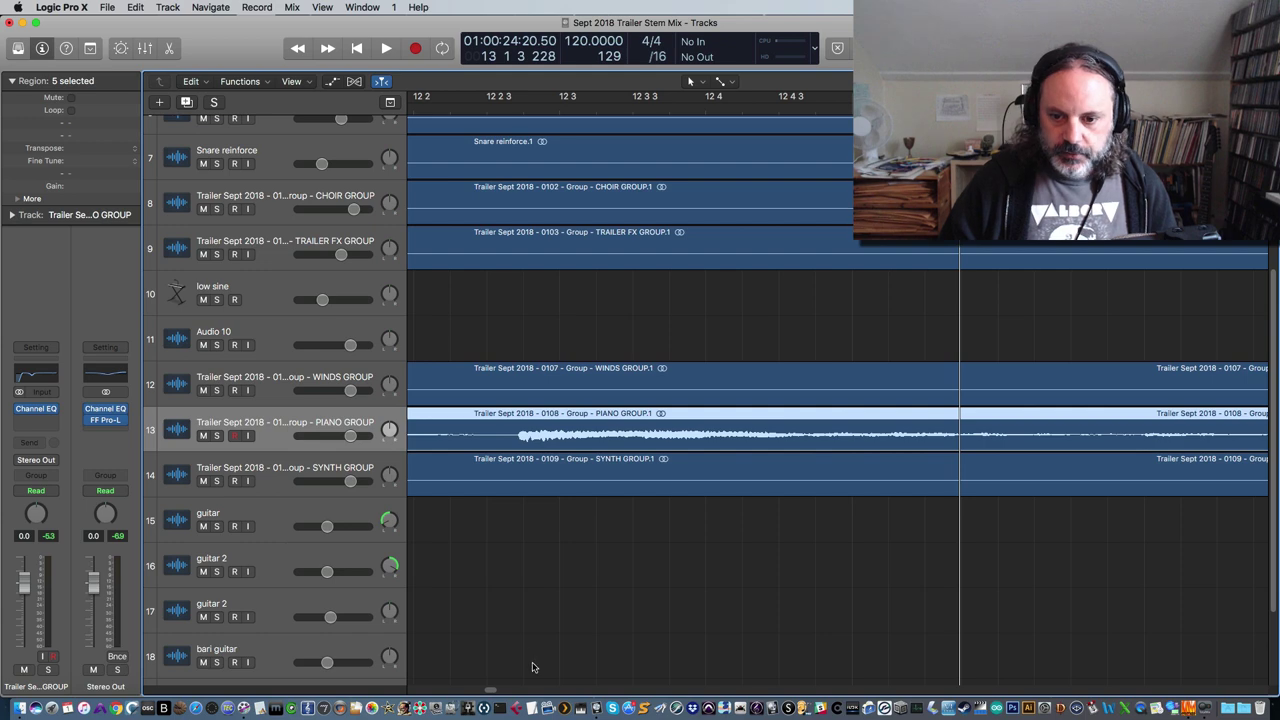
# Listen to SYNTH GROUP in solo from beat 2 of bar 19 to beat 2 of bar 22 and take it out of solo
pyautogui.hscroll(15, 494, 690)
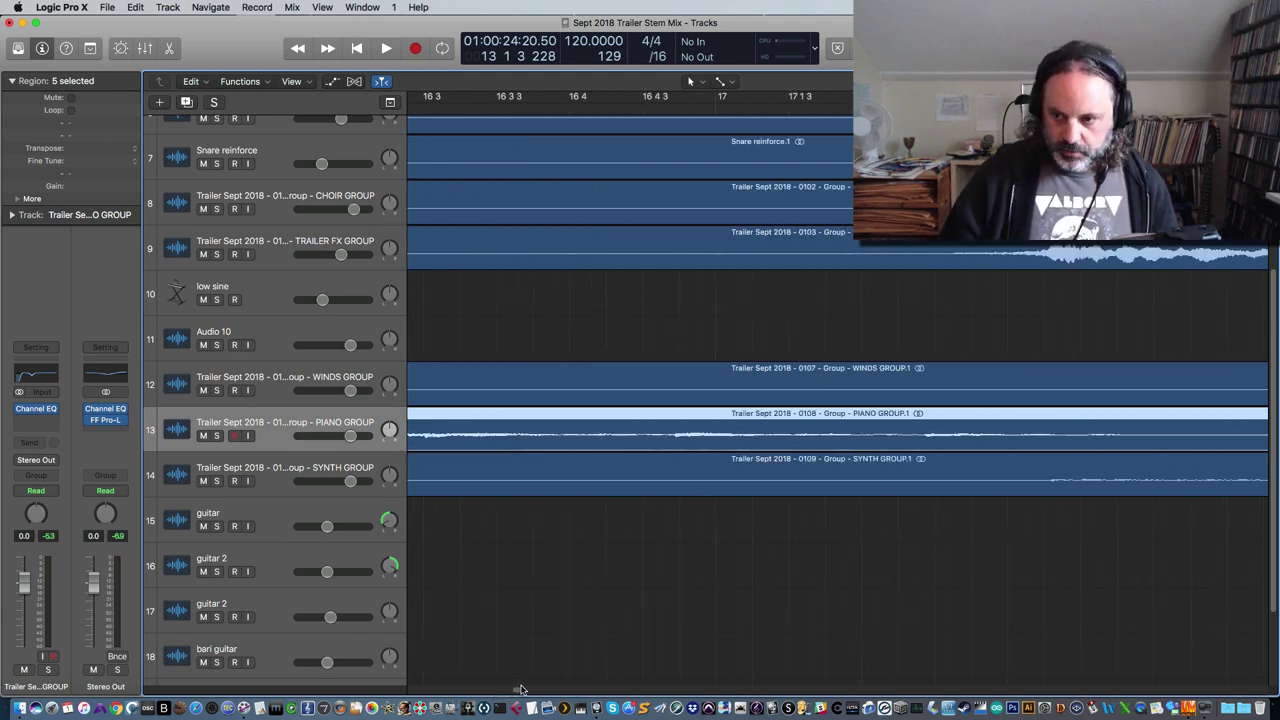
pyautogui.hscroll(8, 528, 690)
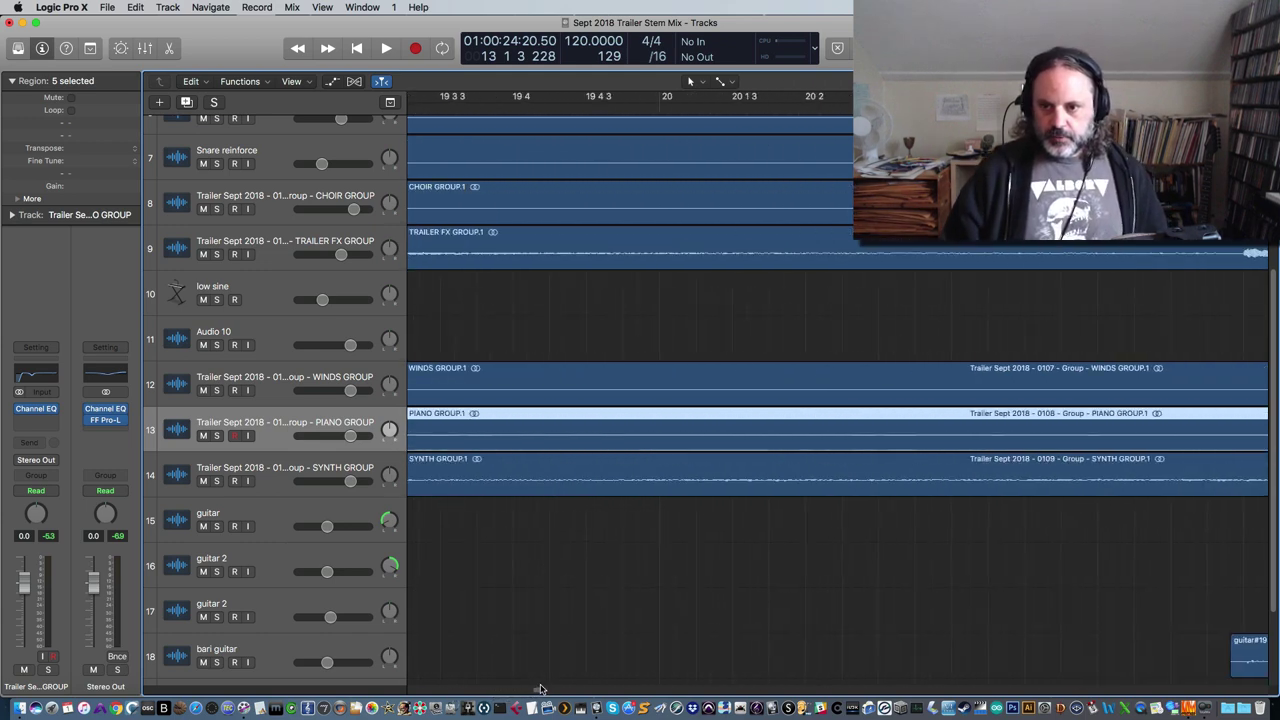
pyautogui.click(466, 106)
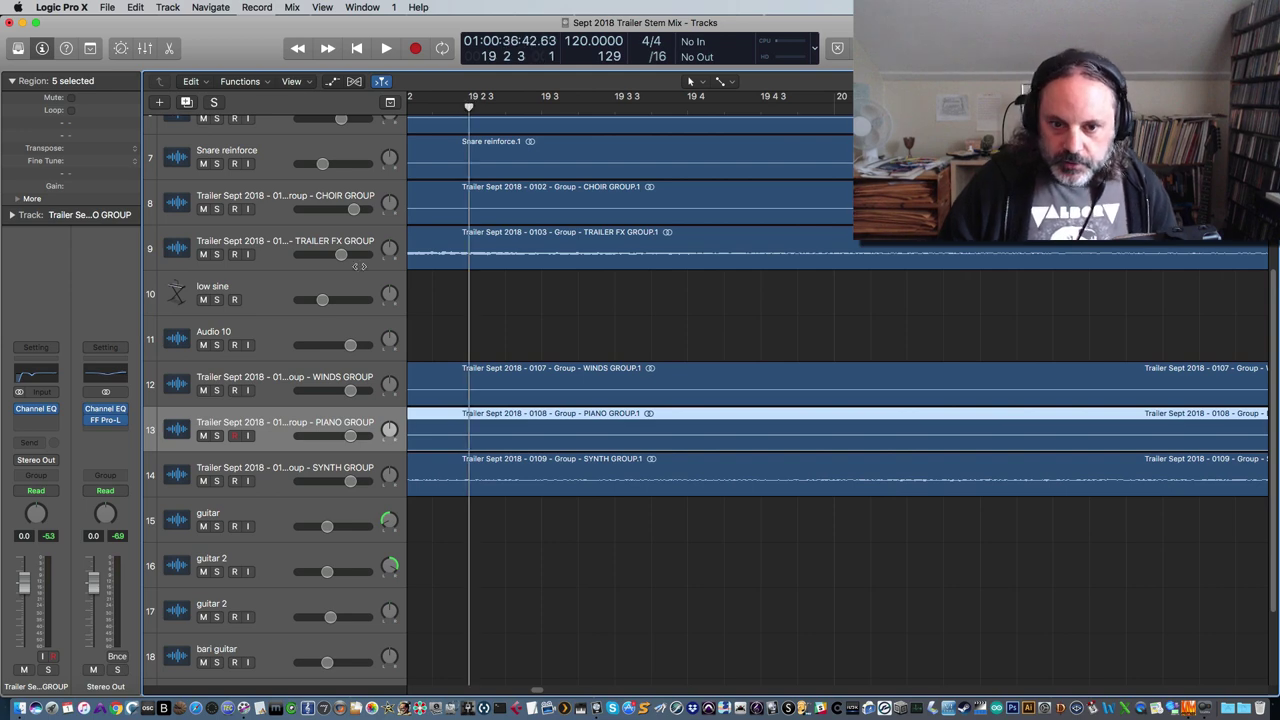
pyautogui.press('space')
pyautogui.click(216, 481)
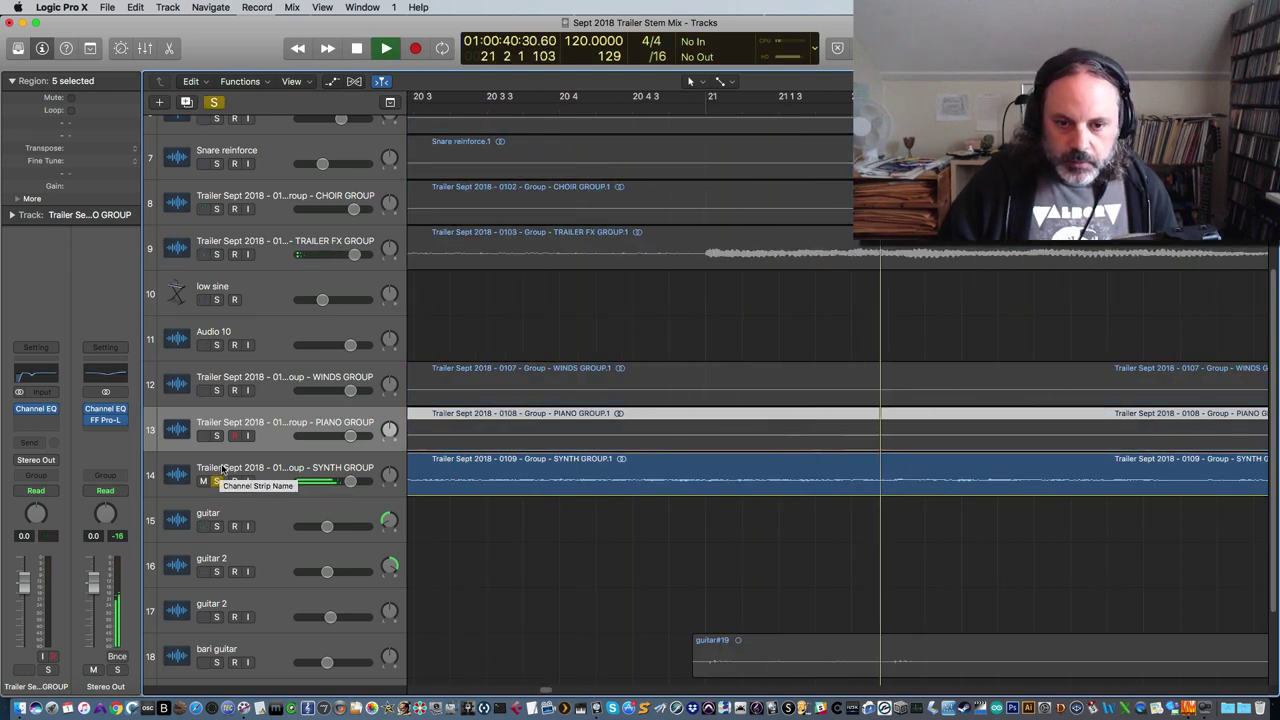
pyautogui.click(217, 481)
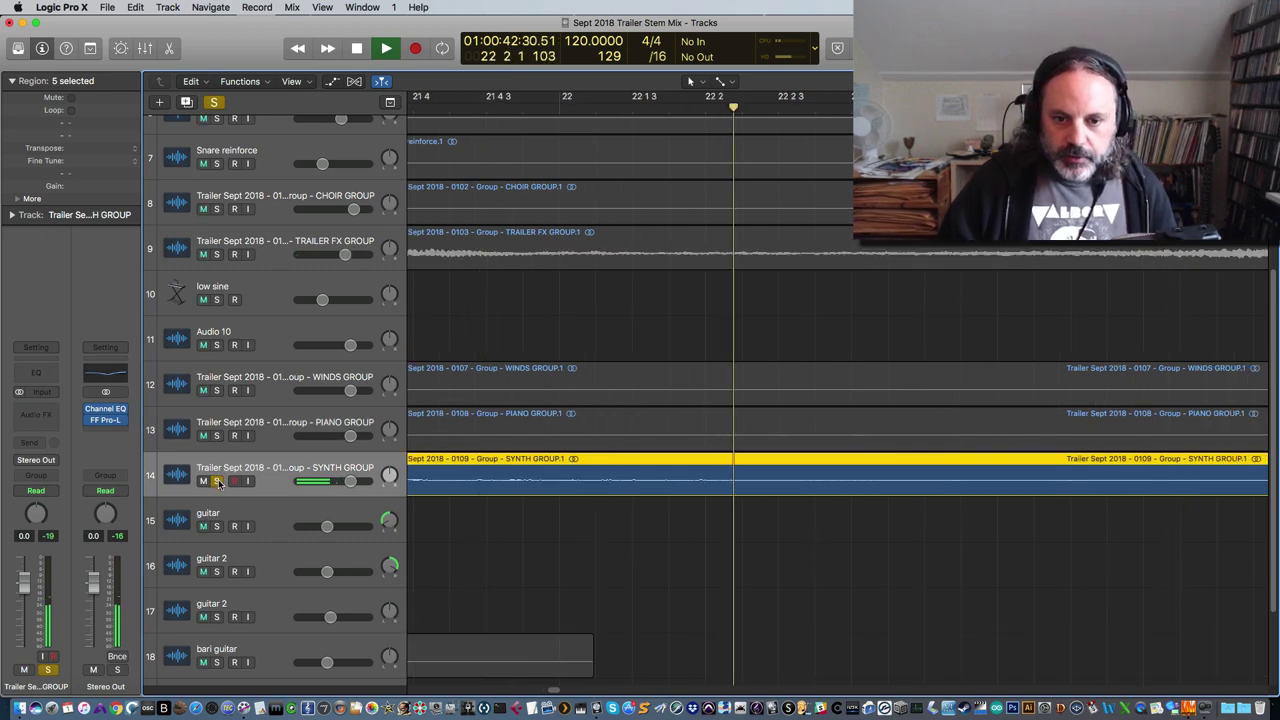
pyautogui.press('space')
pyautogui.click(218, 481)
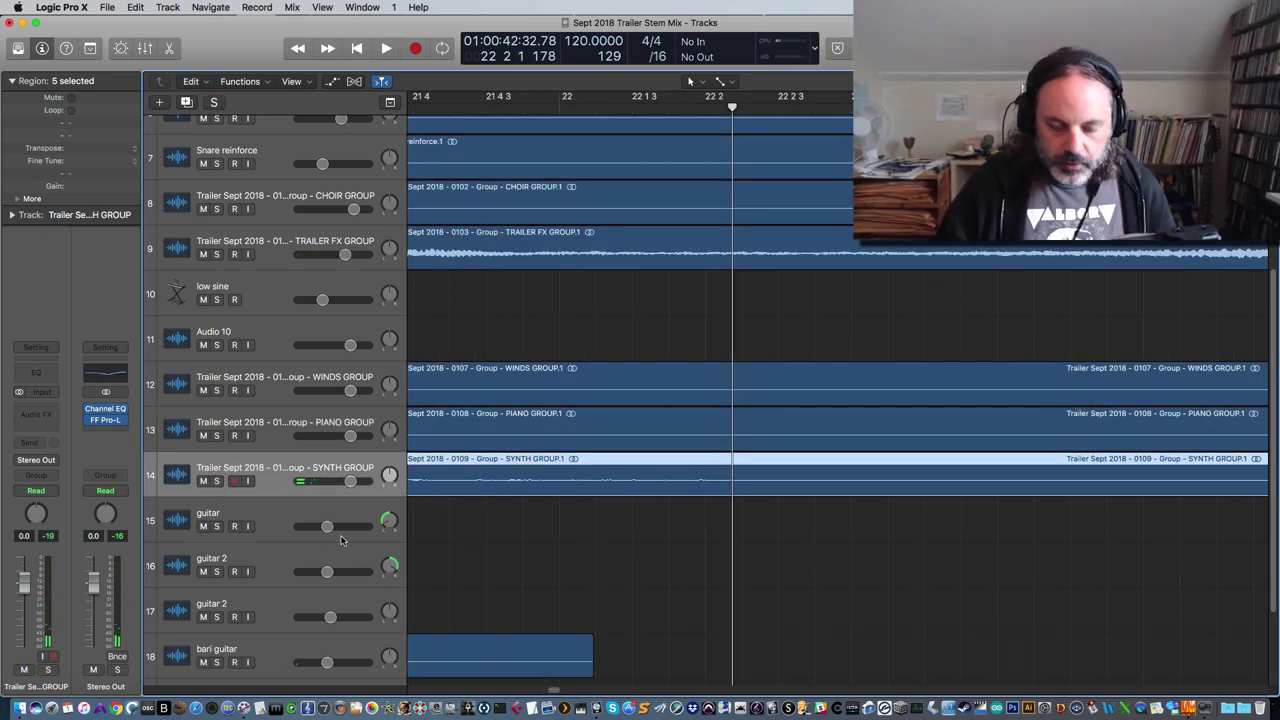
# Place the playhead at beat 4 of bar 20 and solo TRAILER FX GROUP
pyautogui.press('a')
pyautogui.press('a')
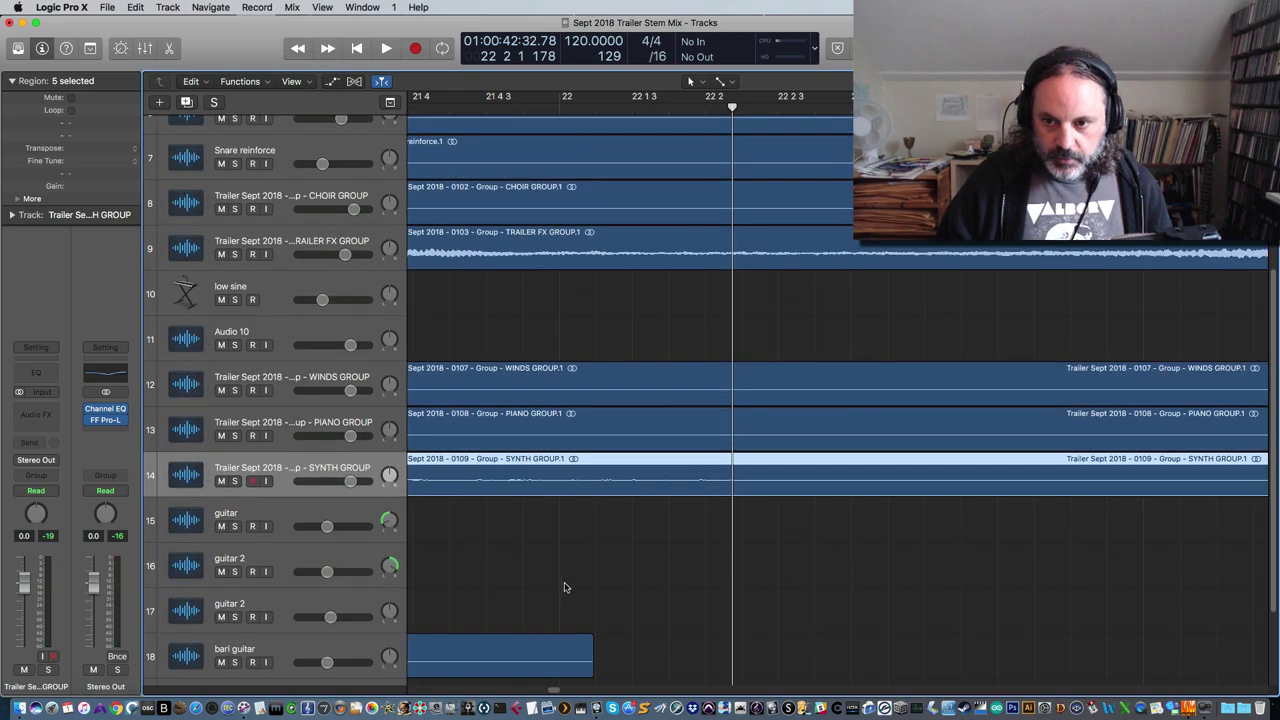
pyautogui.hscroll(5, 556, 693)
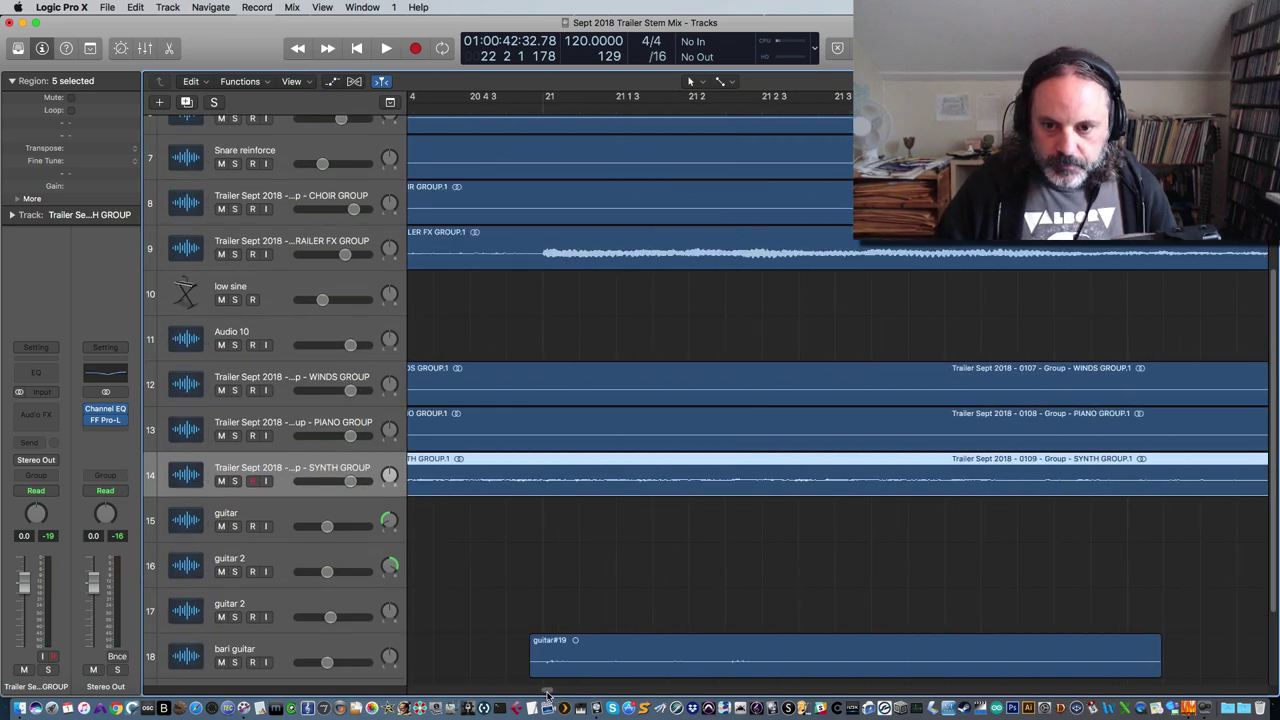
pyautogui.moveTo(423, 692); pyautogui.dragTo(547, 676)
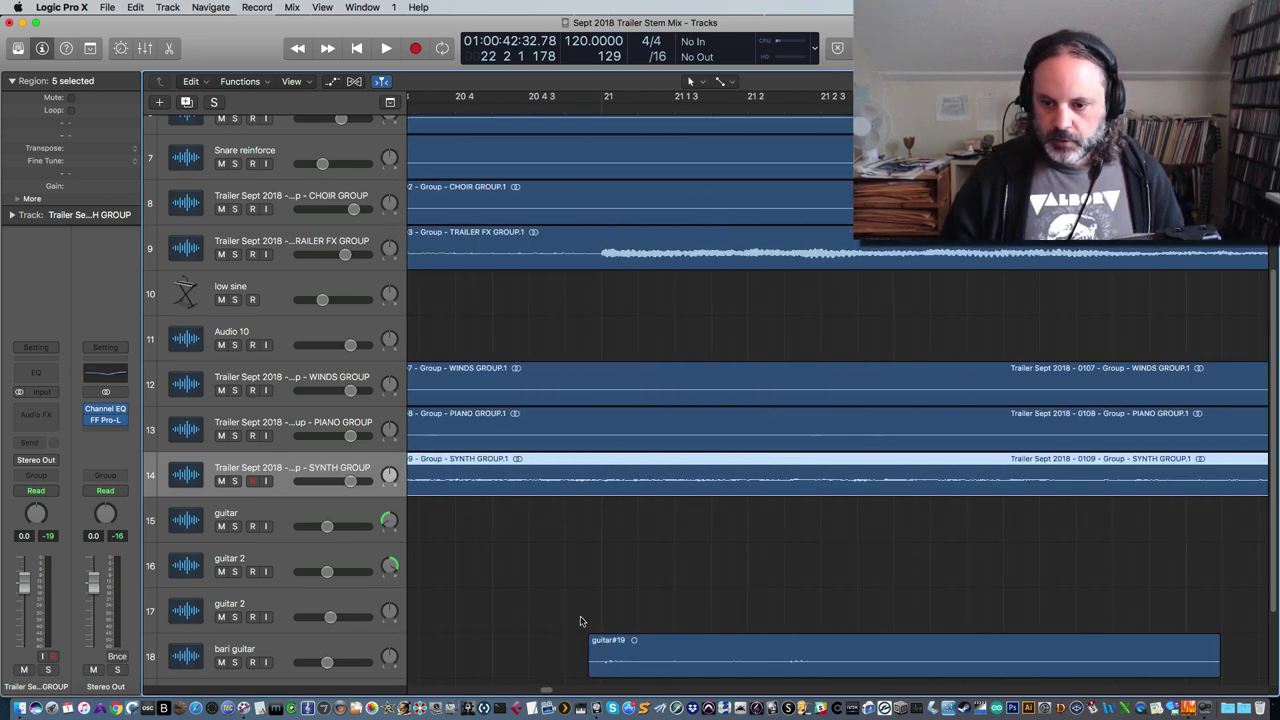
pyautogui.scroll(-3, 580, 621)
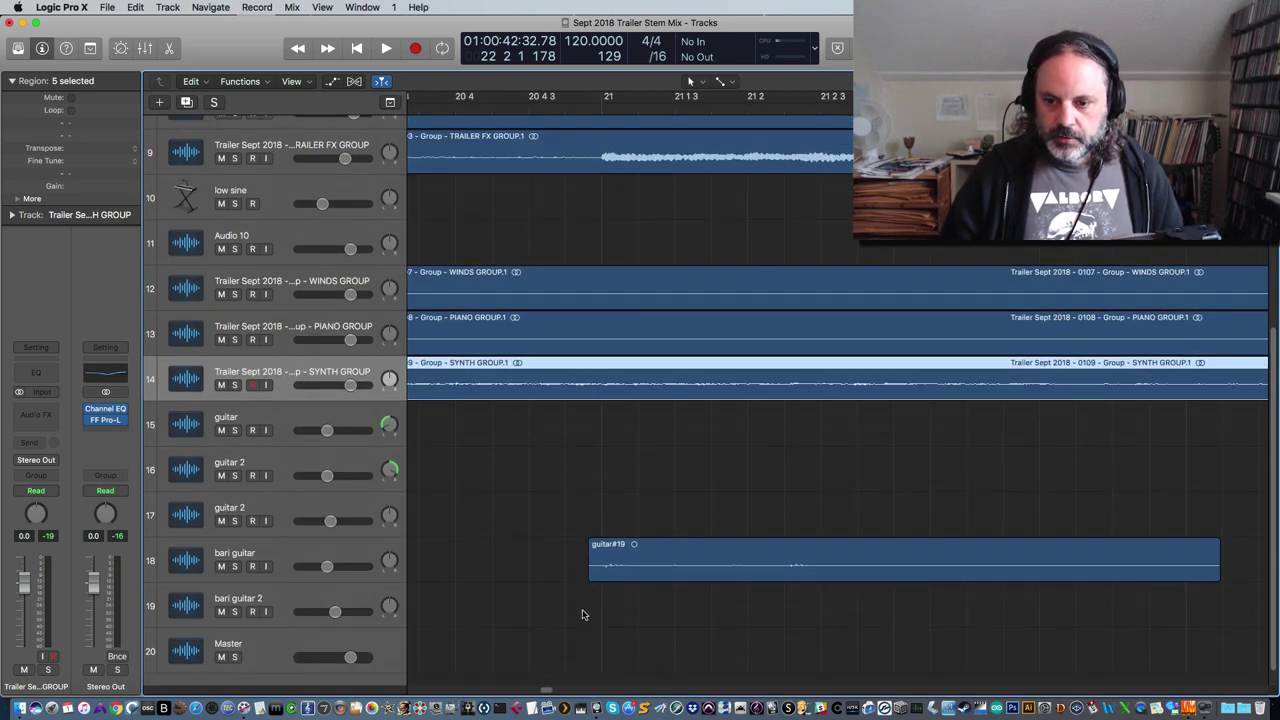
pyautogui.click(513, 111)
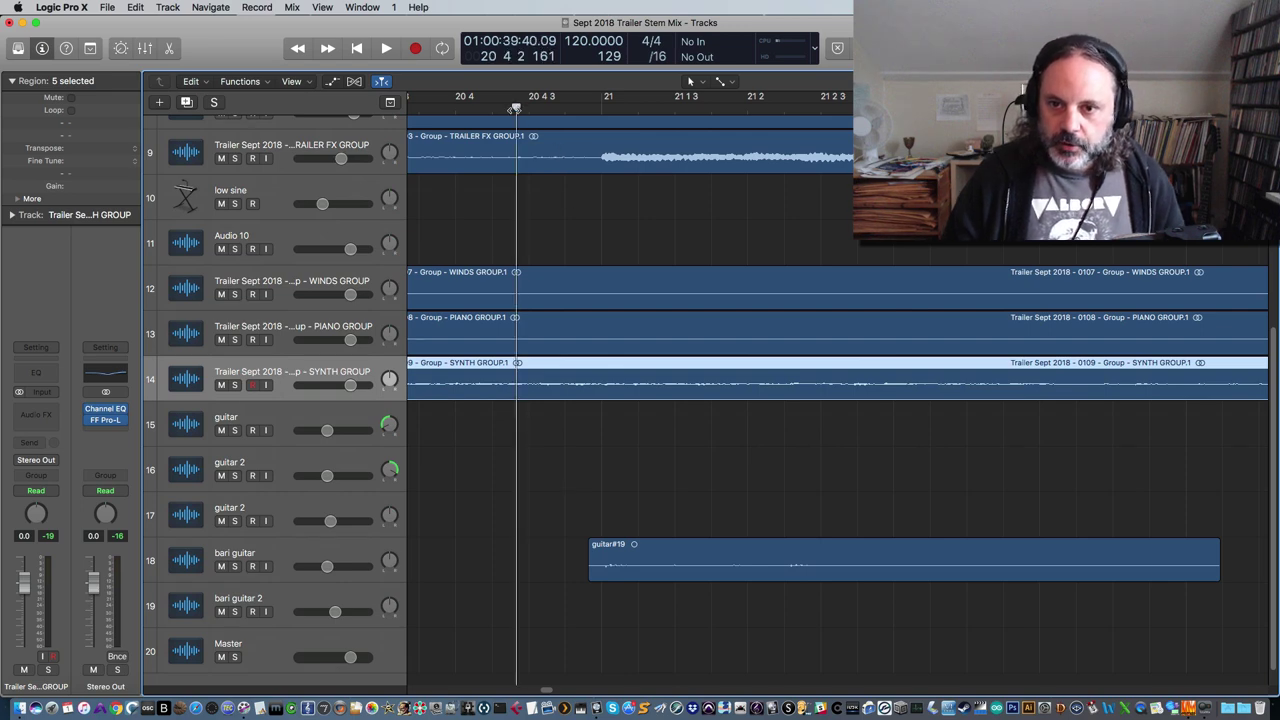
pyautogui.scroll(2, 358, 354)
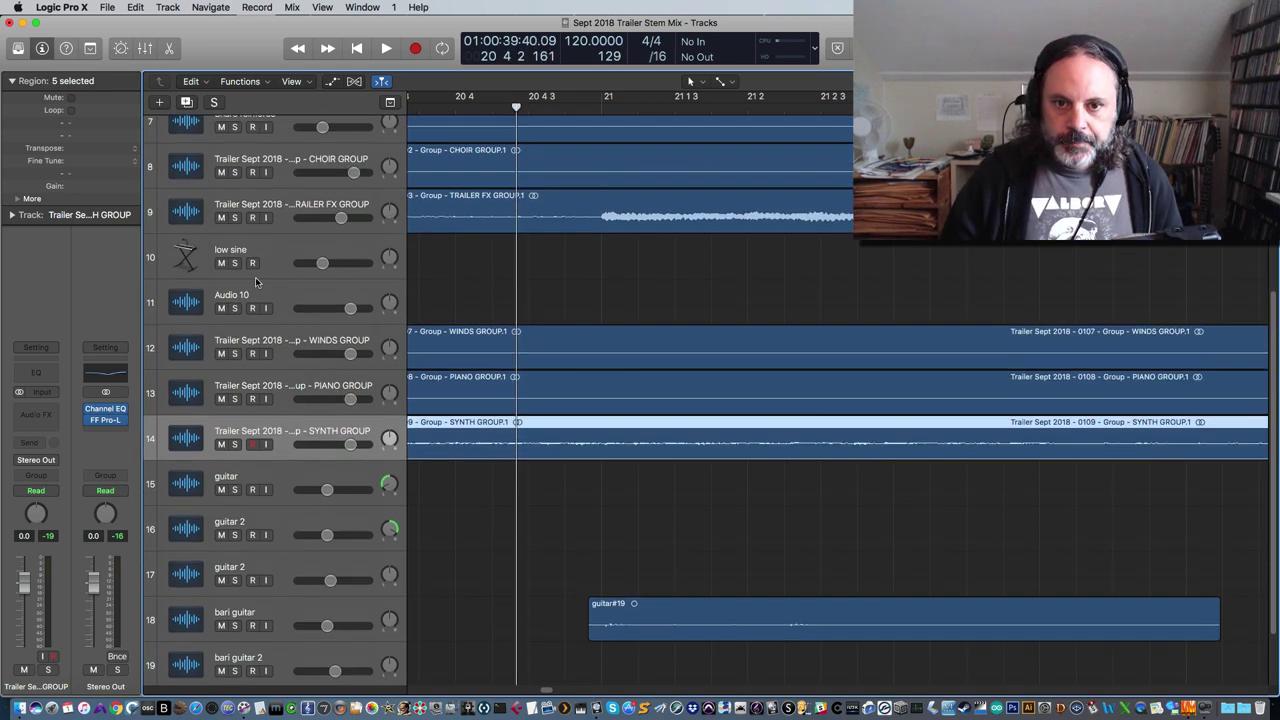
pyautogui.click(235, 218)
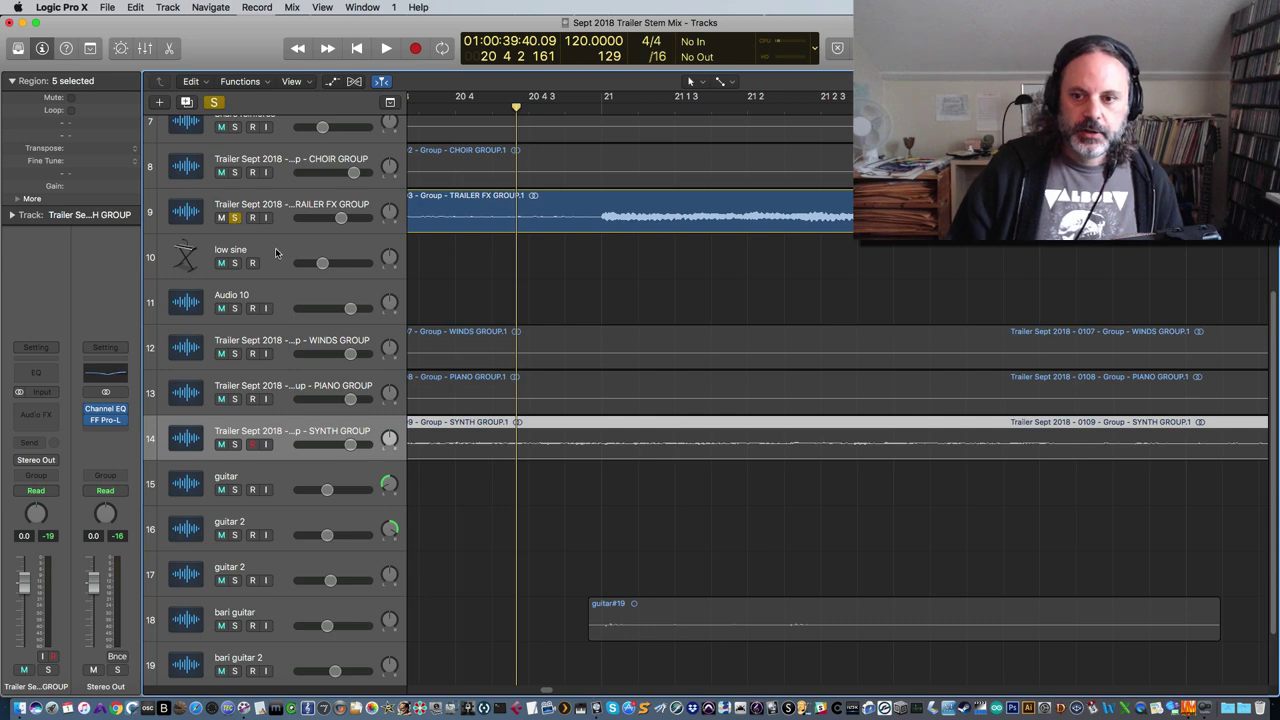
# Listen twice to the soloed trailer effects from beat 4 of bar 20 to beat 3 of bar 21
pyautogui.press('space')
pyautogui.press('space')
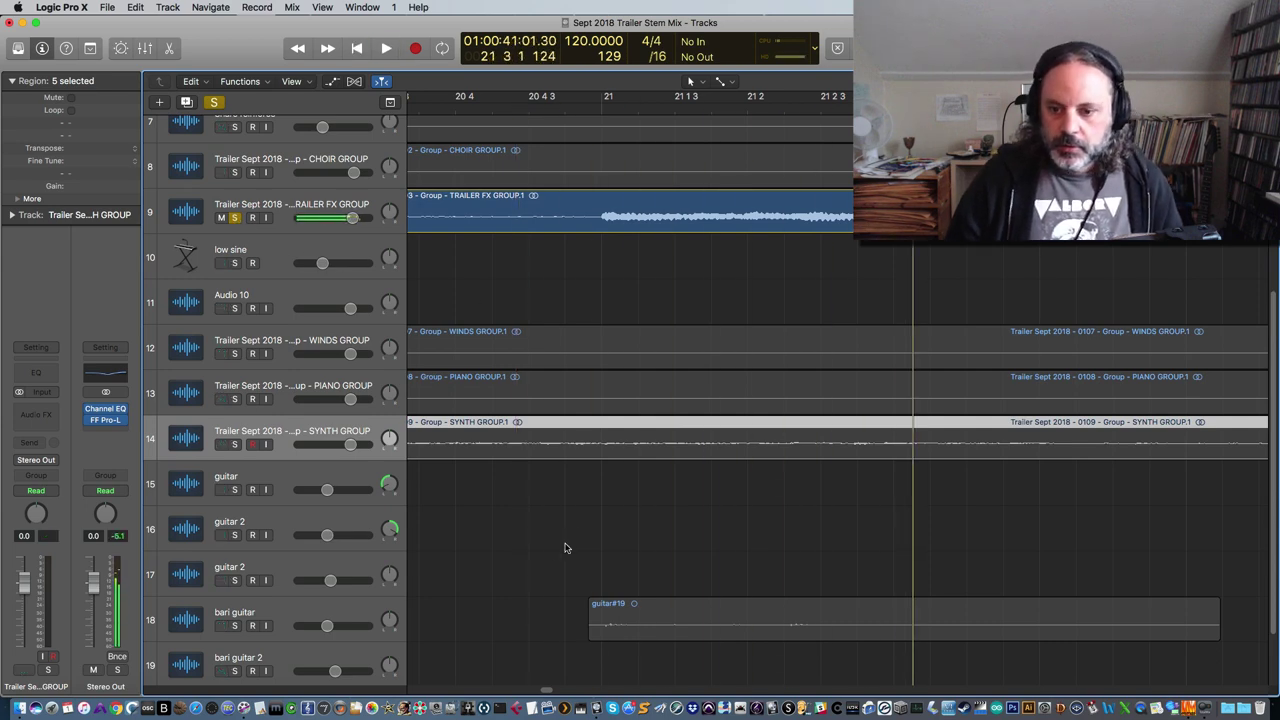
pyautogui.click(456, 108)
pyautogui.press('space')
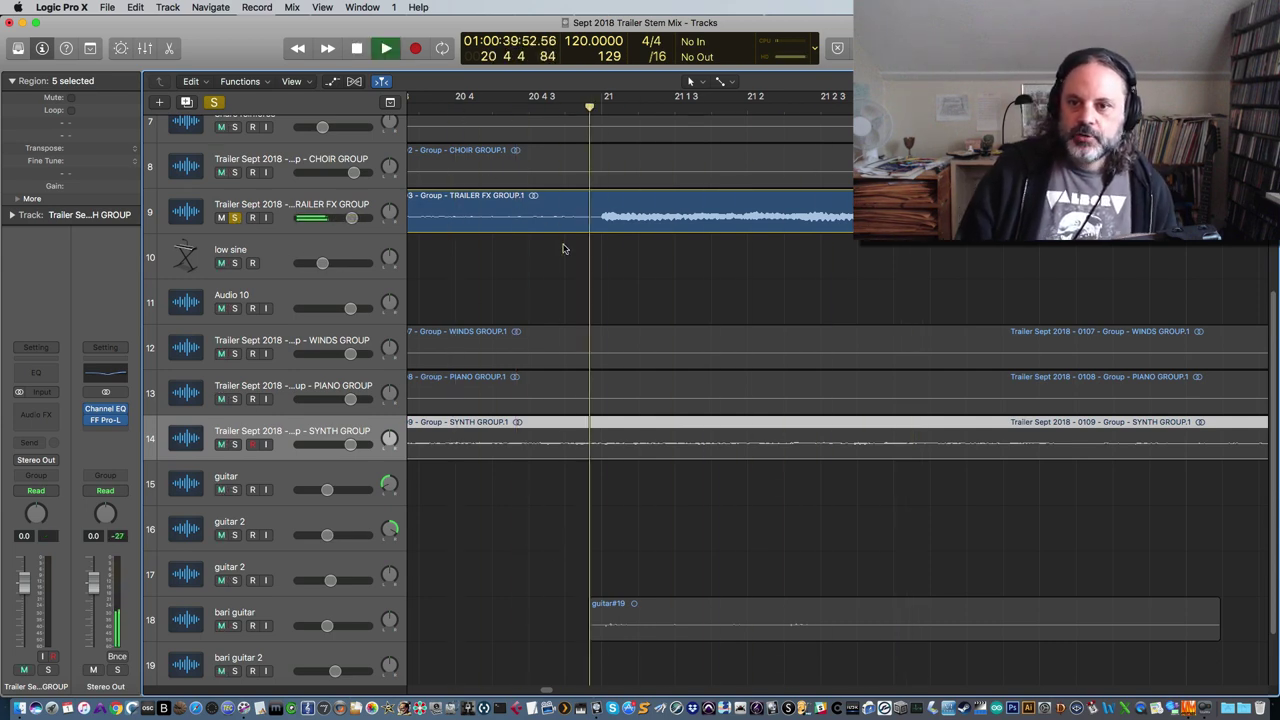
pyautogui.press('space')
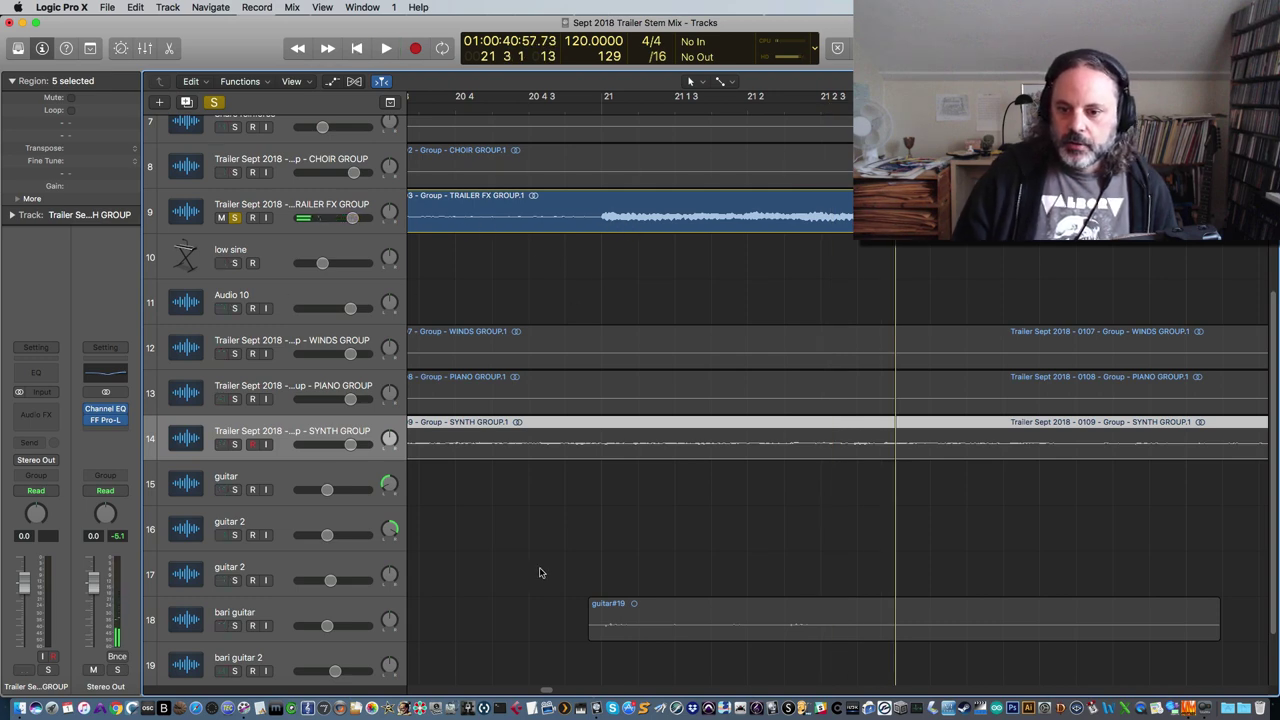
# Solo bari guitar alongside TRAILER FX GROUP and listen to both from the start of bar 20 to beat 1 of bar 22
pyautogui.click(235, 626)
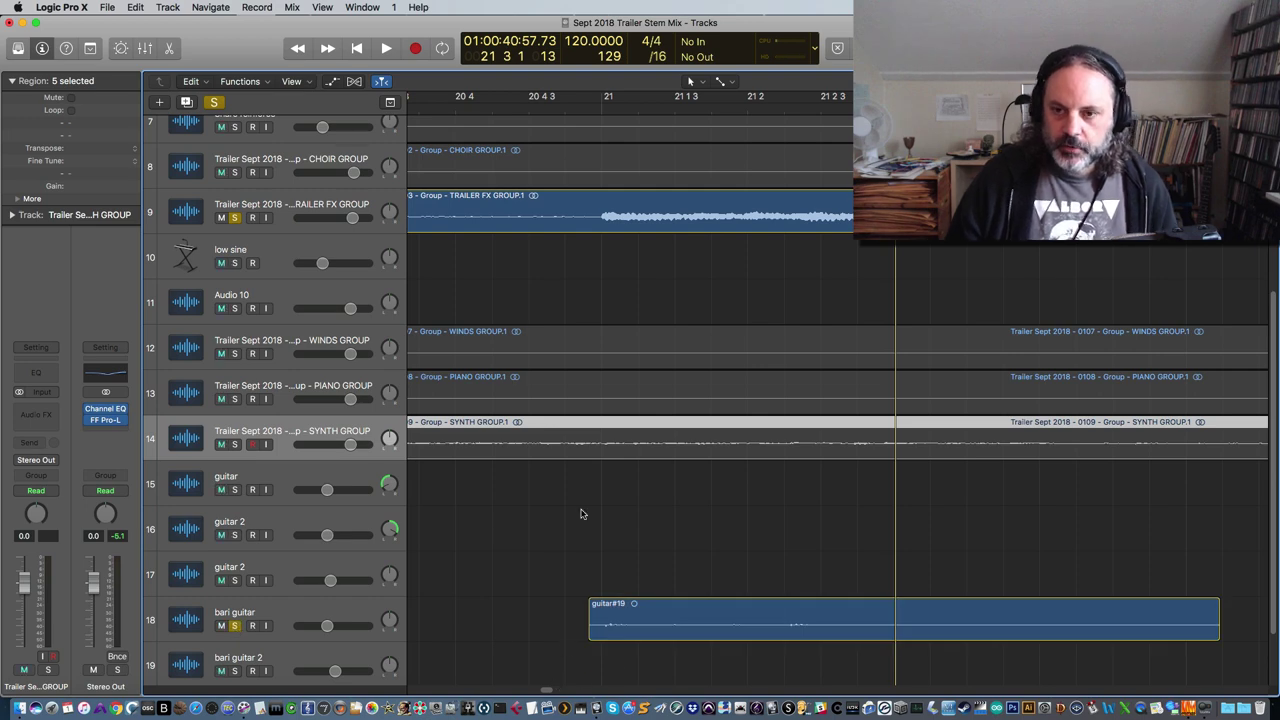
pyautogui.hscroll(-10, 560, 563)
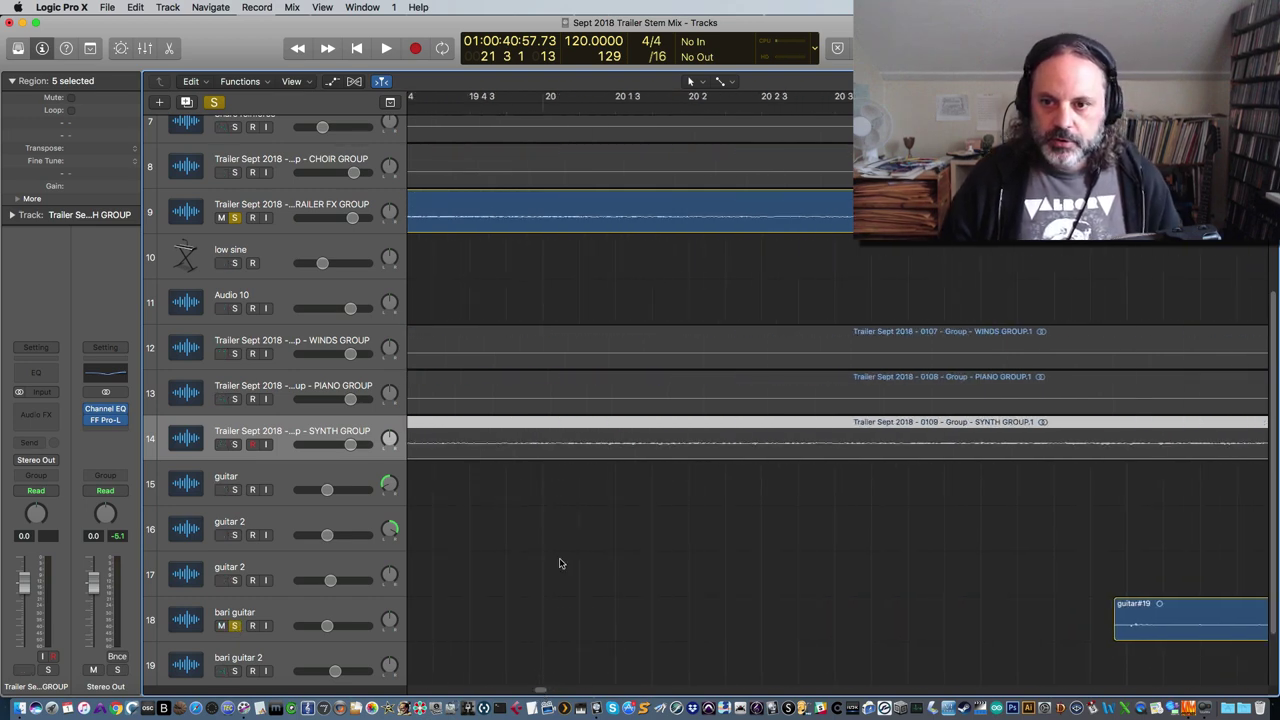
pyautogui.click(548, 110)
pyautogui.press('space')
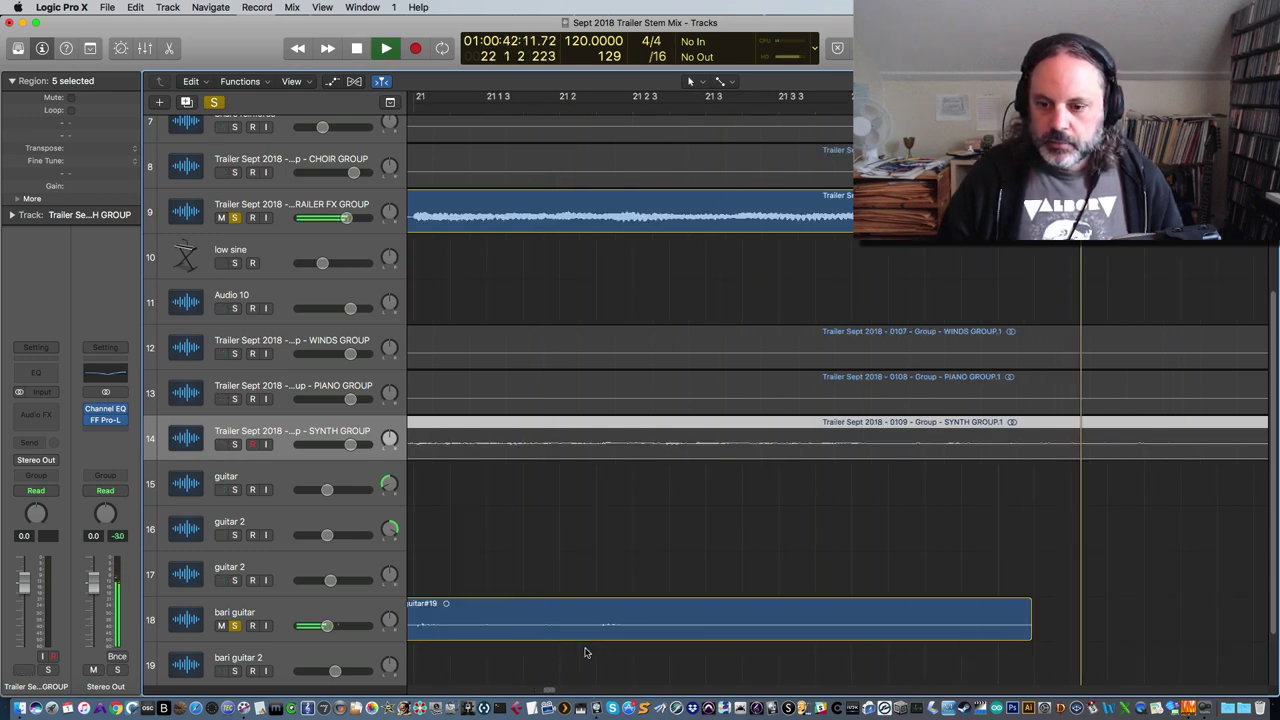
pyautogui.press('space')
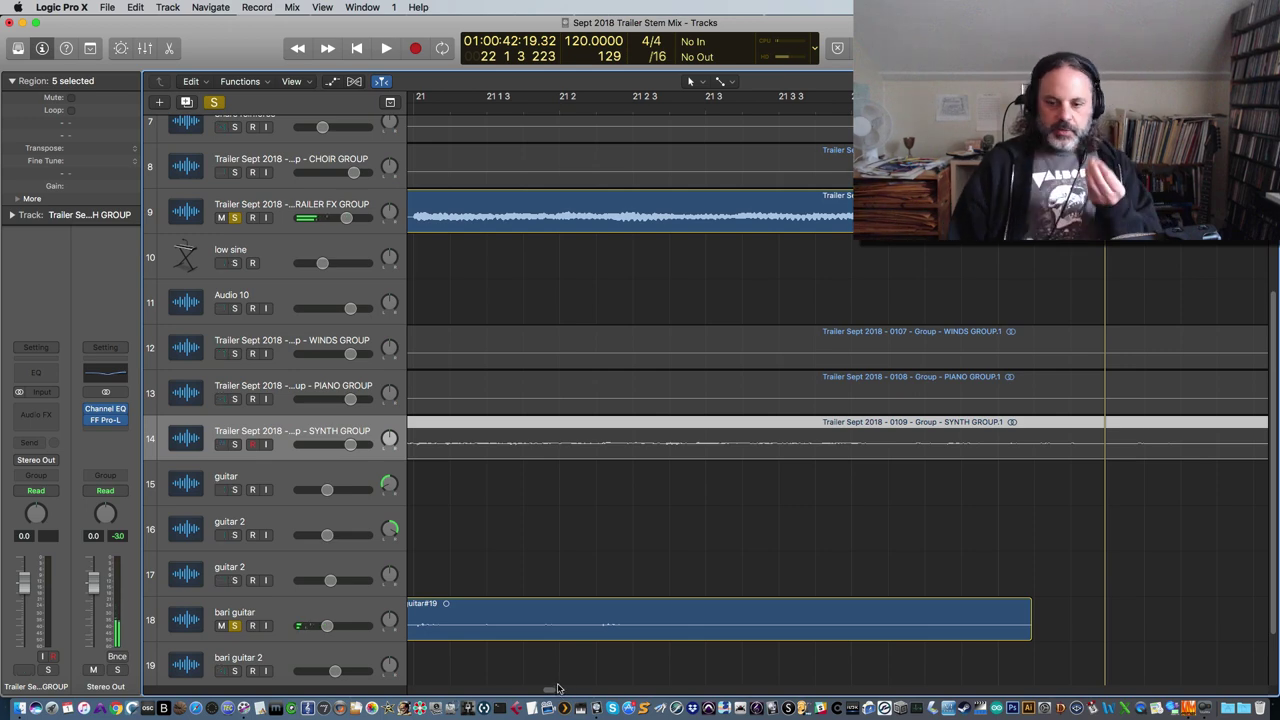
# Replay the effects and bari guitar from beat 4 of bar 20 to beat 2 of bar 21 and take both tracks out of solo
pyautogui.moveTo(550, 688); pyautogui.dragTo(547, 688)
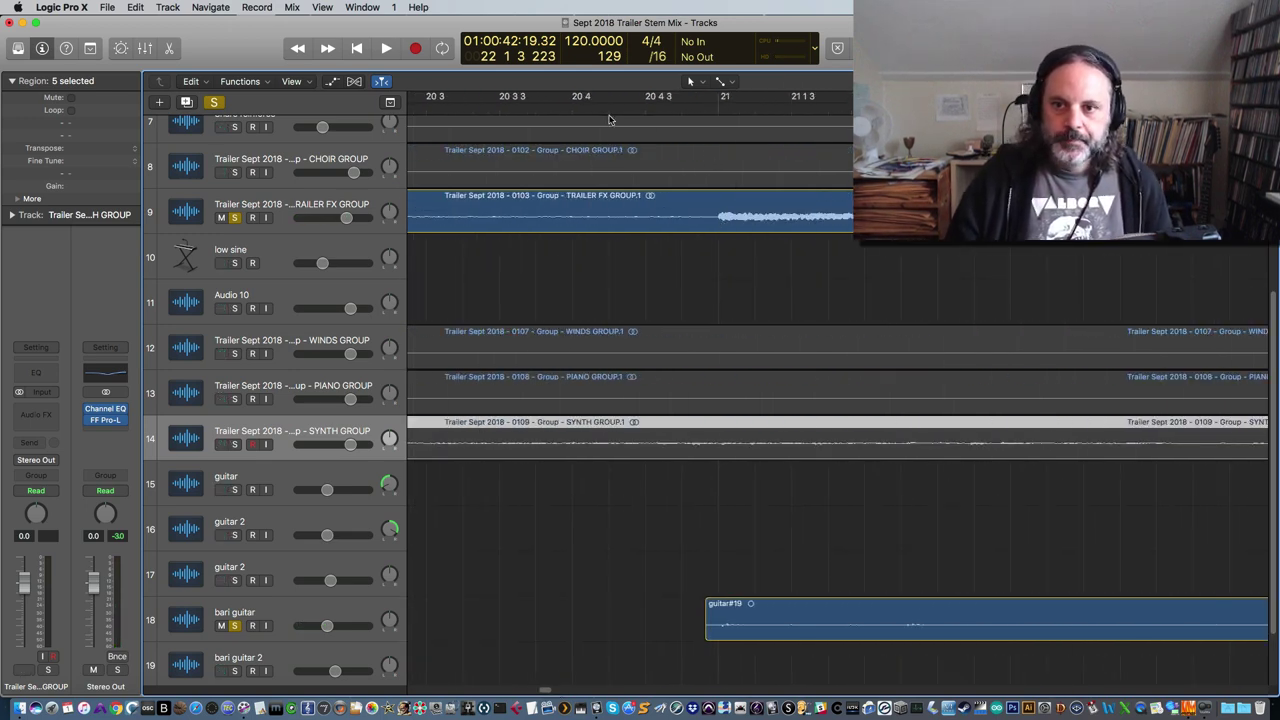
pyautogui.click(609, 110)
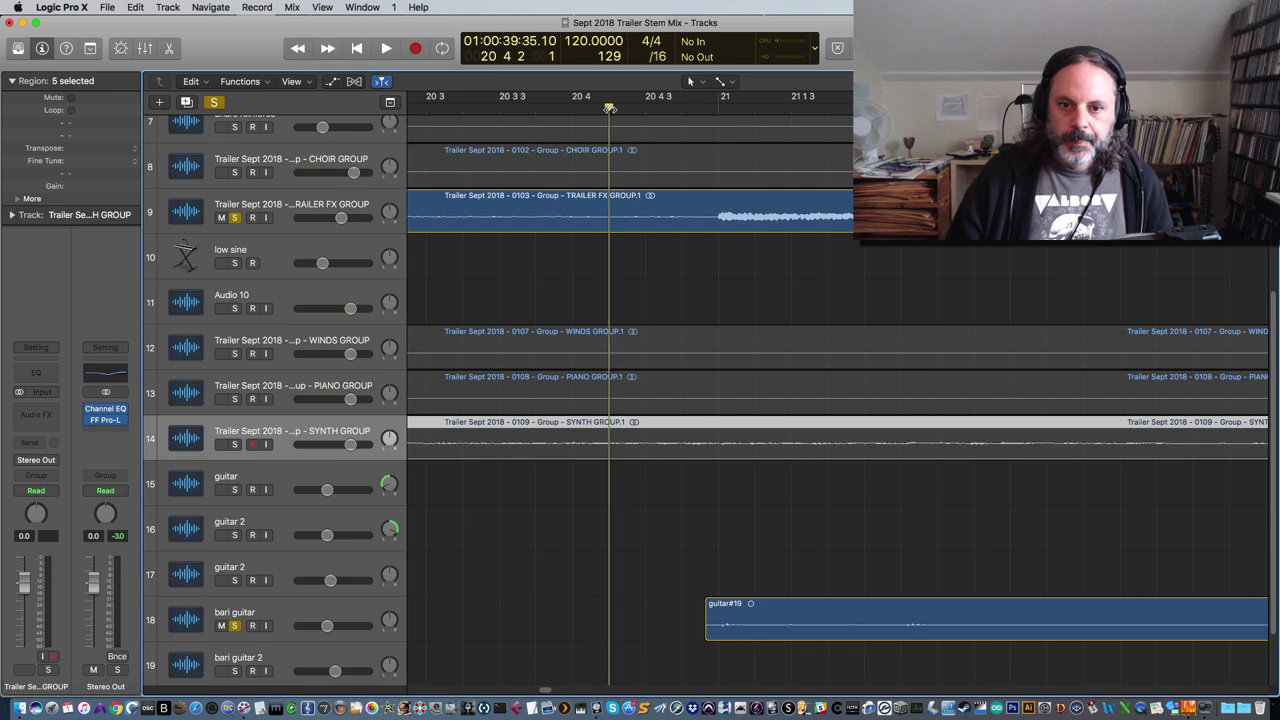
pyautogui.click(234, 625)
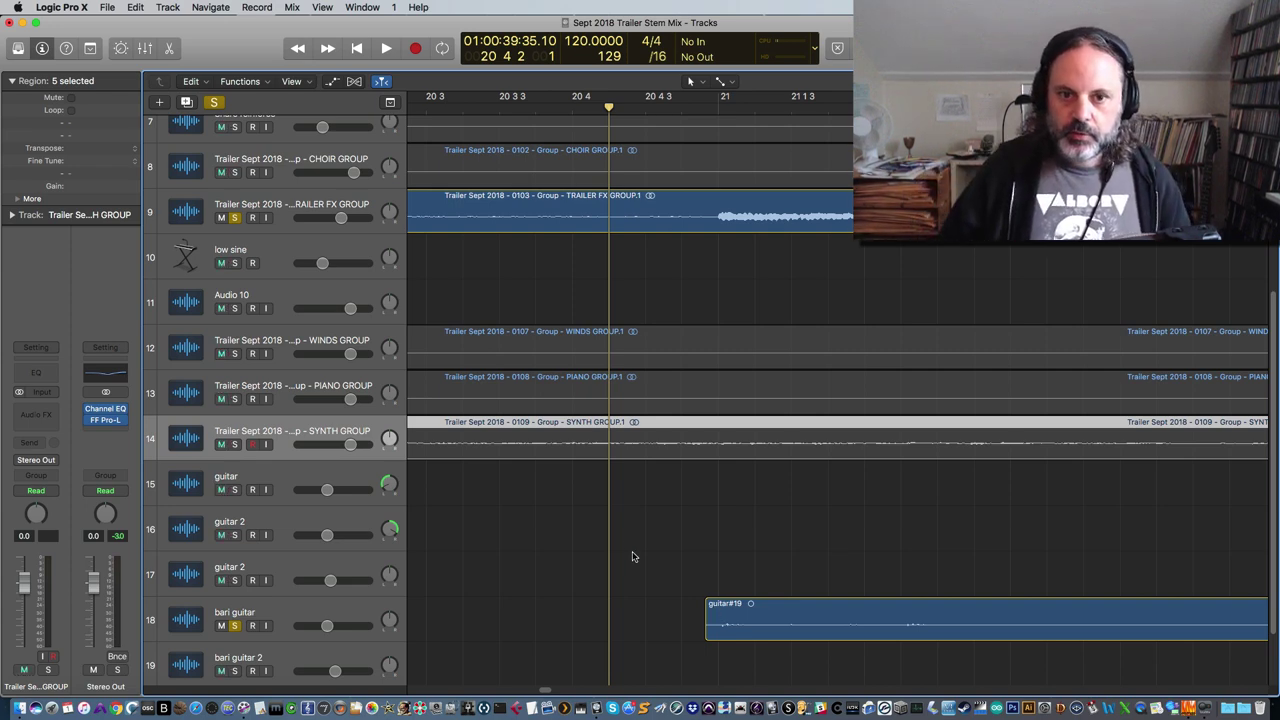
pyautogui.press('space')
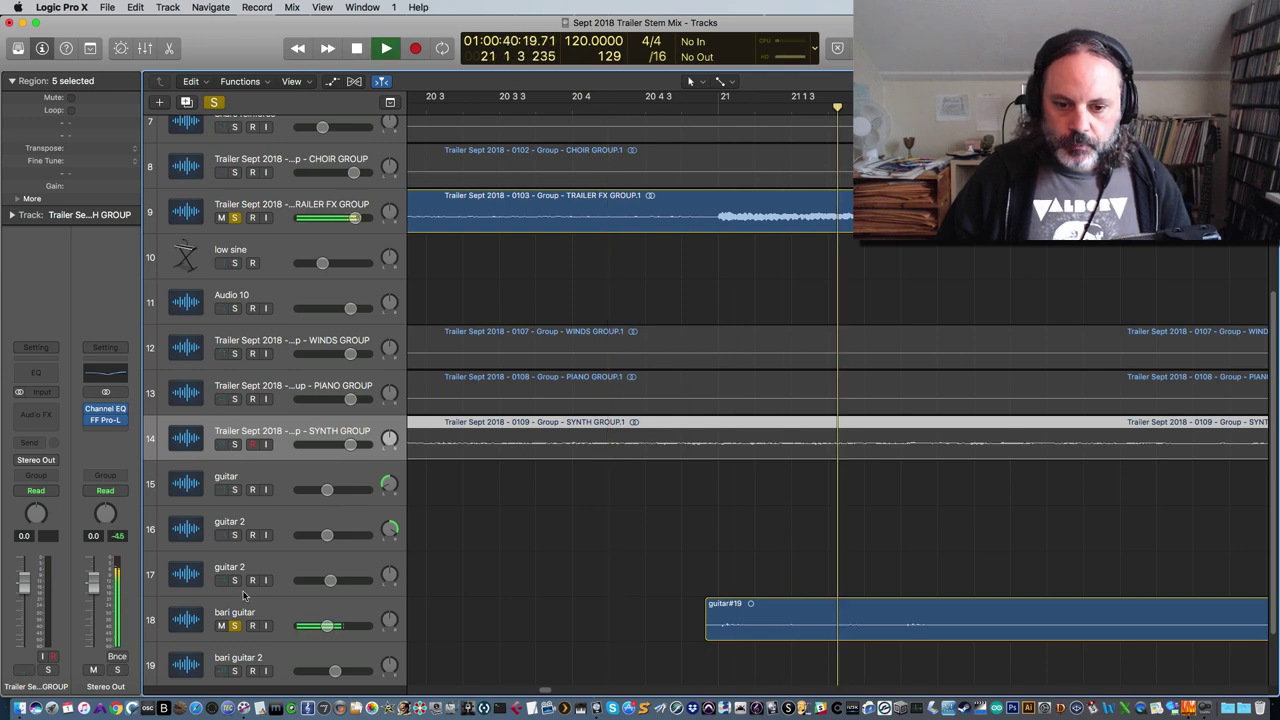
pyautogui.click(236, 626)
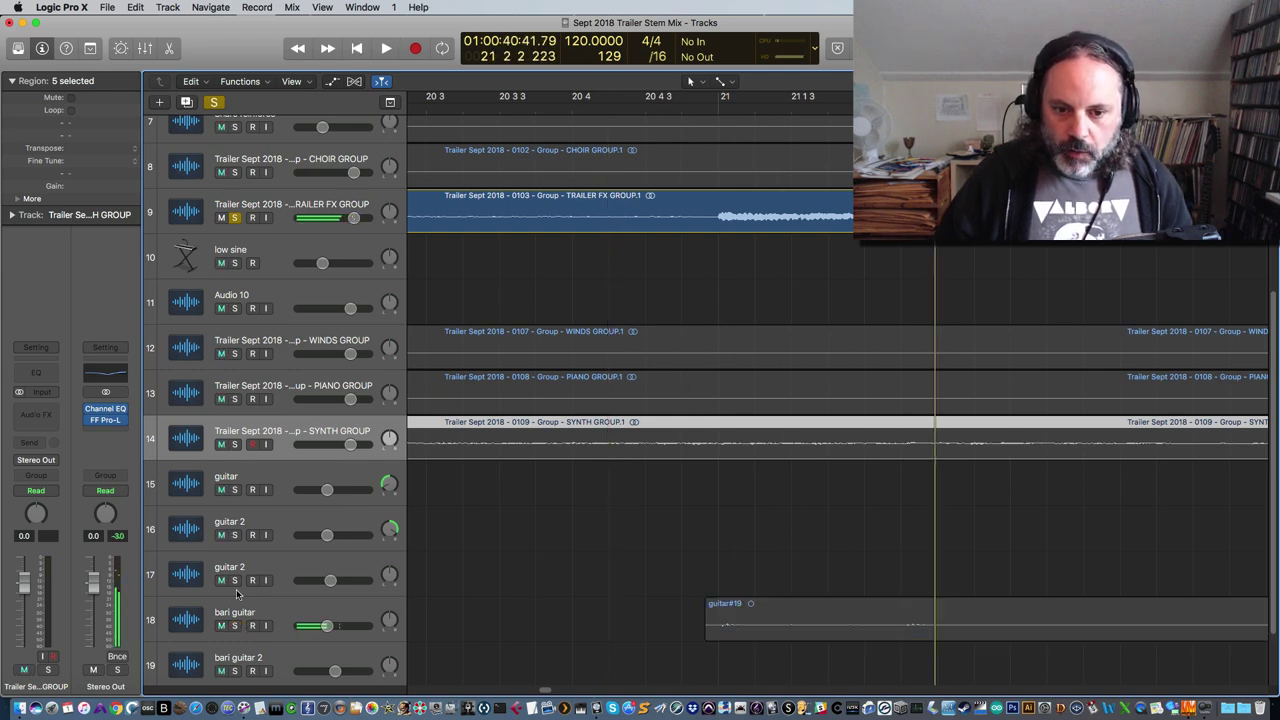
pyautogui.click(235, 218)
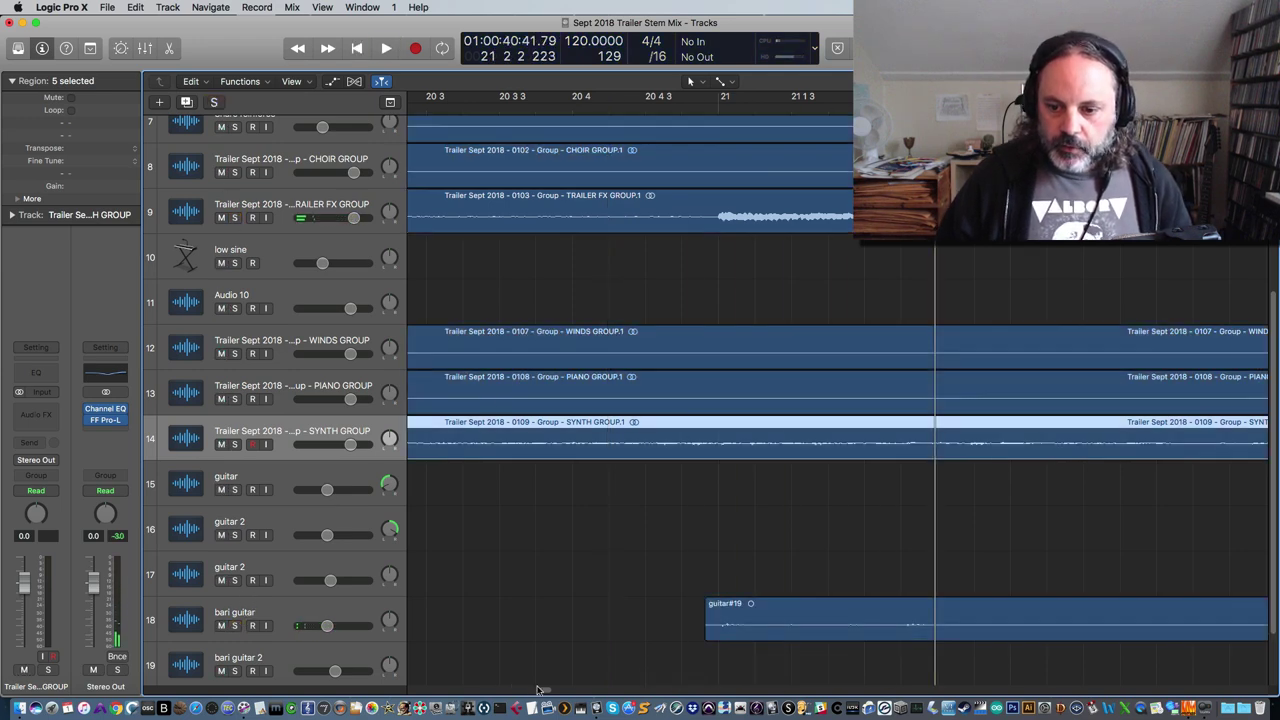
# Place the playhead at beat 2 of bar 34 and mute the guitar track and the guitar 2 track directly below it
pyautogui.hscroll(10, 536, 690)
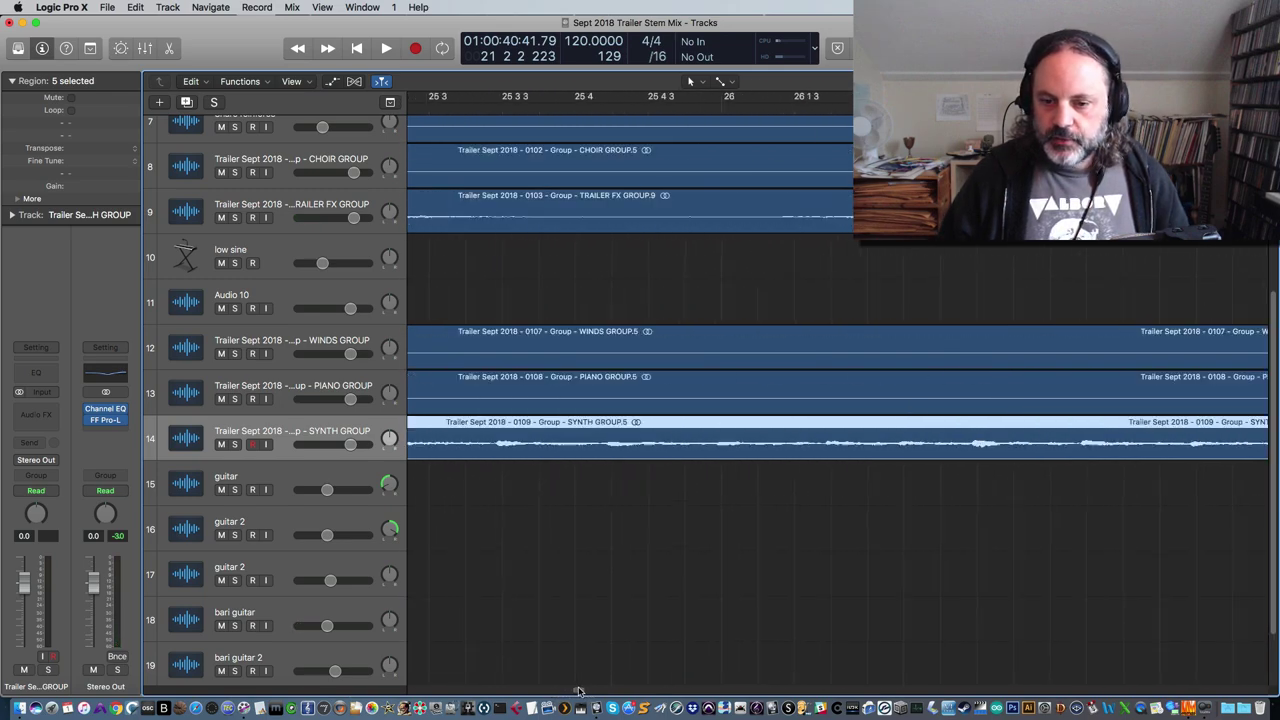
pyautogui.hscroll(-10, 578, 690)
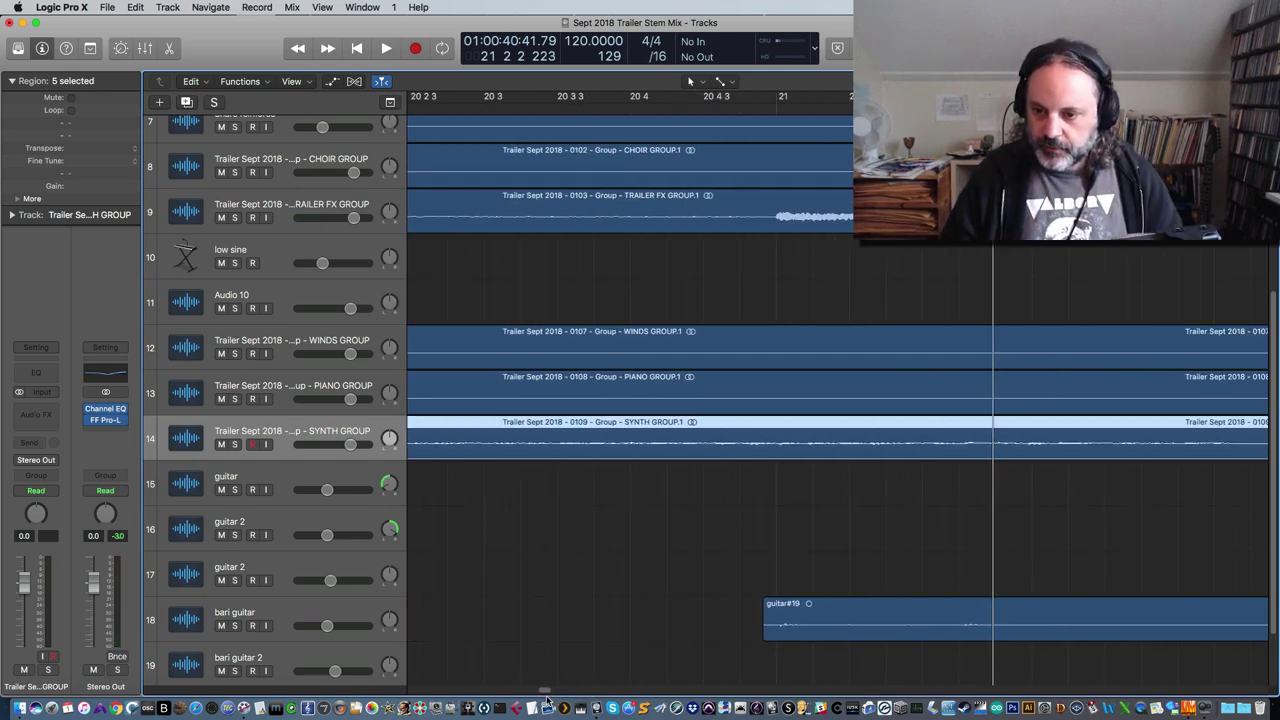
pyautogui.moveTo(546, 690); pyautogui.dragTo(638, 686)
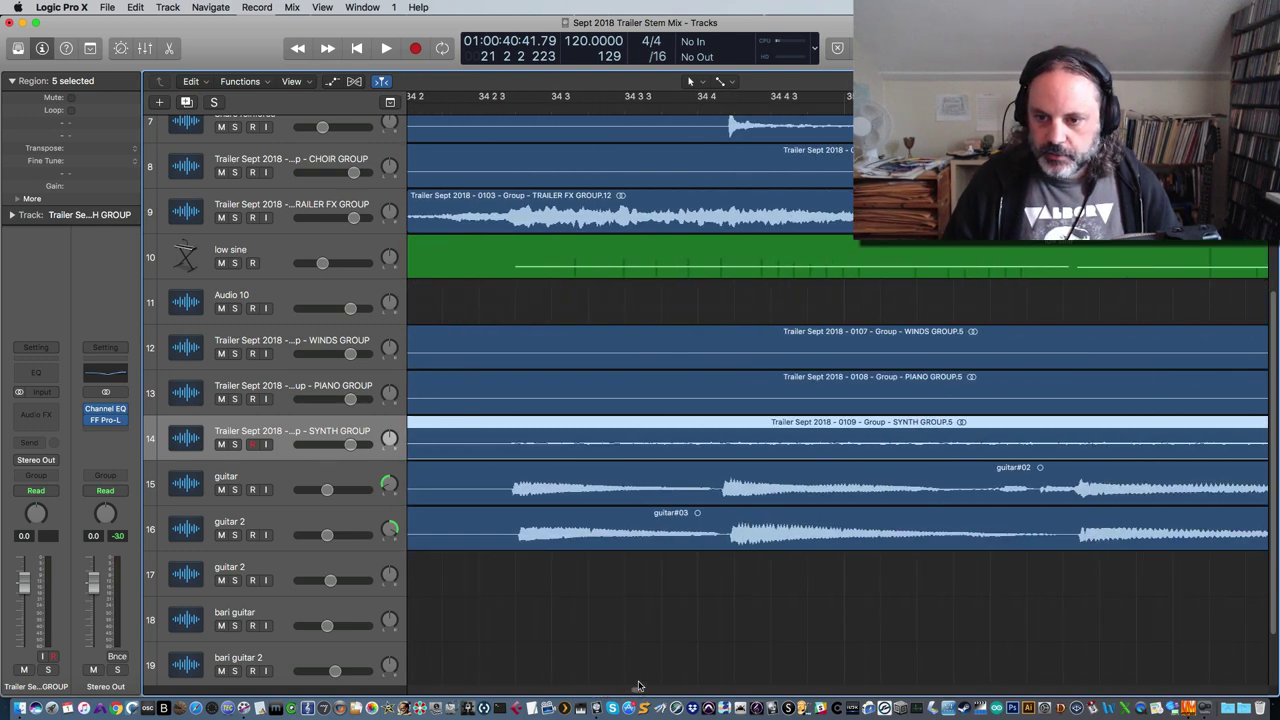
pyautogui.click(476, 107)
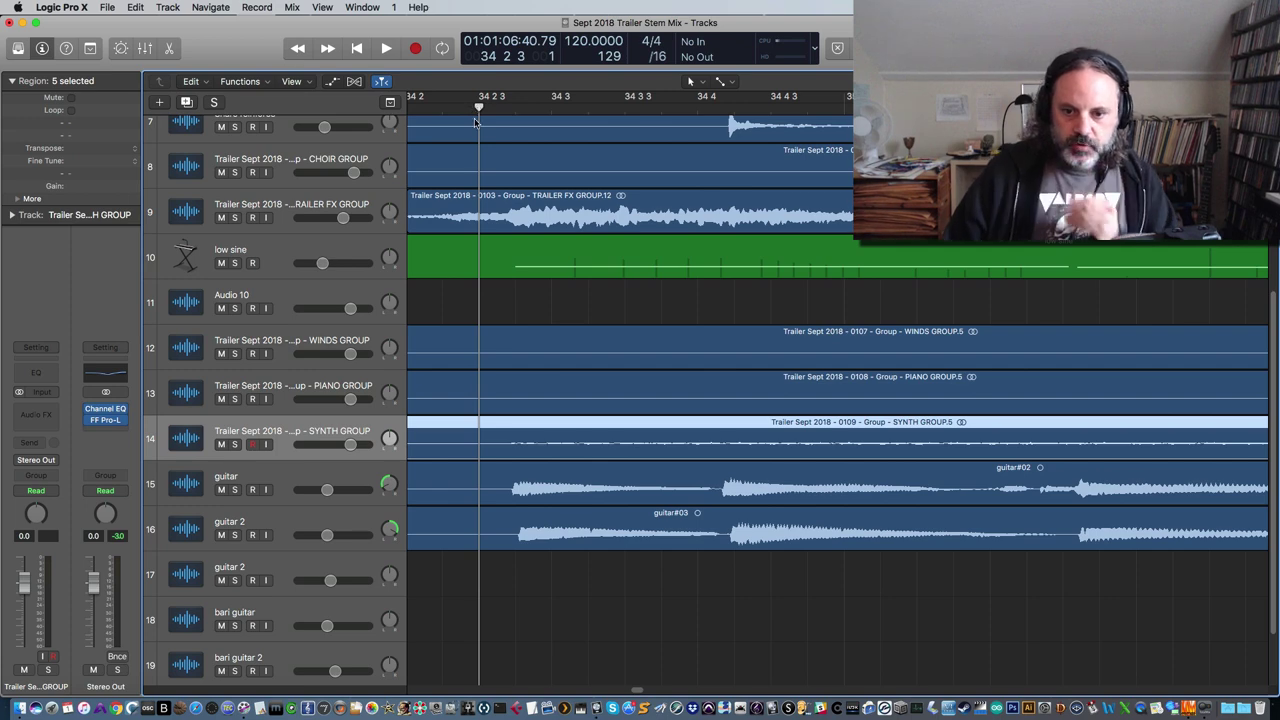
pyautogui.click(221, 490)
pyautogui.click(221, 535)
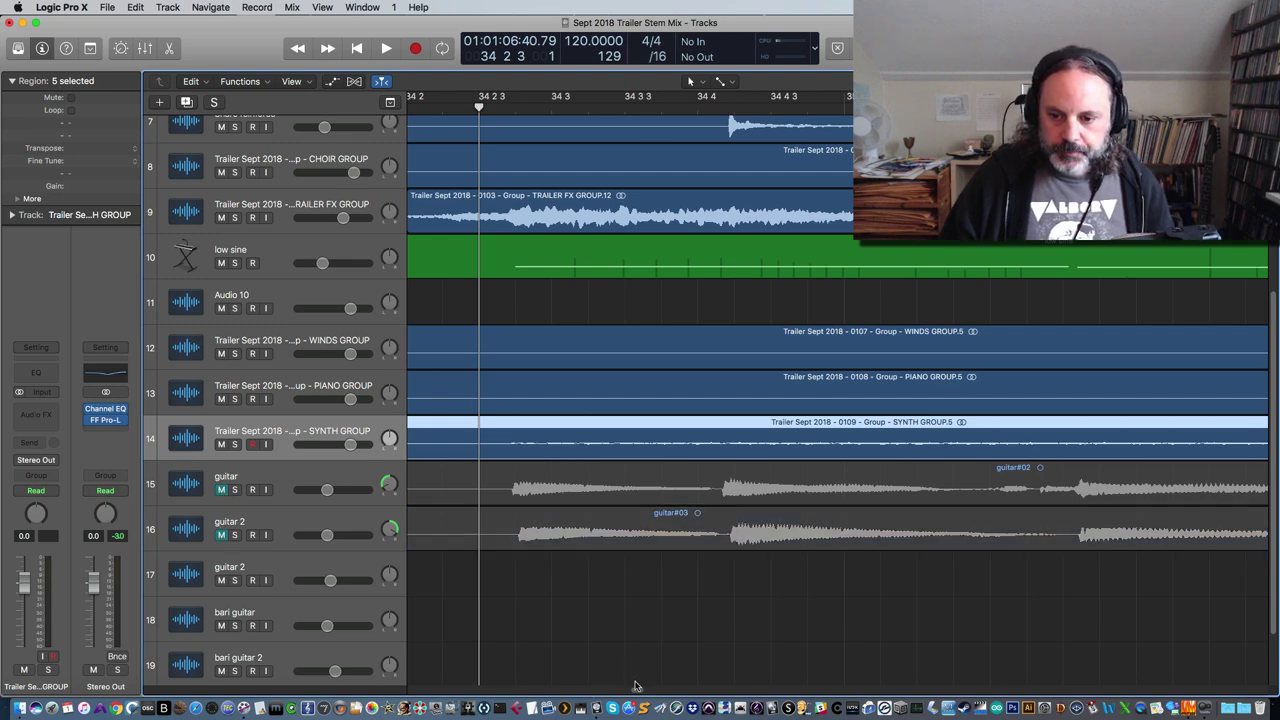
# Listen to the mix with both guitars muted from beat 1 of bar 24 to beat 3 of bar 35
pyautogui.hscroll(-10, 554, 420)
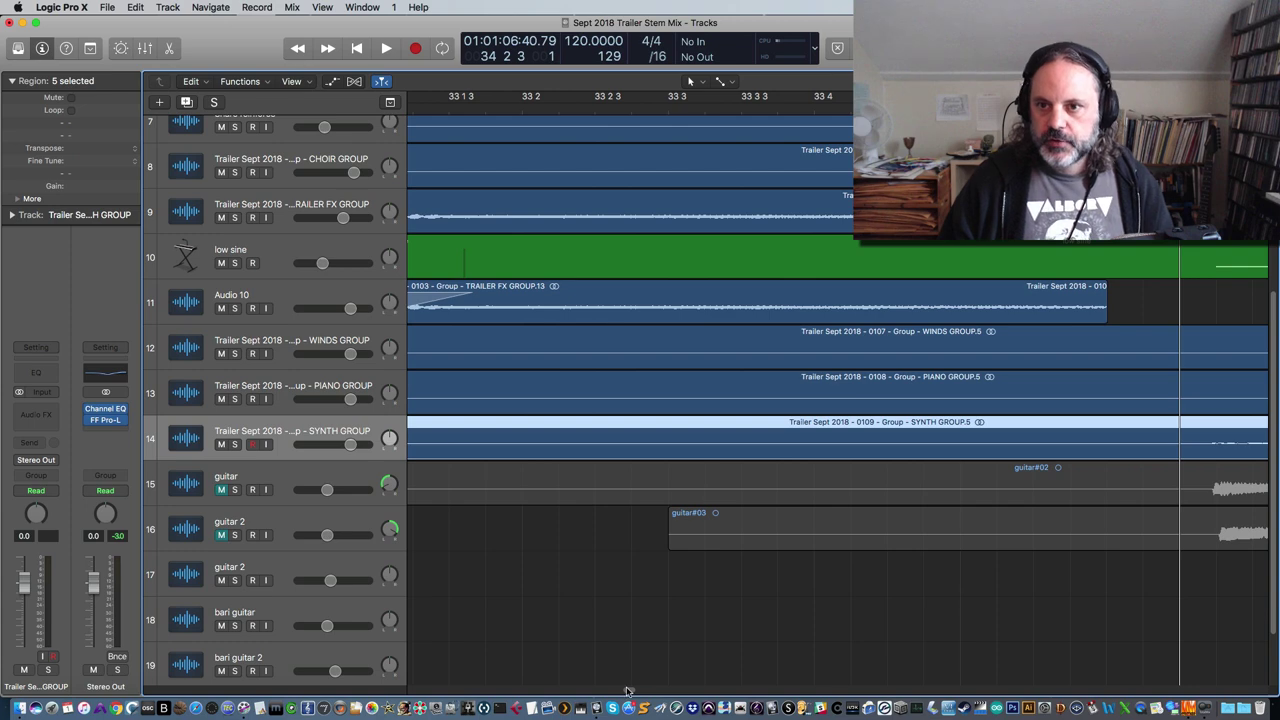
pyautogui.moveTo(627, 693); pyautogui.dragTo(565, 690)
pyautogui.click(594, 108)
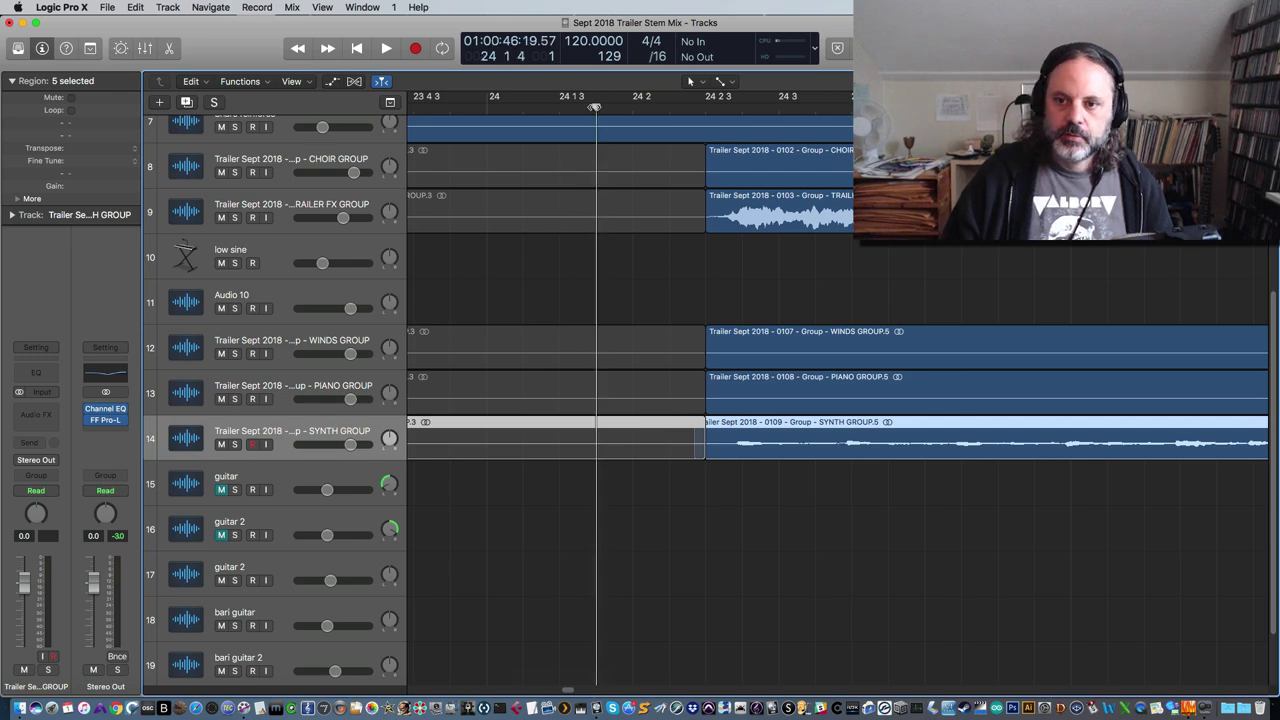
pyautogui.press('space')
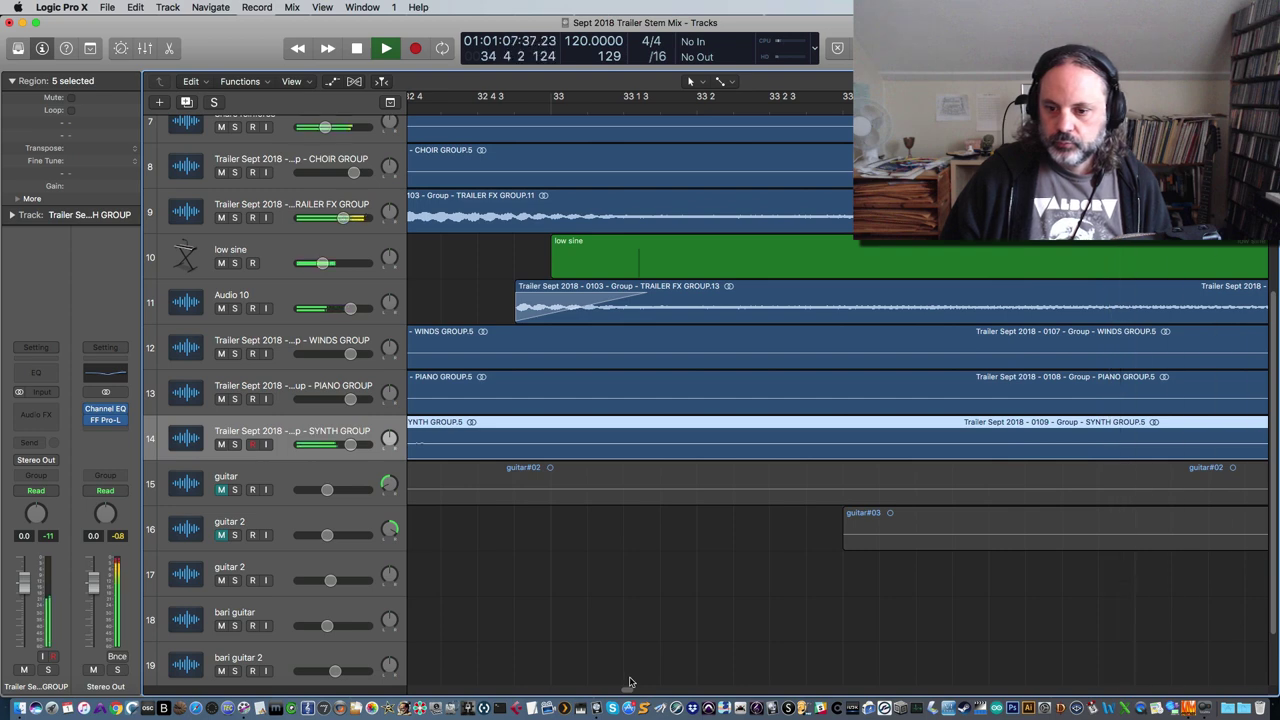
pyautogui.press('space')
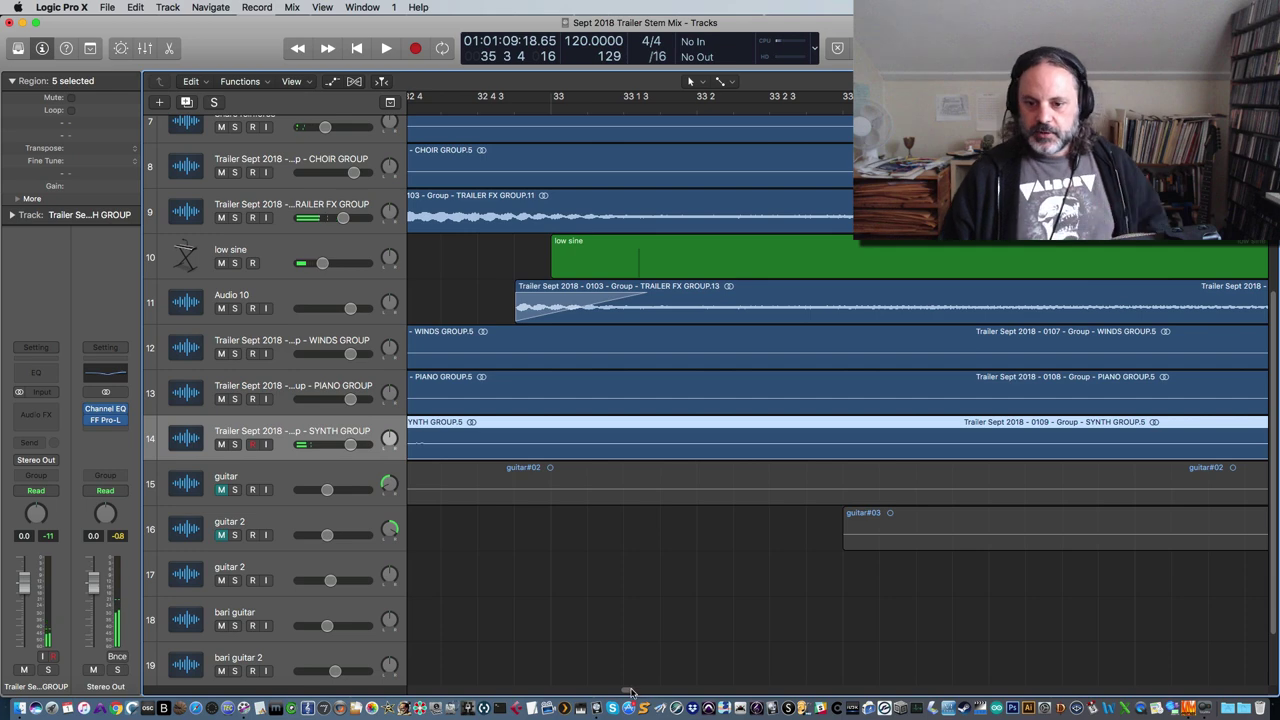
# Solo TRAILER FX GROUP and listen to it from beat 4 of bar 32 to beat 3 of bar 33
pyautogui.hscroll(-5, 628, 693)
pyautogui.hscroll(4, 628, 693)
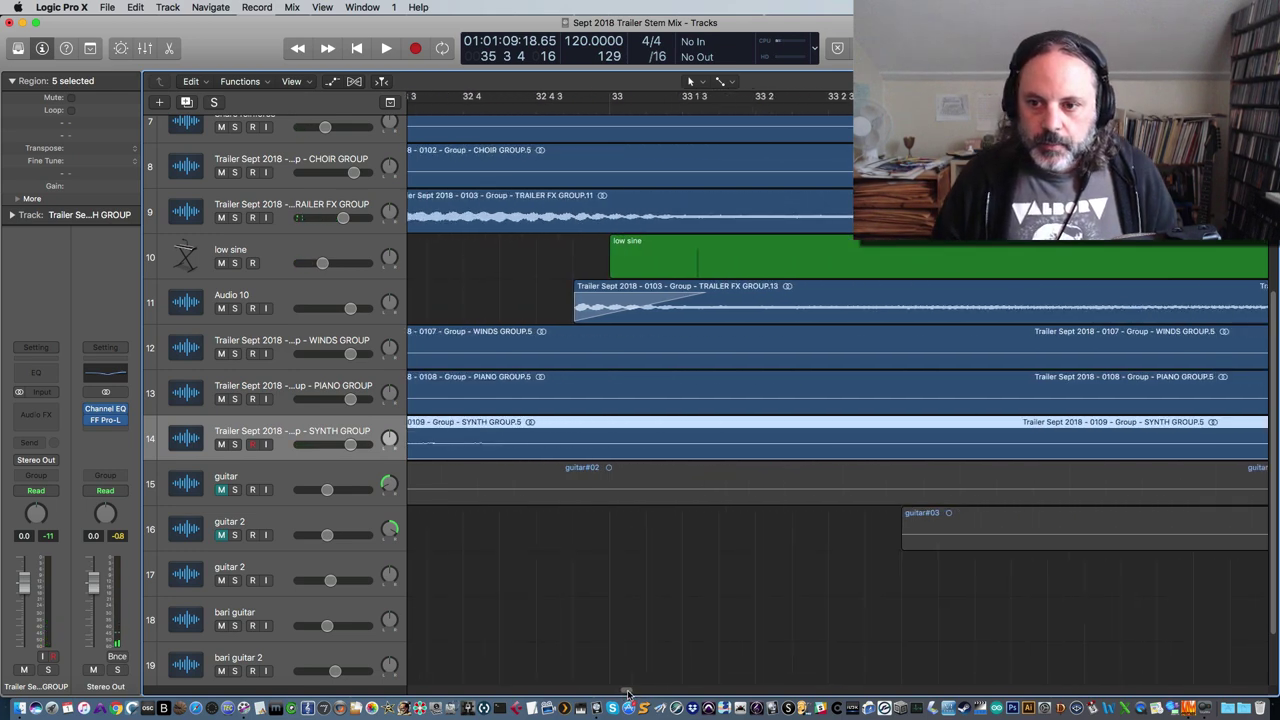
pyautogui.click(525, 107)
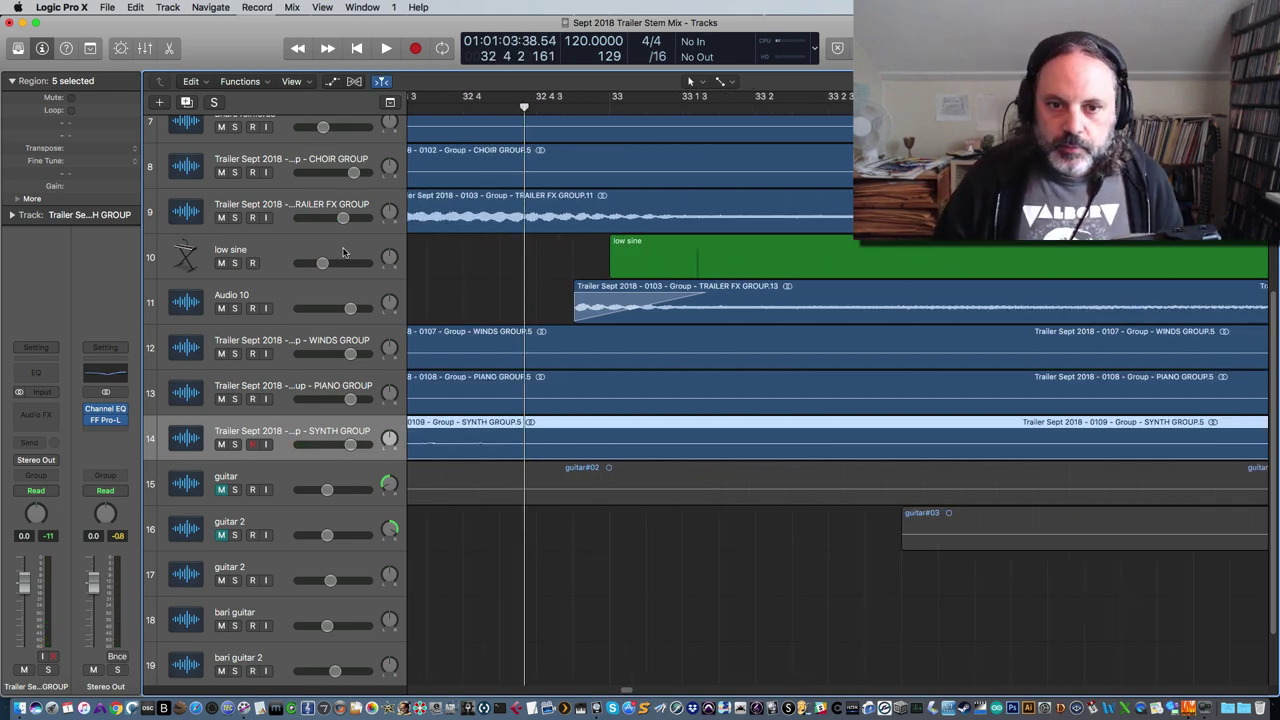
pyautogui.click(235, 218)
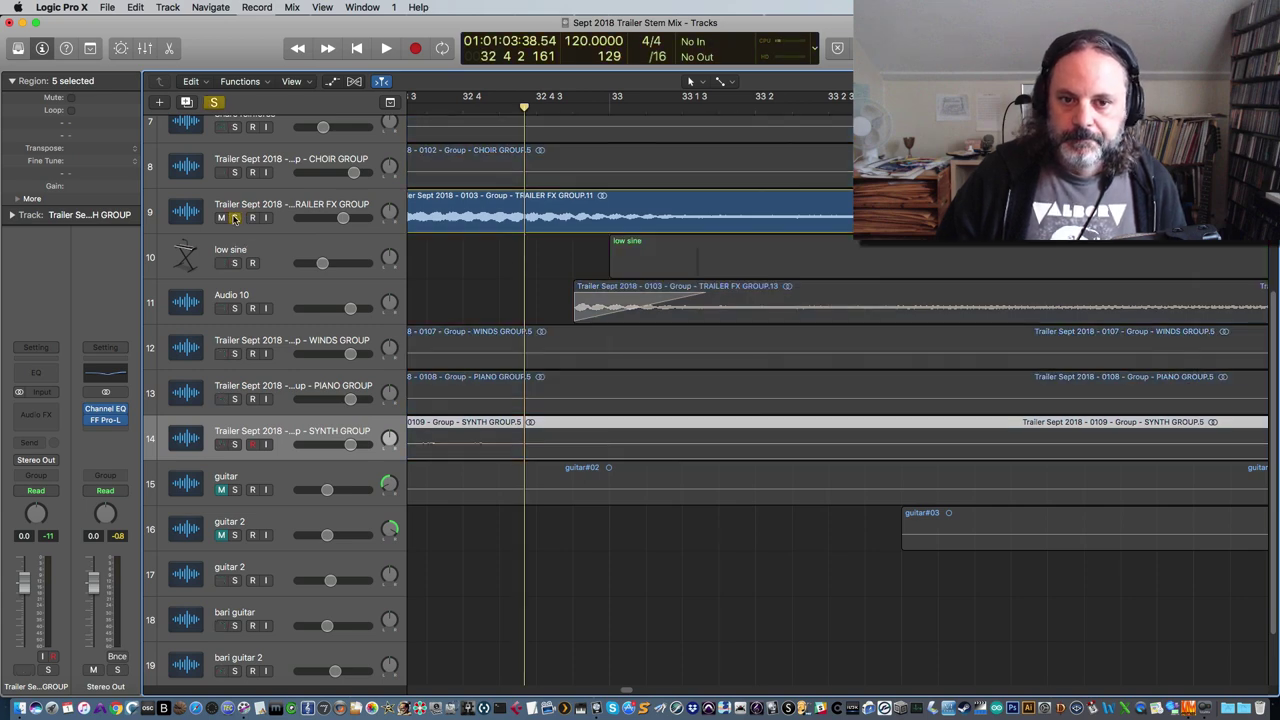
pyautogui.press('space')
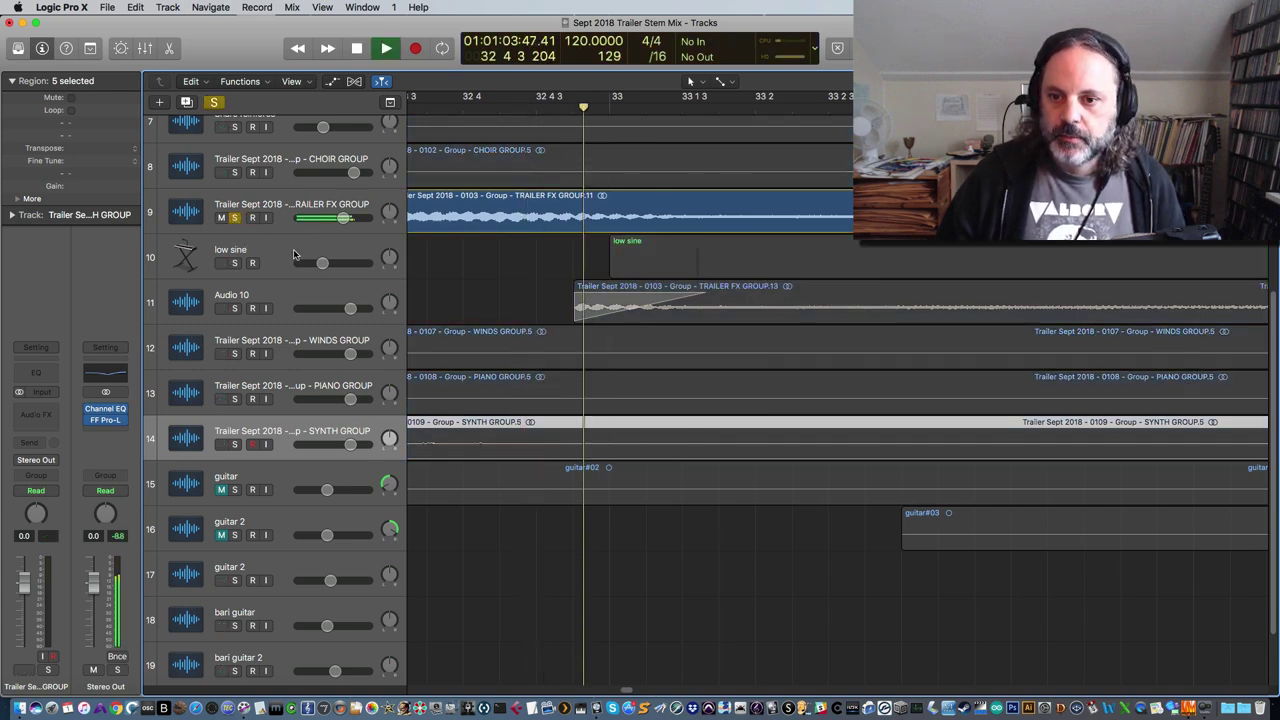
pyautogui.press('space')
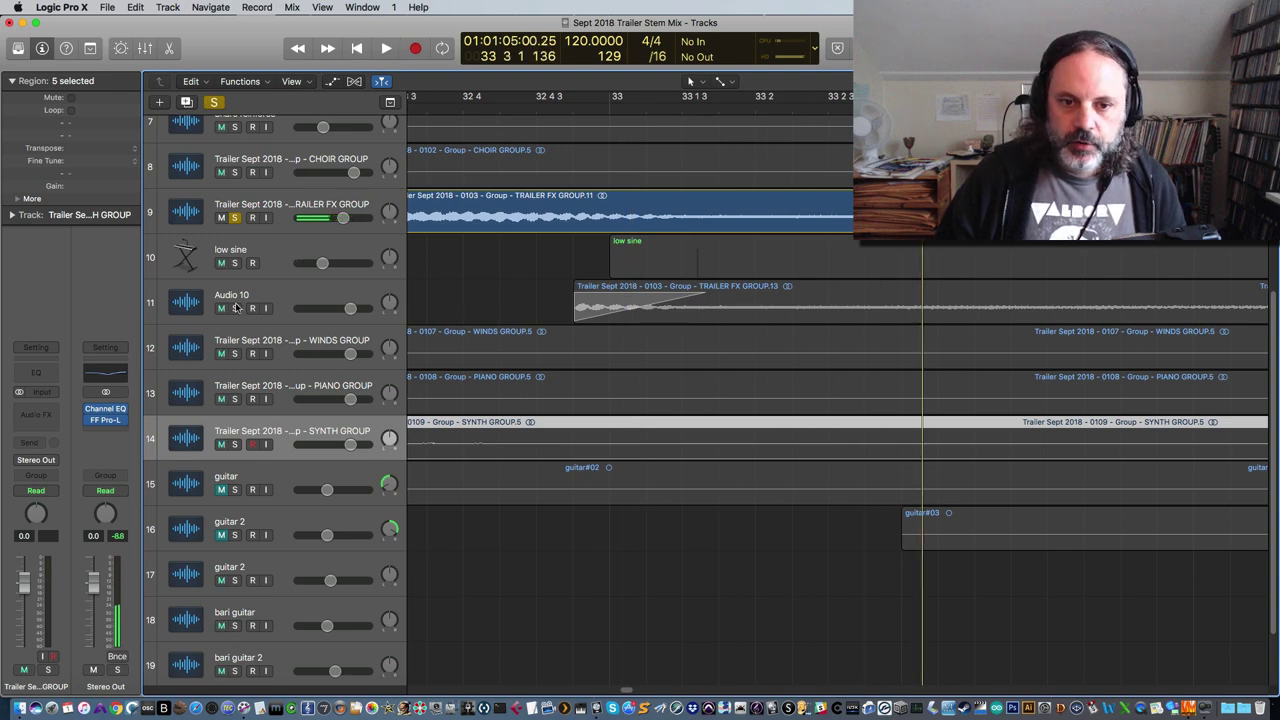
# Solo Audio 10 alongside TRAILER FX GROUP, select it and listen to both from beat 2 of bar 32 to beat 3 of bar 33
pyautogui.click(235, 309)
pyautogui.click(247, 291)
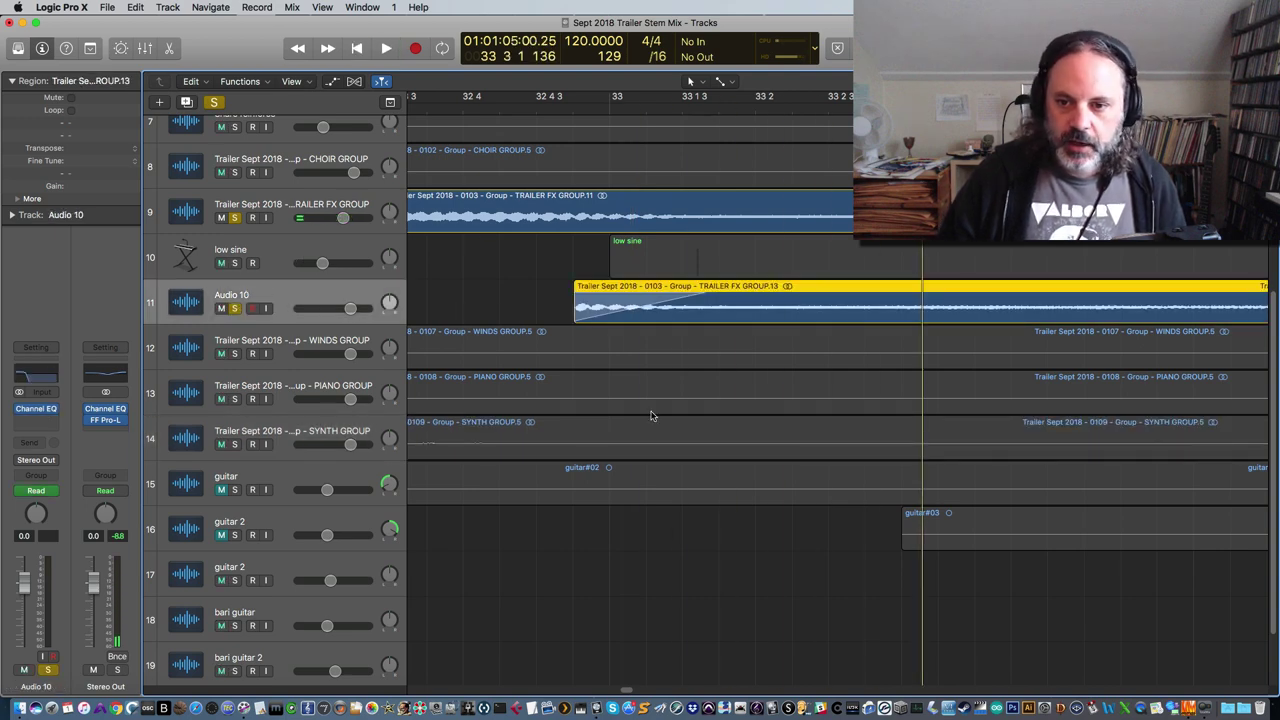
pyautogui.hscroll(-5, 628, 690)
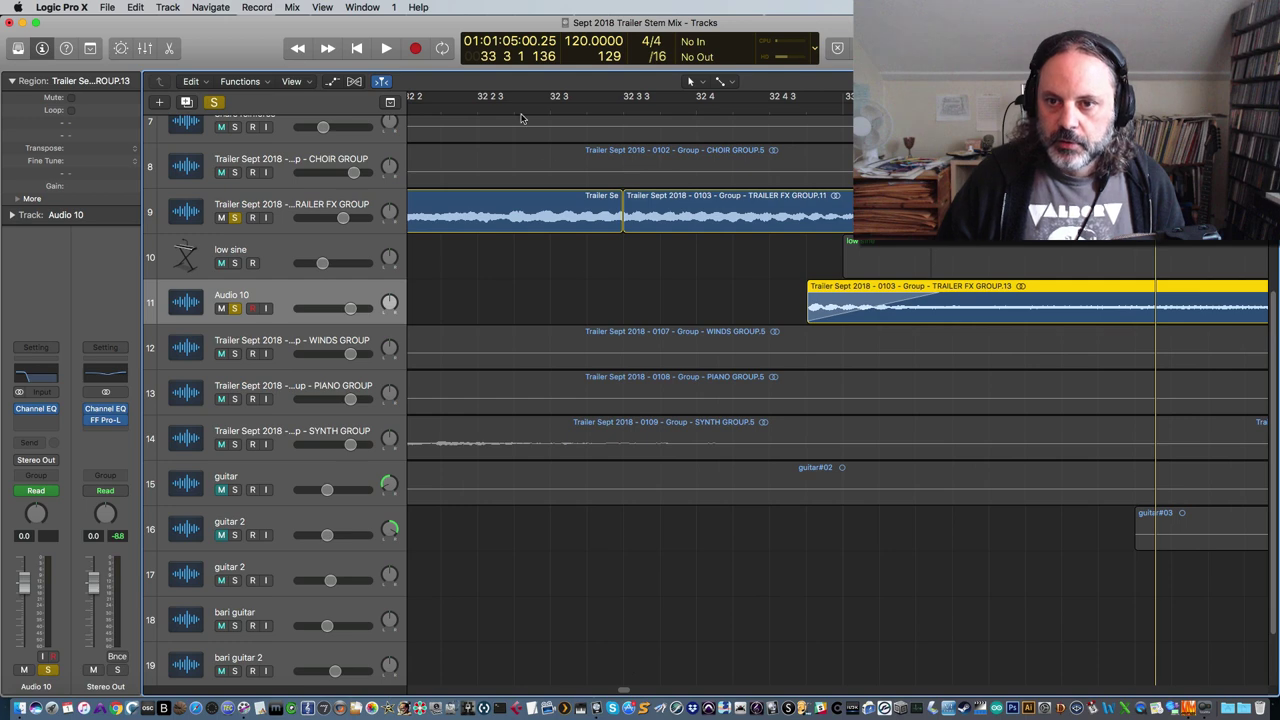
pyautogui.click(468, 110)
pyautogui.press('space')
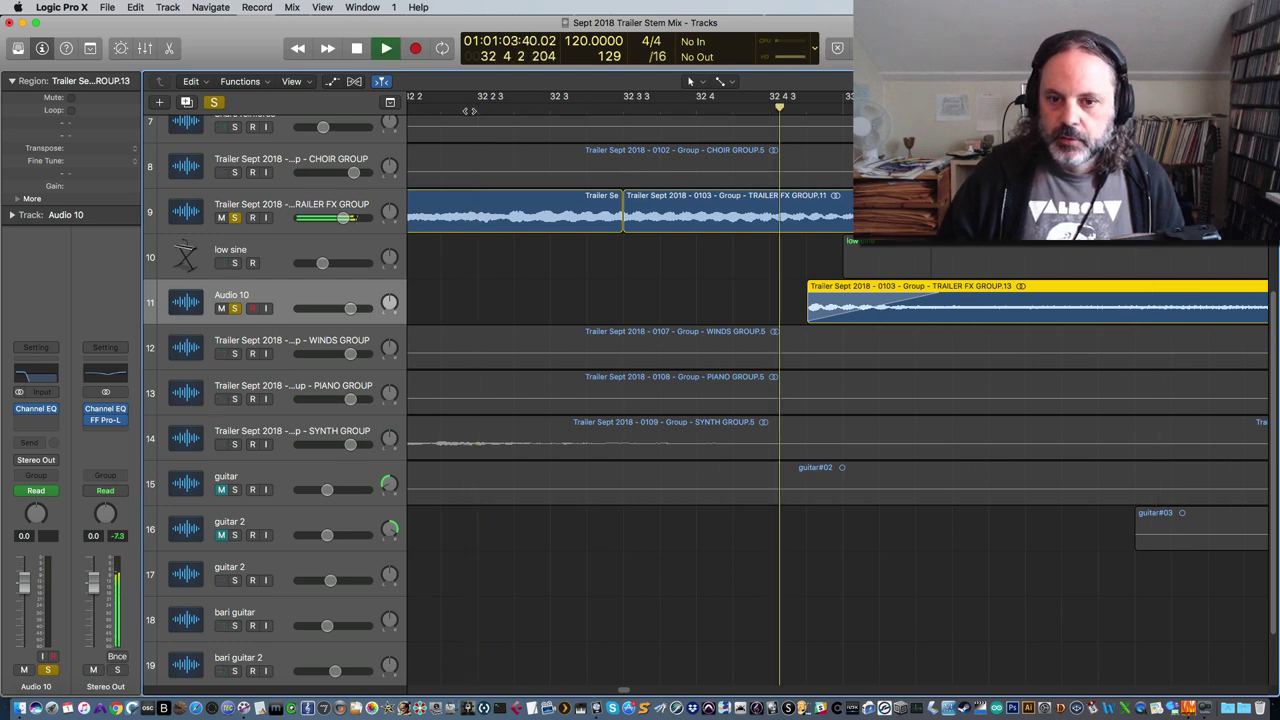
pyautogui.press('space')
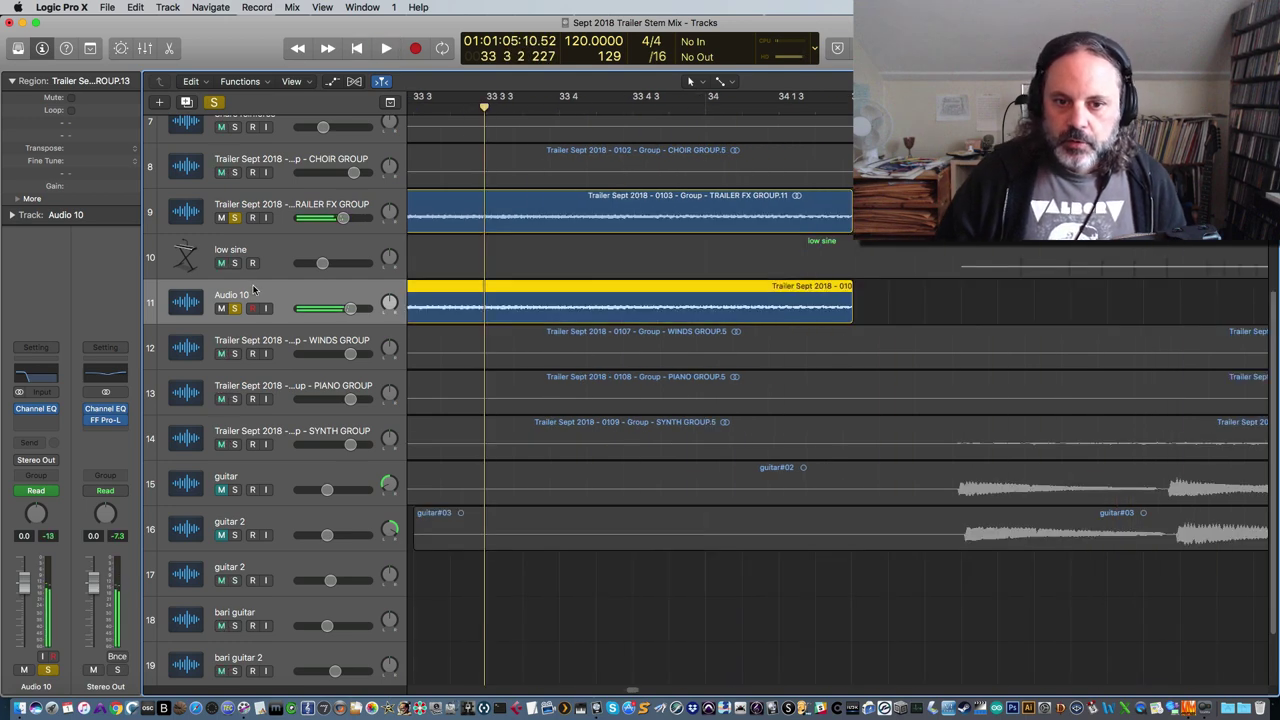
# Take TRAILER FX GROUP out of solo and listen to Audio 10 alone from beat 4 of bar 32 to beat 2 of bar 34
pyautogui.click(236, 218)
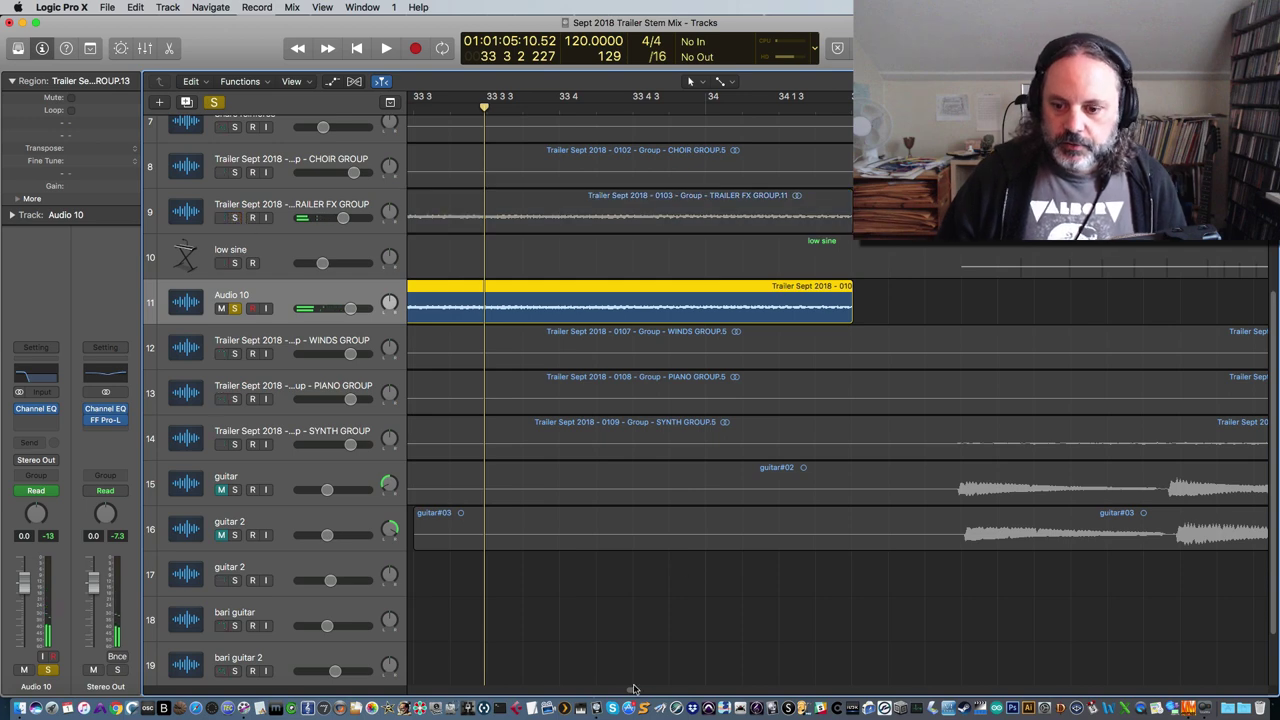
pyautogui.hscroll(-8, 630, 690)
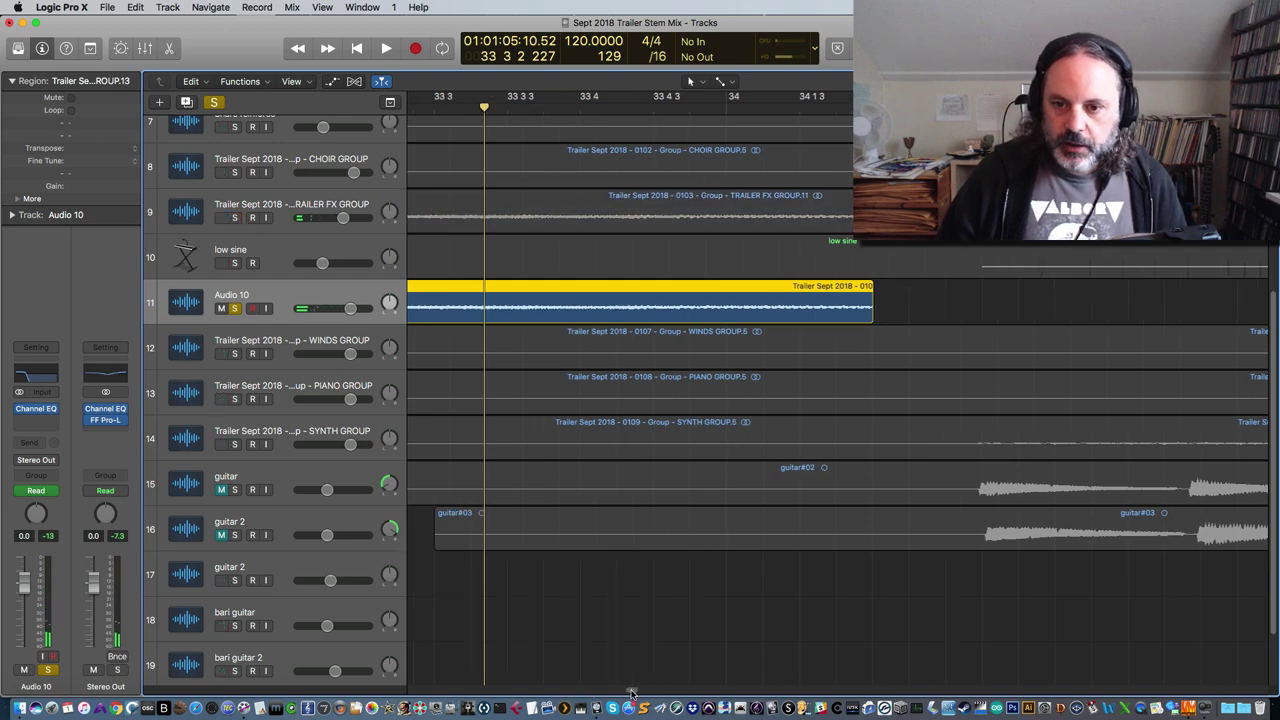
pyautogui.click(597, 112)
pyautogui.press('space')
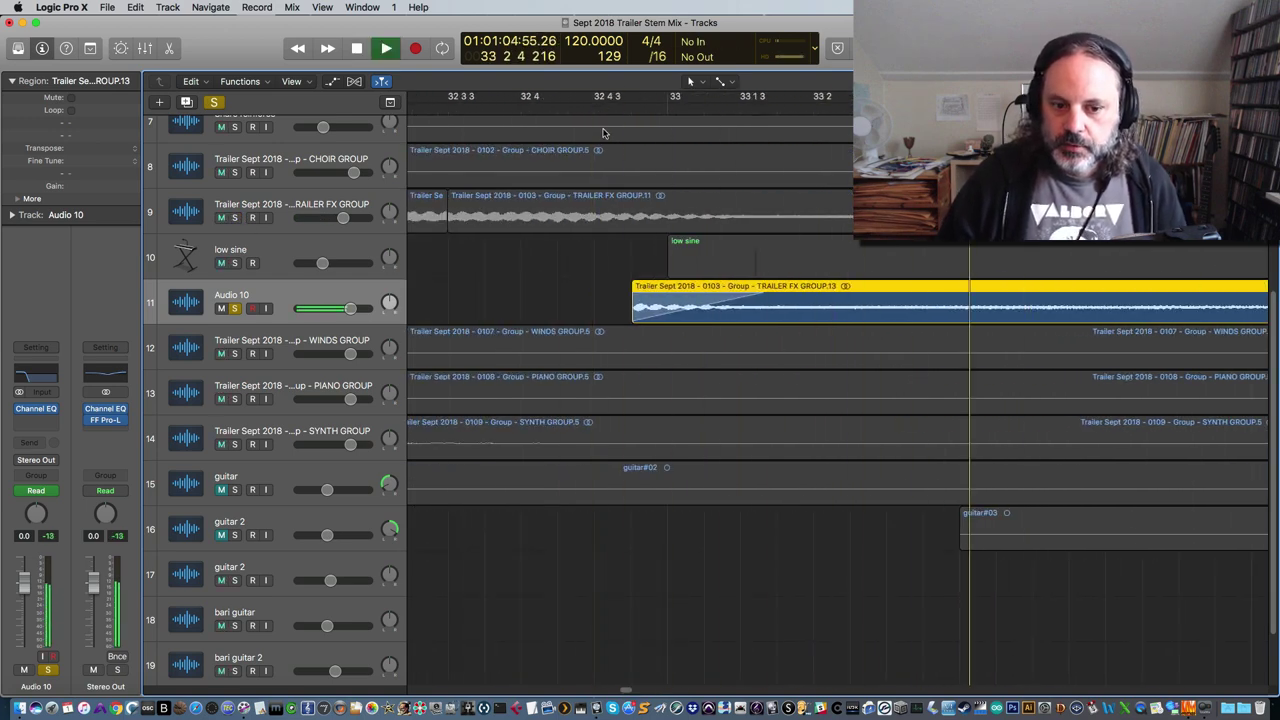
pyautogui.press('space')
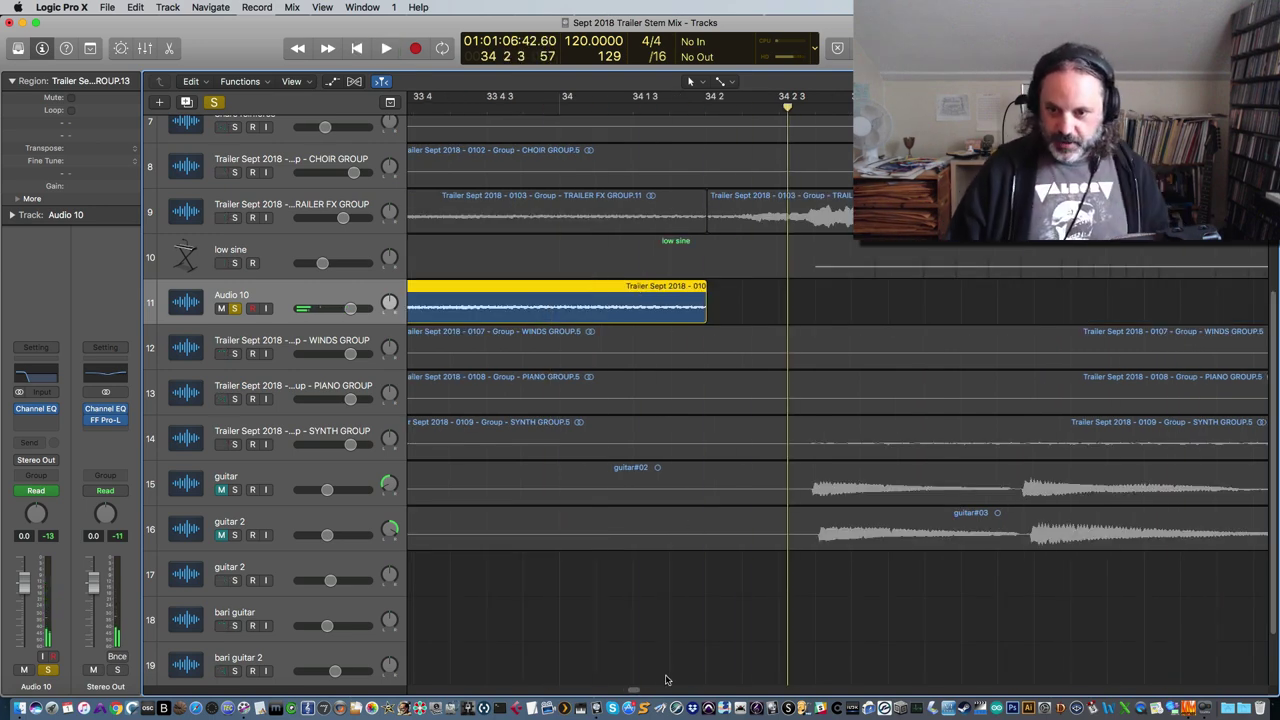
# Solo TRAILER FX GROUP with Audio 10 again, replay from beat 3 of bar 32 to beat 2 of bar 34, and take both out of solo
pyautogui.moveTo(640, 692); pyautogui.dragTo(620, 663)
pyautogui.click(437, 107)
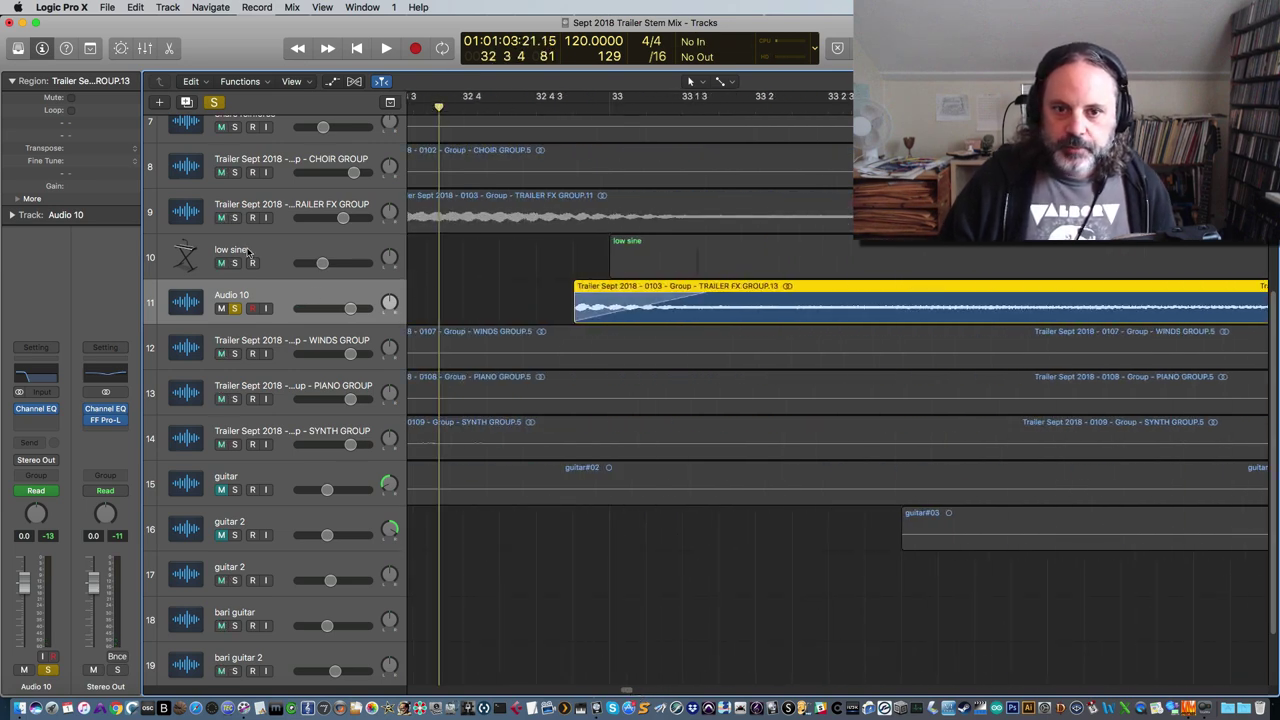
pyautogui.click(235, 218)
pyautogui.press('space')
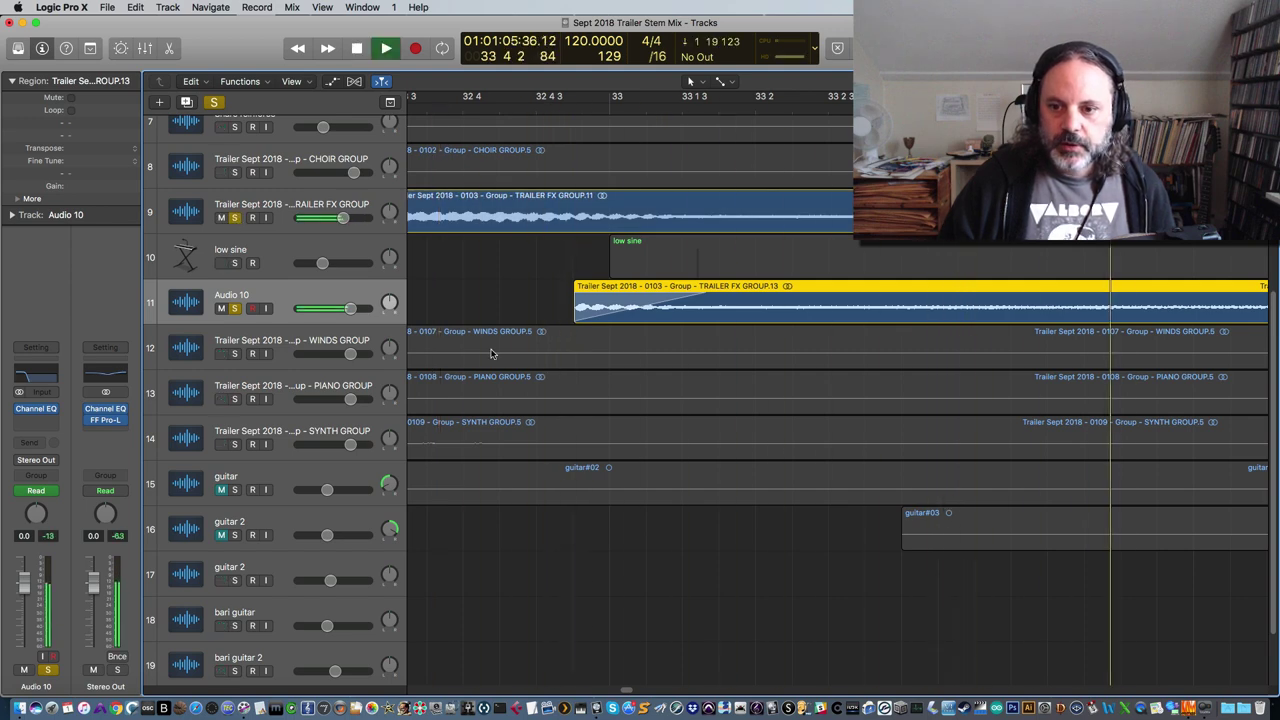
pyautogui.press('space')
pyautogui.click(236, 309)
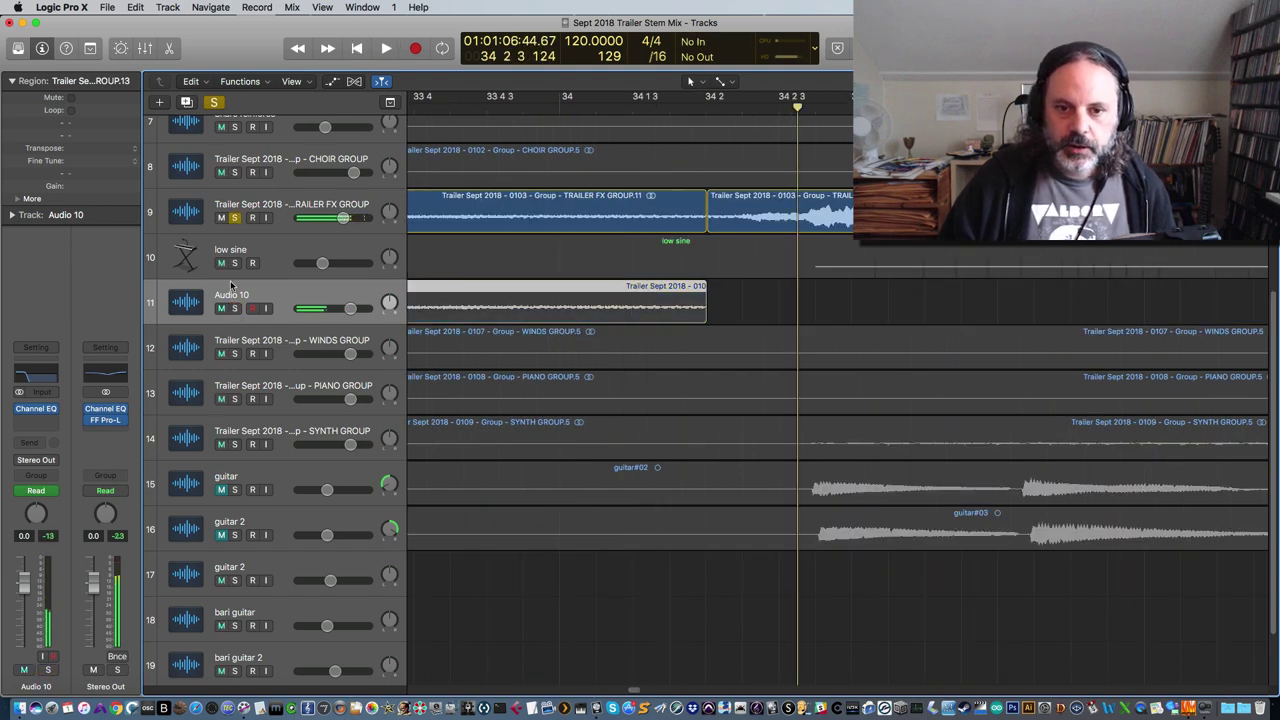
pyautogui.click(234, 218)
# Listen to the unsoloed mix from beat 1 of bar 34 to beat 3 of bar 36
pyautogui.scroll(-1, 615, 408)
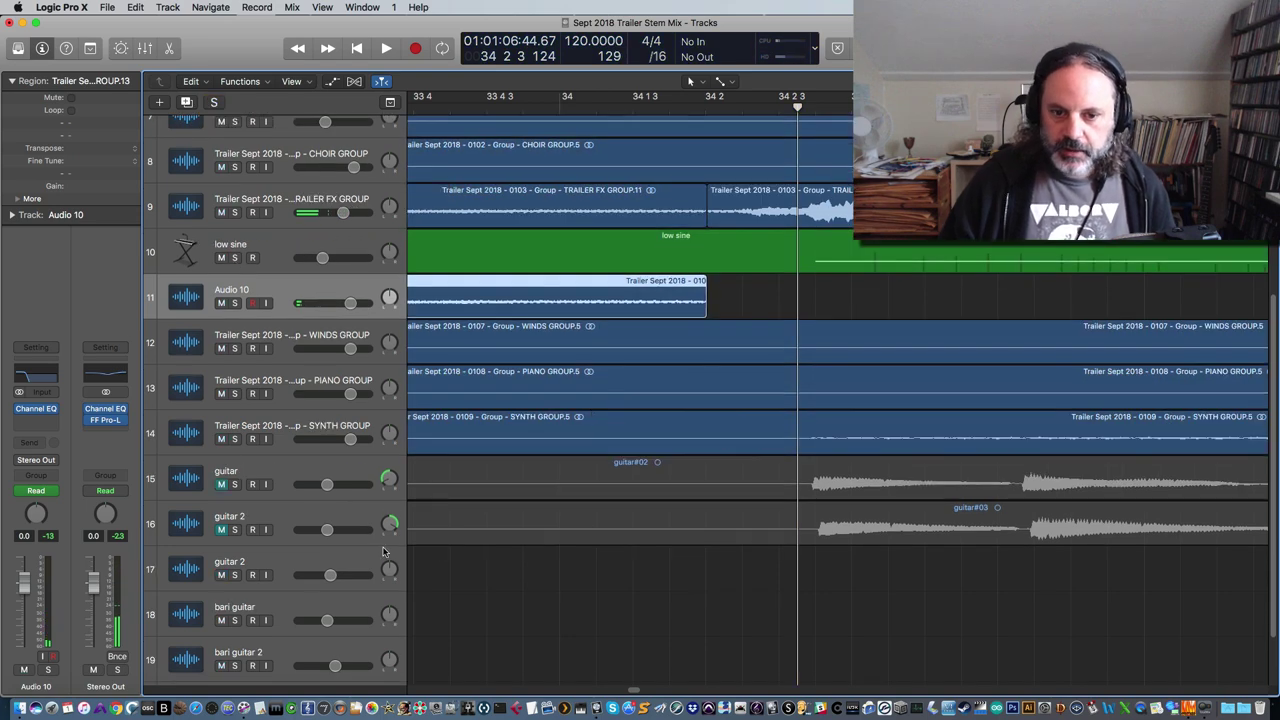
pyautogui.click(600, 104)
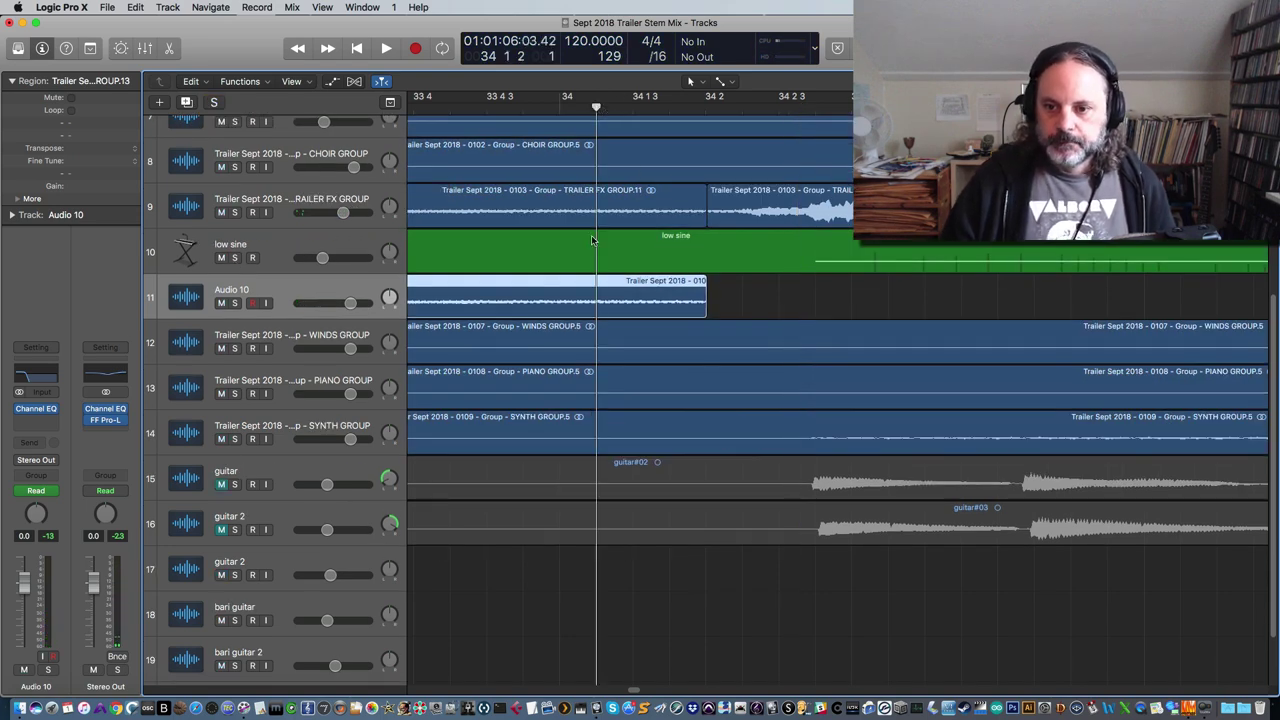
pyautogui.press('space')
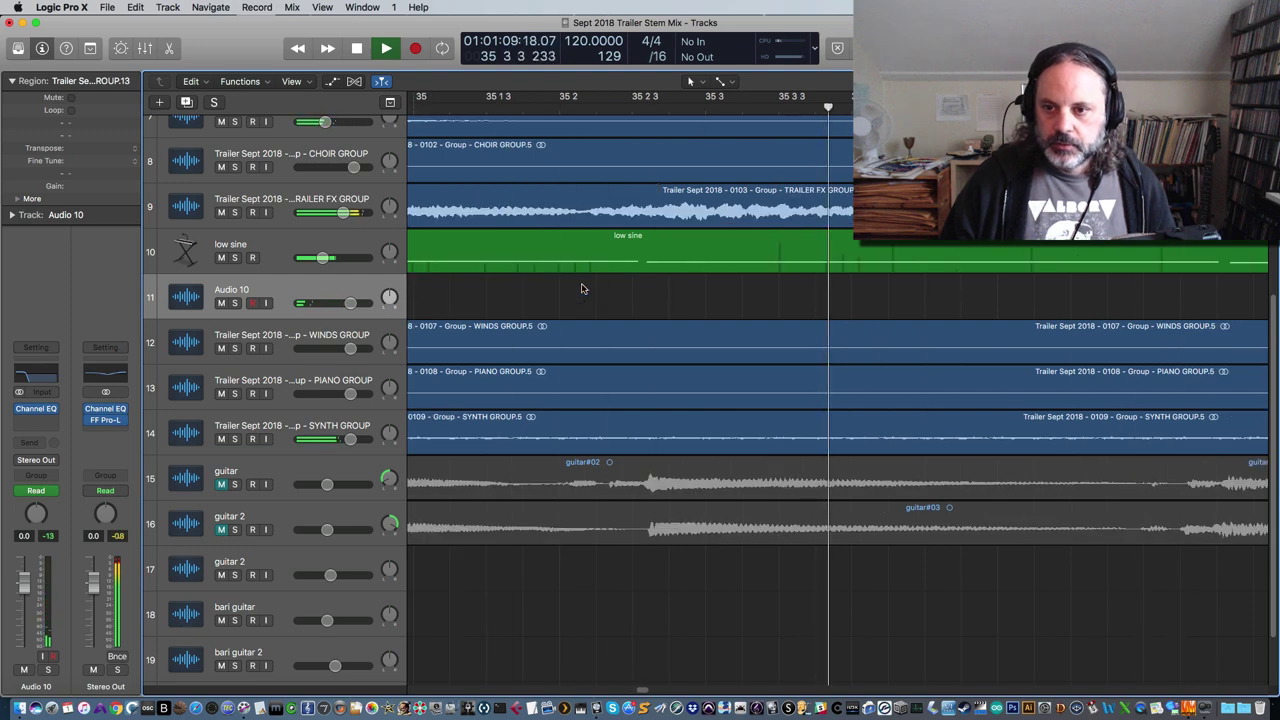
pyautogui.press('space')
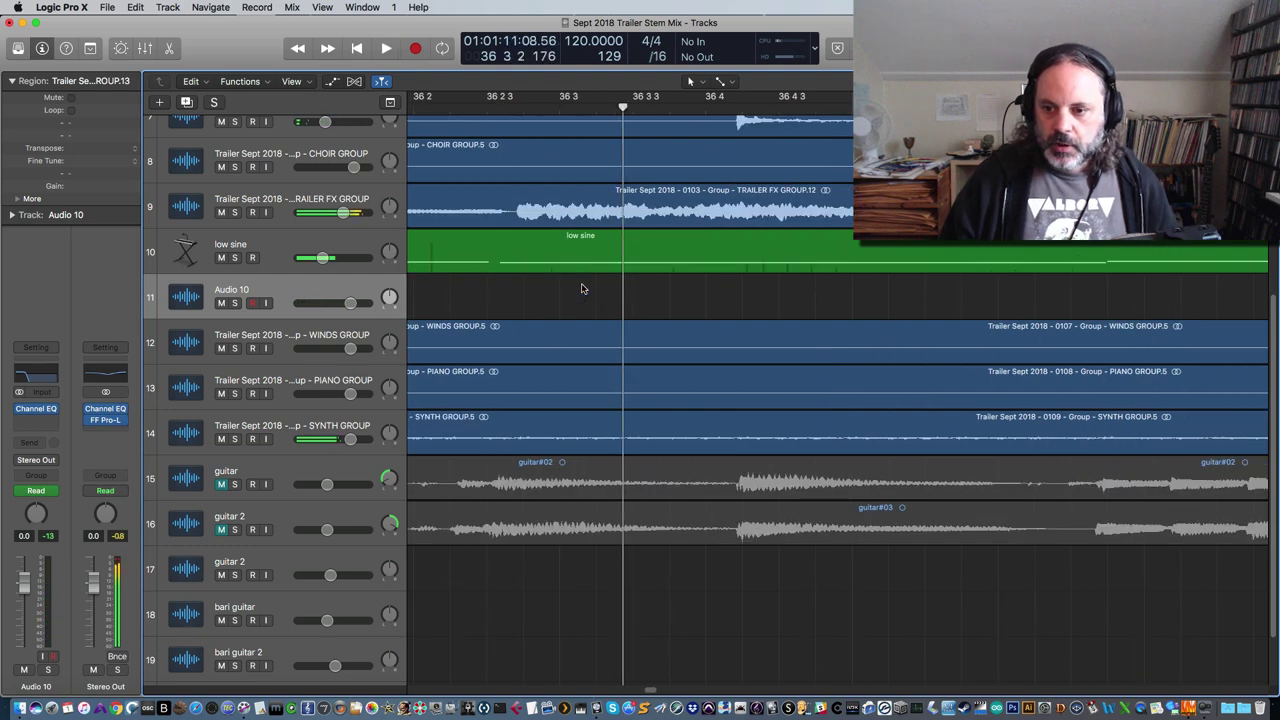
# Solo TRAILER FX GROUP, play it from beat 1 of bar 34, and take it out of solo before stopping at beat 4 of bar 35
pyautogui.moveTo(650, 690); pyautogui.dragTo(637, 692)
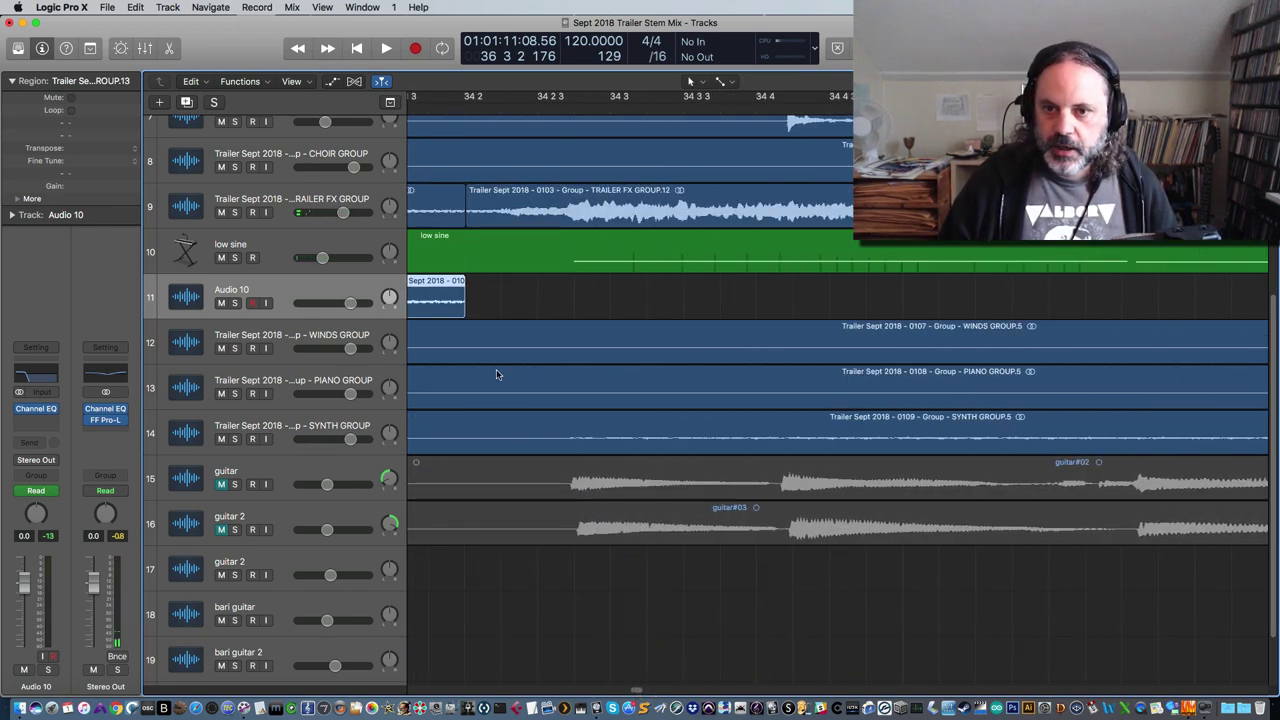
pyautogui.click(428, 106)
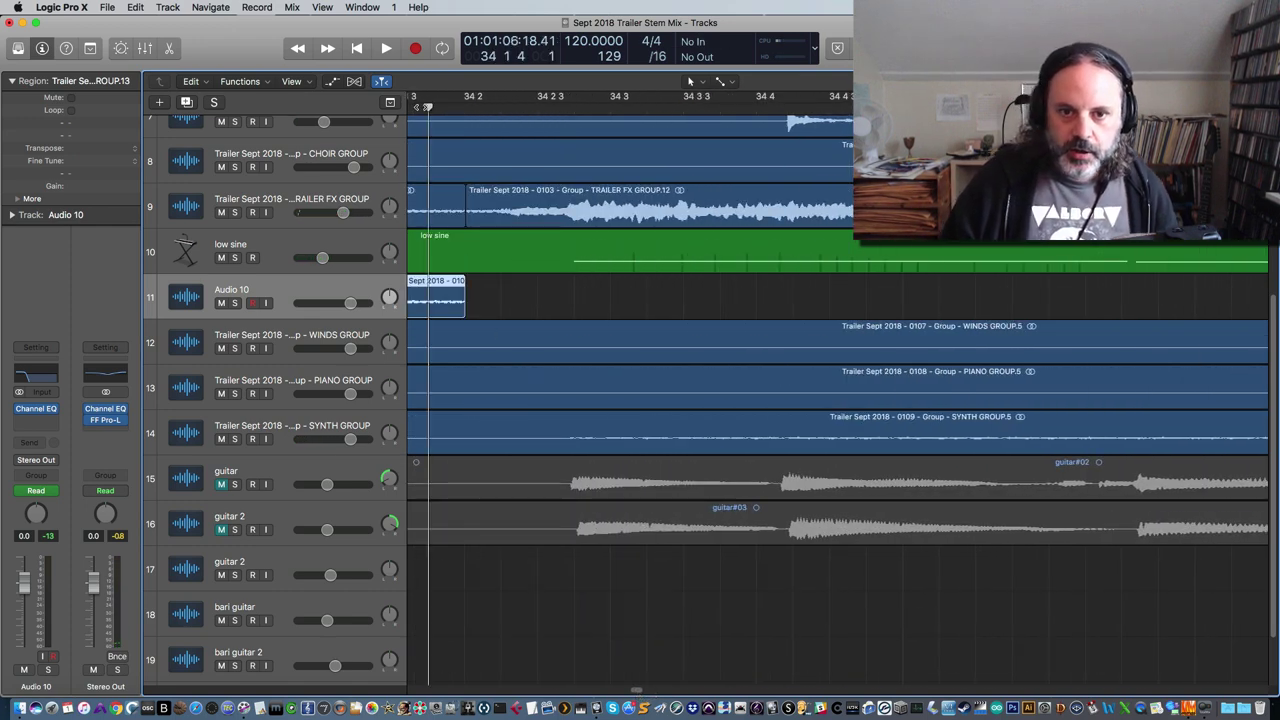
pyautogui.click(234, 212)
pyautogui.press('space')
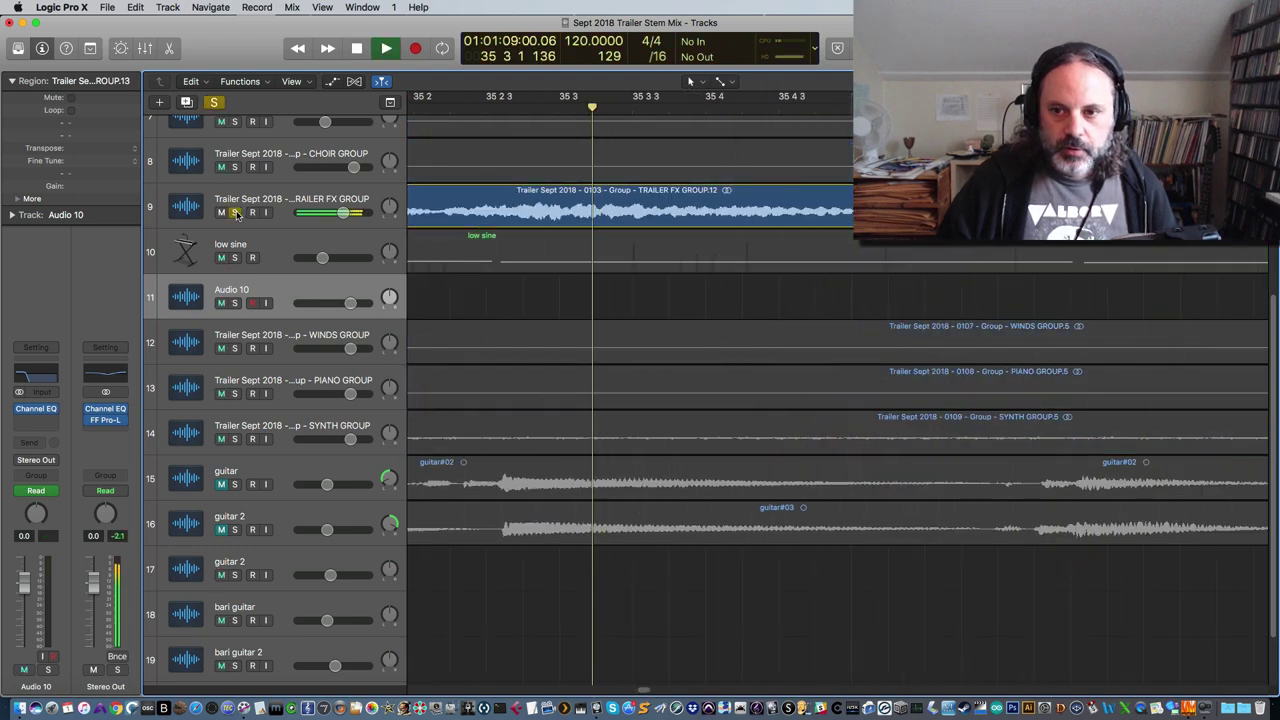
pyautogui.click(235, 212)
pyautogui.press('space')
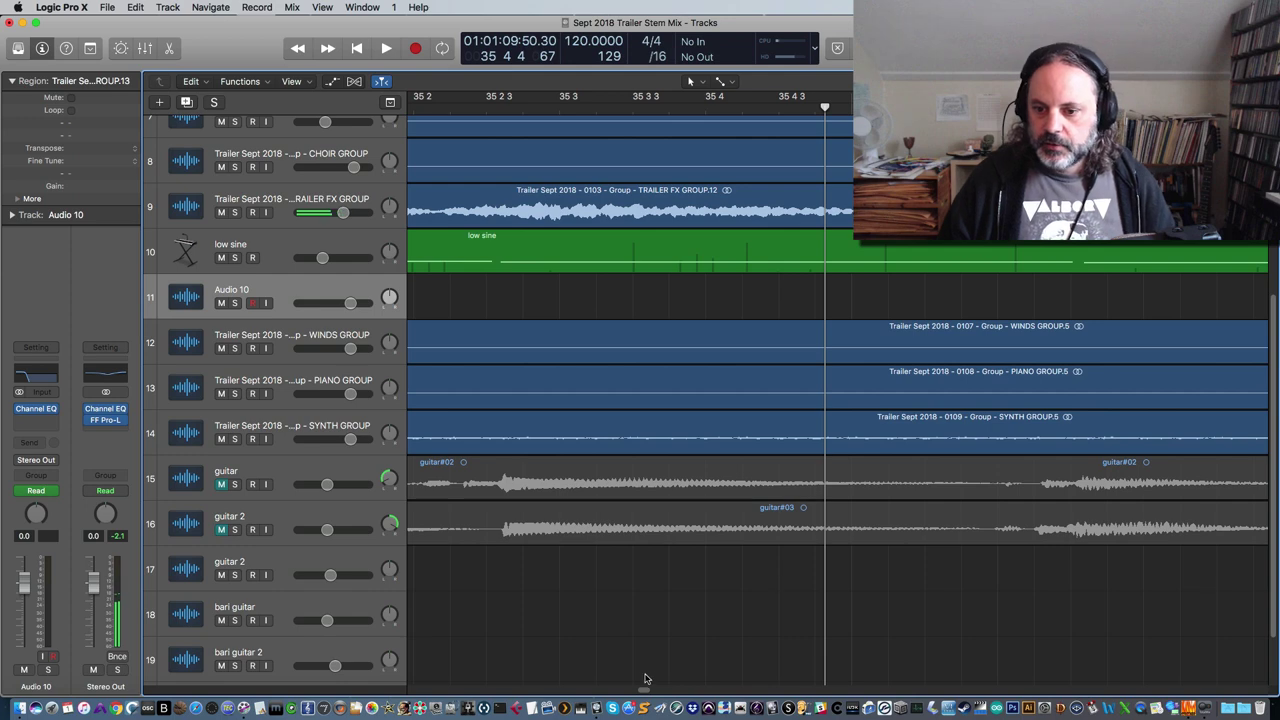
# Unmute the guitar and guitar 2 tracks and listen to the full mix from beat 1 of bar 34 to bar 37
pyautogui.moveTo(645, 691); pyautogui.dragTo(632, 694)
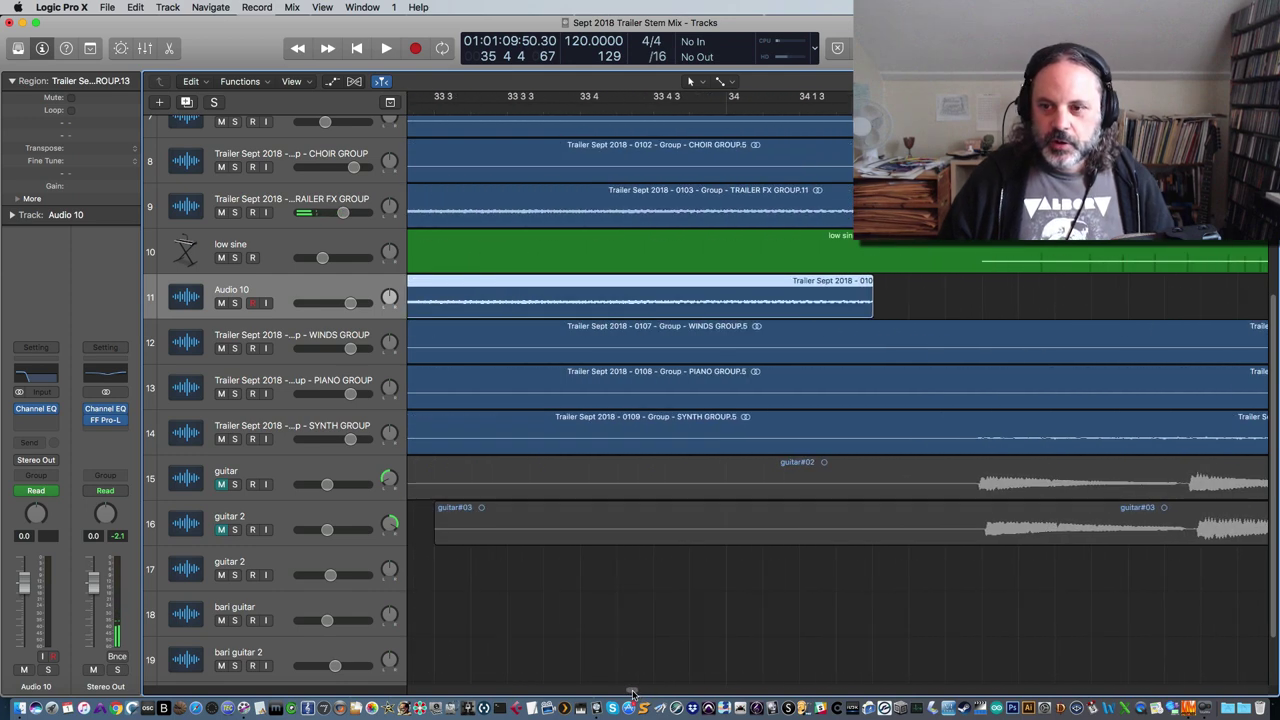
pyautogui.click(760, 108)
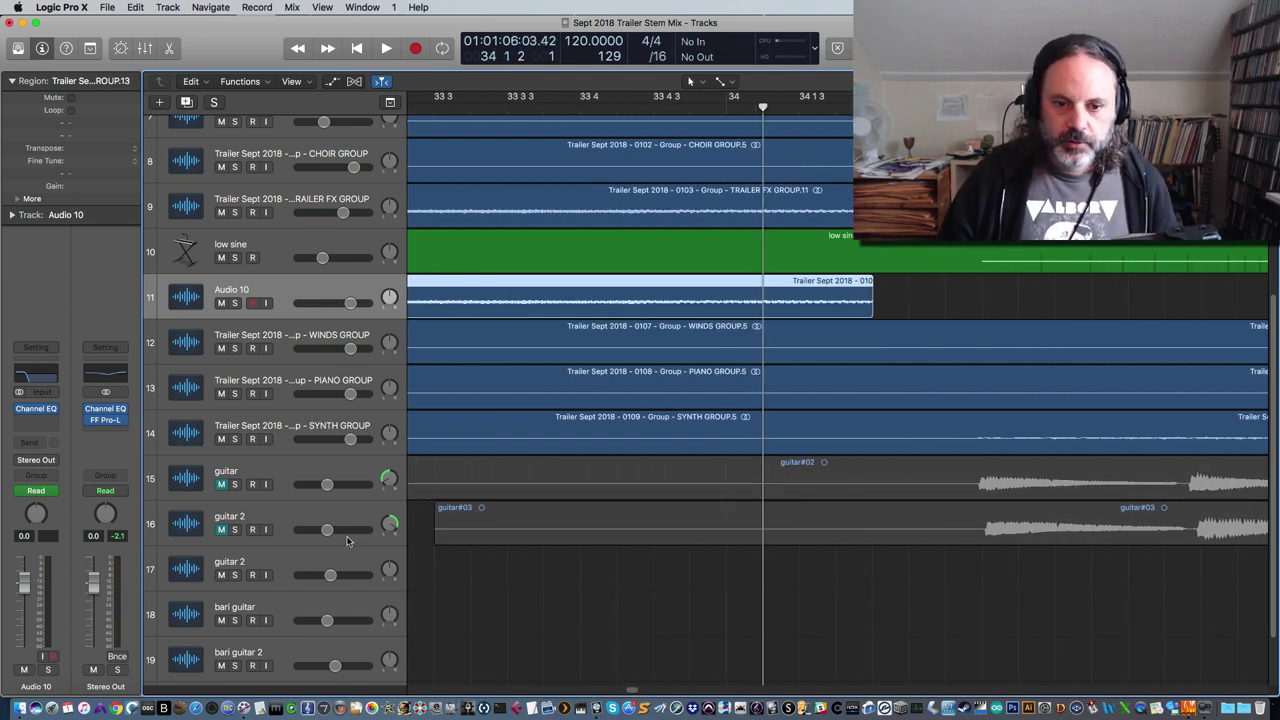
pyautogui.click(221, 485)
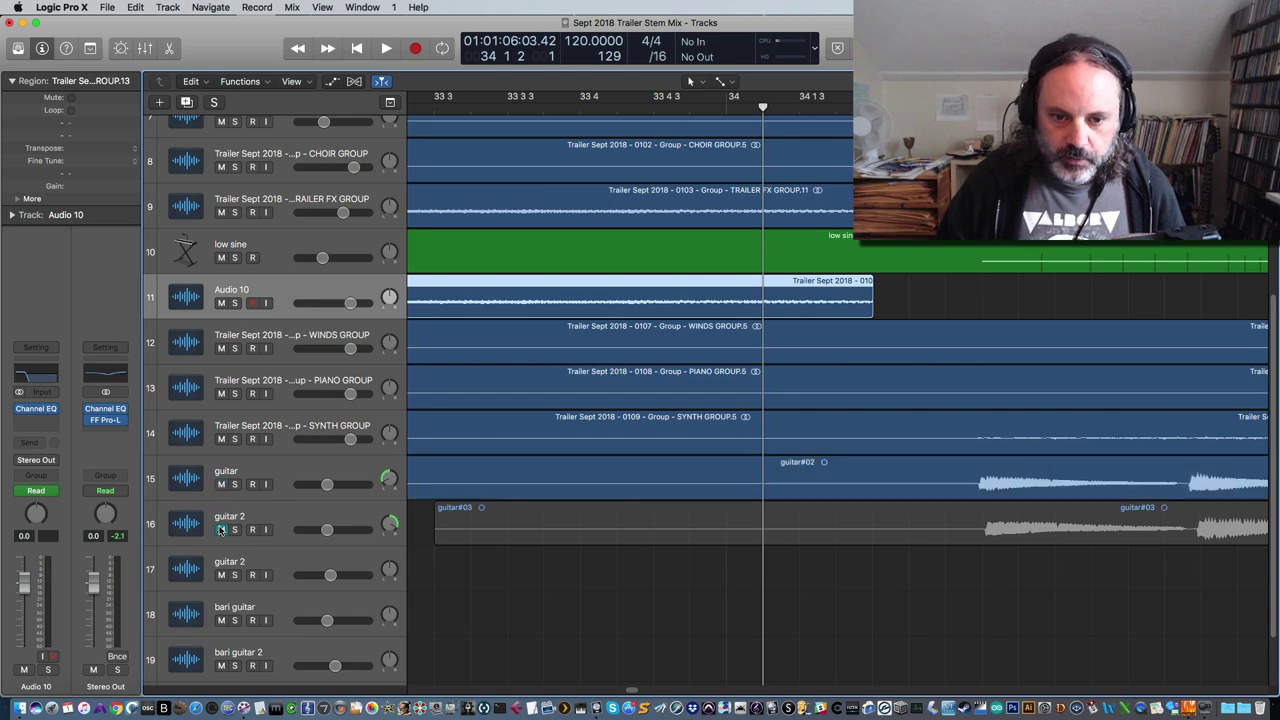
pyautogui.click(221, 530)
pyautogui.press('space')
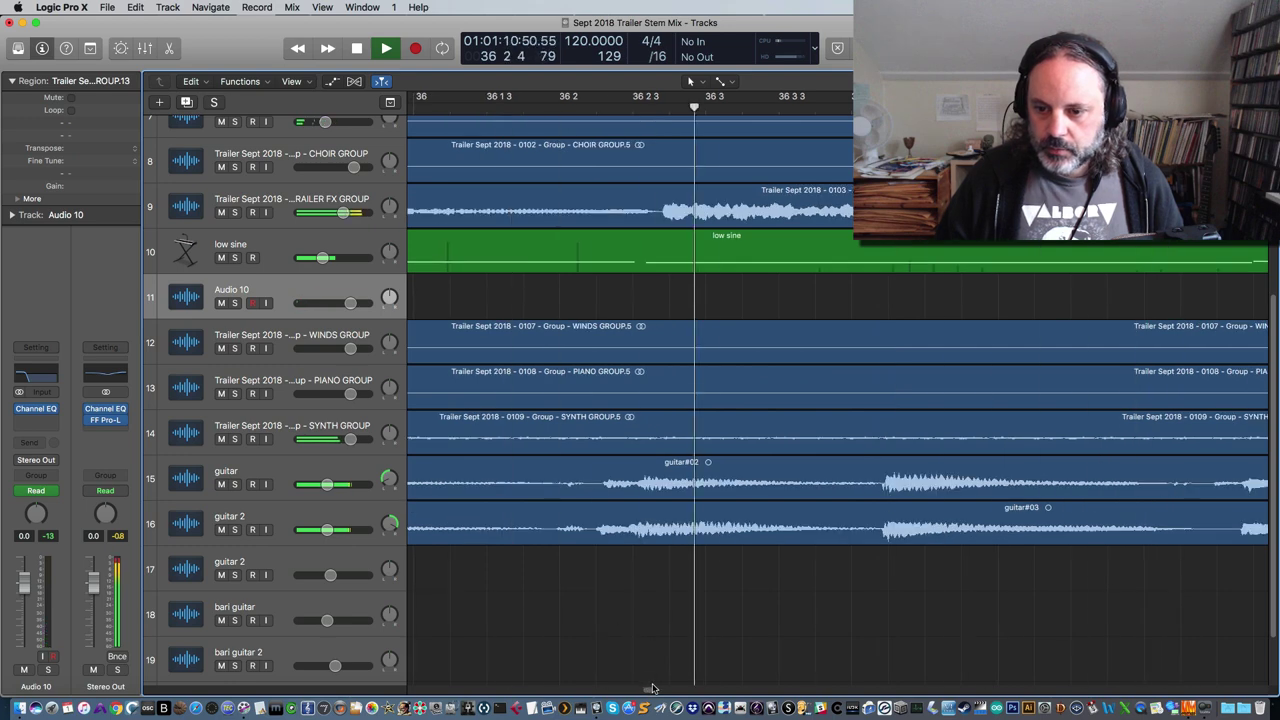
pyautogui.press('space')
# Solo guitar and guitar 2 together and play them from beat 1 of bar 34 to beat 3 of bar 40
pyautogui.moveTo(653, 692); pyautogui.dragTo(635, 692)
pyautogui.click(234, 484)
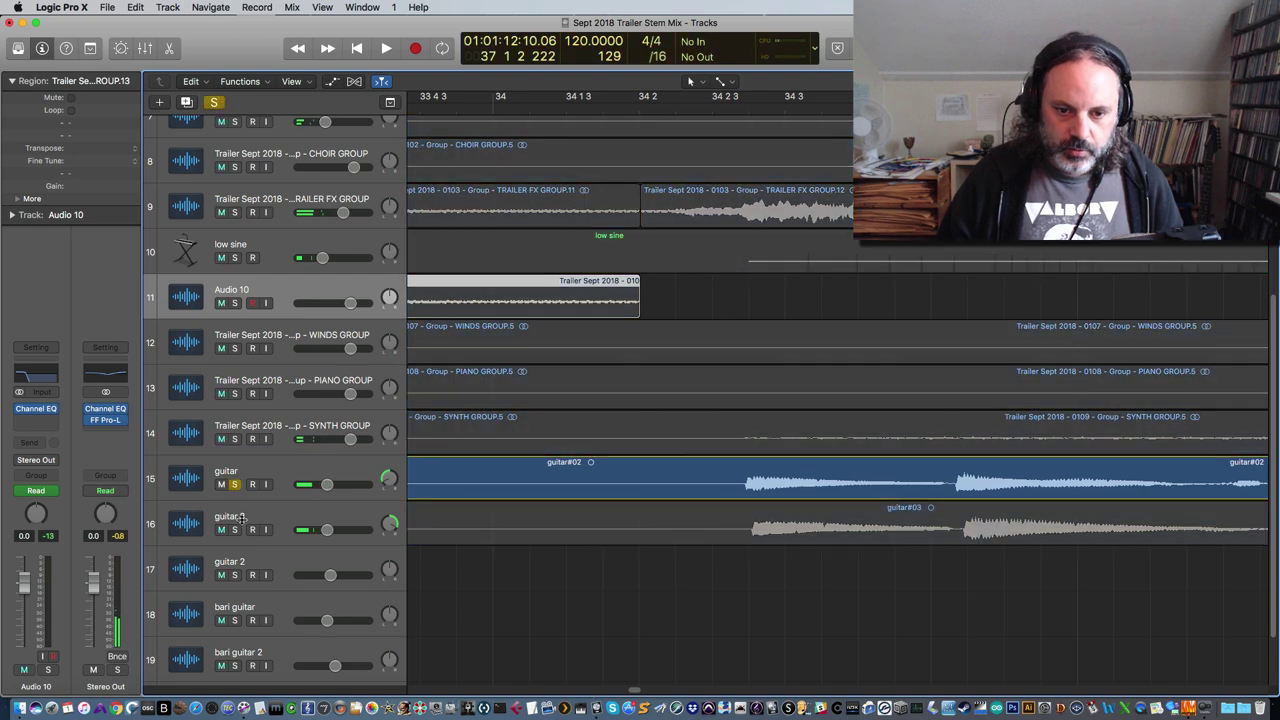
pyautogui.click(234, 529)
pyautogui.click(603, 95)
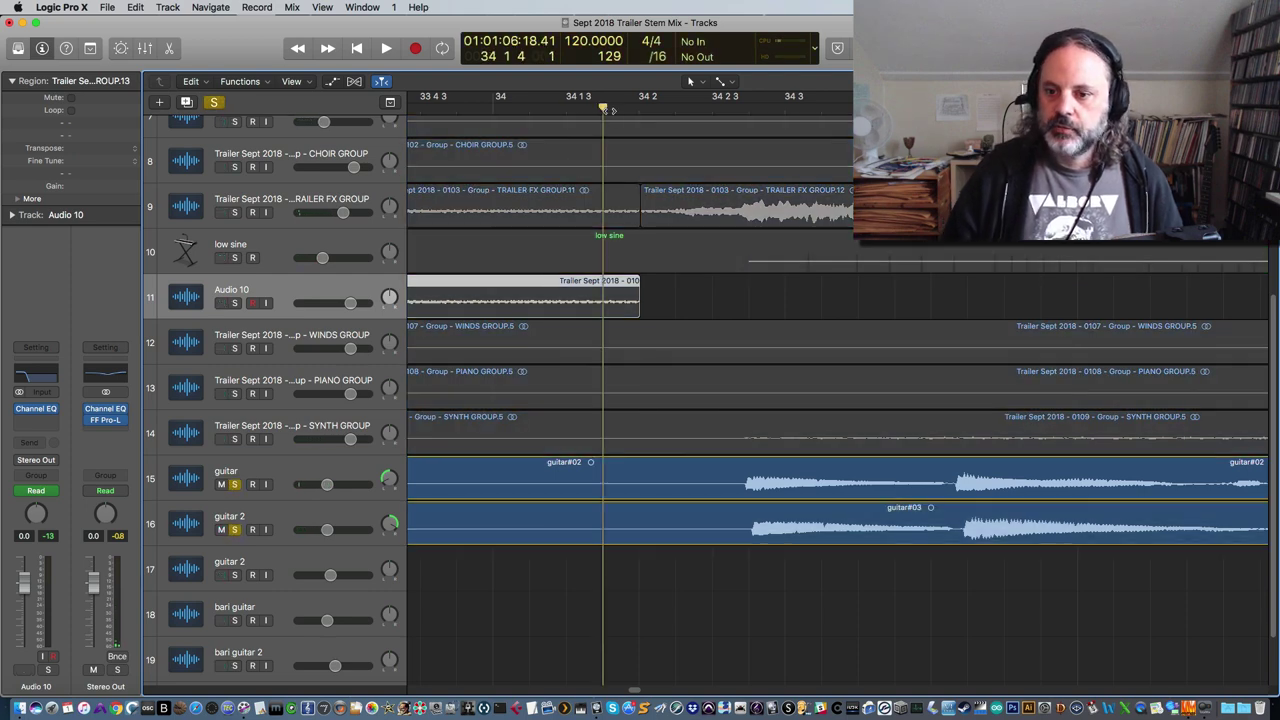
pyautogui.press('space')
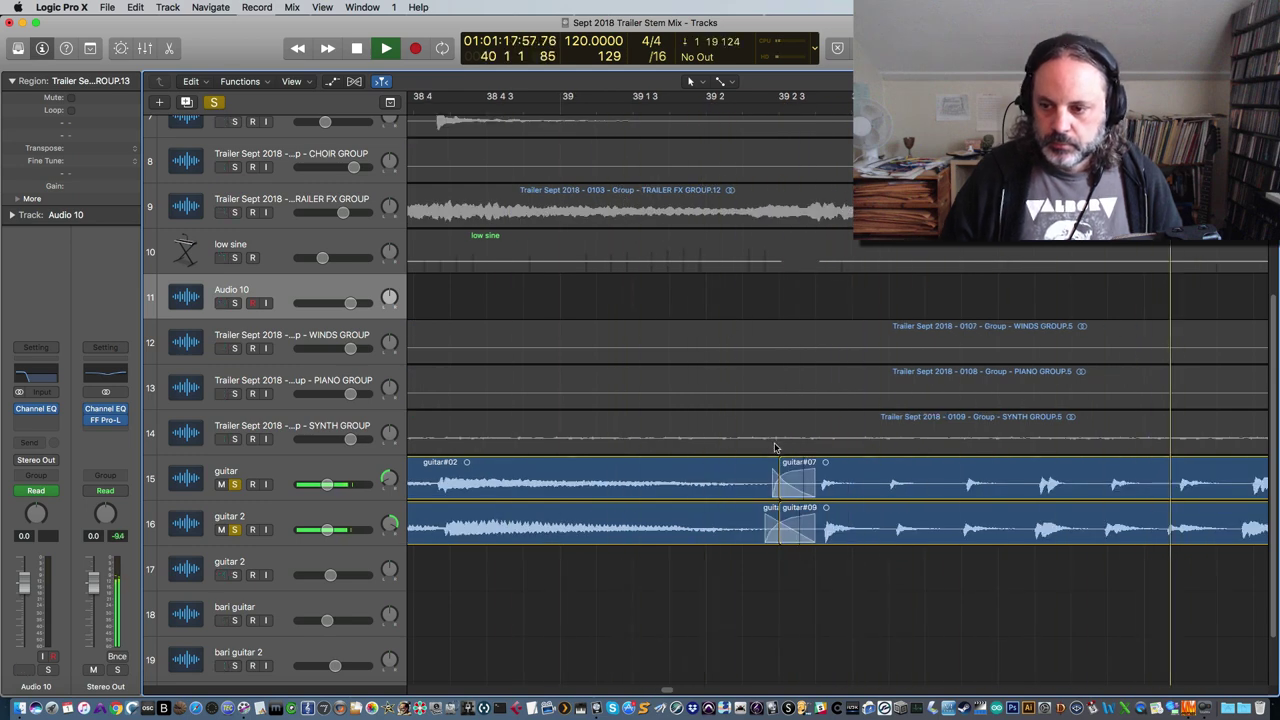
pyautogui.press('space')
# Return the playhead to beat 2 of bar 34 and open the Channel EQ on the guitar track
pyautogui.moveTo(678, 688); pyautogui.dragTo(636, 692)
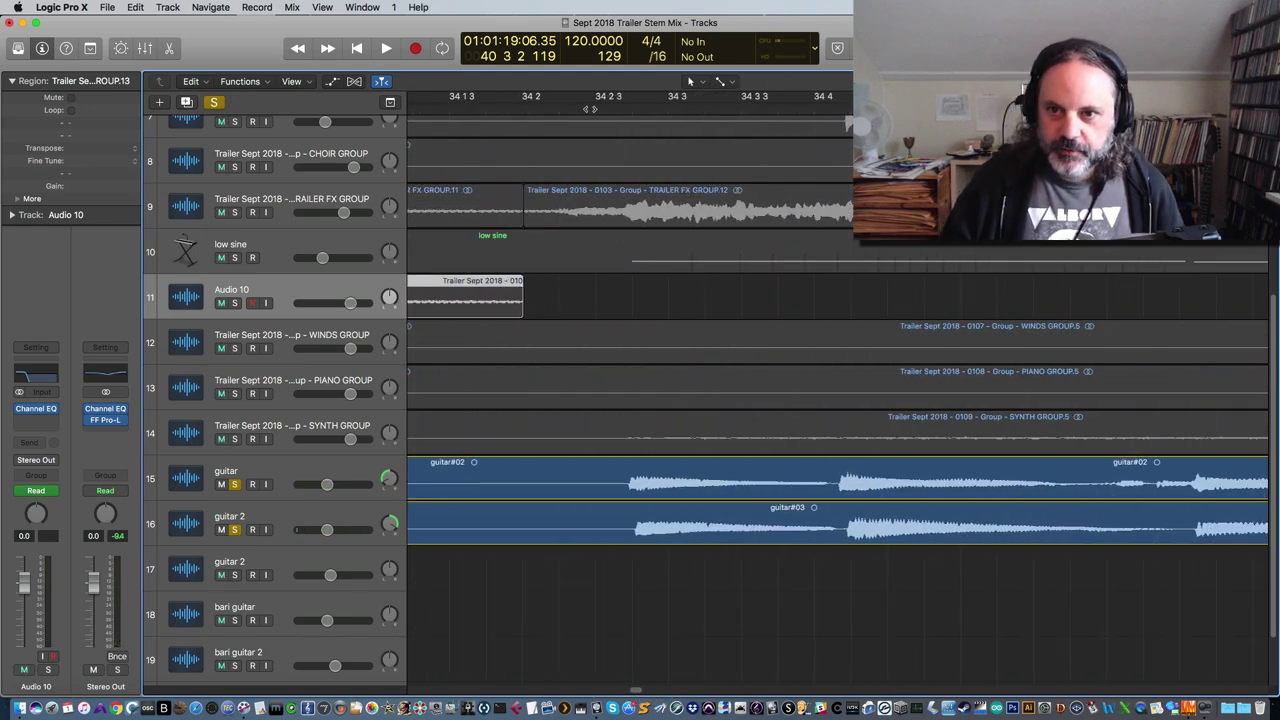
pyautogui.click(597, 108)
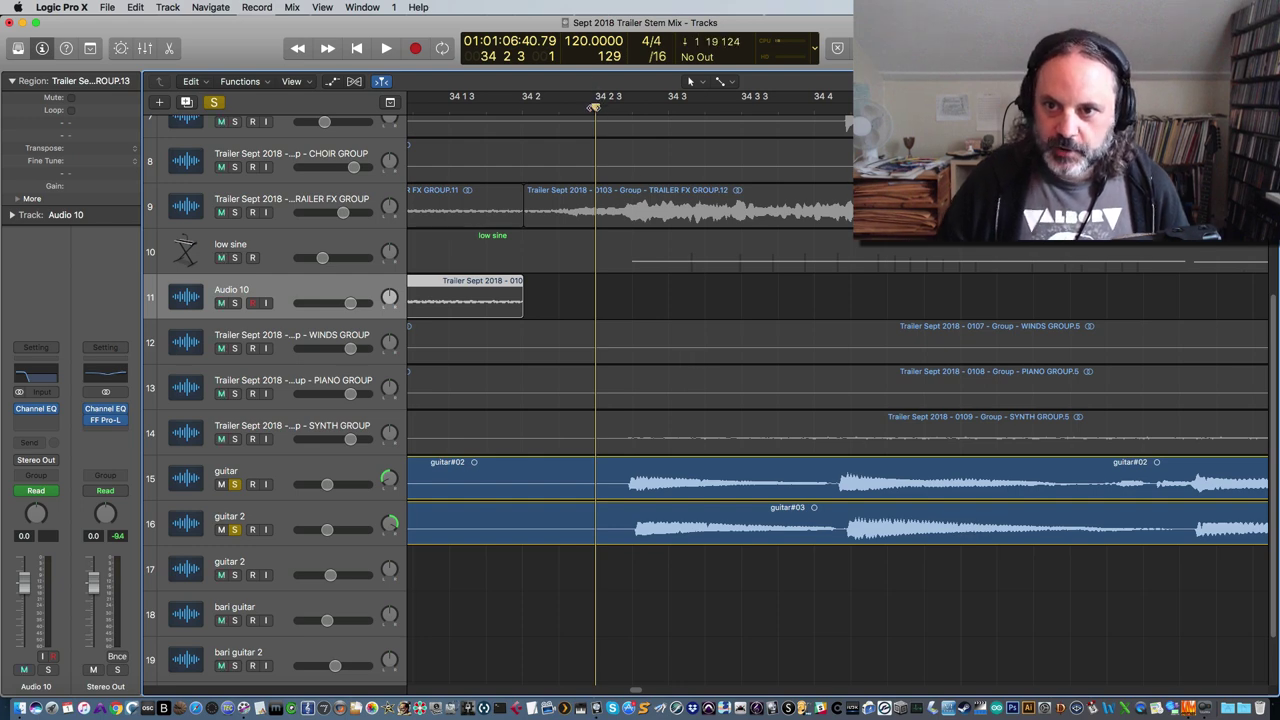
pyautogui.moveTo(594, 108); pyautogui.dragTo(601, 109)
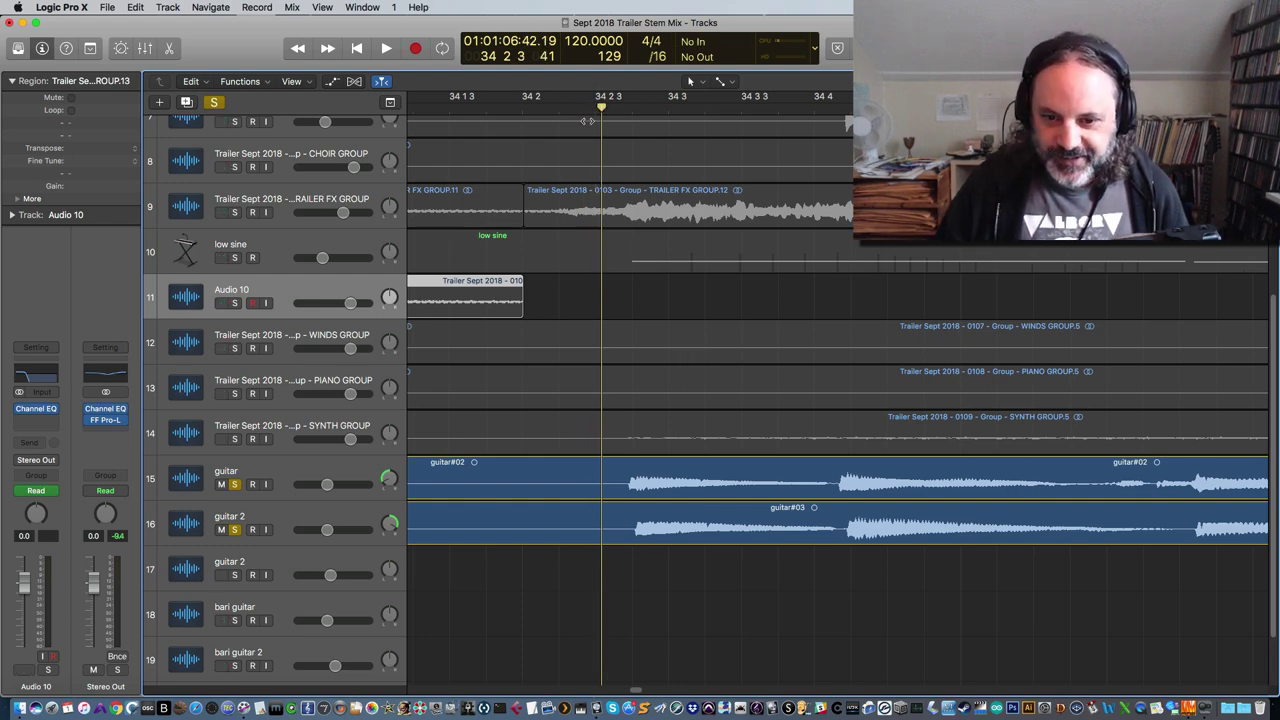
pyautogui.click(277, 474)
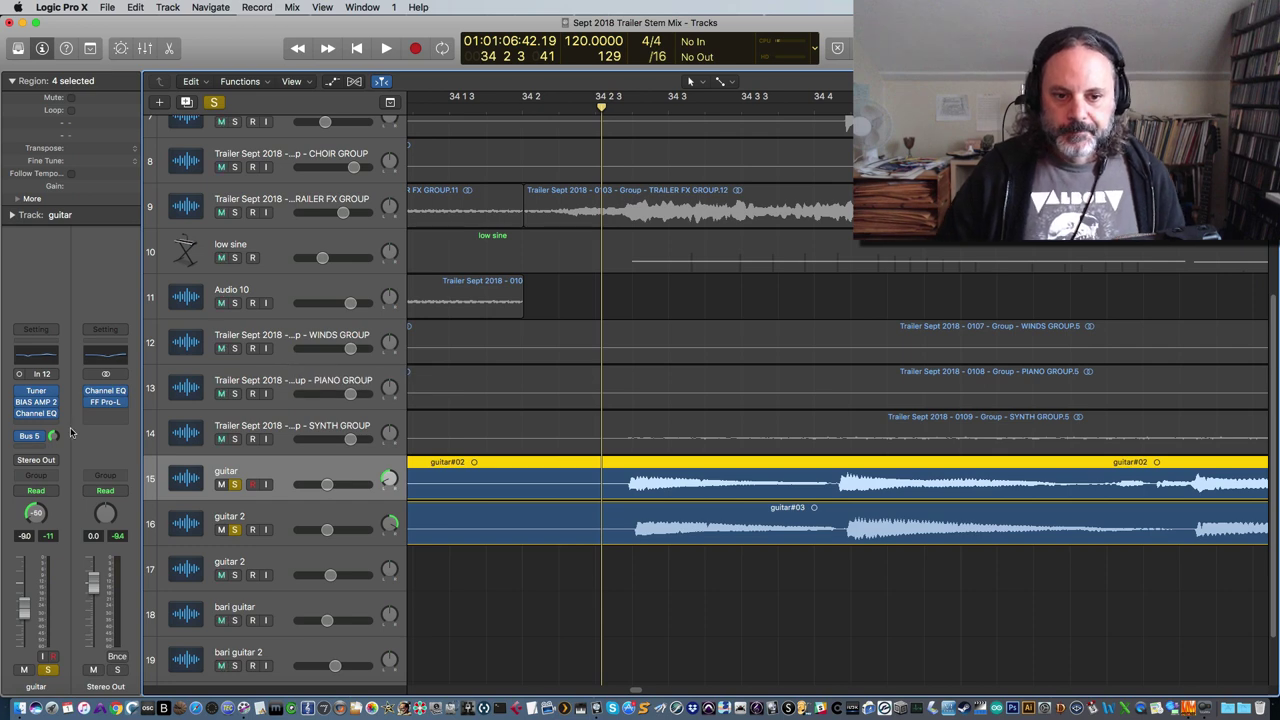
pyautogui.click(40, 416)
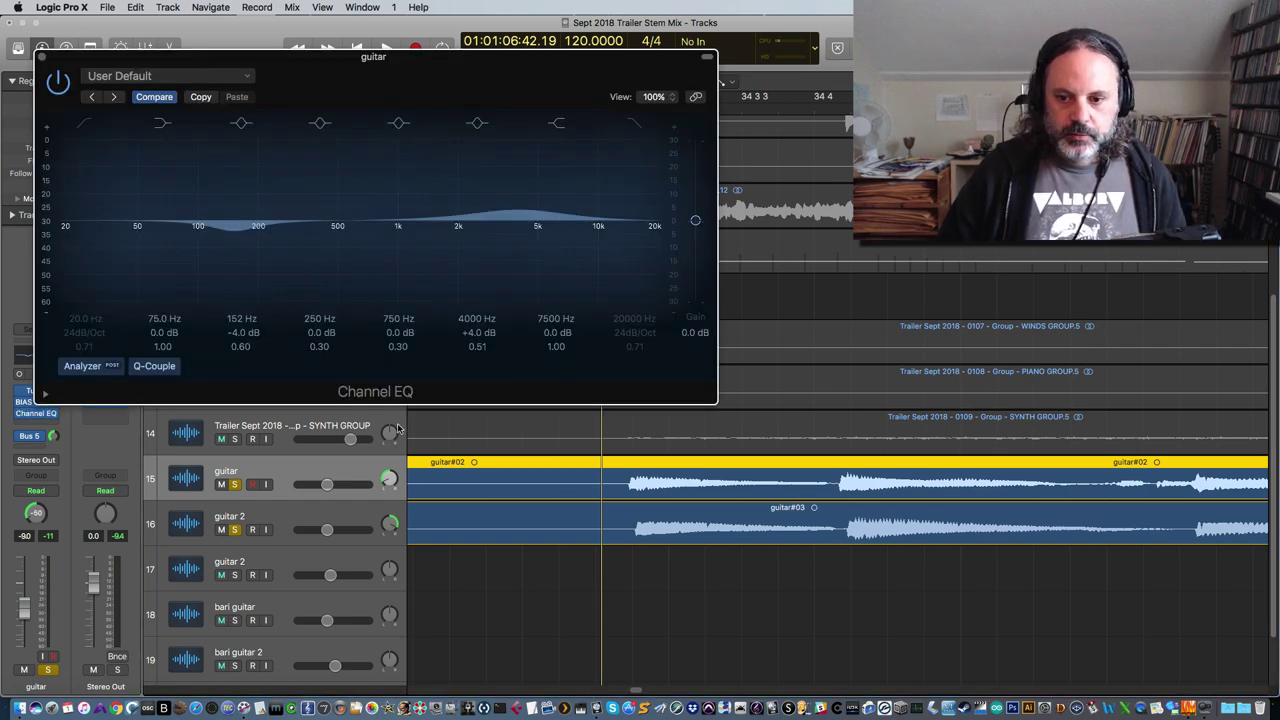
# Take guitar 2 out of solo, play guitar alone from bar 34 and again from bar 40 with its EQ displayed, and close the EQ
pyautogui.click(234, 529)
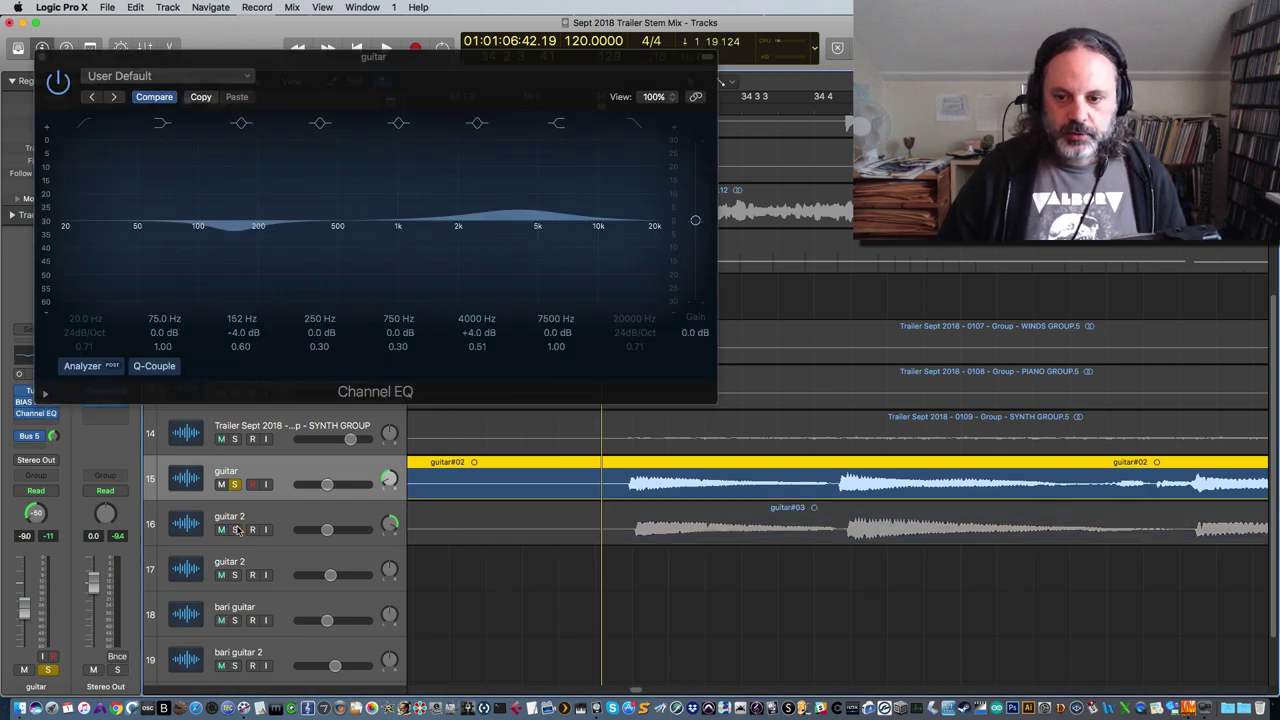
pyautogui.press('space')
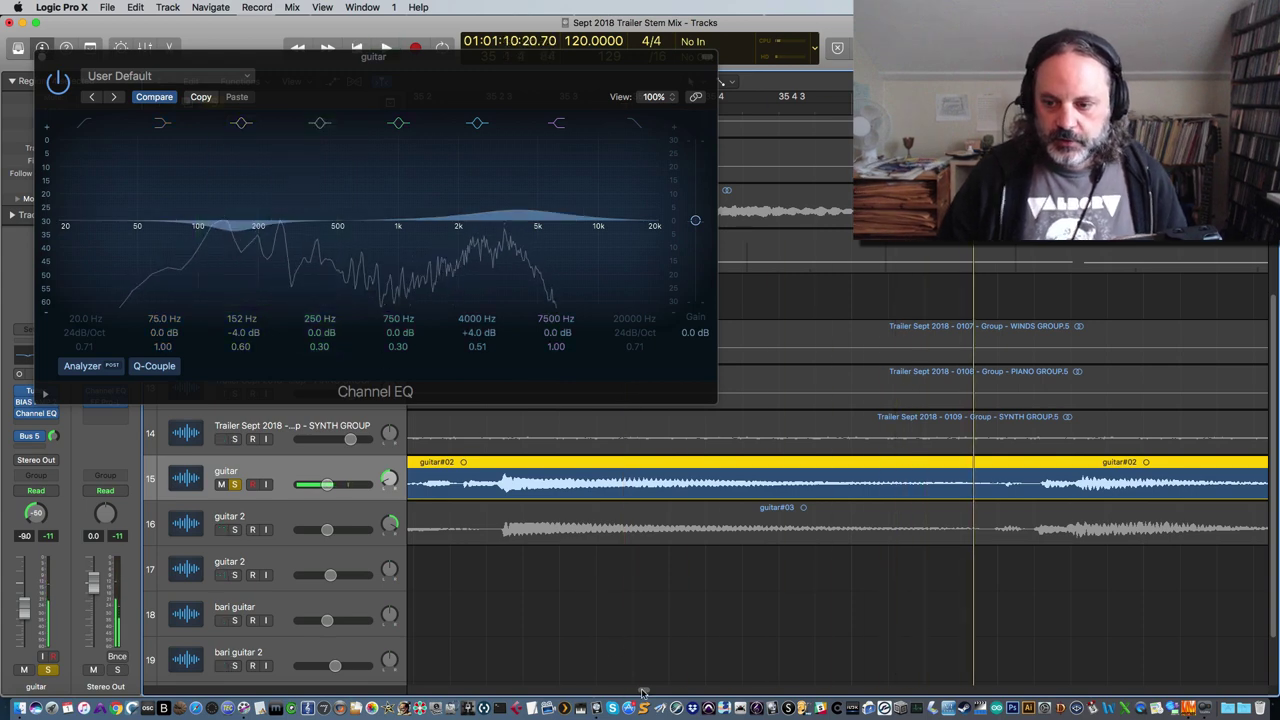
pyautogui.moveTo(644, 690); pyautogui.dragTo(672, 687)
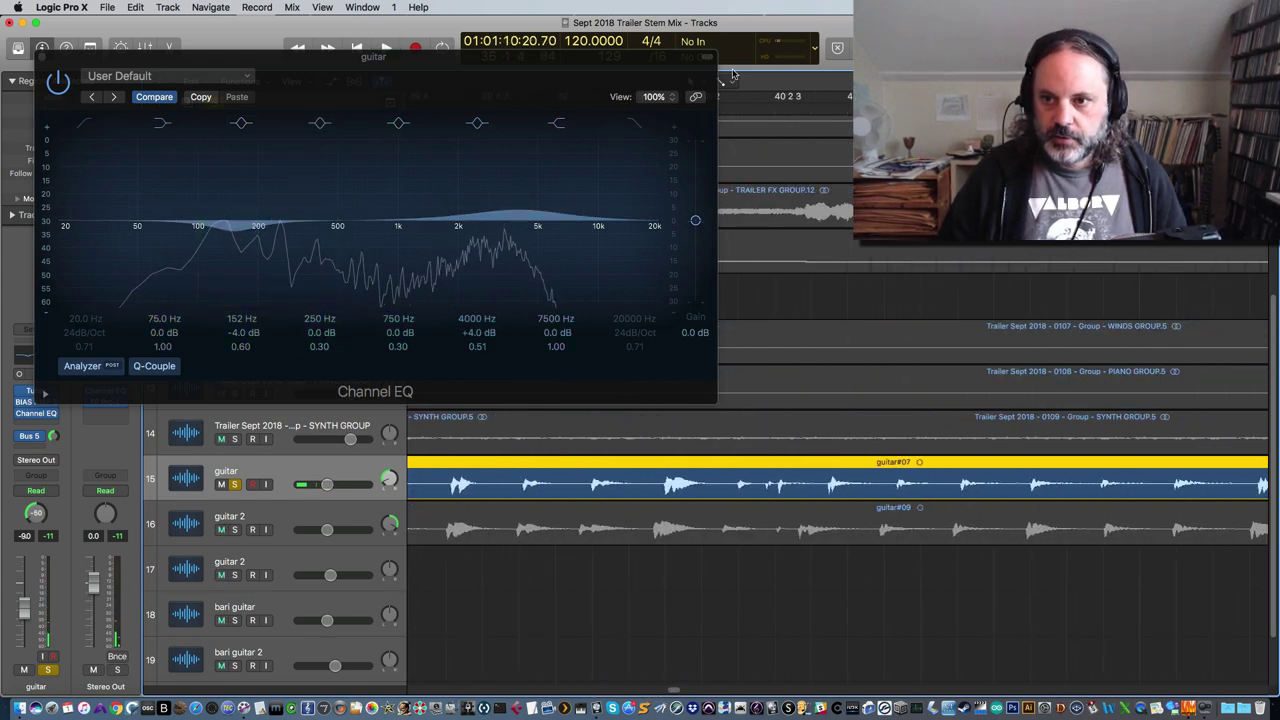
pyautogui.press('space')
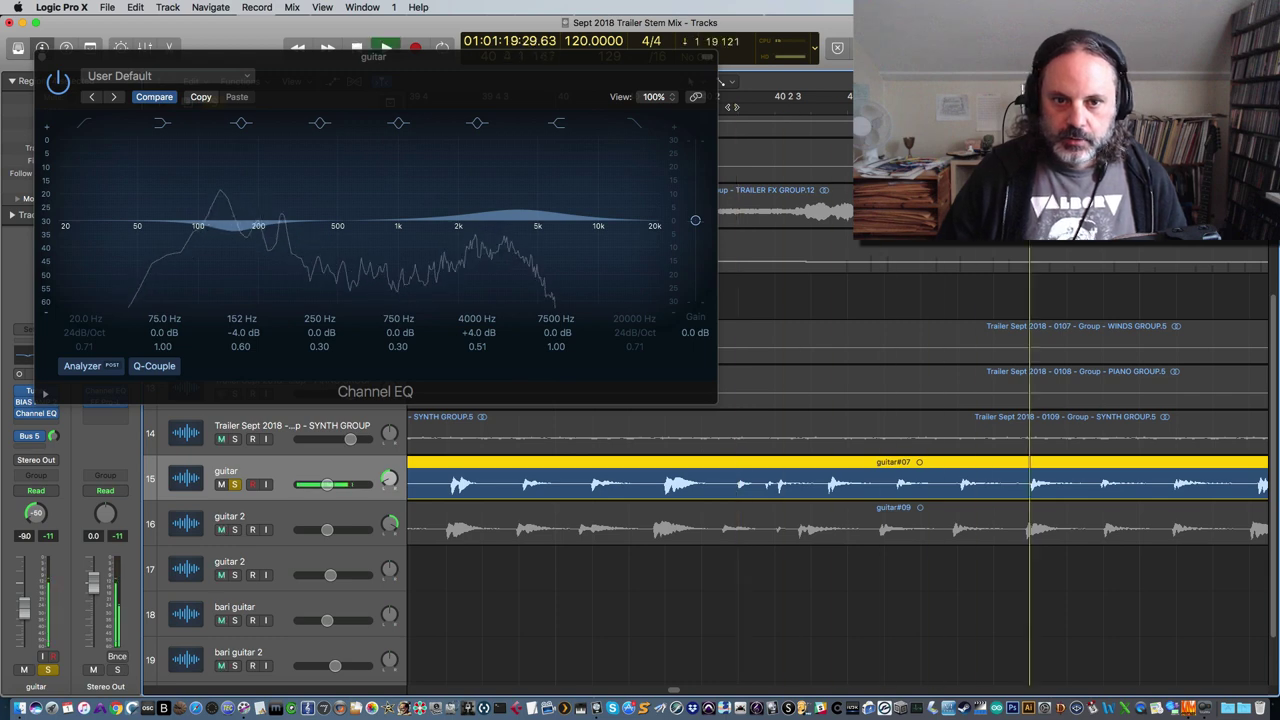
pyautogui.press('space')
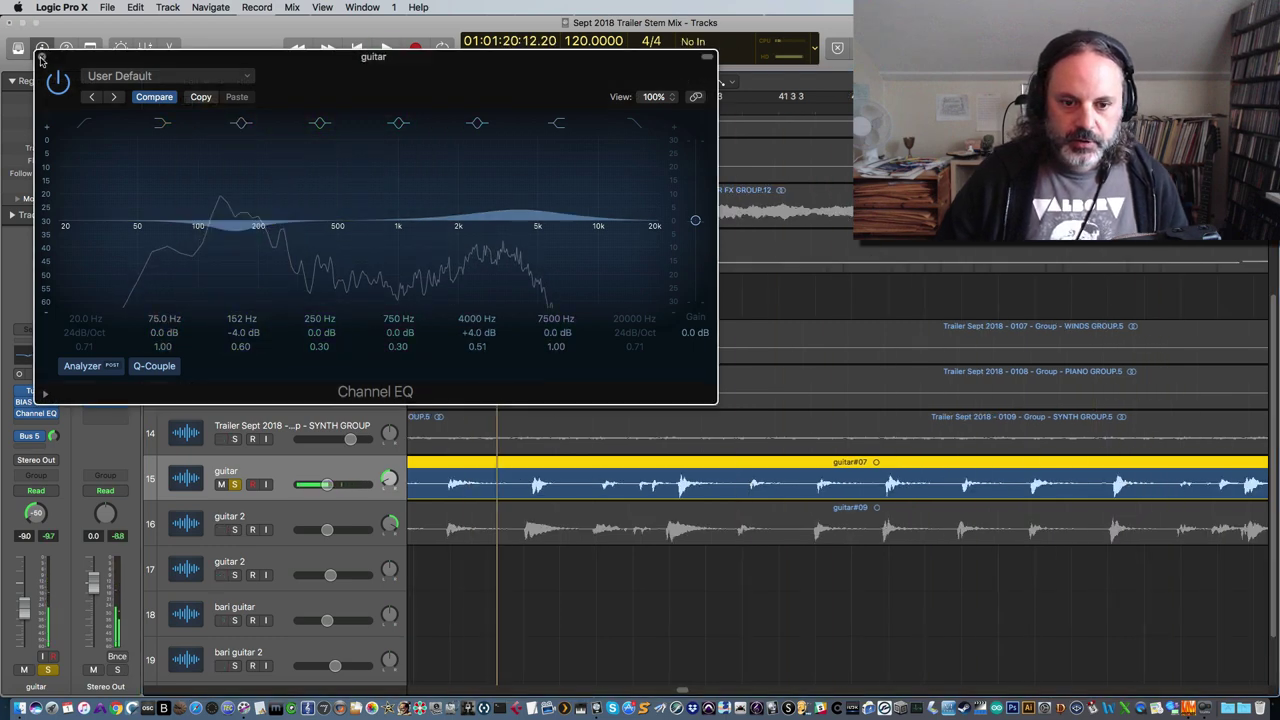
pyautogui.press('v')
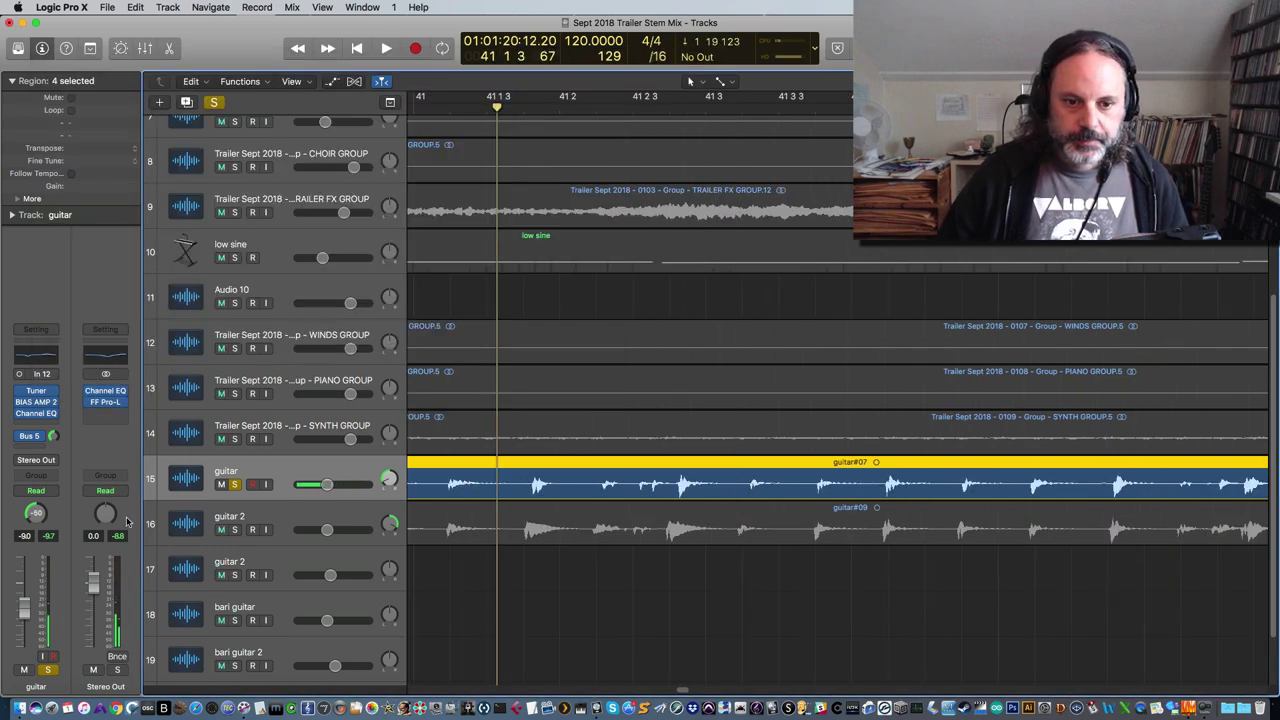
# Follow the guitar's Bus 5 send to the guitar plate channel, inspect its Little Plate reverb, and close the plug-in
pyautogui.click(37, 438)
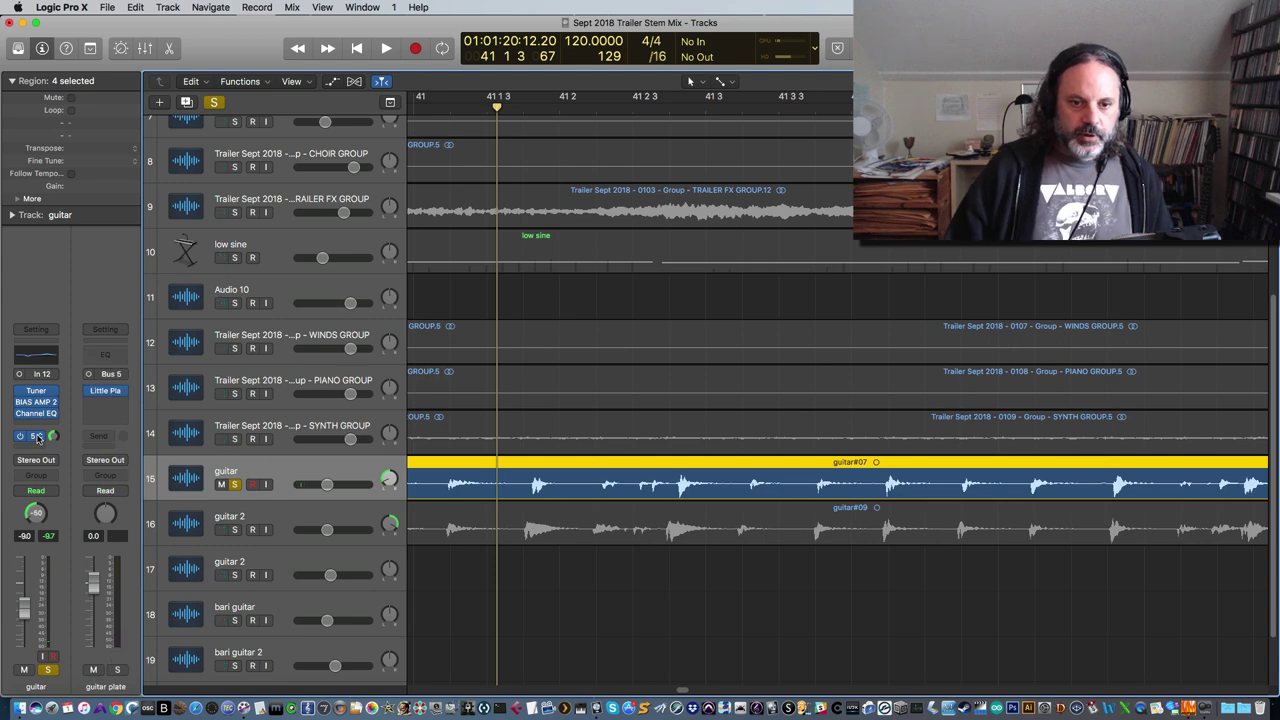
pyautogui.click(108, 391)
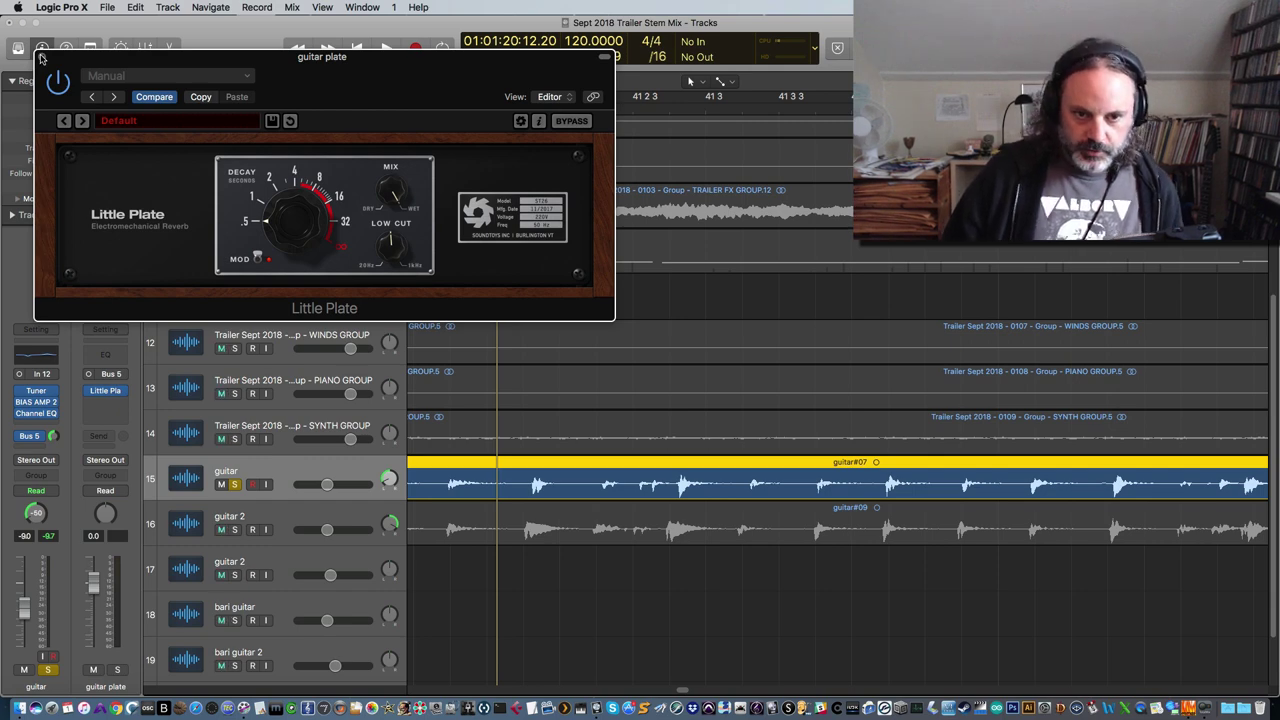
pyautogui.click(41, 57)
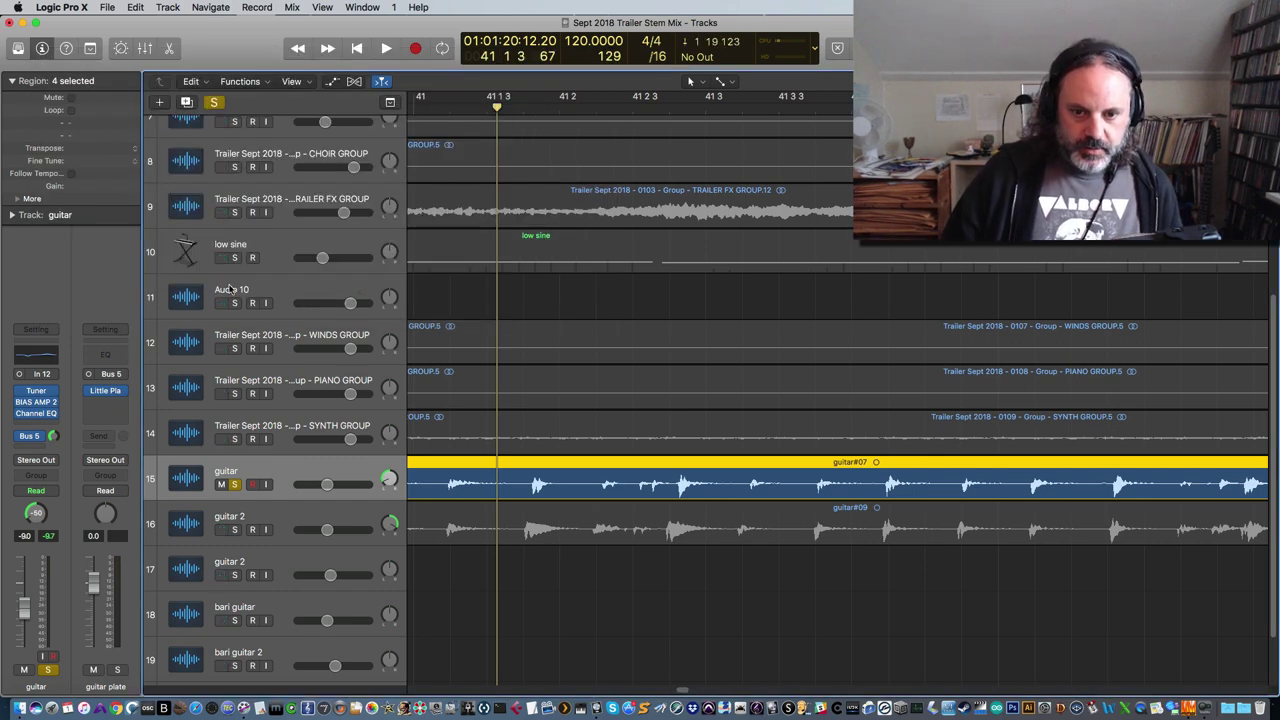
# Solo guitar 2 with guitar again, play from beat 1 of bar 41, and unsolo both before stopping at beat 2 of bar 45
pyautogui.click(234, 530)
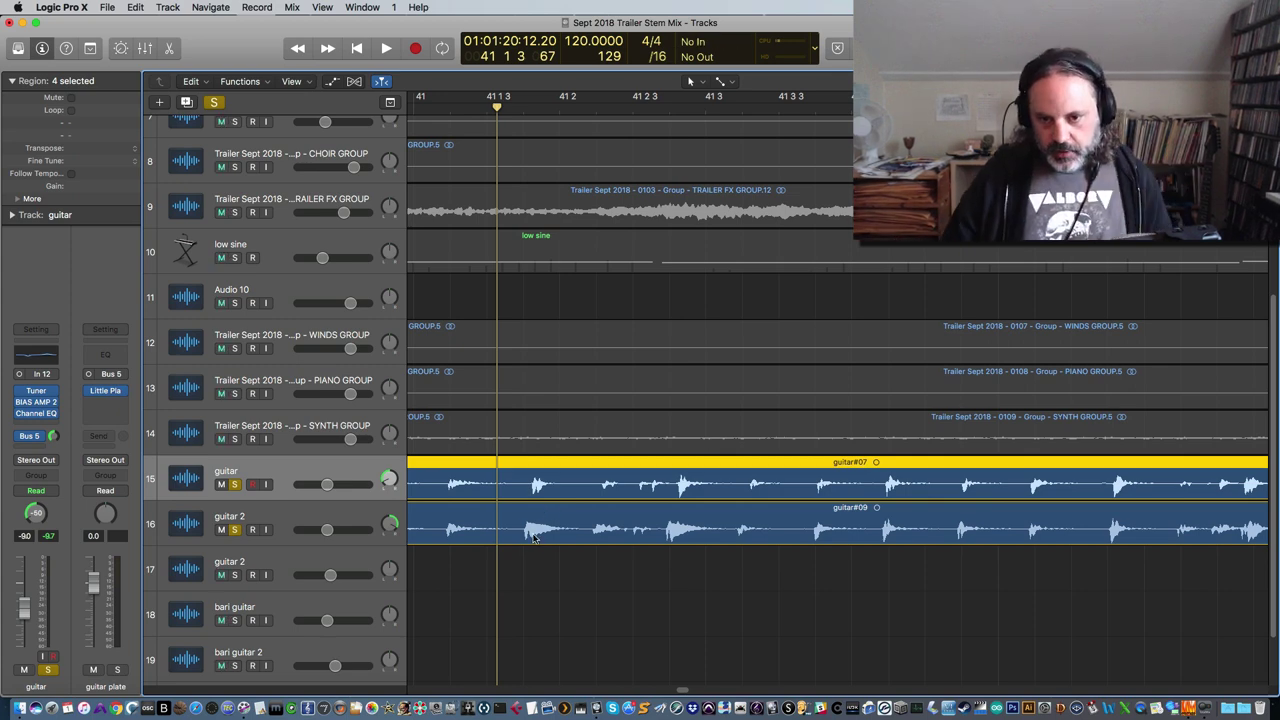
pyautogui.press('space')
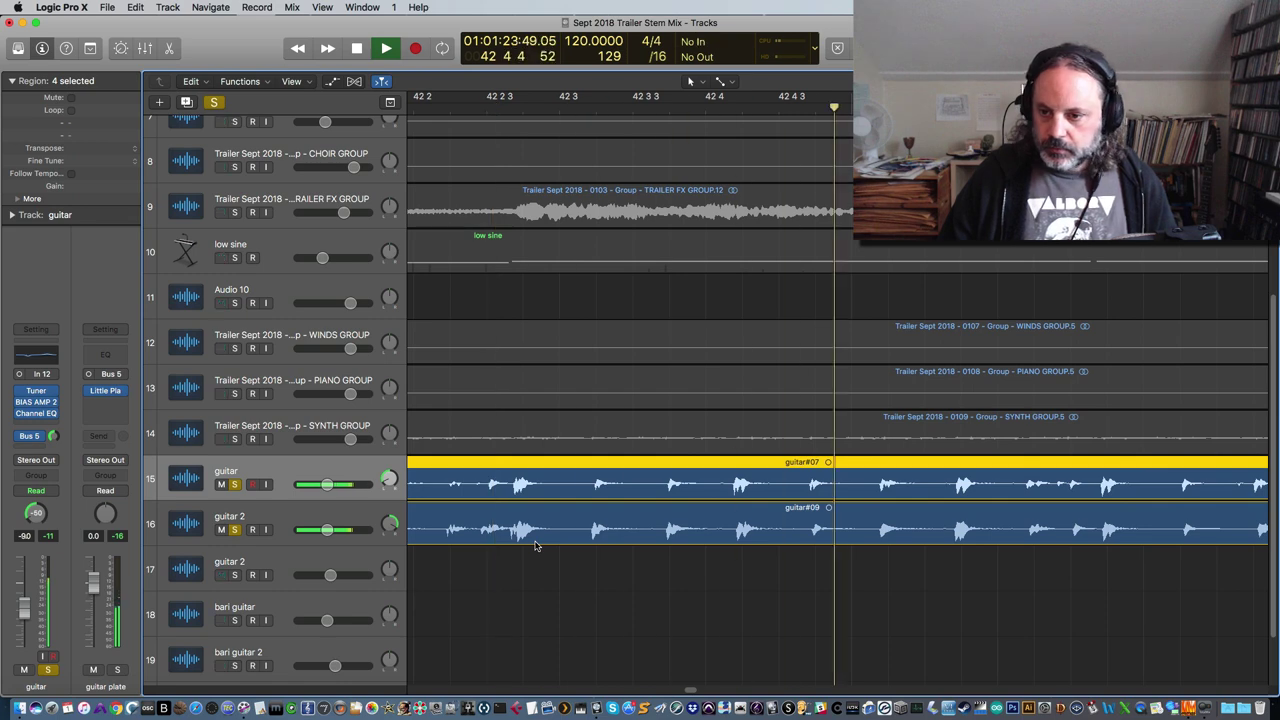
pyautogui.click(234, 484)
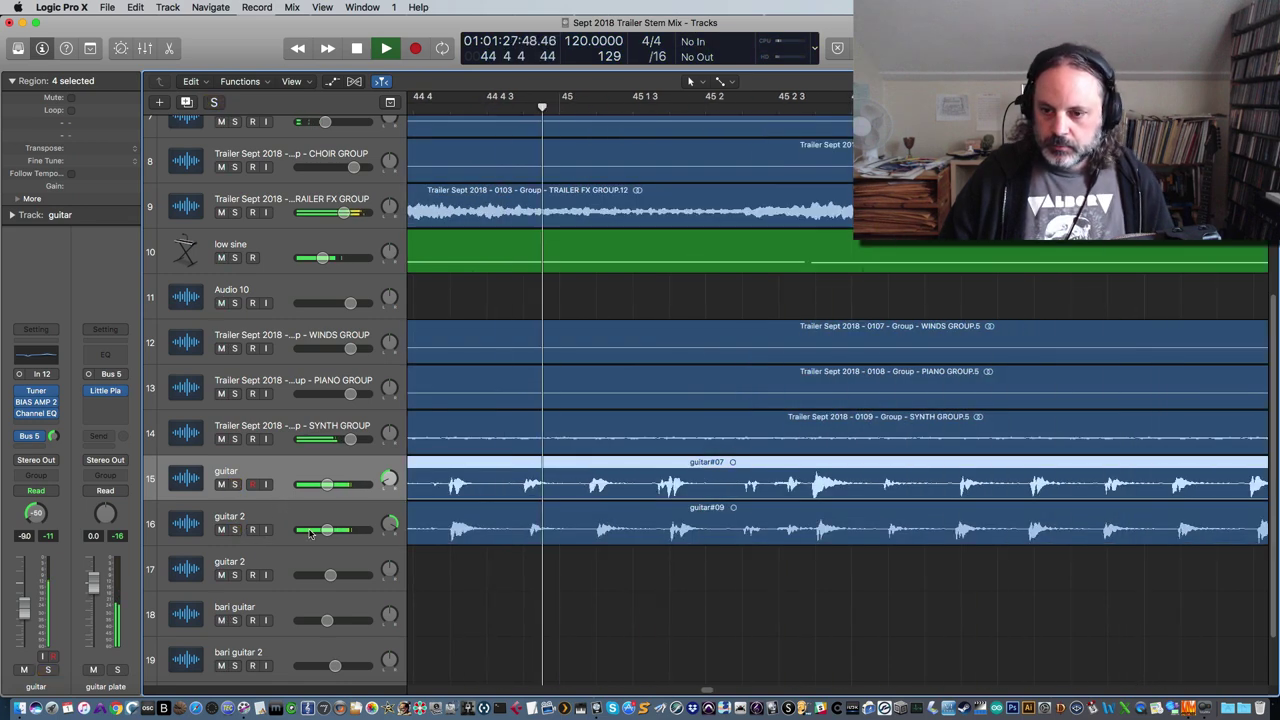
pyautogui.press('space')
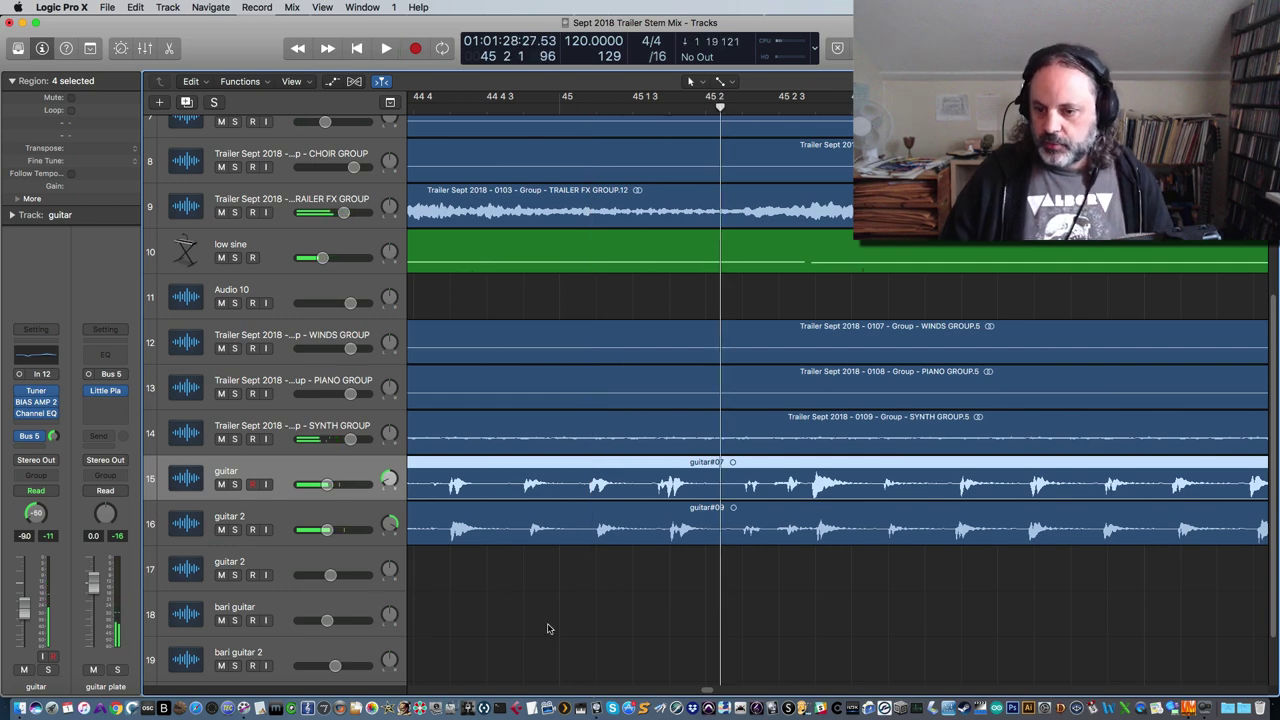
# Play the mix from beat 2 of bar 45, solo guitar and guitar 2 during playback, and stop at beat 4 of bar 52
pyautogui.press('space')
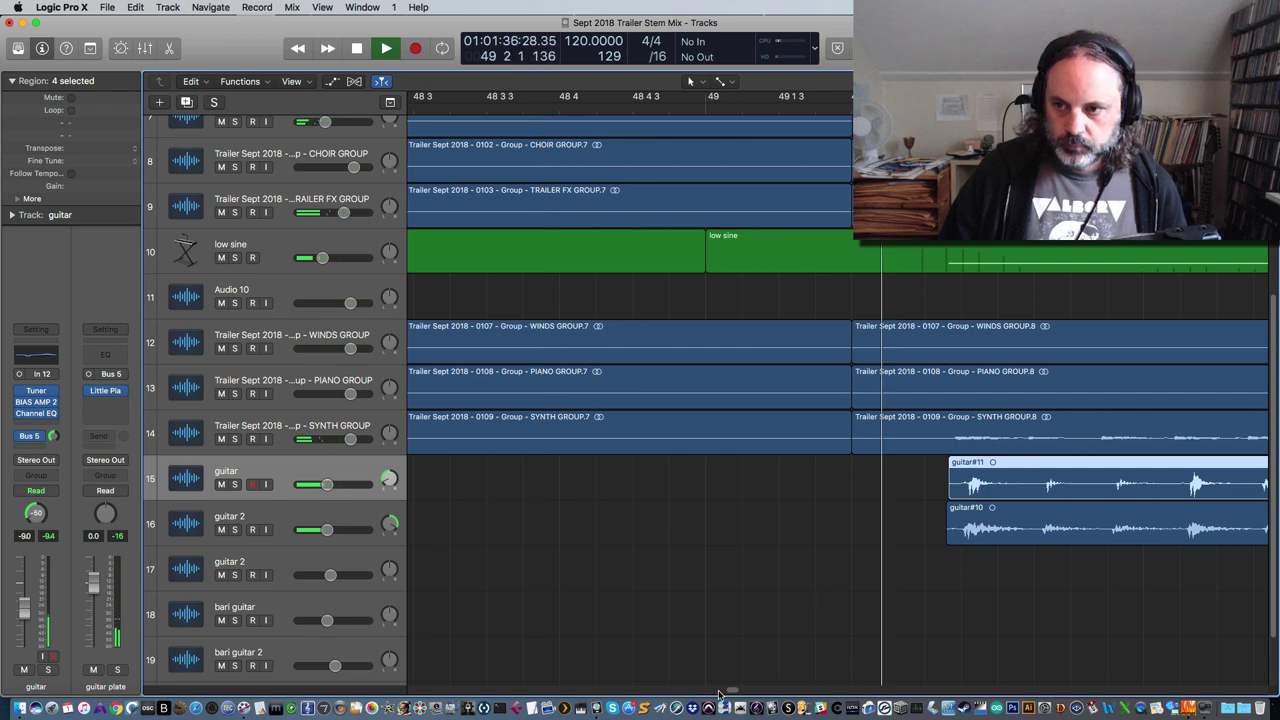
pyautogui.click(234, 530)
pyautogui.click(234, 485)
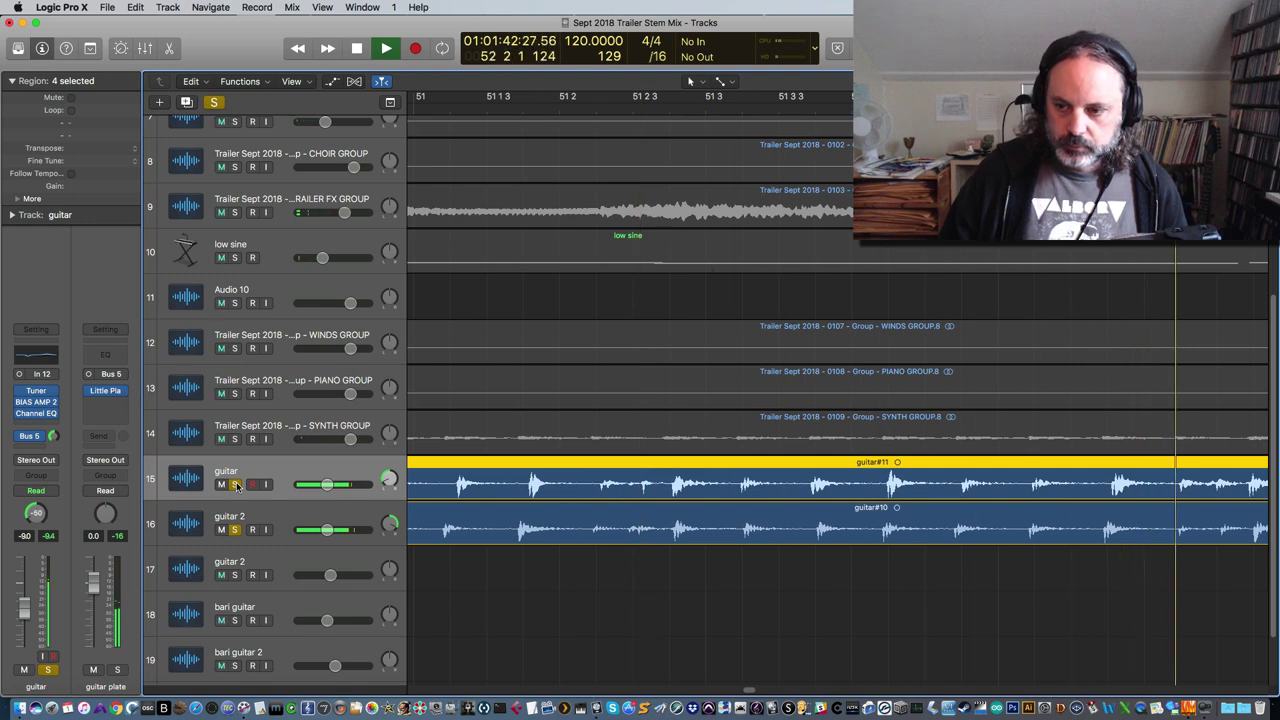
pyautogui.press('space')
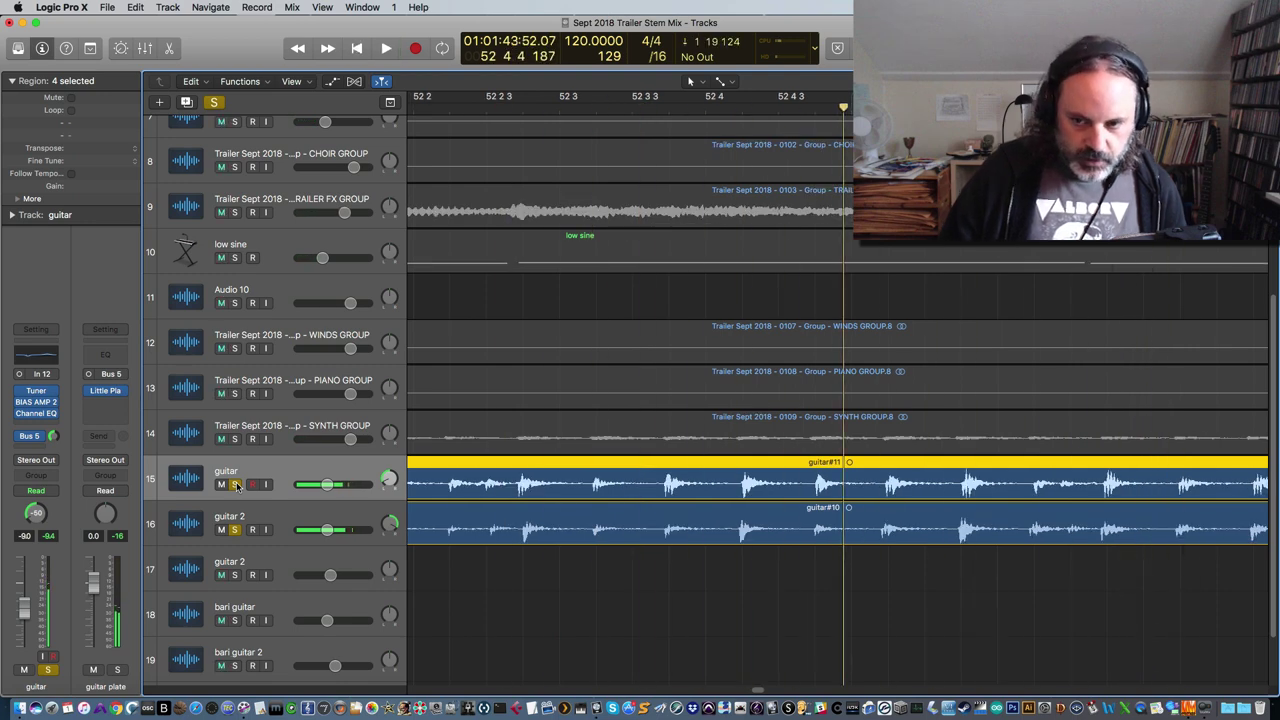
# Listen to the soloed guitars from beat 4 of bar 52 to beat 3 of bar 59, pausing at beat 4 of bar 53
pyautogui.press('space')
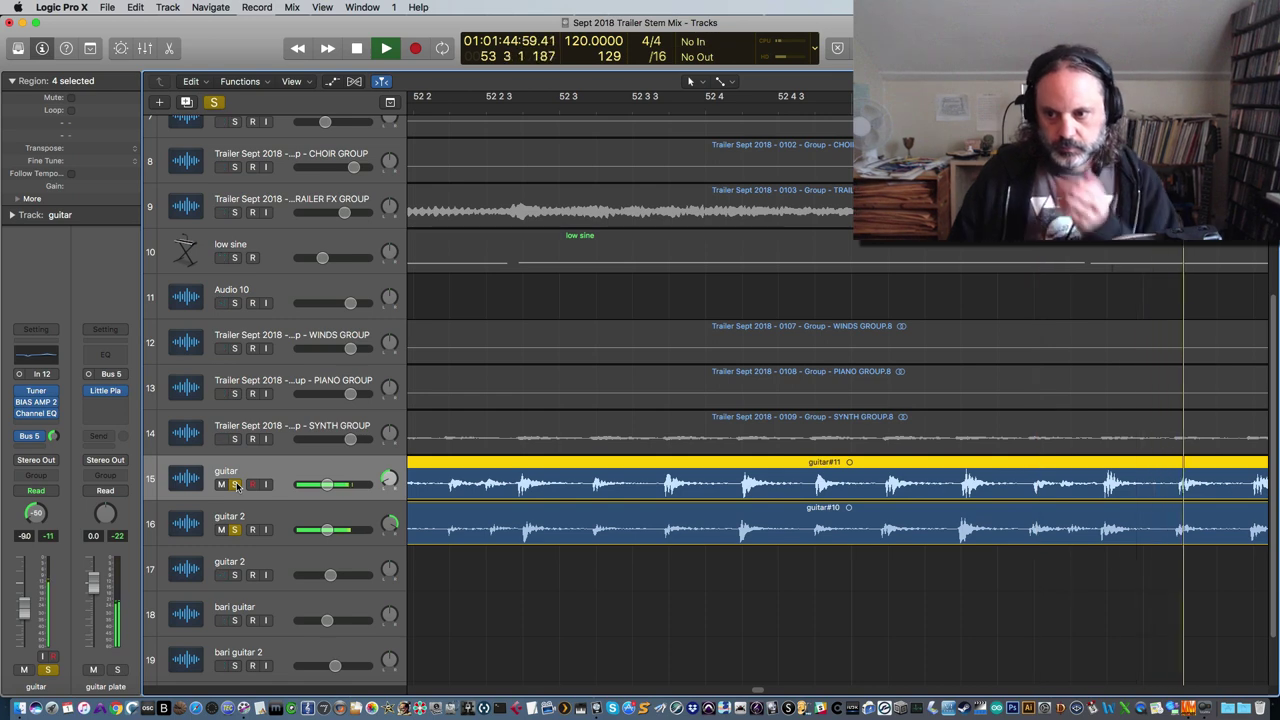
pyautogui.press('space')
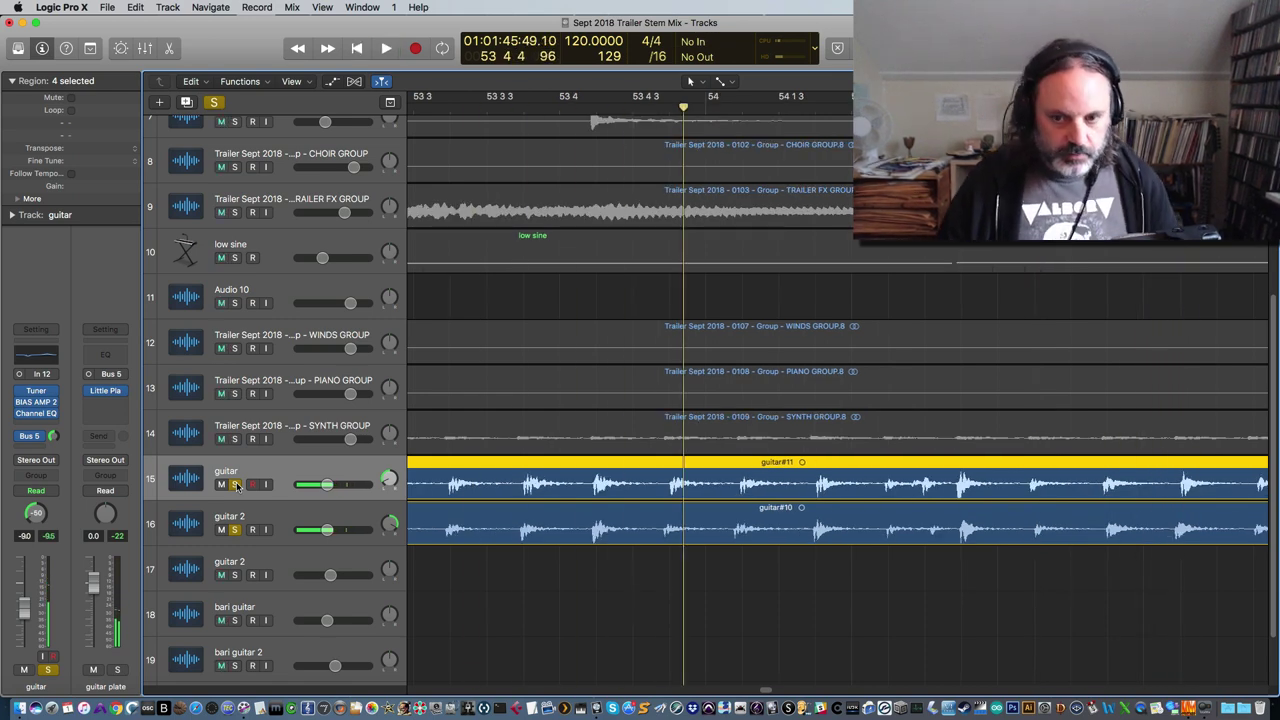
pyautogui.press('space')
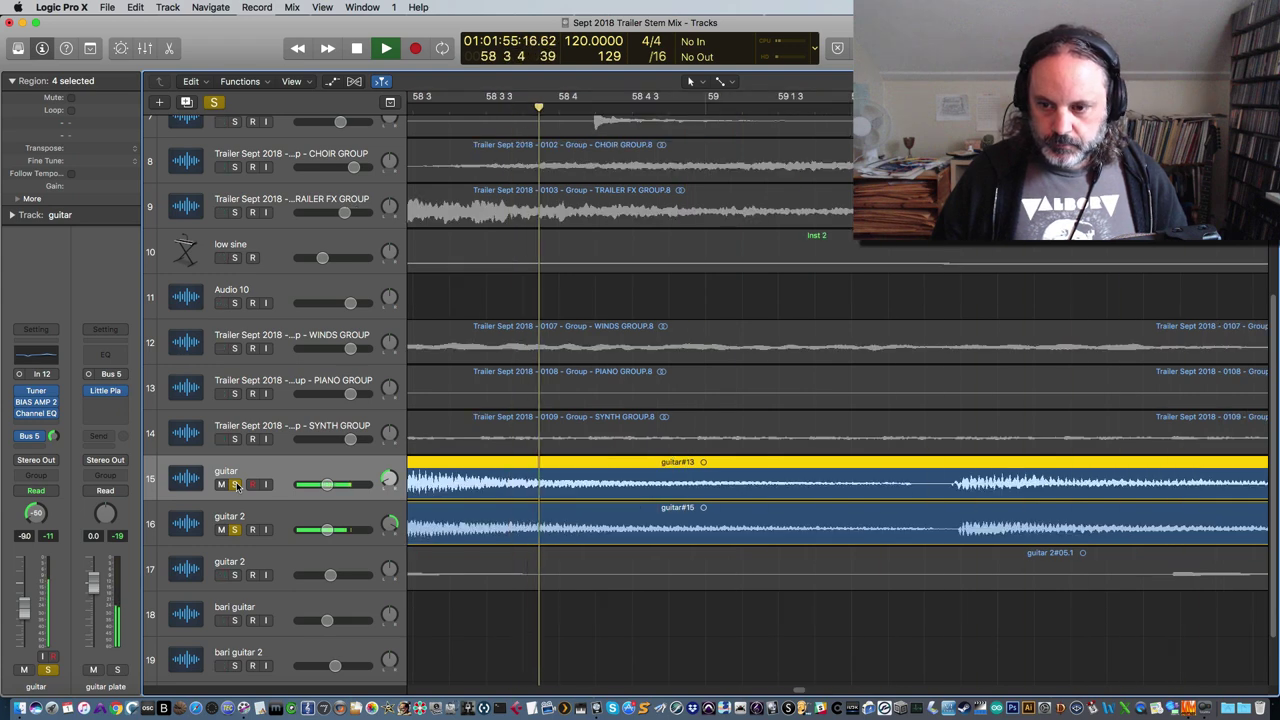
pyautogui.press('space')
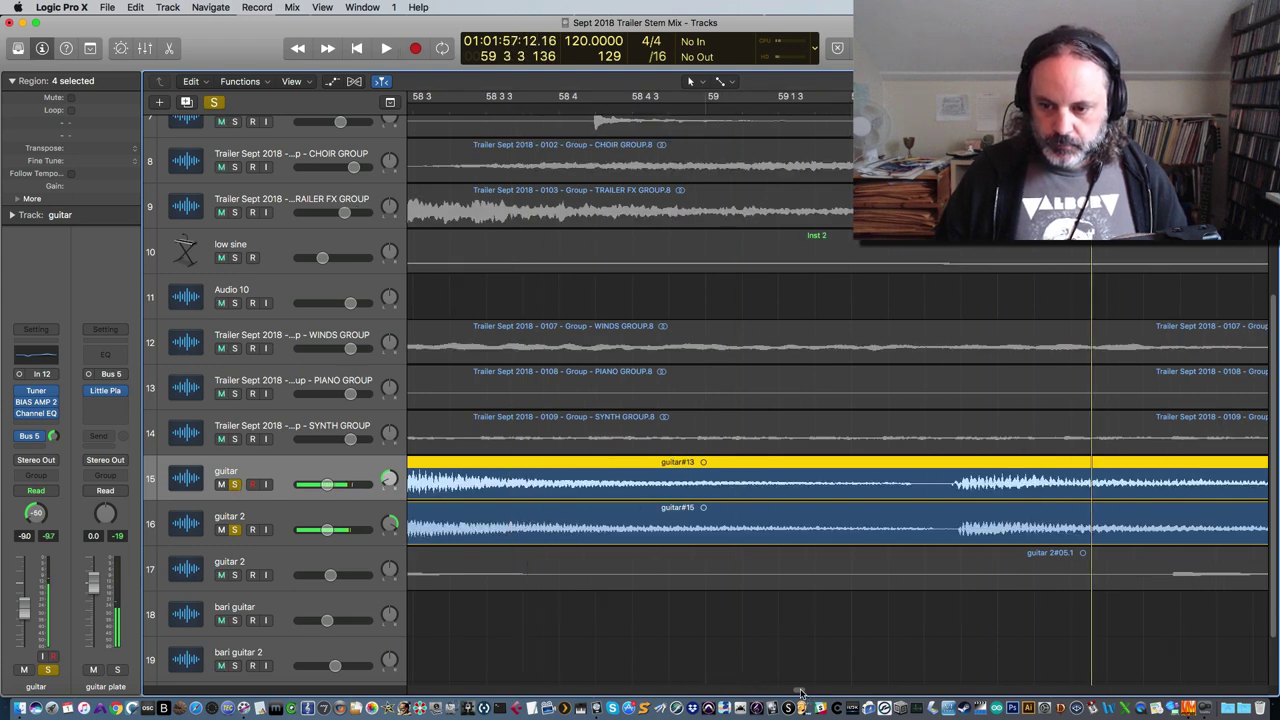
# Move the playhead to beat 1 of bar 58 and take guitar and guitar 2 out of solo
pyautogui.moveTo(801, 691); pyautogui.dragTo(793, 691)
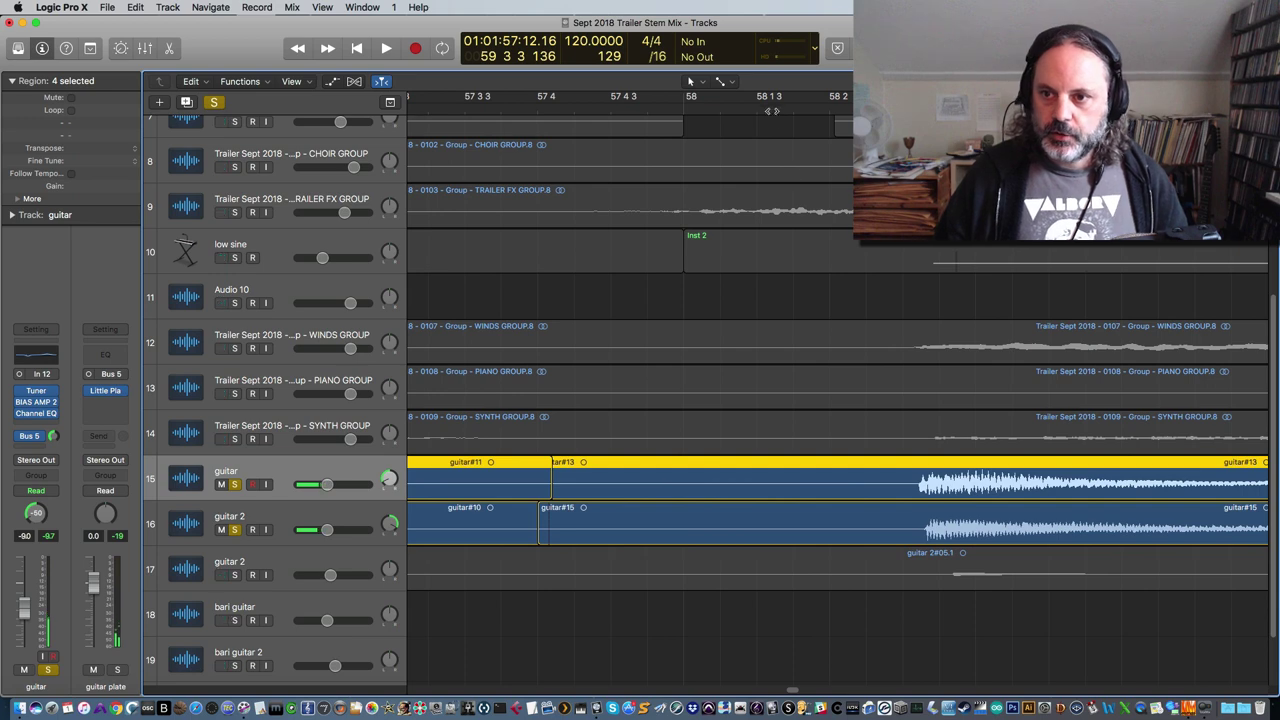
pyautogui.click(771, 108)
pyautogui.click(236, 485)
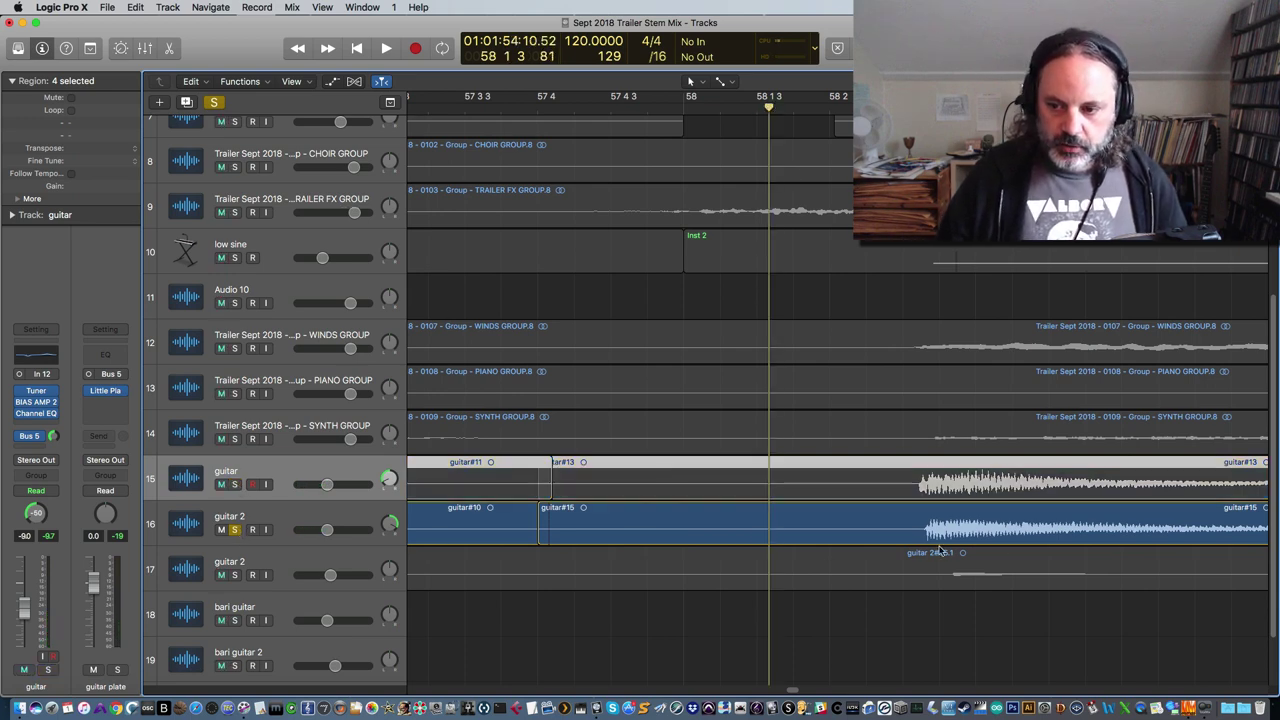
pyautogui.click(234, 531)
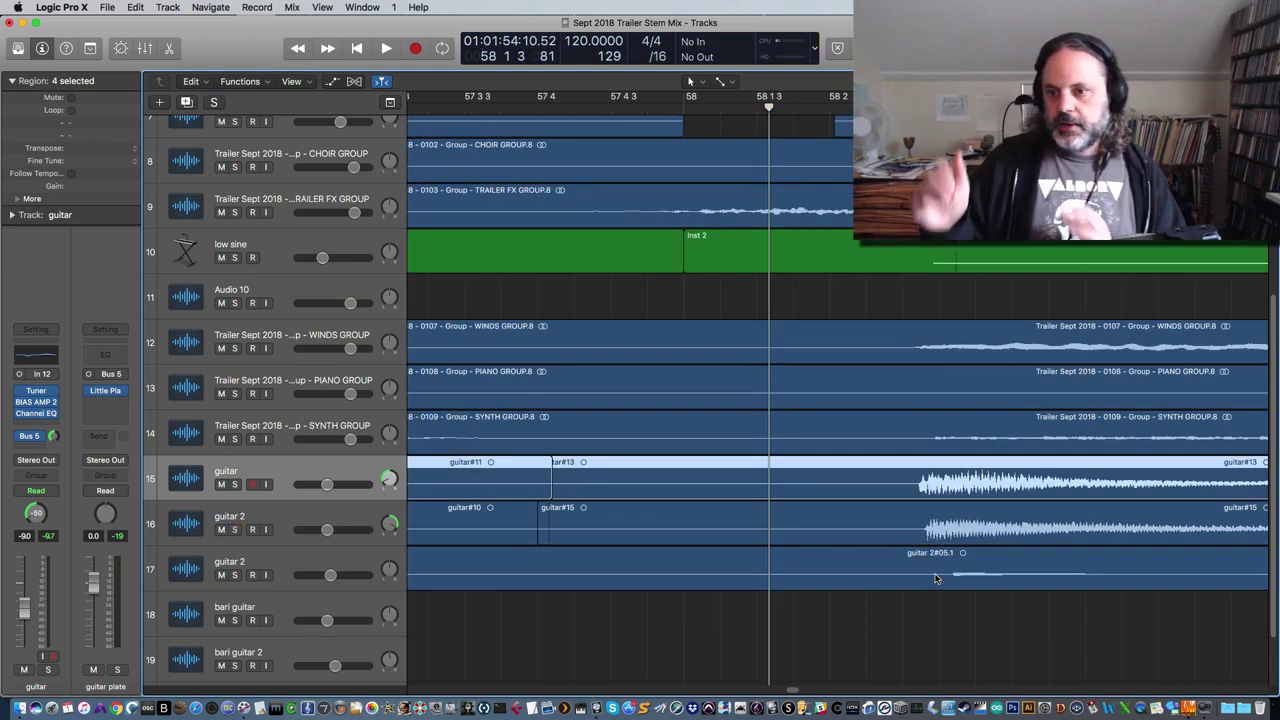
# Play the full mix from beat 1 of bar 58, stop at beat 1 of bar 62, and return the playhead to beat 2 of bar 58
pyautogui.press('space')
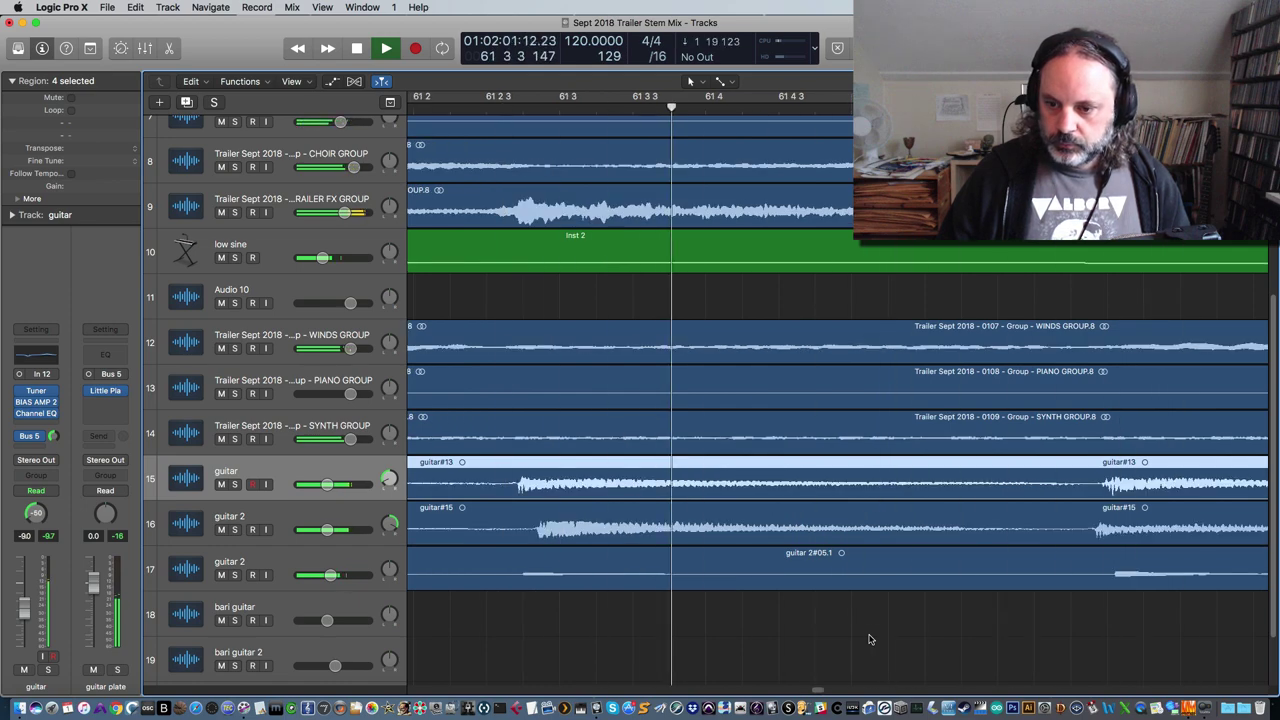
pyautogui.press('space')
pyautogui.moveTo(818, 692); pyautogui.dragTo(792, 694)
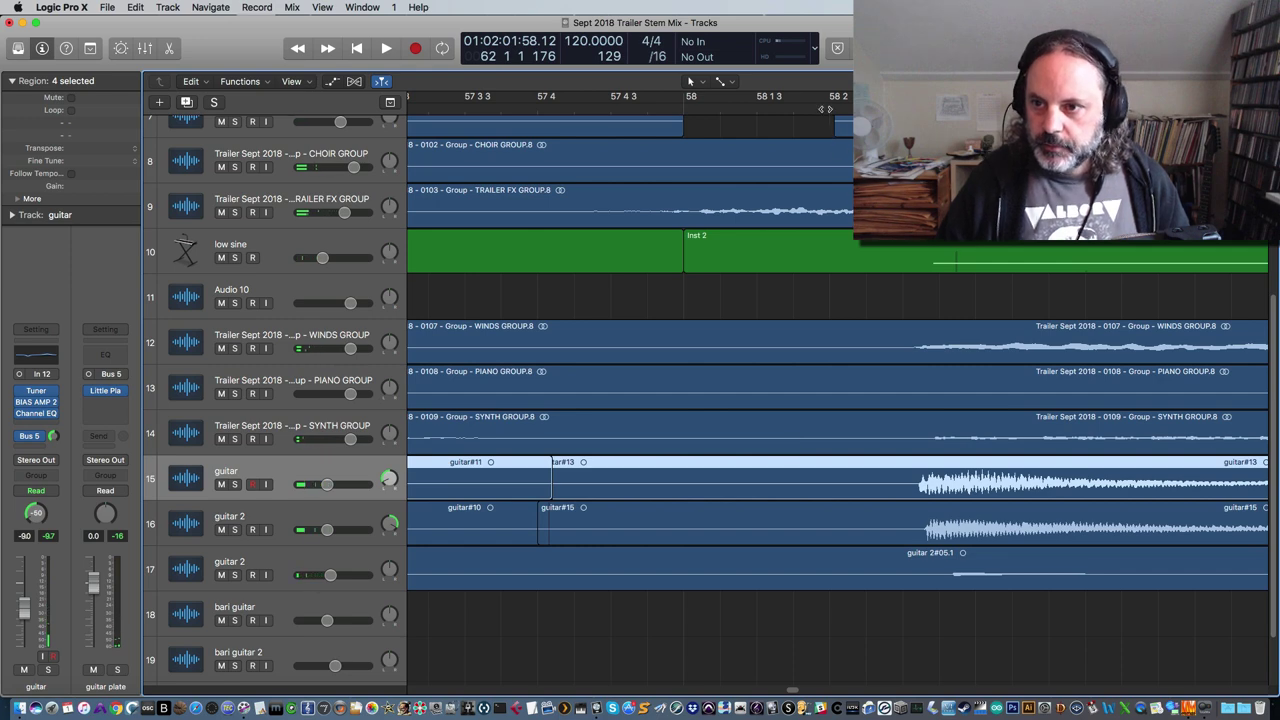
pyautogui.click(828, 108)
# Solo guitar and both guitar 2 tracks and listen to them from beat 2 of bar 58 to beat 3 of bar 70
pyautogui.click(234, 485)
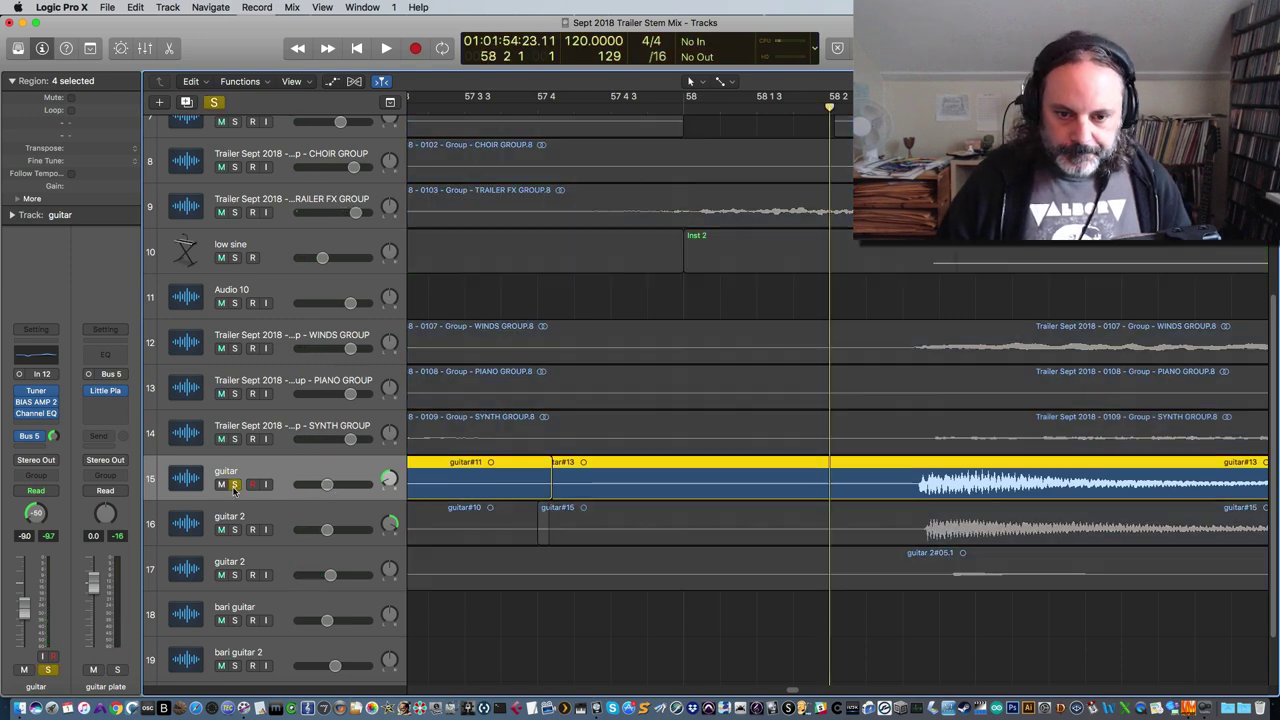
pyautogui.click(234, 530)
pyautogui.click(235, 575)
pyautogui.press('space')
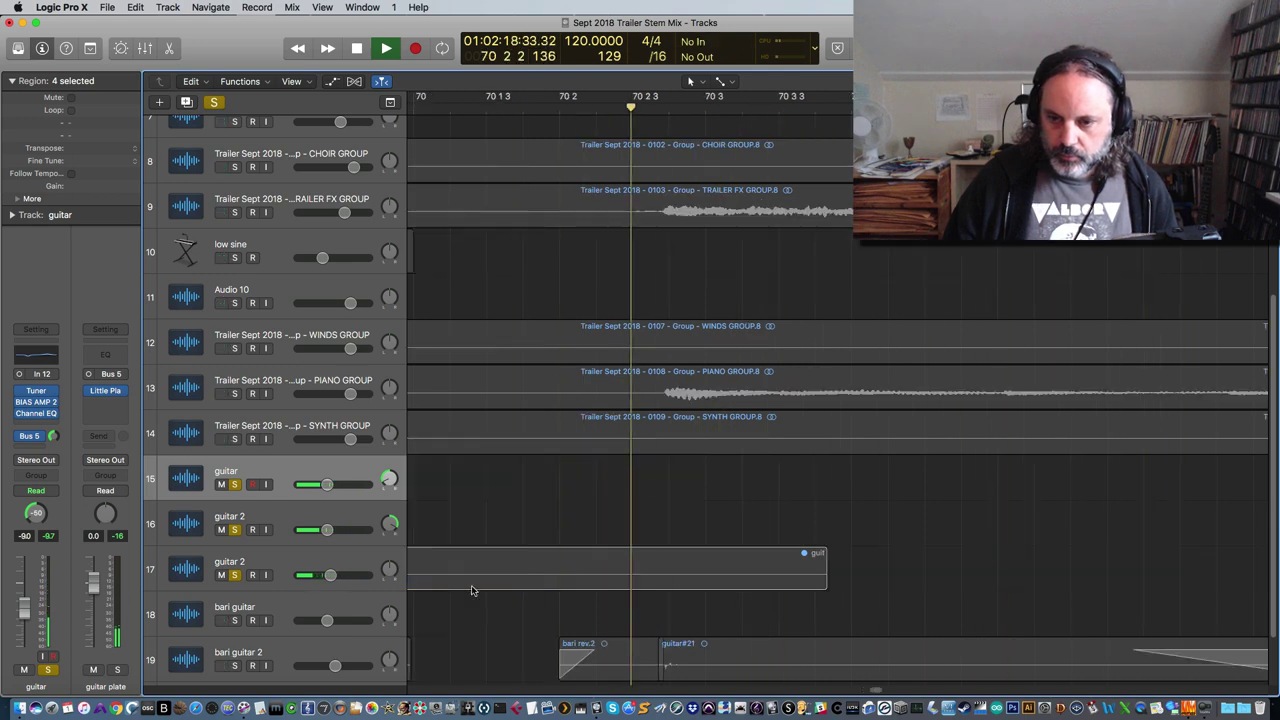
pyautogui.press('space')
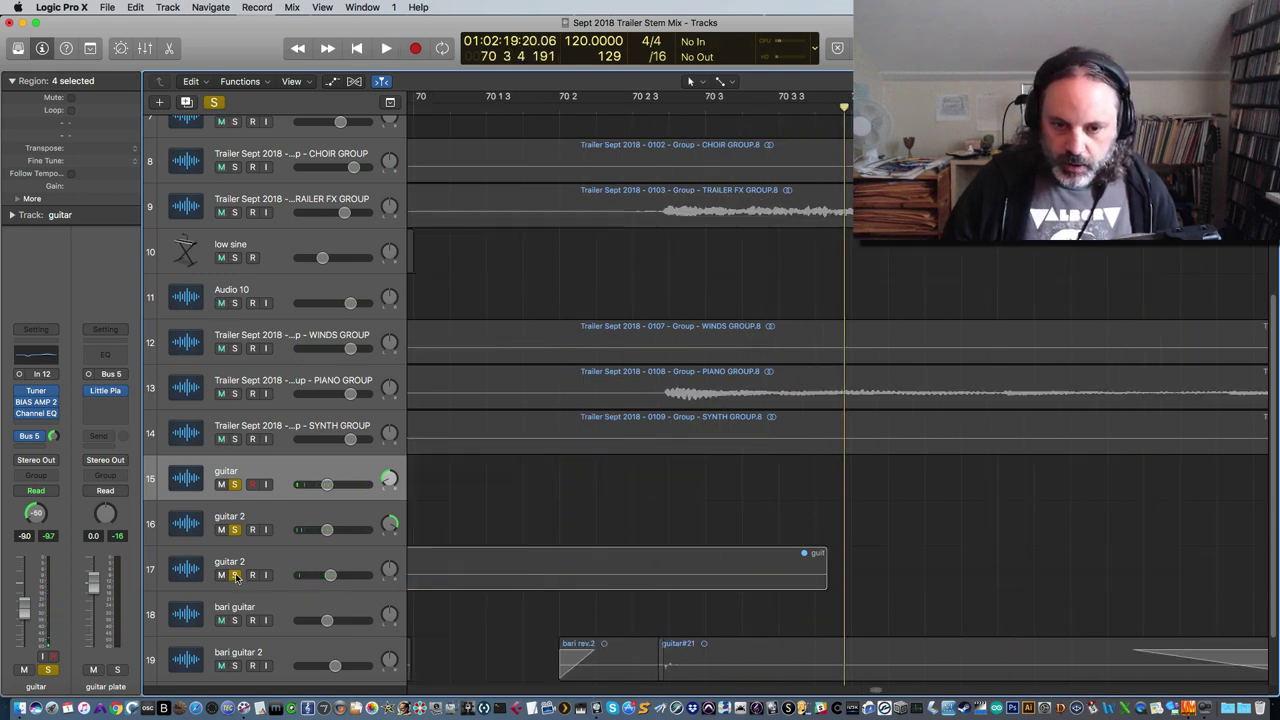
# Take guitar and both guitar 2 tracks out of solo and move the playhead back to beat 1 of bar 70
pyautogui.click(235, 576)
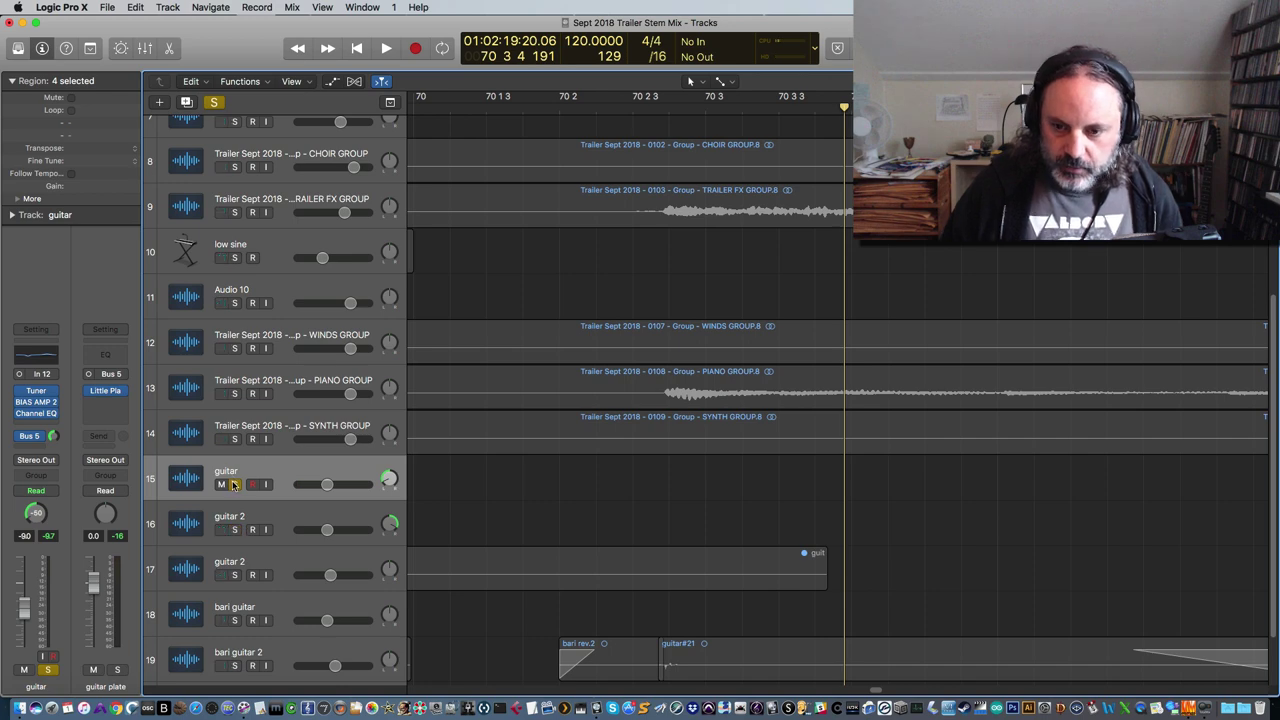
pyautogui.click(234, 485)
pyautogui.click(520, 108)
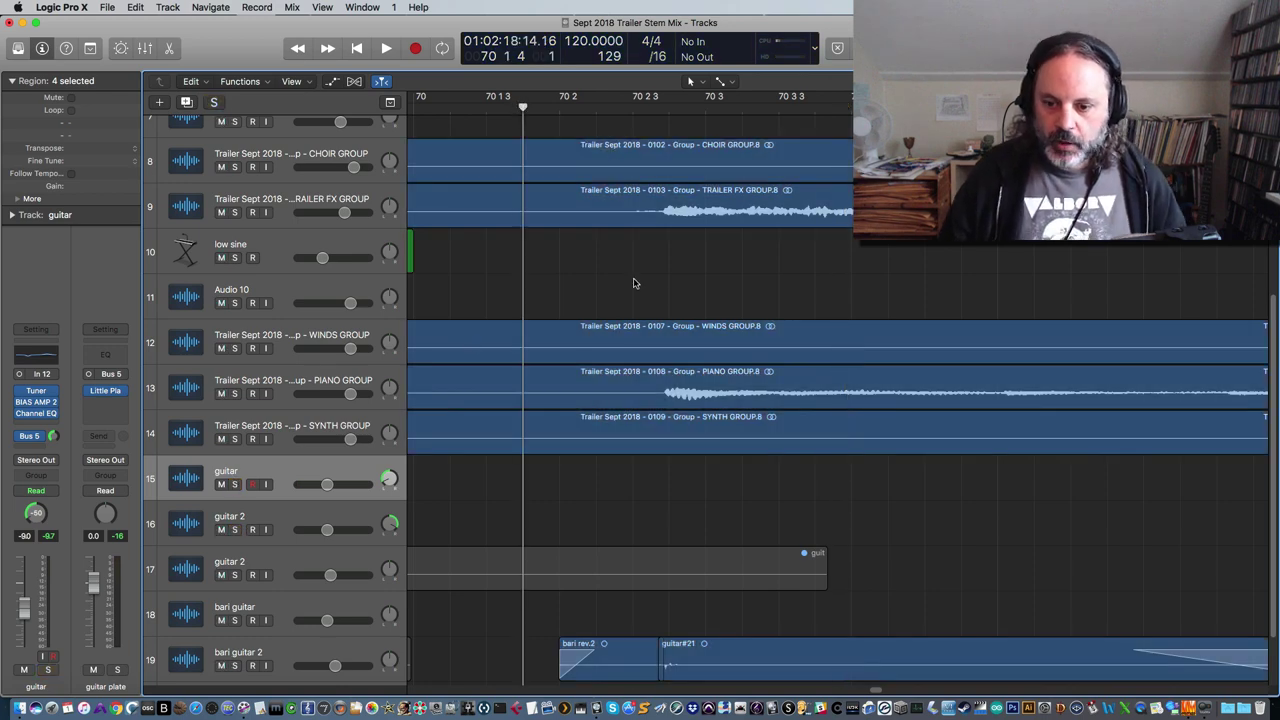
# Solo bari guitar 2 and listen to its part from beat 1 of bar 70 into bar 71
pyautogui.scroll(-2, 547, 572)
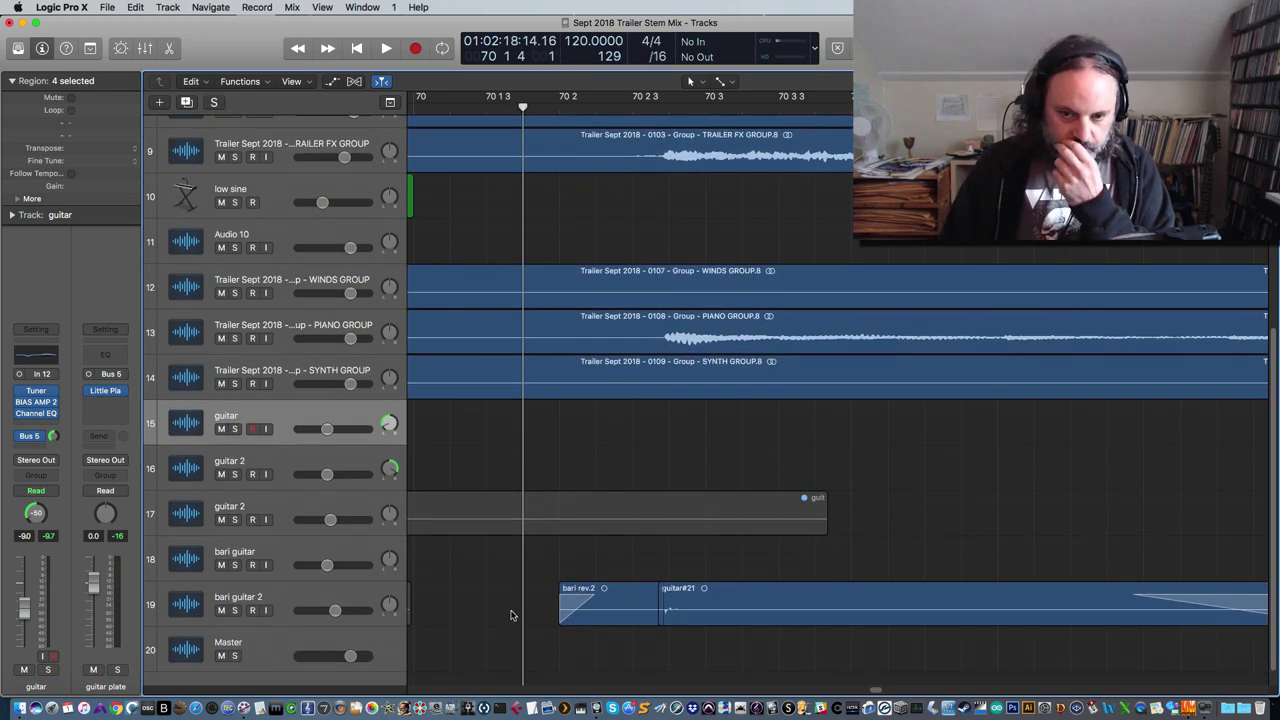
pyautogui.click(235, 611)
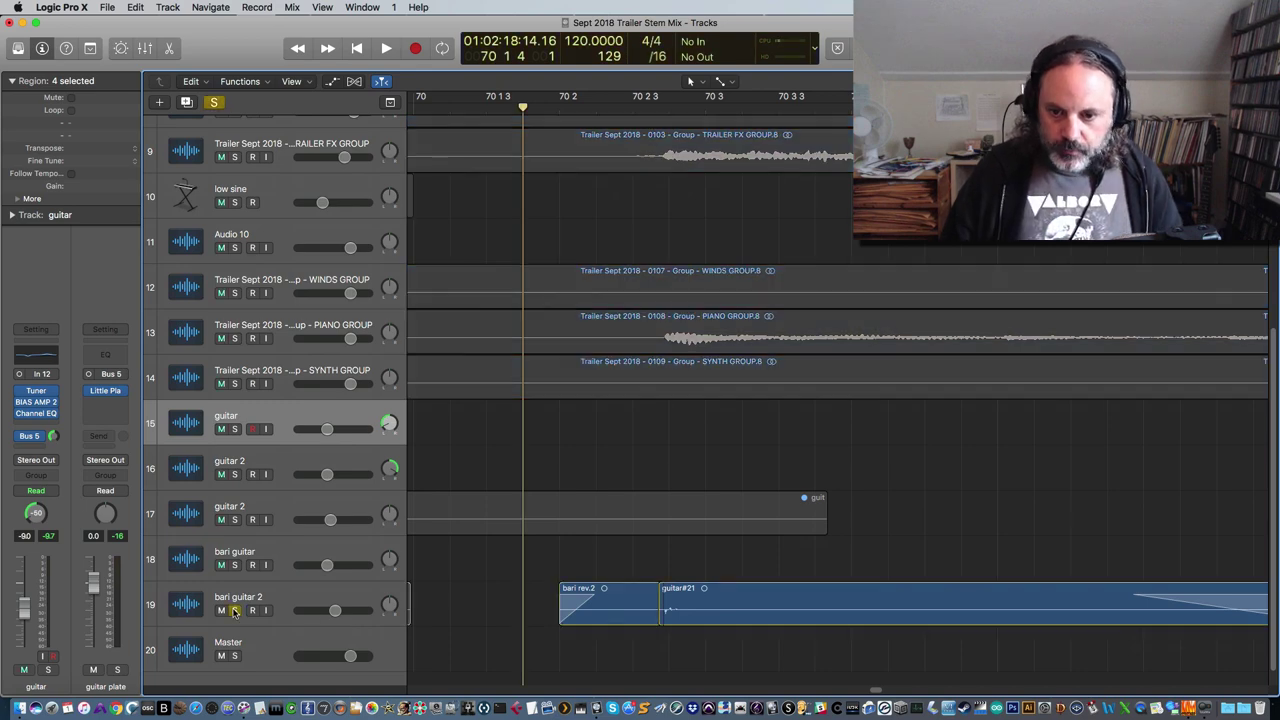
pyautogui.press('space')
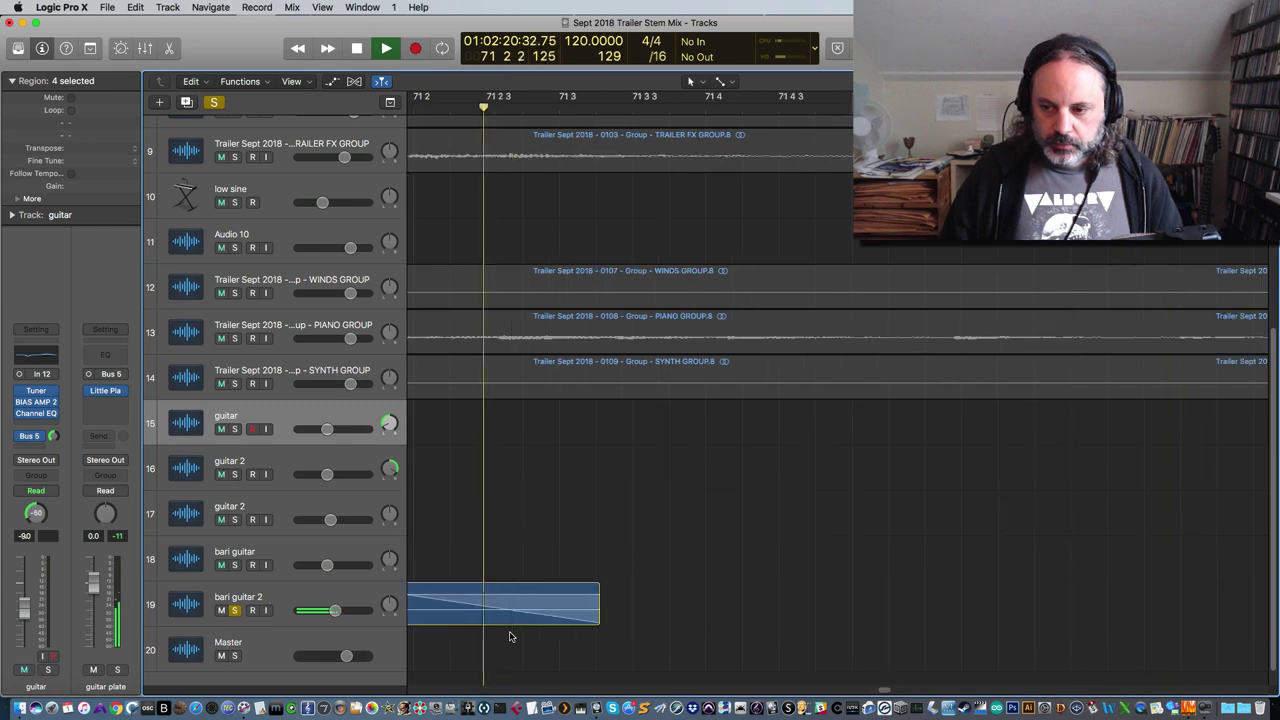
pyautogui.press('space')
# Return the playhead to beat 1 of bar 70, unsolo bari guitar 2, and play the full mix to beat 2 of bar 72
pyautogui.moveTo(885, 690); pyautogui.dragTo(874, 697)
pyautogui.click(628, 108)
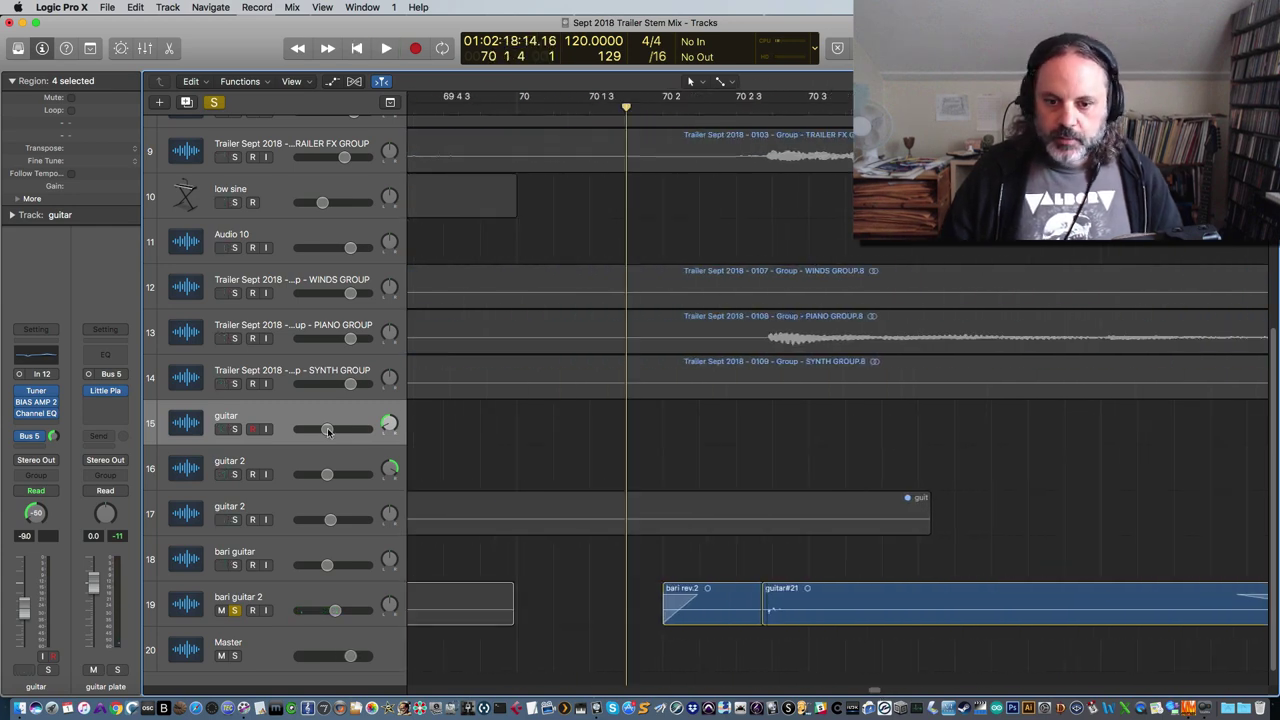
pyautogui.click(235, 610)
pyautogui.press('space')
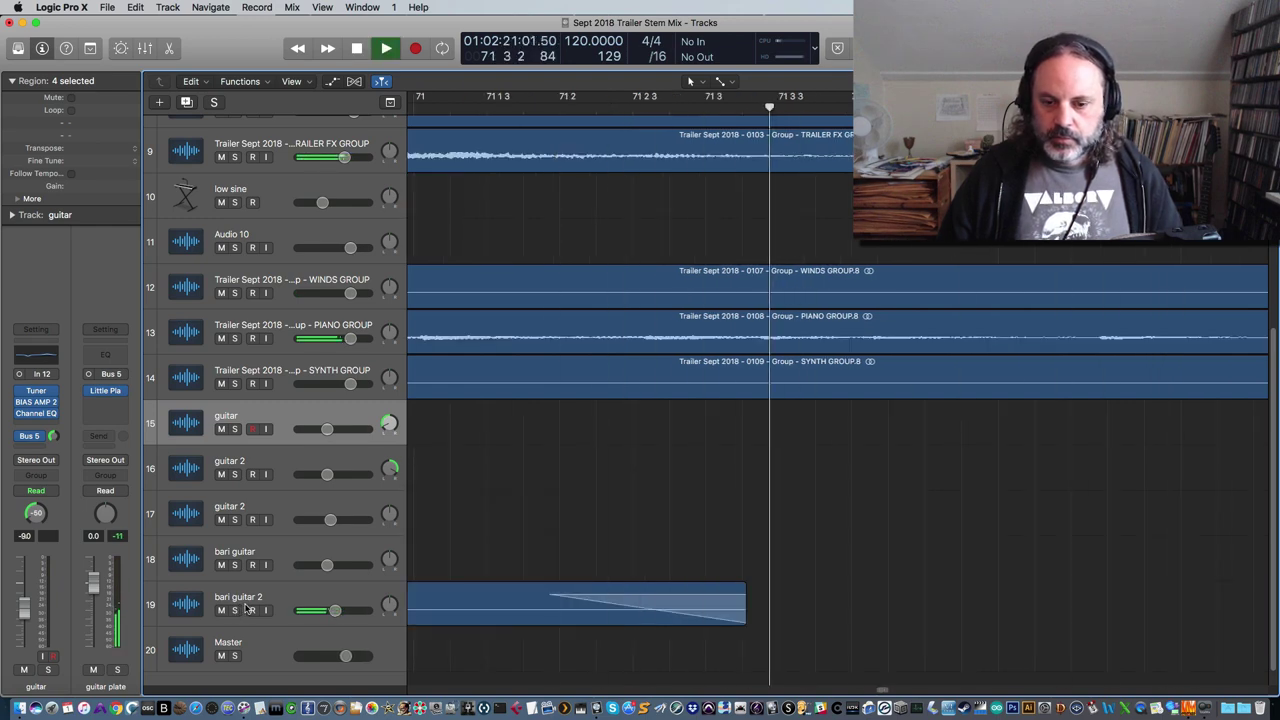
pyautogui.press('space')
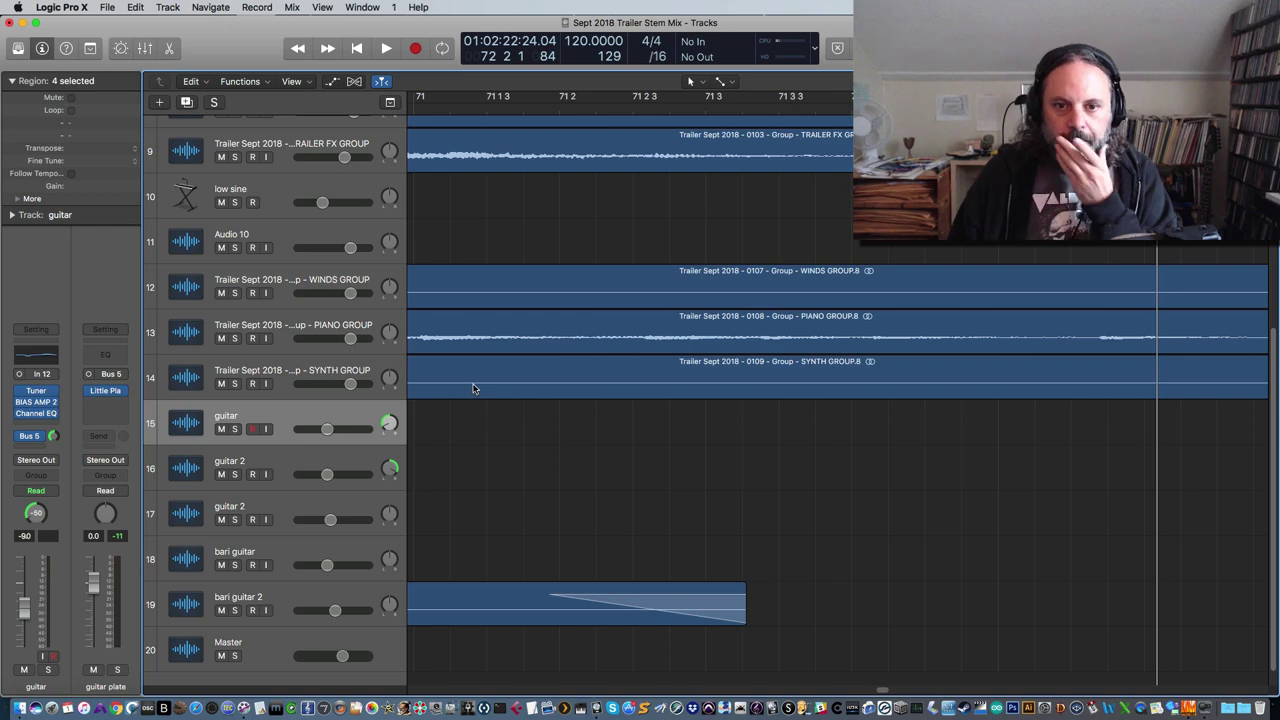
# Show the Stereo Out channel strip, examine the band settings of its Channel EQ, and close the plug-in window
pyautogui.scroll(3, 476, 389)
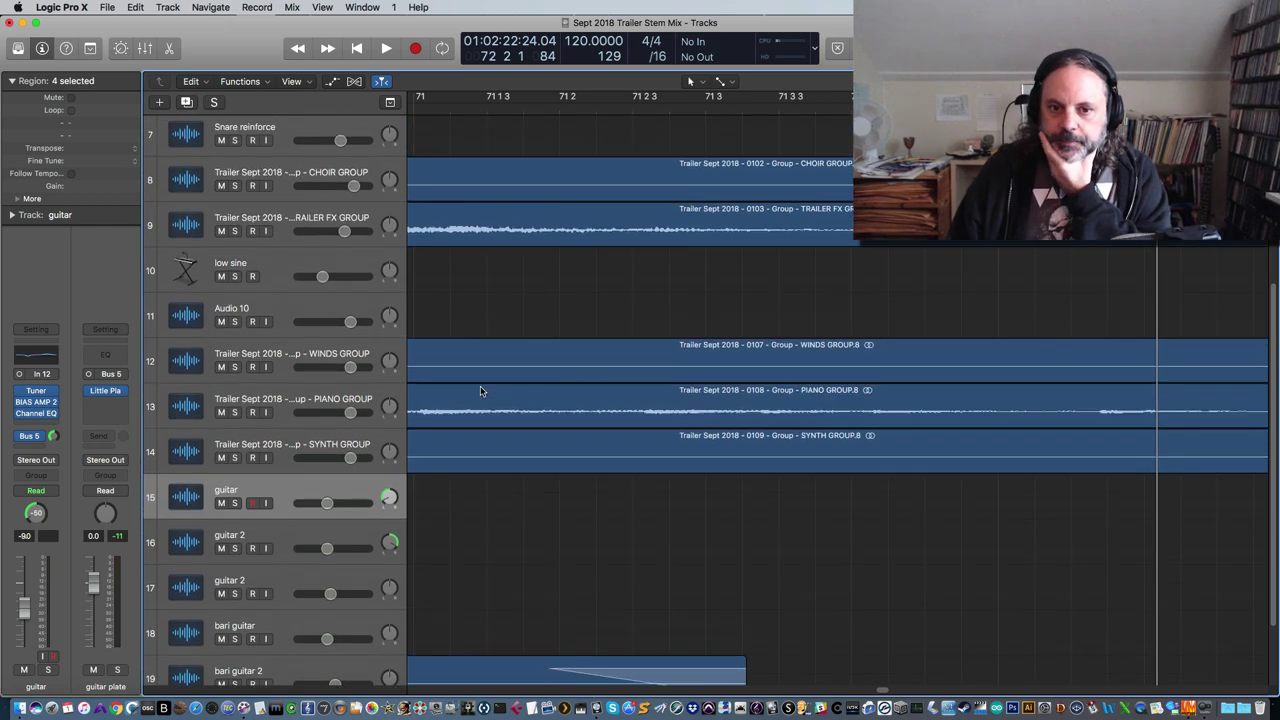
pyautogui.scroll(1, 480, 391)
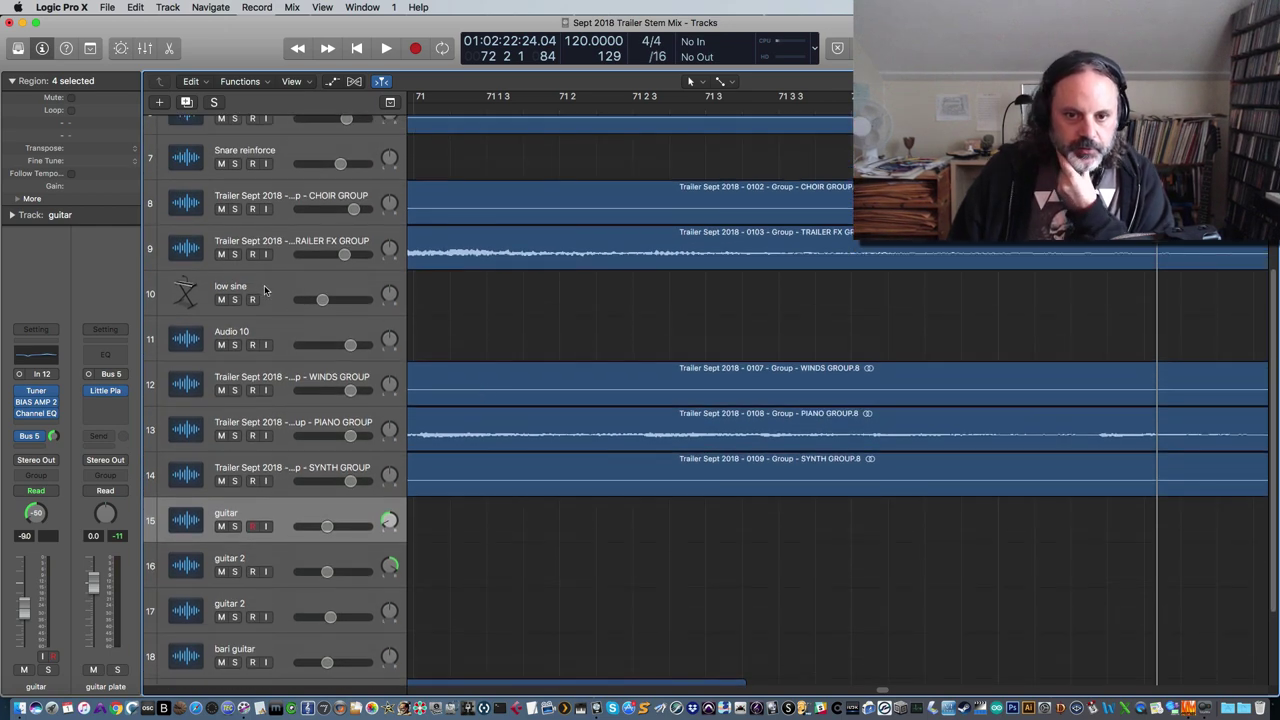
pyautogui.moveTo(885, 689); pyautogui.dragTo(815, 697)
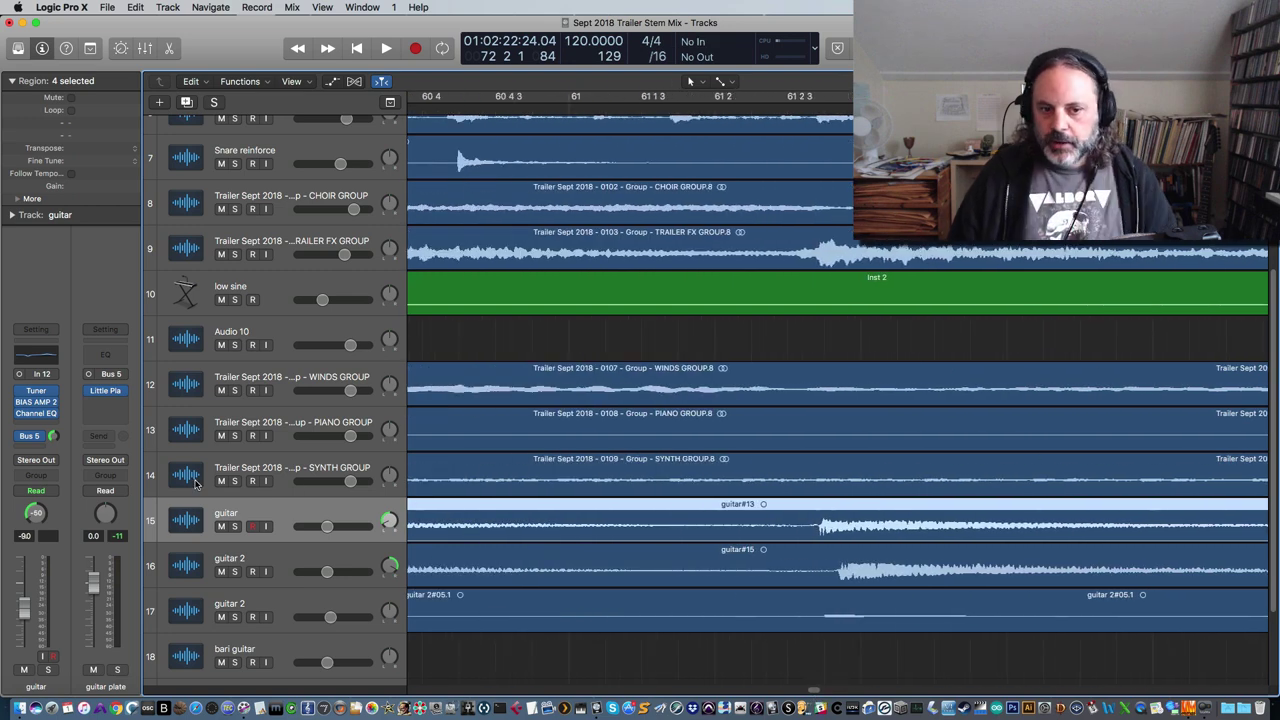
pyautogui.click(50, 462)
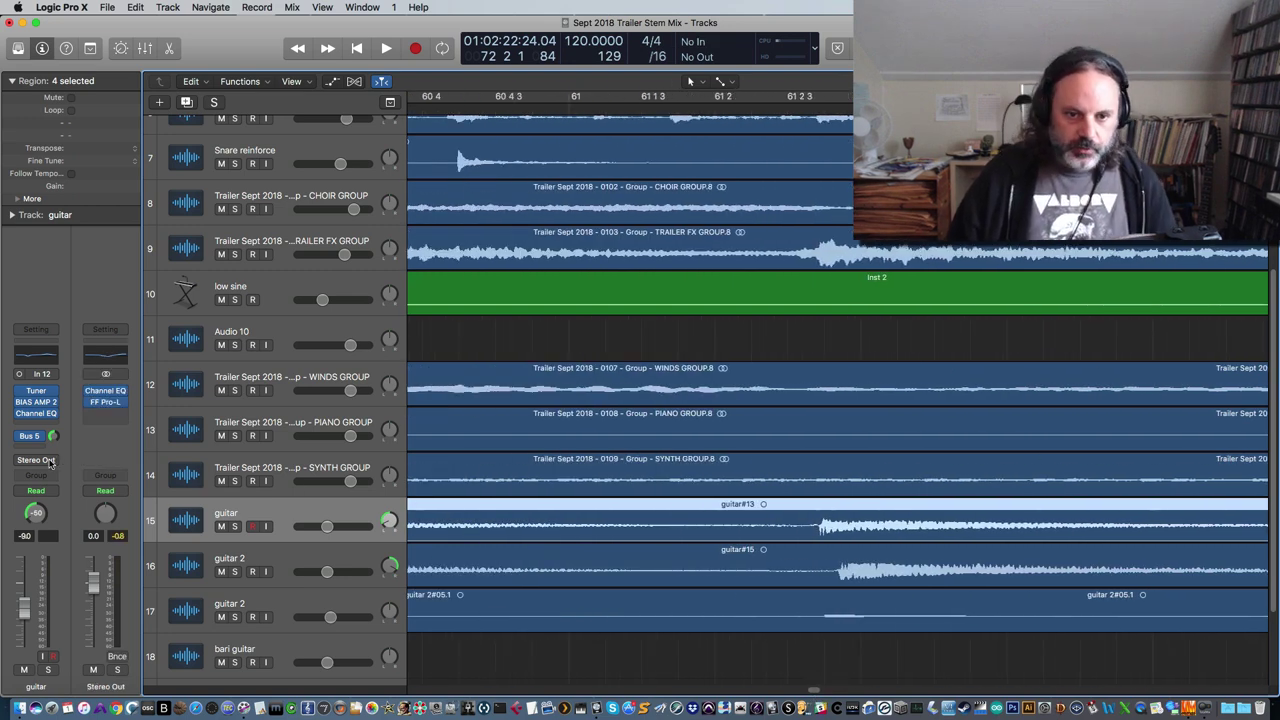
pyautogui.click(105, 356)
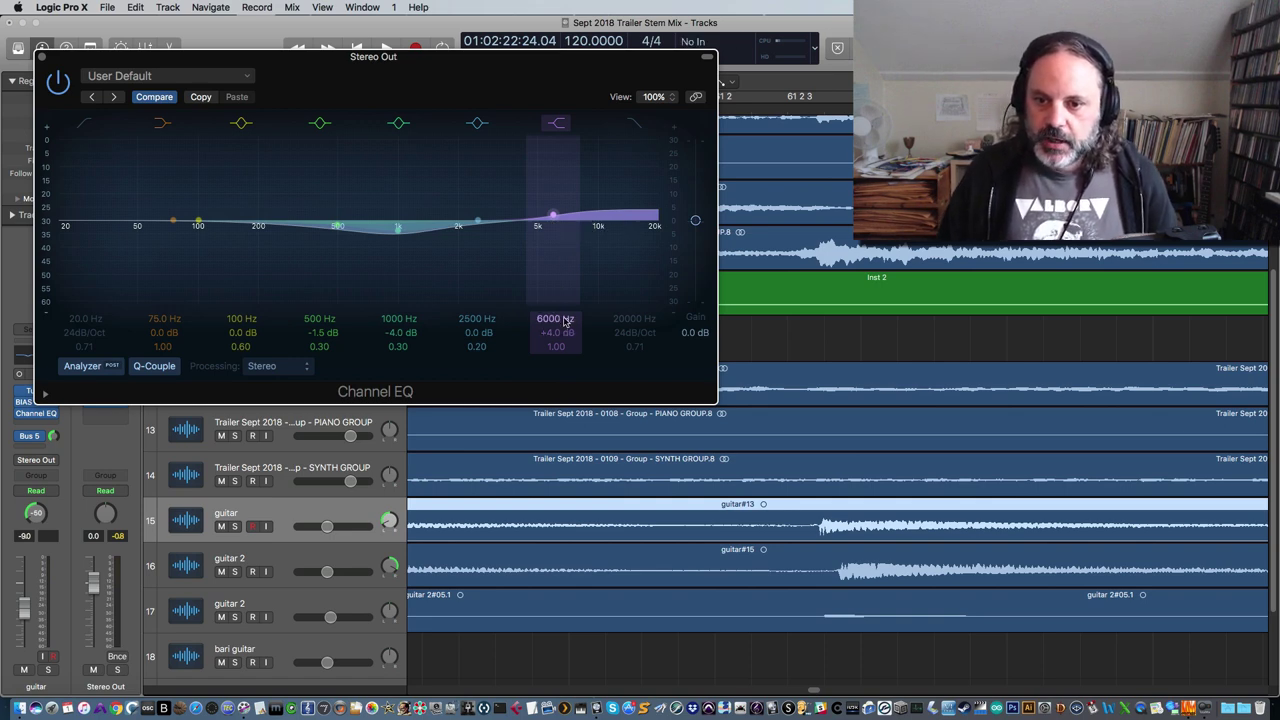
pyautogui.click(42, 58)
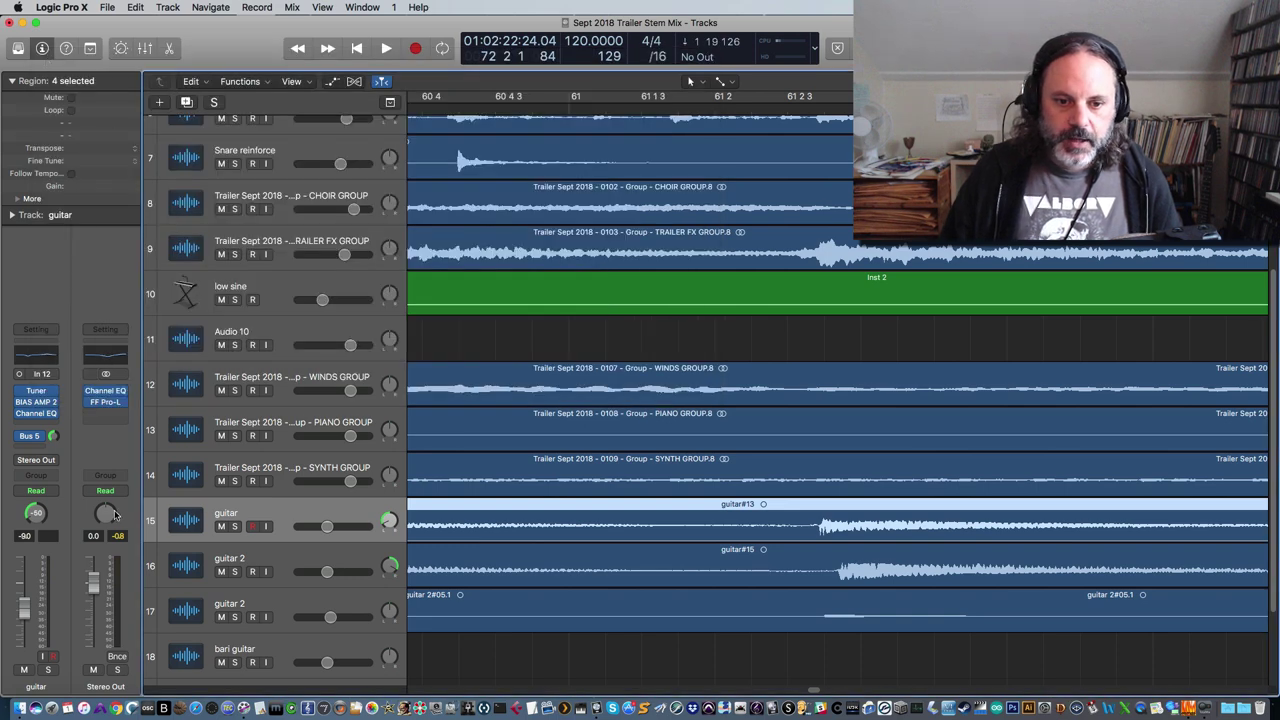
# Inspect the gain, style and output settings of the FF Pro-L limiter on Stereo Out, then close its window
pyautogui.click(107, 403)
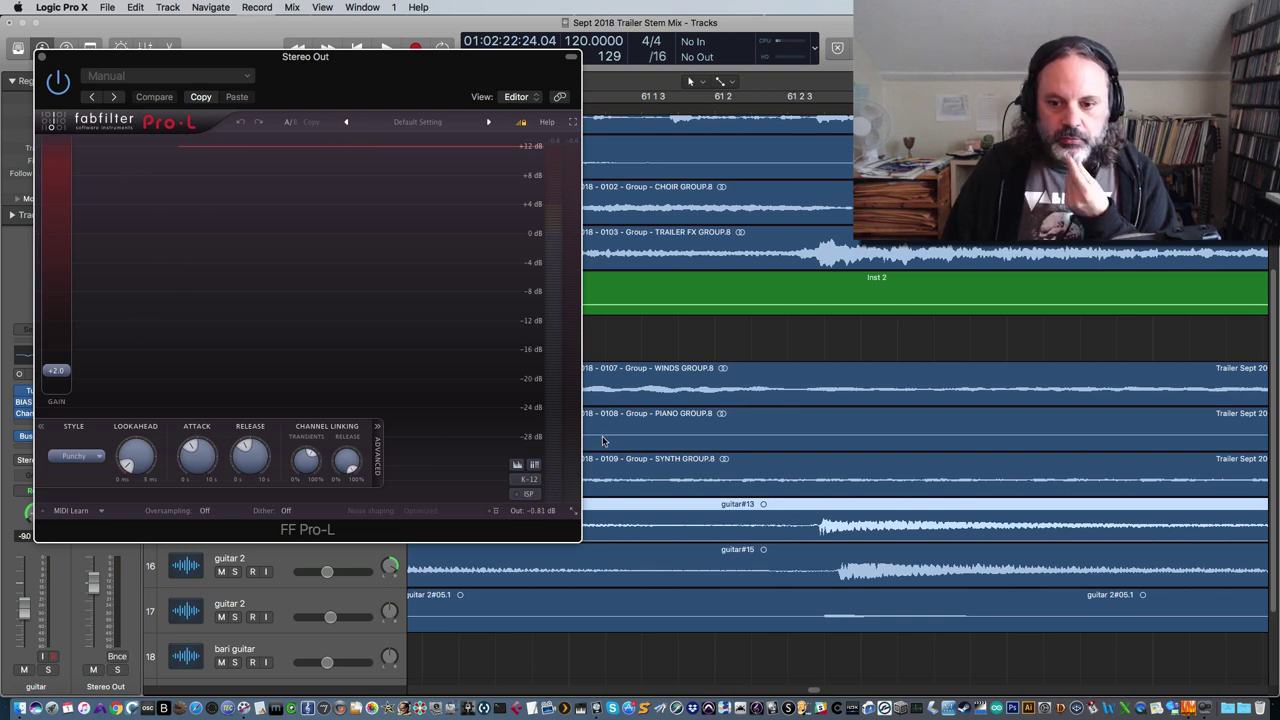
pyautogui.moveTo(540, 515)
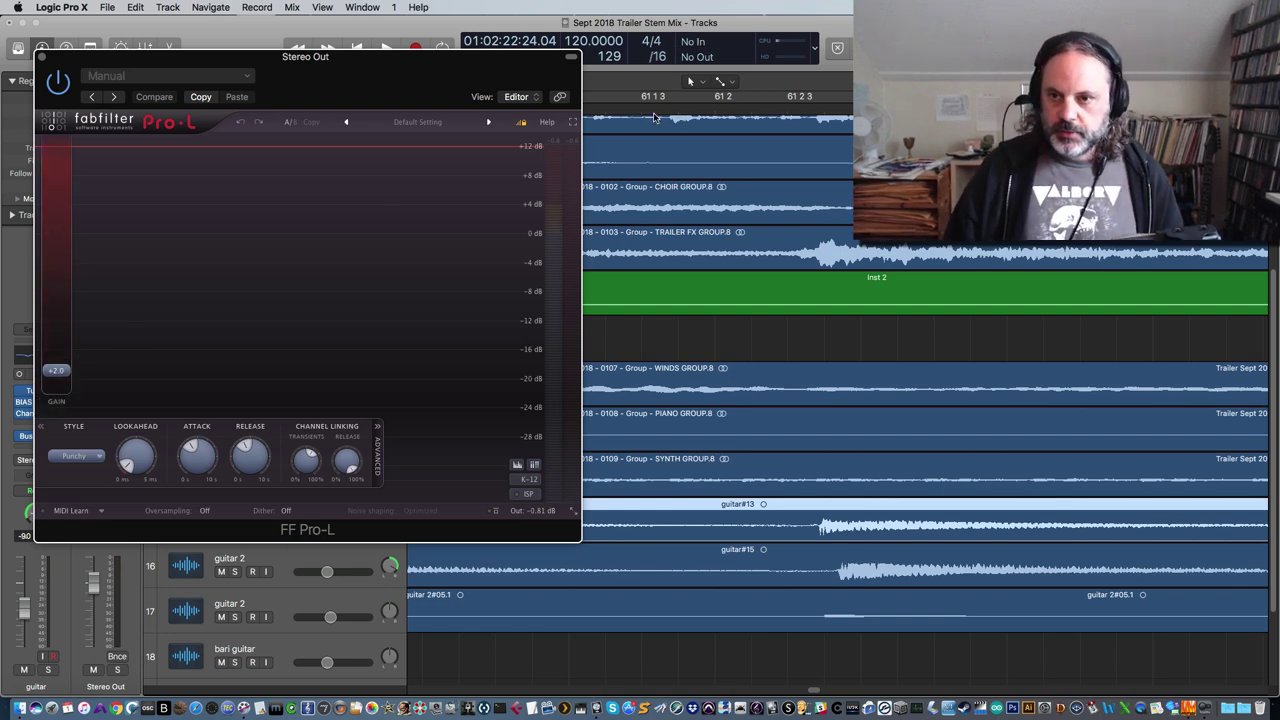
pyautogui.click(42, 57)
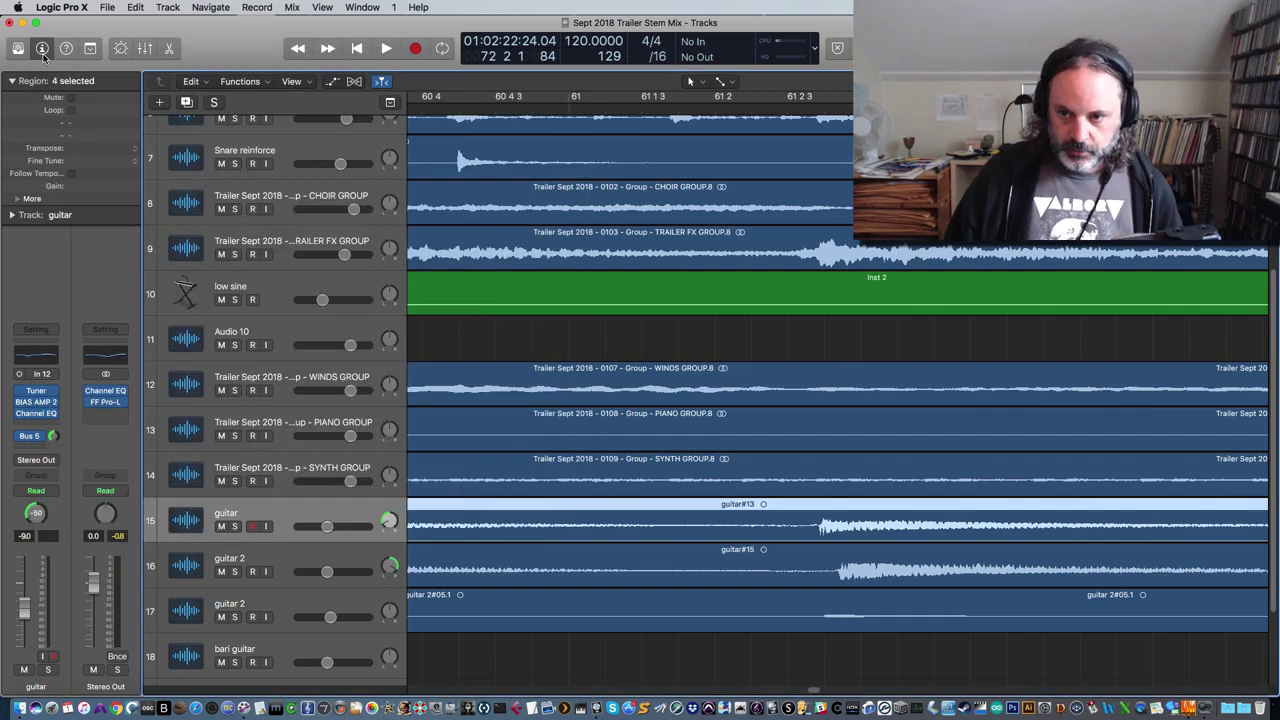